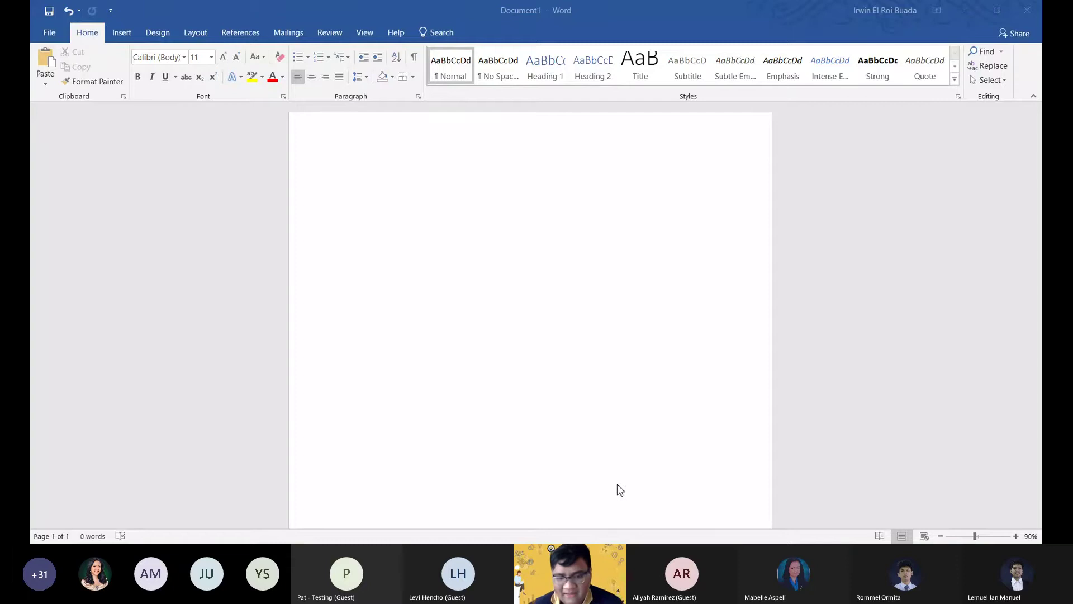
Type the title 'Table of Contents' on page one and add a page break after it.
click(390, 196)
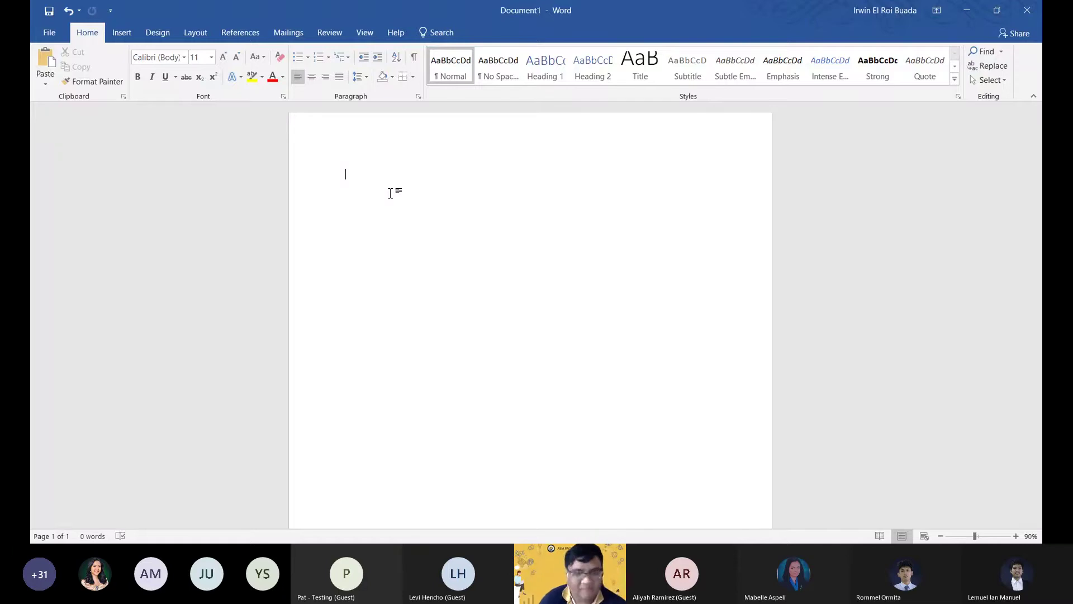
text(TAb)
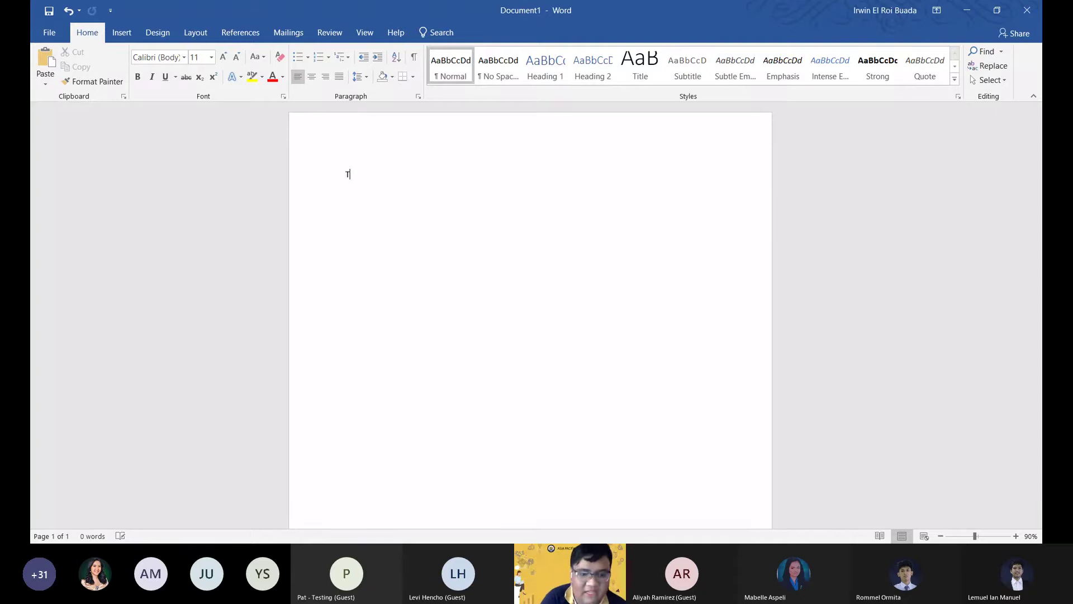
key(BackSpace)
key(BackSpace)
text(a)
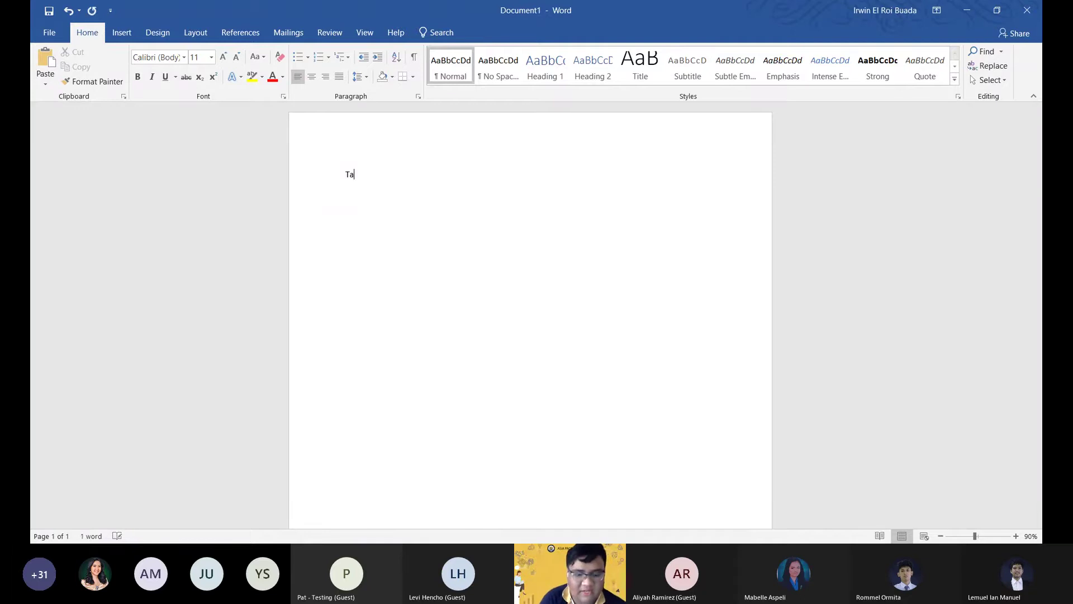
text(bl)
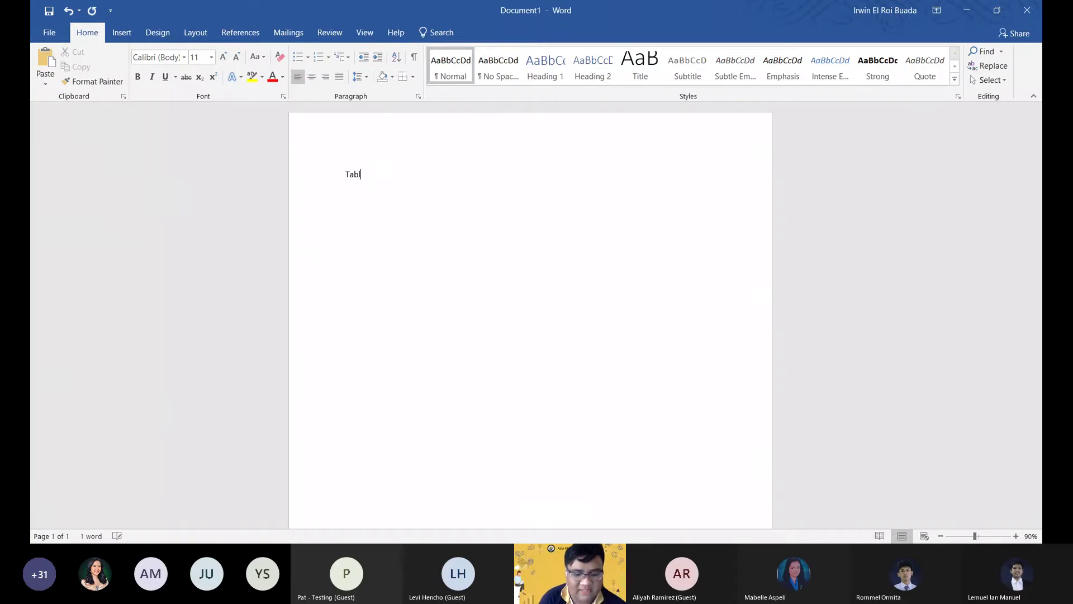
text(e)
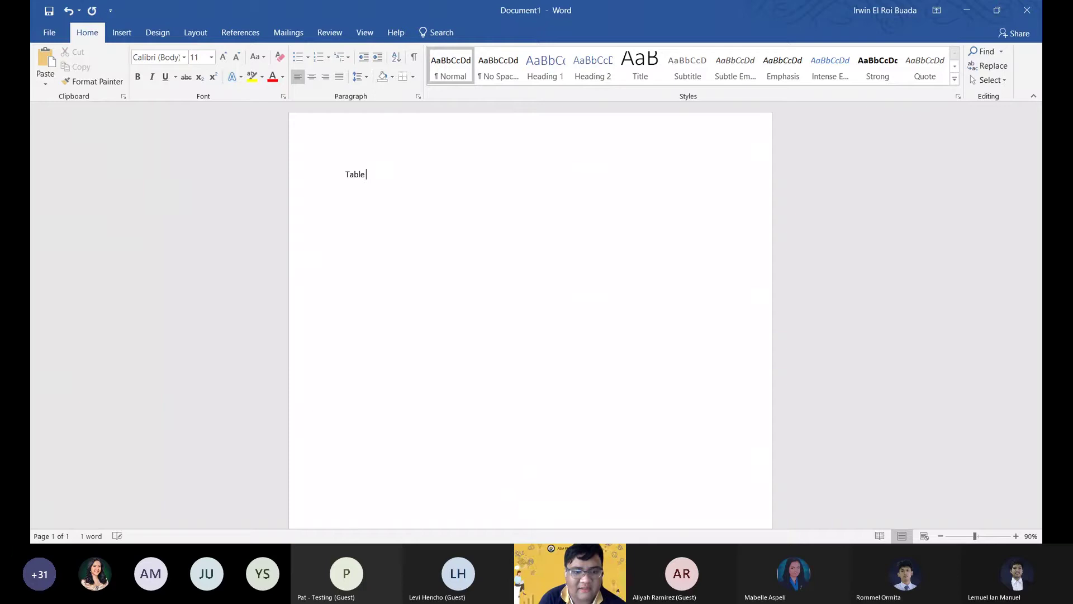
text( of Contents)
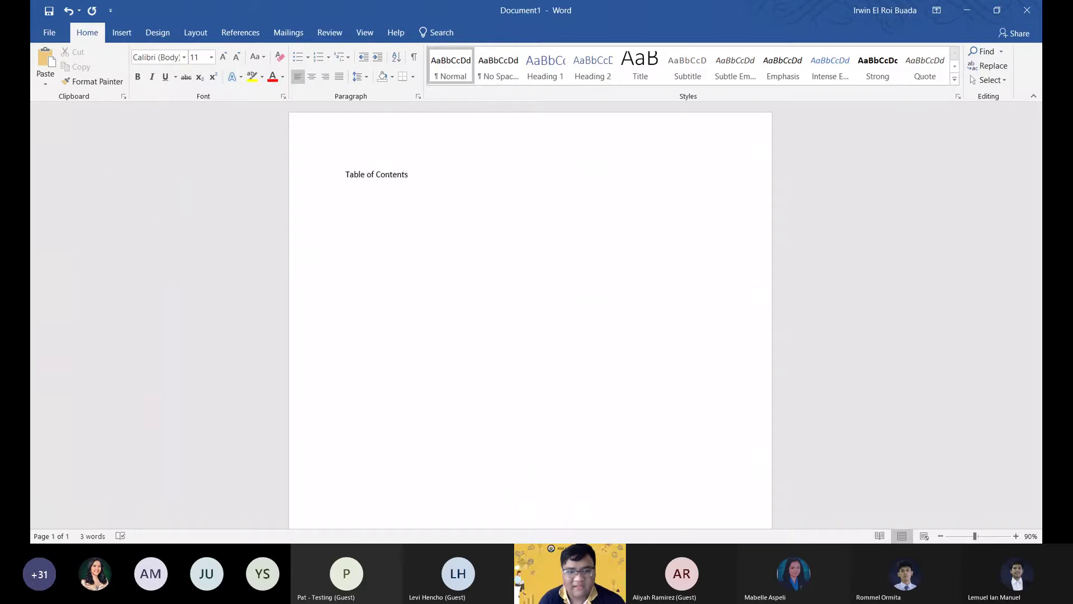
key(ctrl+Return)
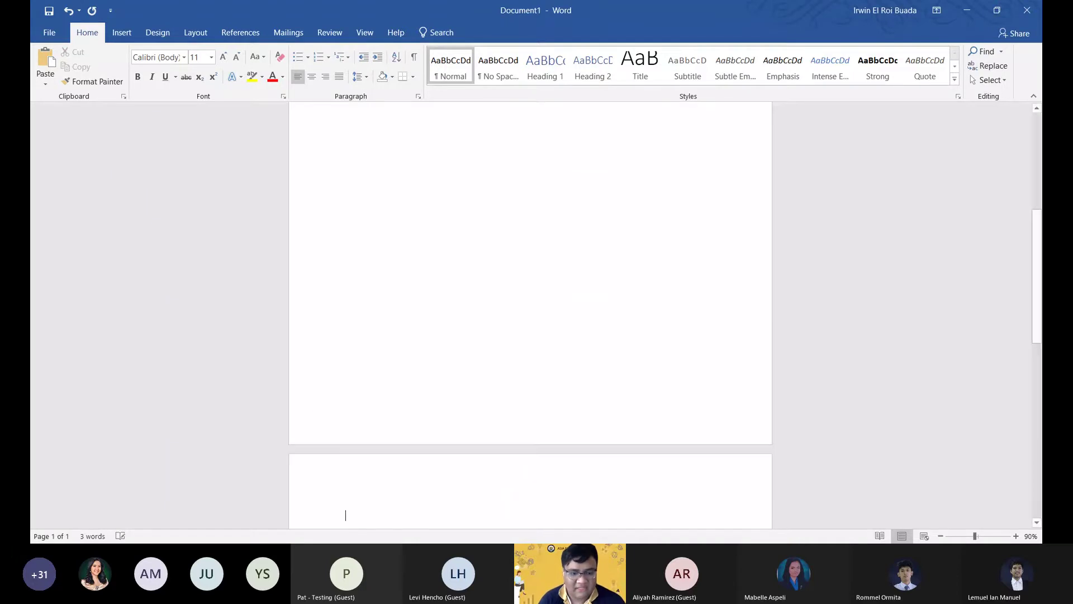
key(Return)
key(Return)
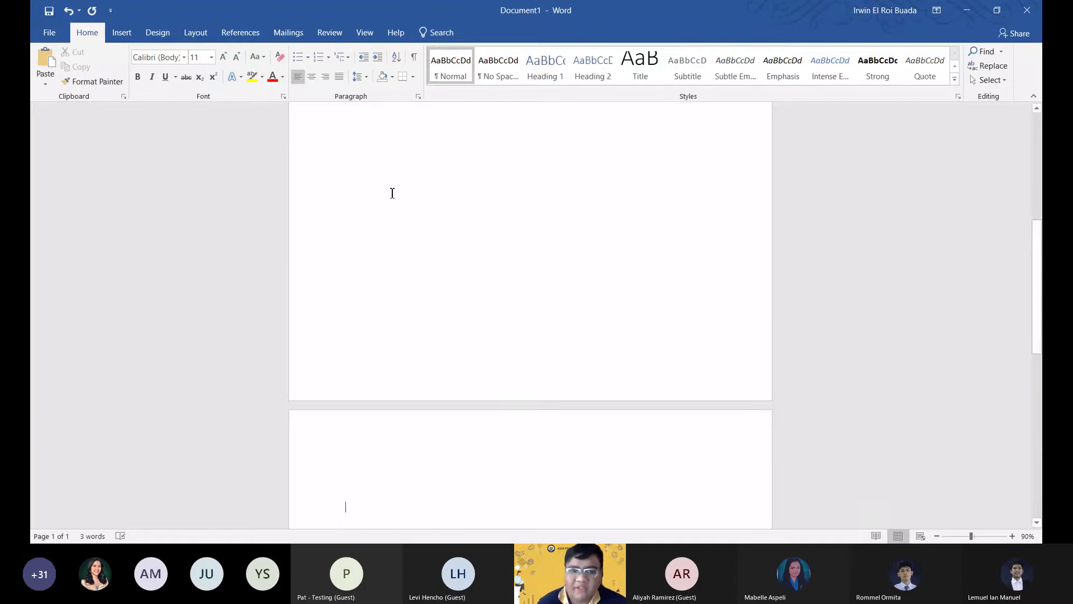
key(BackSpace)
key(BackSpace)
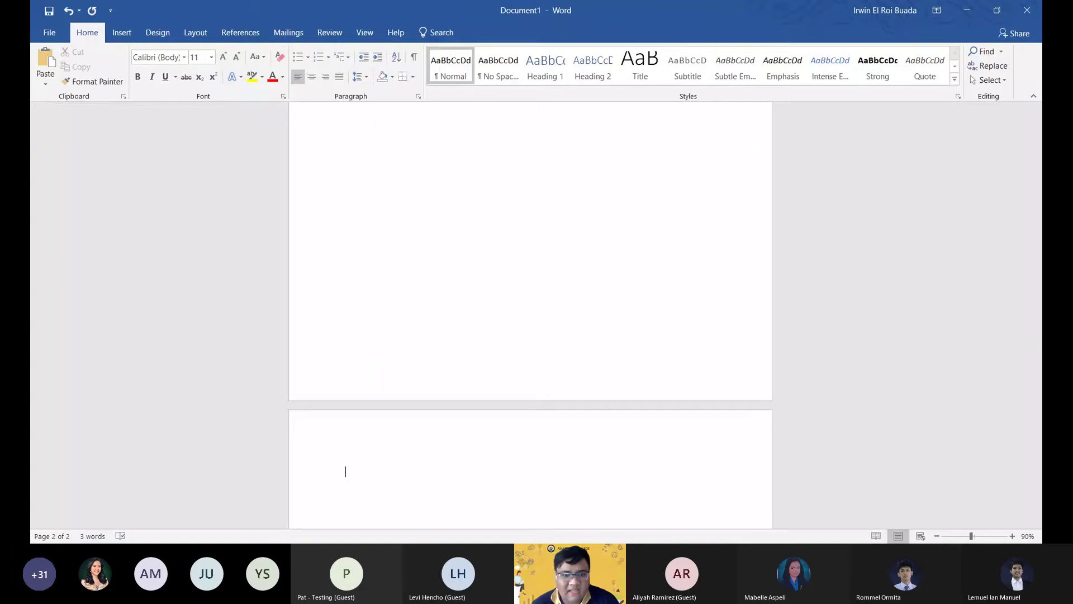
scroll(558, 279, up, 3)
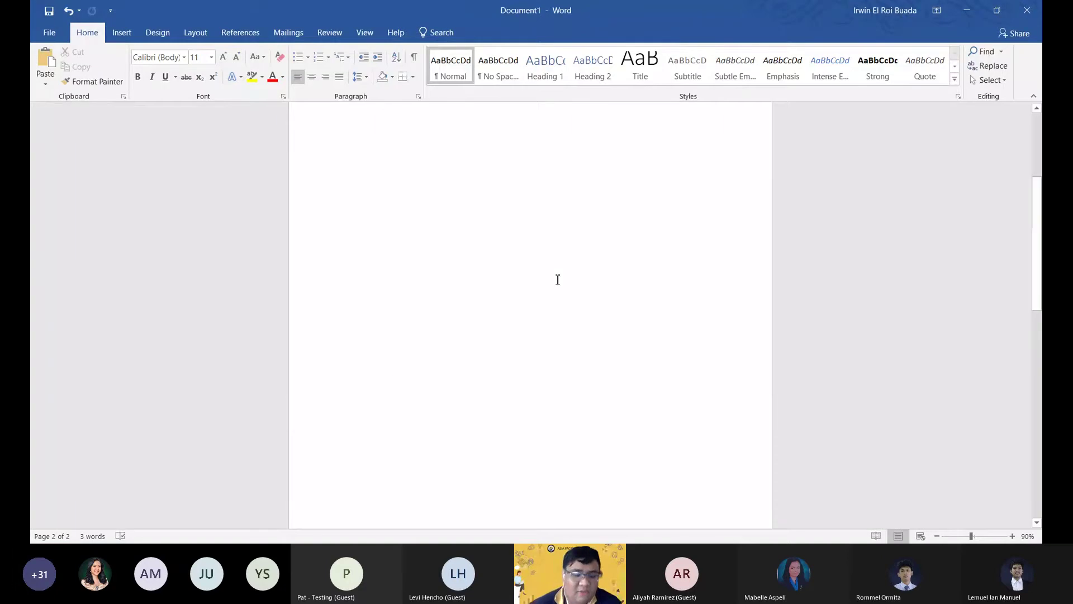
scroll(558, 280, up, 5)
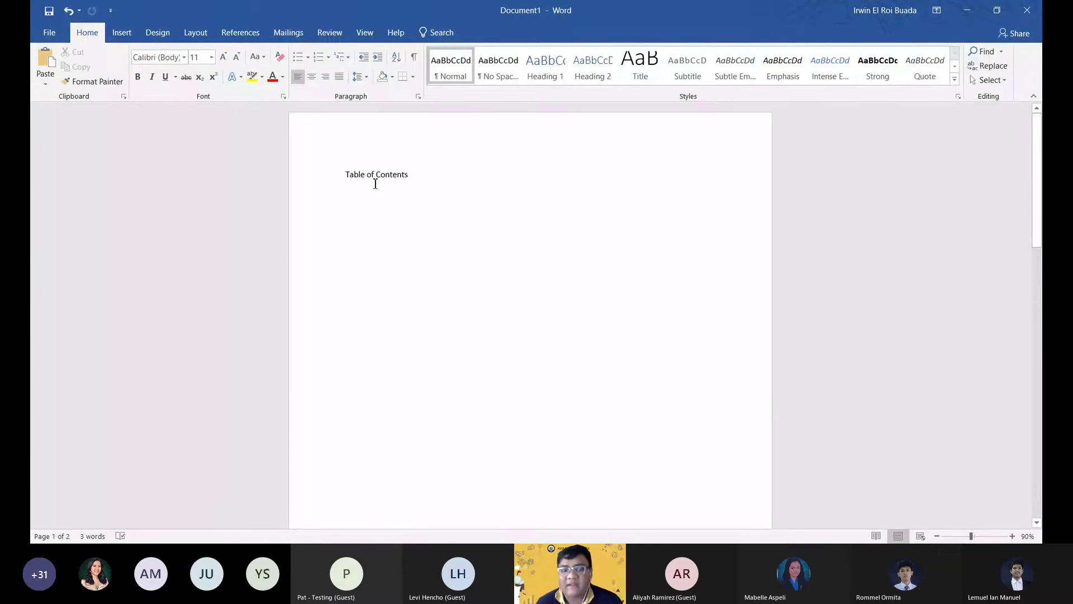
scroll(459, 416, down, 3)
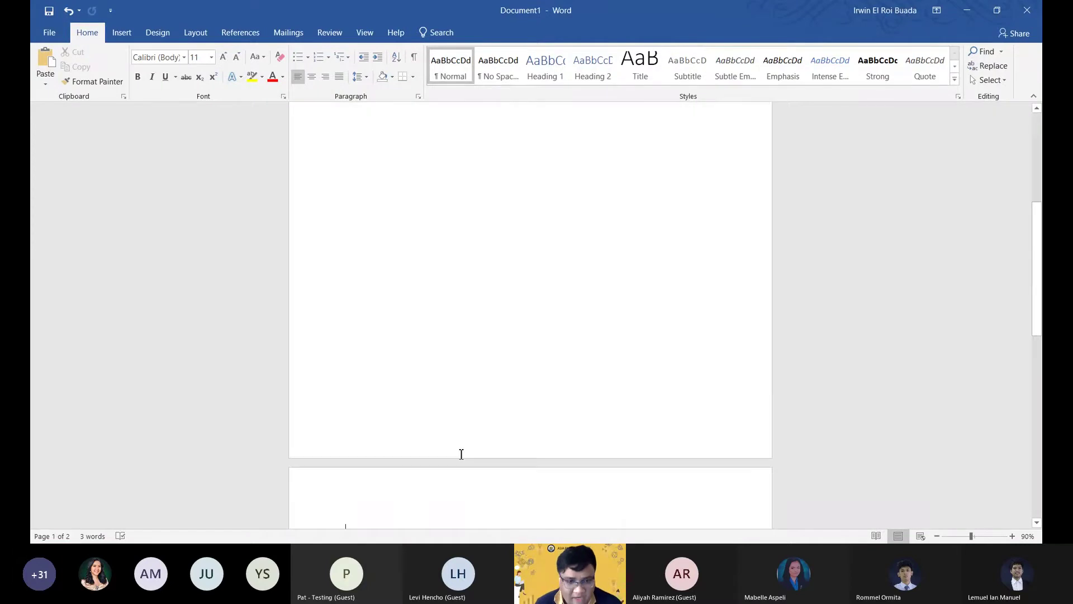
scroll(436, 403, down, 1)
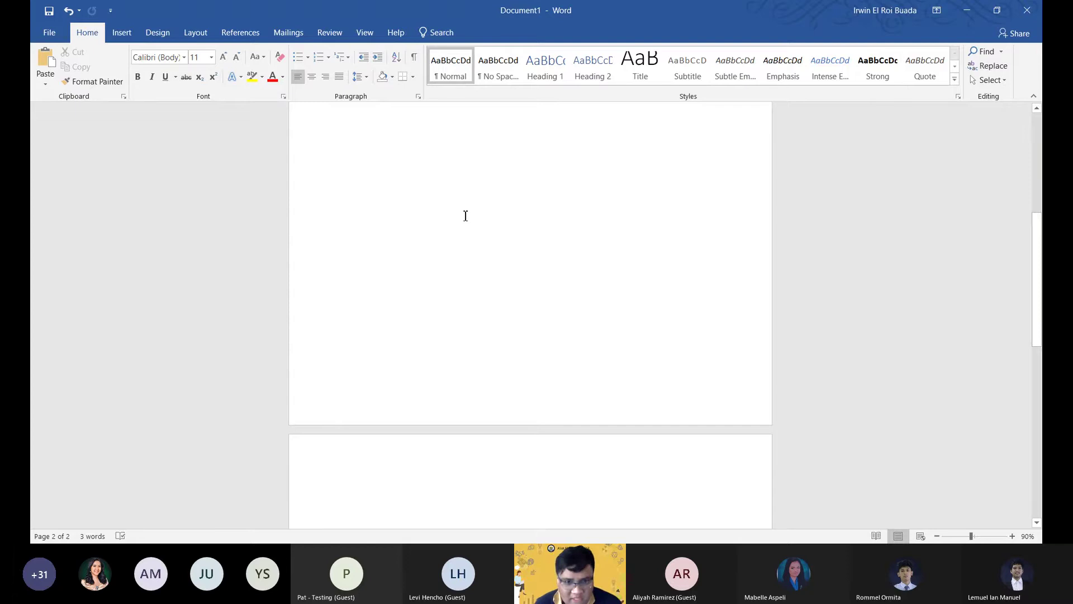
Apply Heading 1, type 'CHAPTER 1', and start a normal body line beneath it.
click(541, 76)
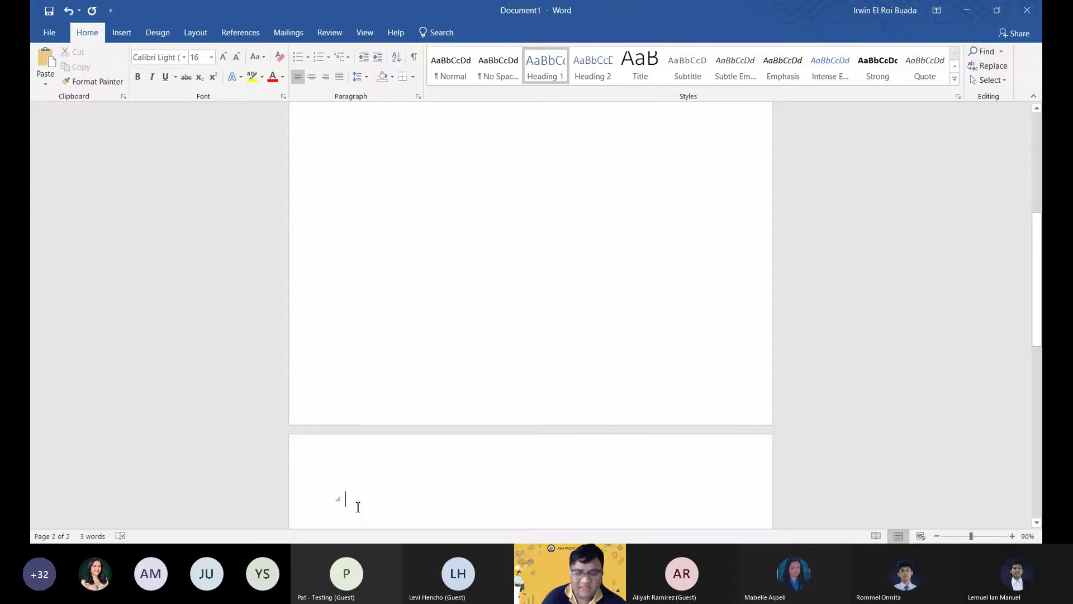
text(CHAPTER )
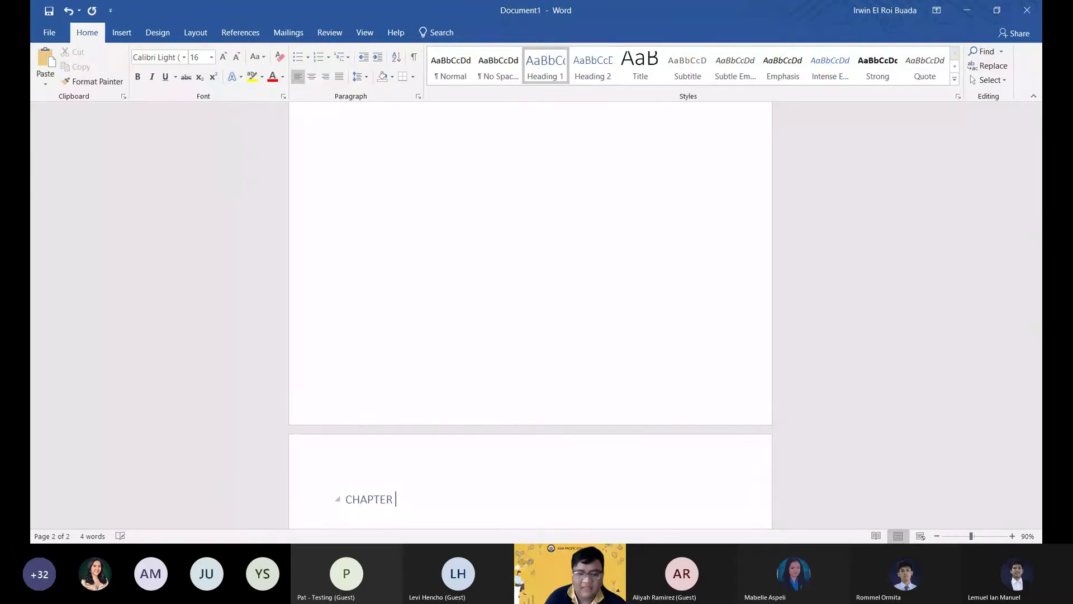
text(1)
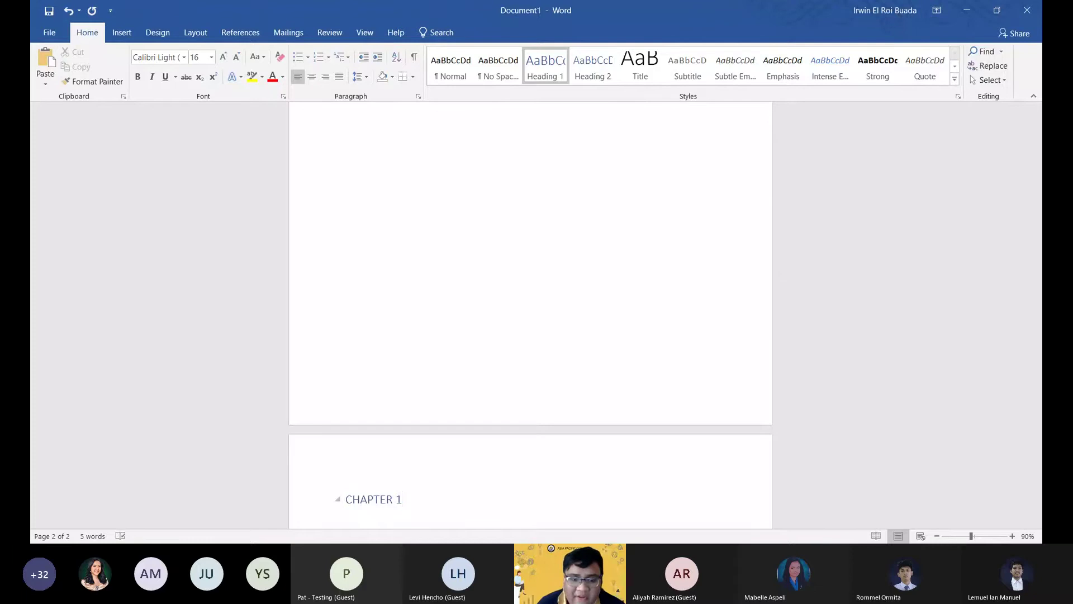
key(Return)
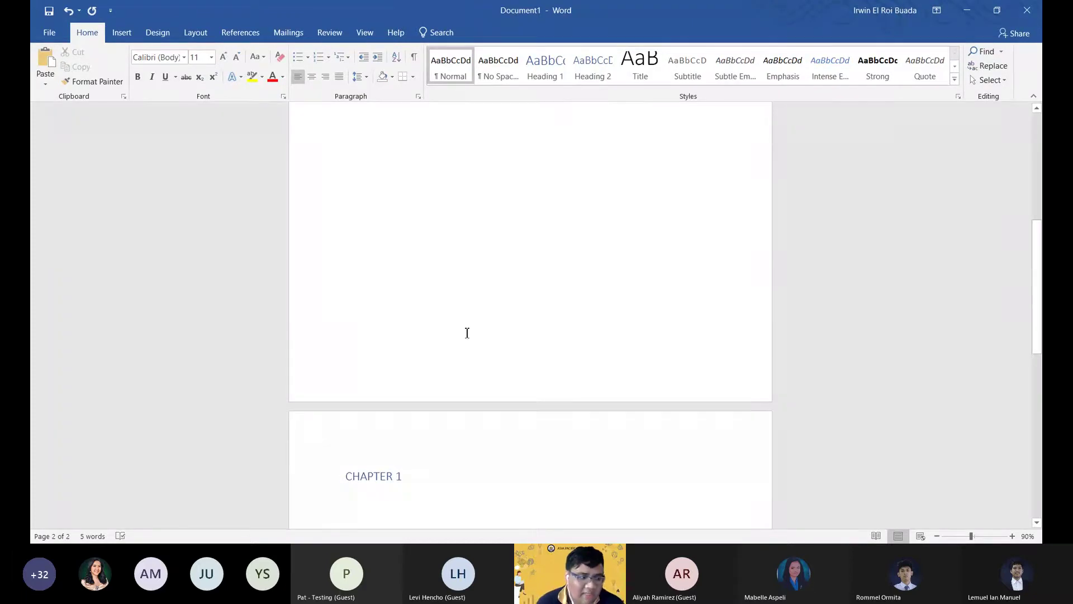
scroll(647, 280, down, 2)
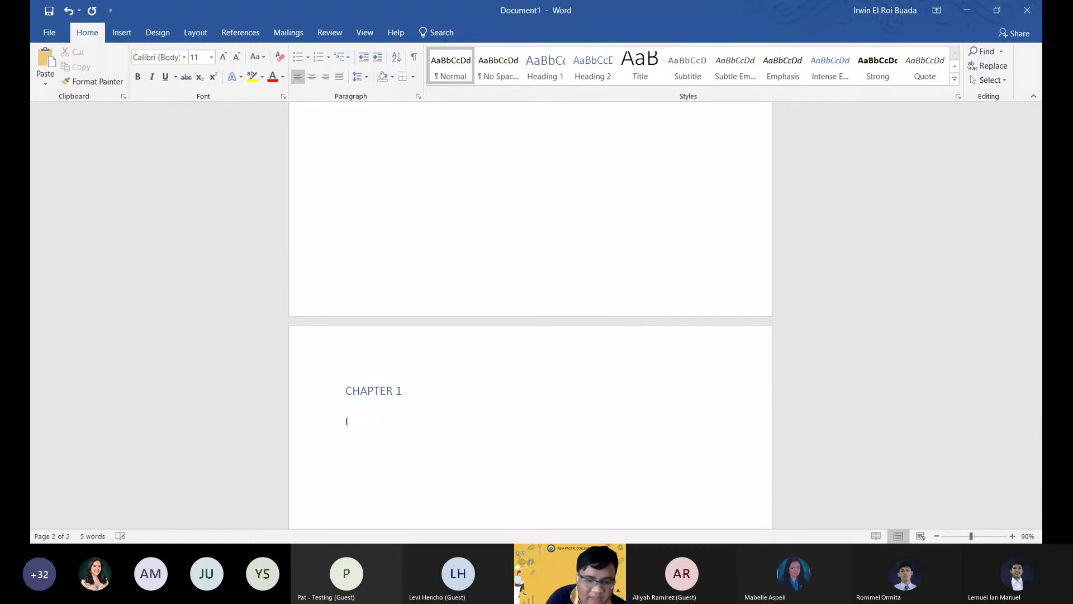
Generate five Lorem ipsum paragraphs below the CHAPTER 1 heading using =lorem().
text(Ljf gibgojwd)
key(BackSpace)
key(BackSpace)
key(BackSpace)
key(BackSpace)
key(BackSpace)
key(BackSpace)
key(BackSpace)
key(BackSpace)
key(BackSpace)
key(BackSpace)
key(BackSpace)
key(BackSpace)
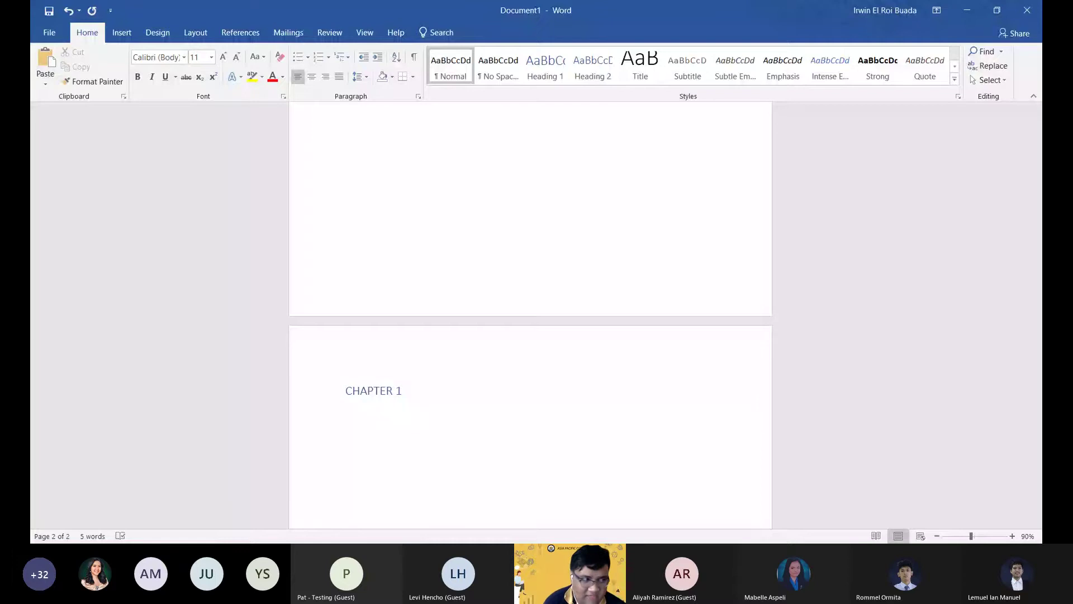
text(=lorem())
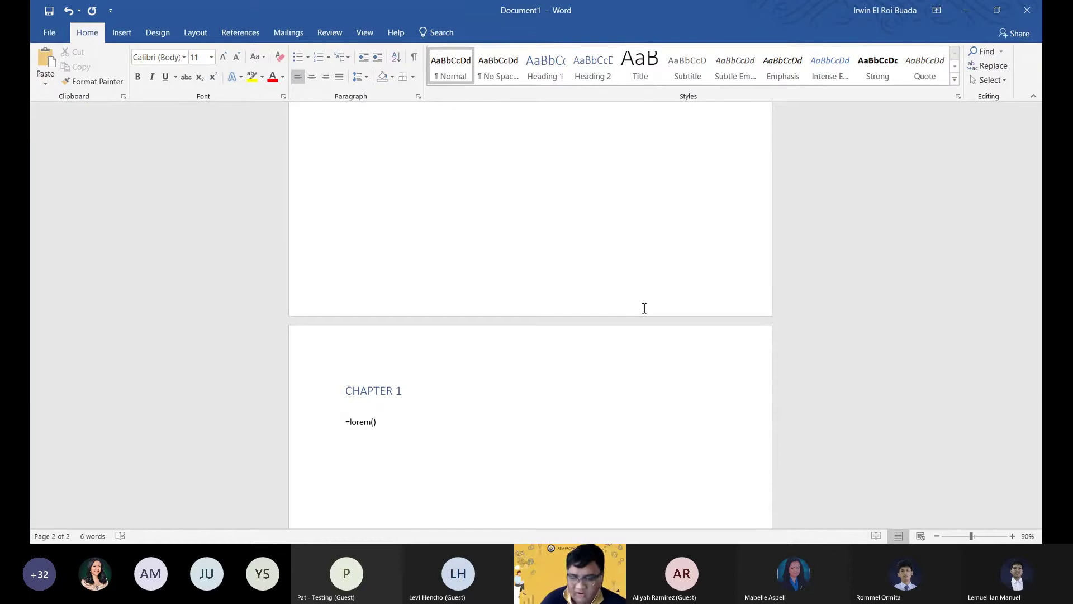
key(Return)
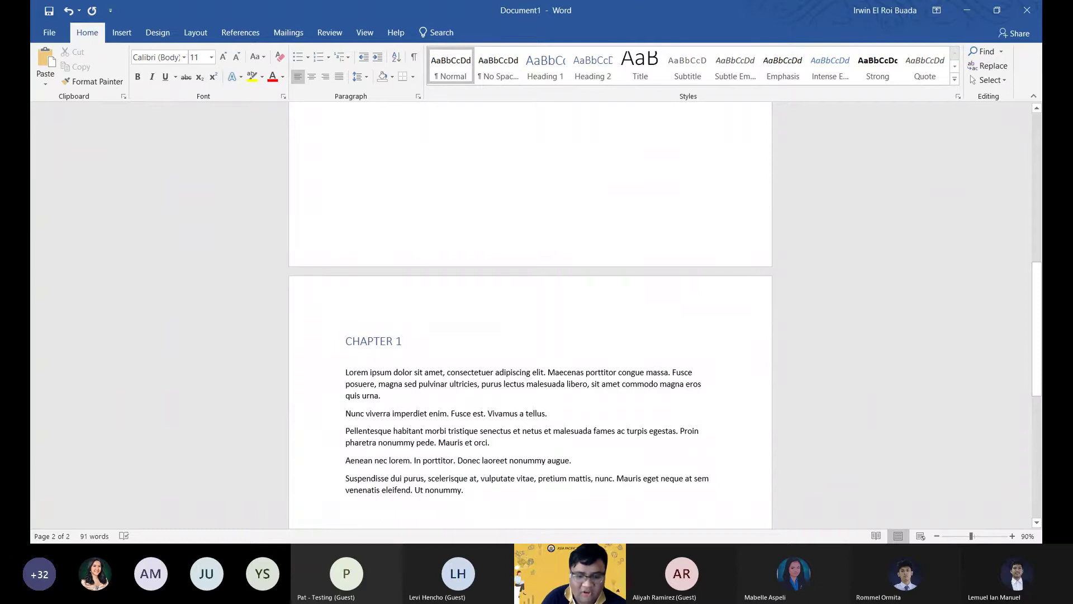
scroll(649, 307, down, 1)
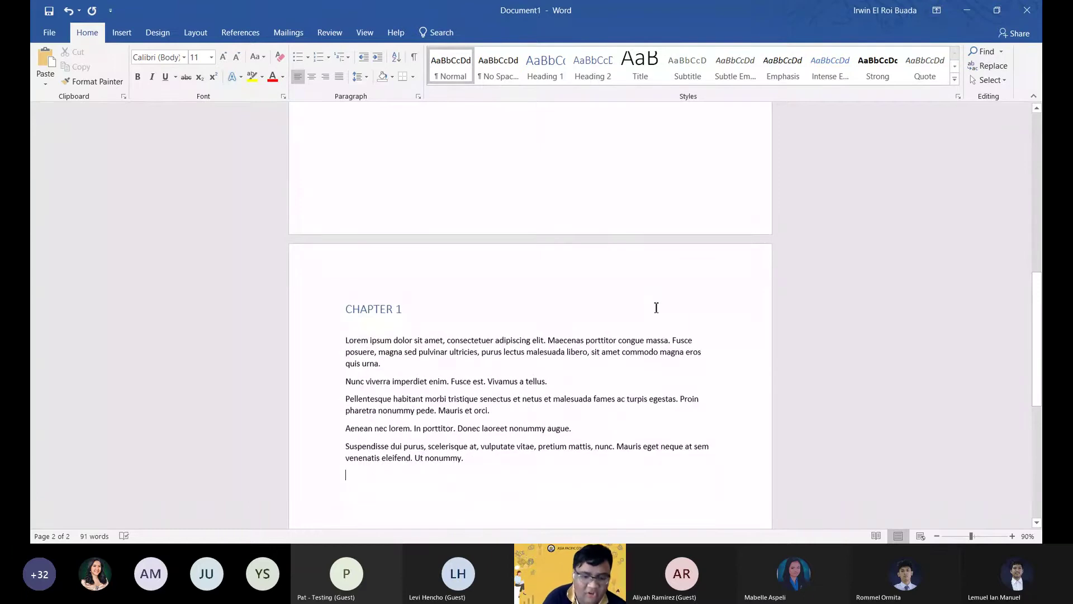
scroll(643, 358, down, 1)
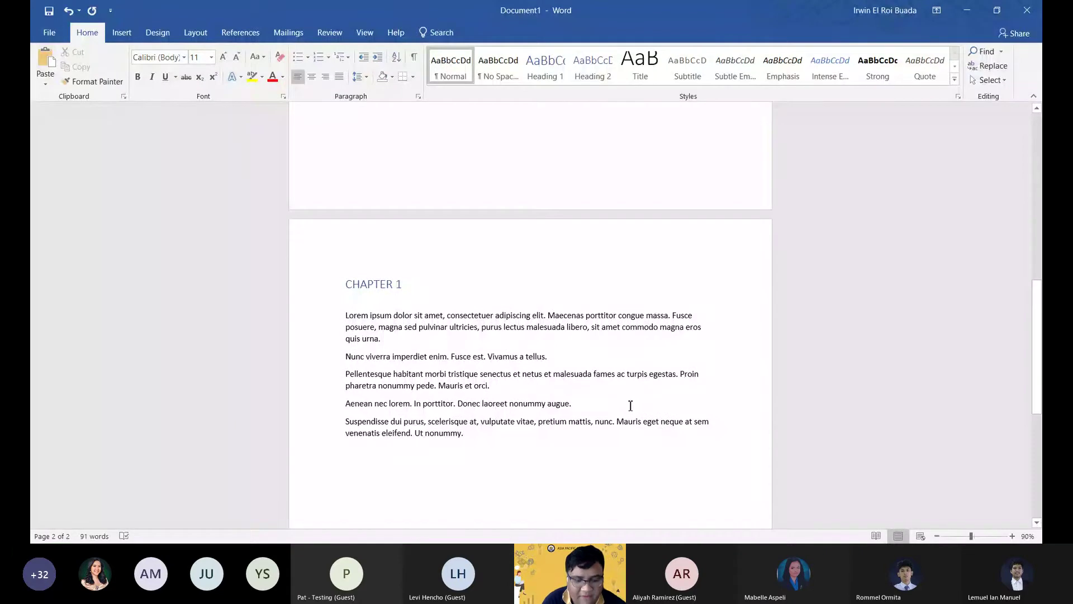
Add five more placeholder paragraphs with =lorem(5,4).
text(=lorem())
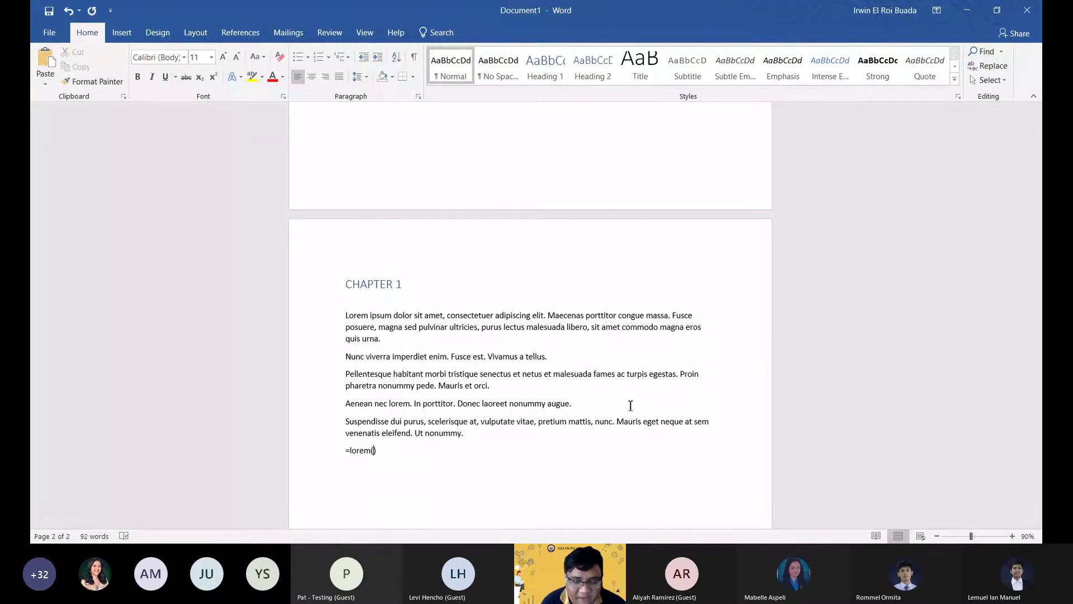
text(5)
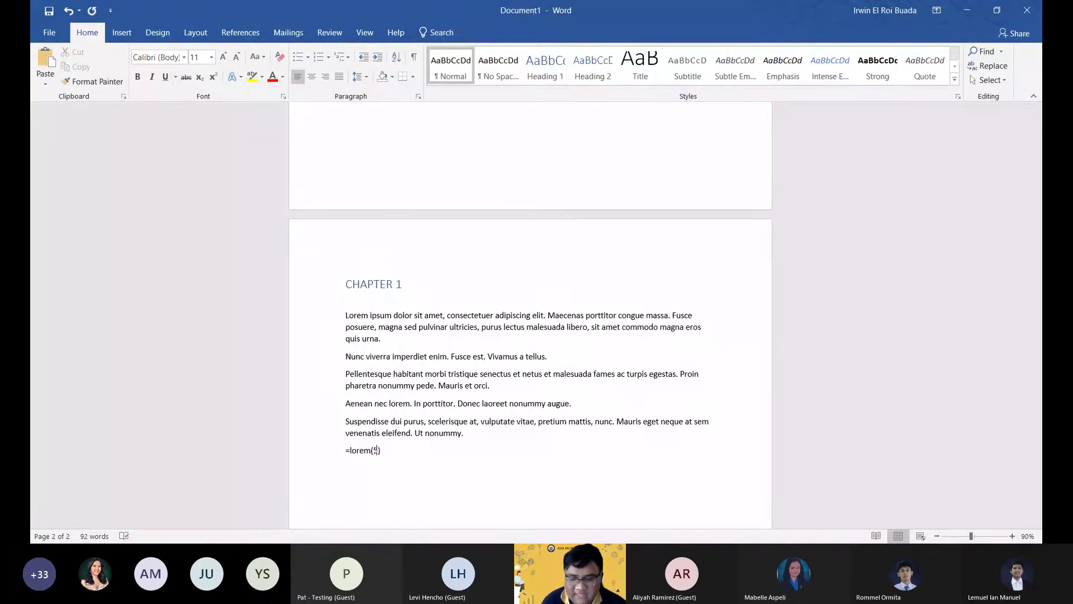
text(,)
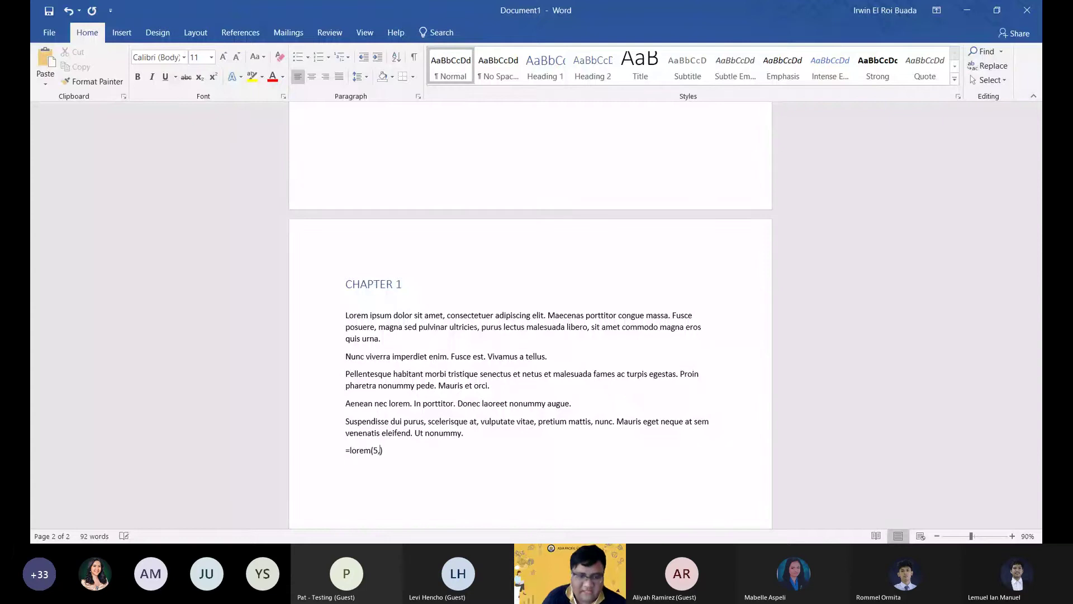
text(4)
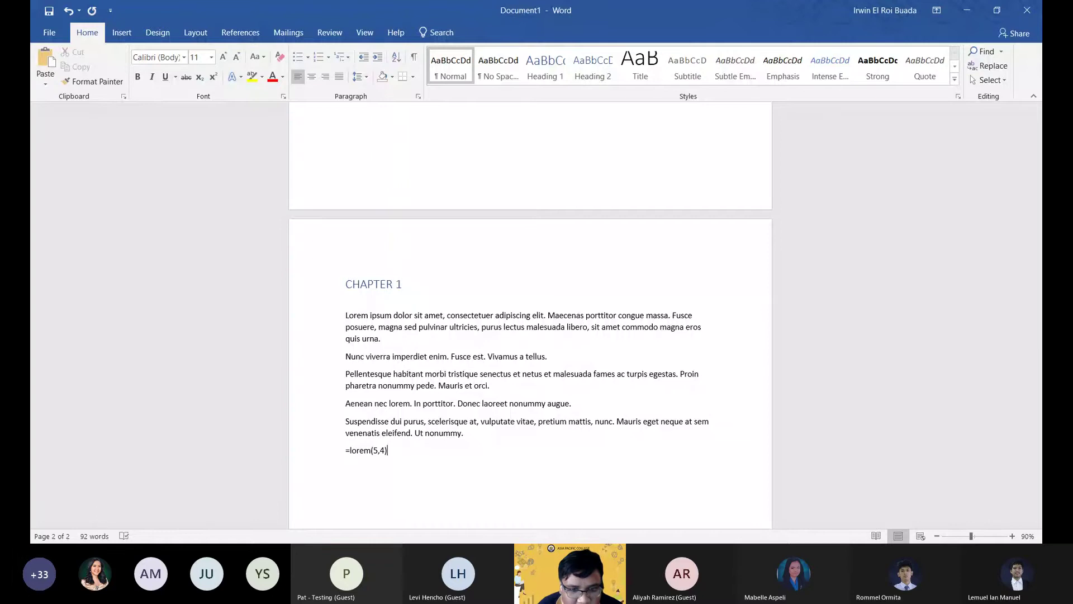
key(Return)
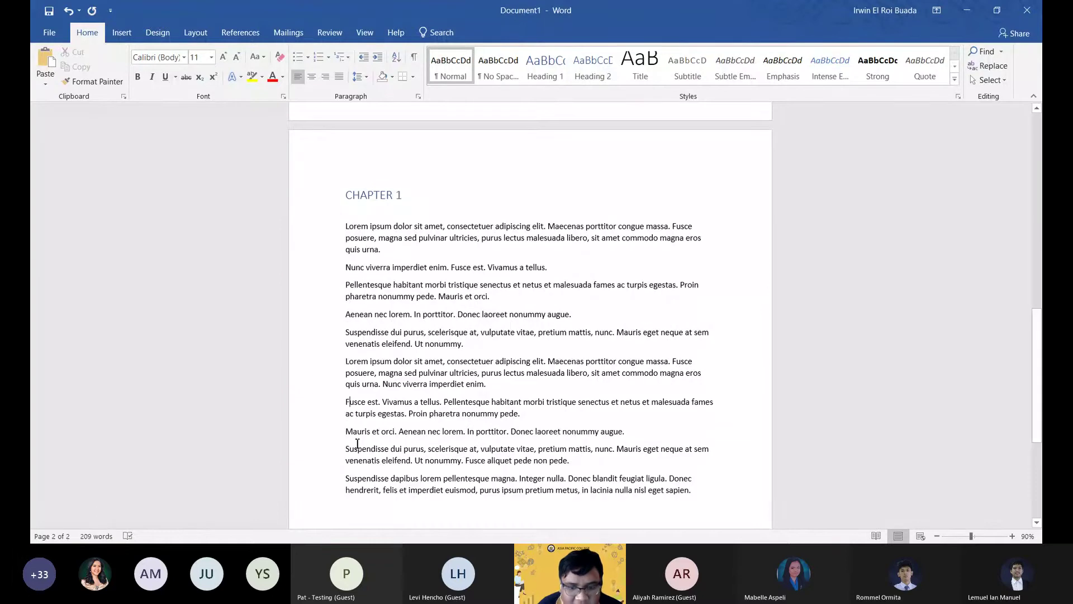
Review the added paragraphs and place the caret at the end of Chapter 1, leaving nothing selected.
click(355, 460)
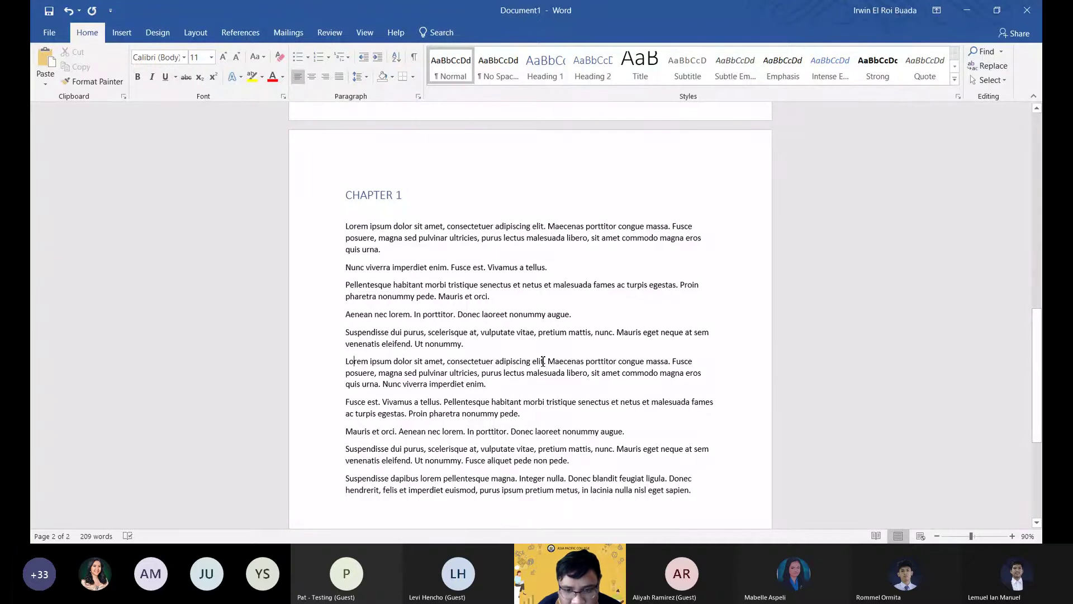
drag(543, 361, 484, 385)
click(672, 361)
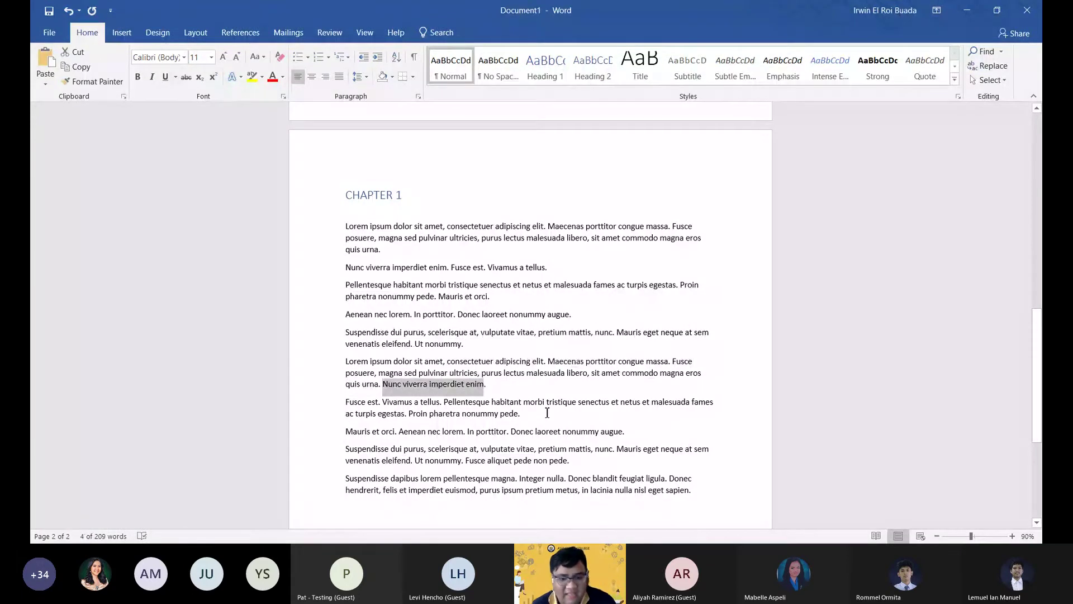
scroll(553, 415, down, 1)
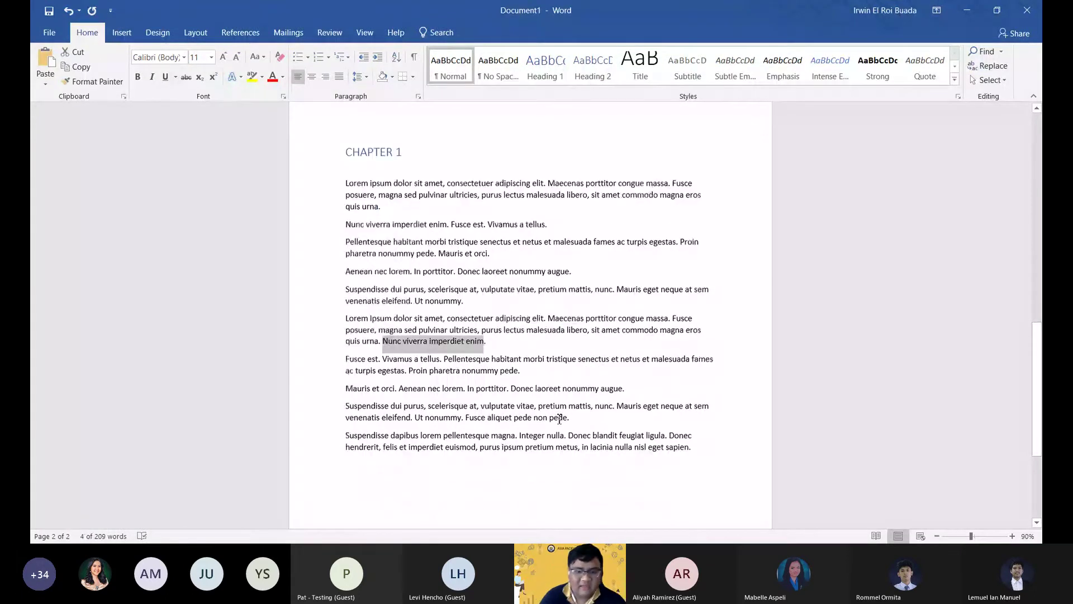
scroll(559, 418, down, 2)
click(467, 394)
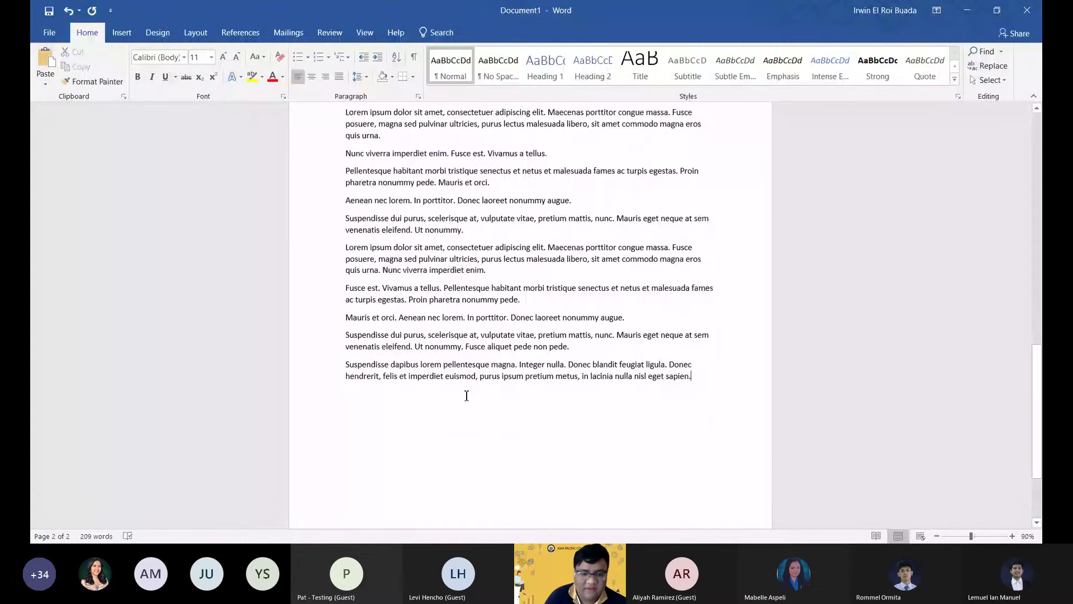
scroll(480, 385, up, 3)
scroll(503, 375, down, 2)
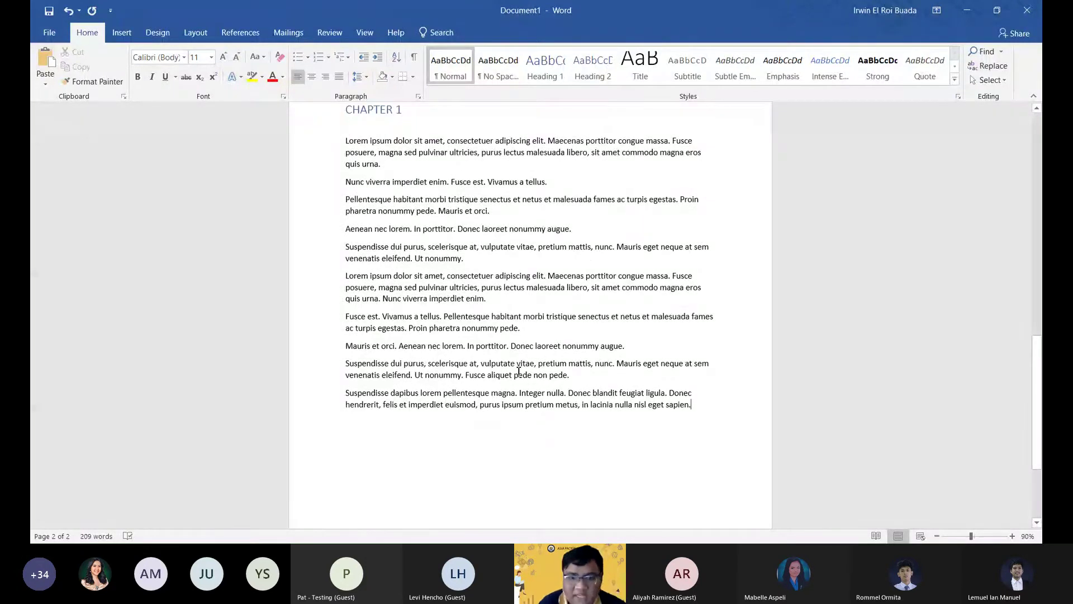
Start a new page with a Heading 1 'CHAPTER 2' and blank body lines below it.
key(Return)
key(Return)
key(Return)
key(Return)
key(Return)
key(Return)
key(Return)
key(Return)
key(Return)
key(Return)
key(Return)
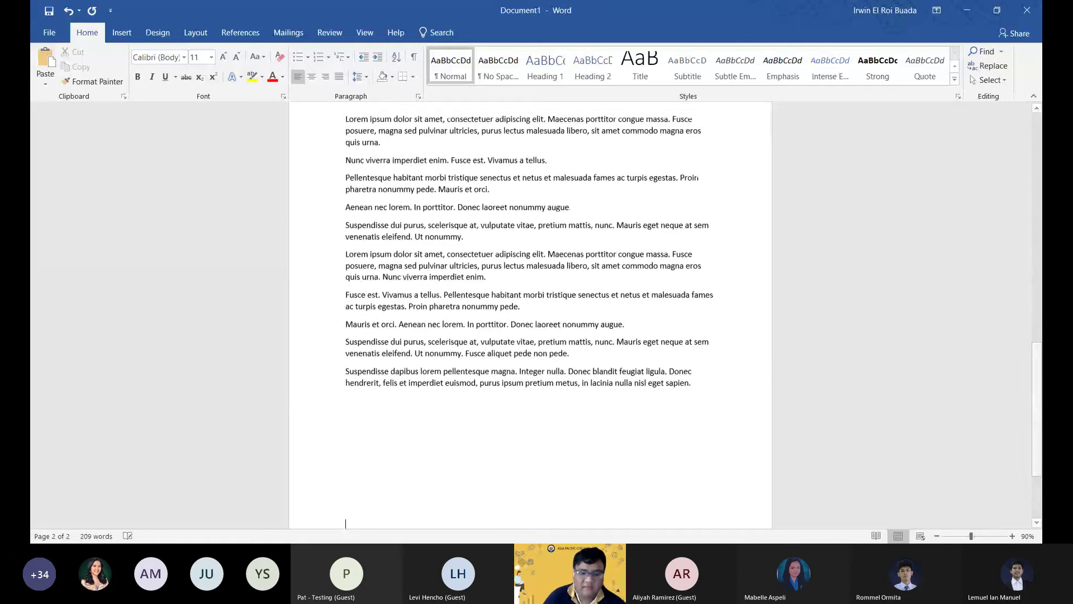
key(Return)
key(Return)
key(Return)
key(Return)
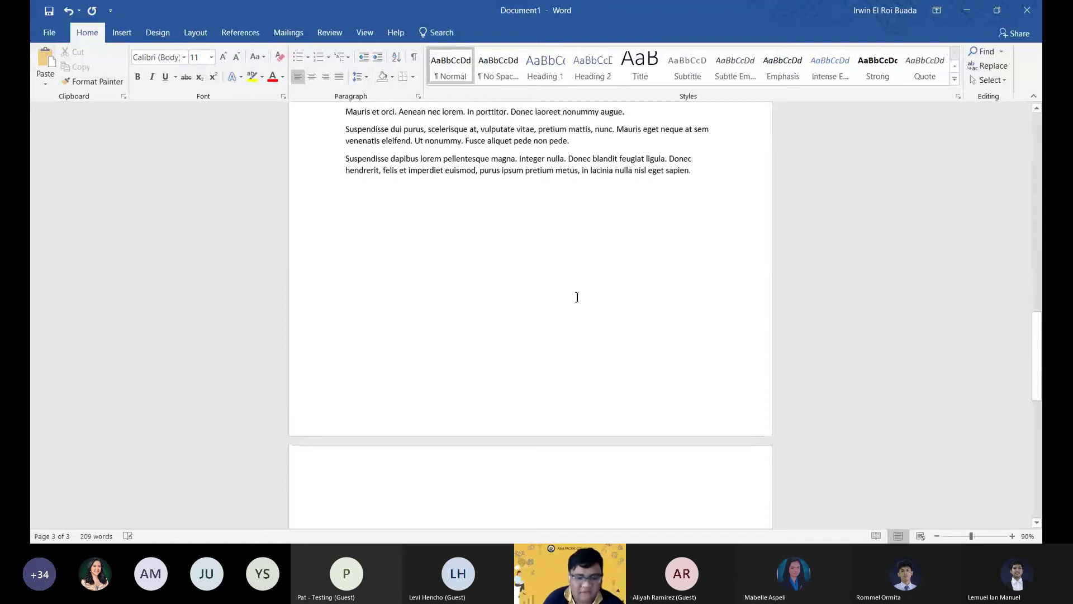
click(547, 76)
text(CHAPTER 2)
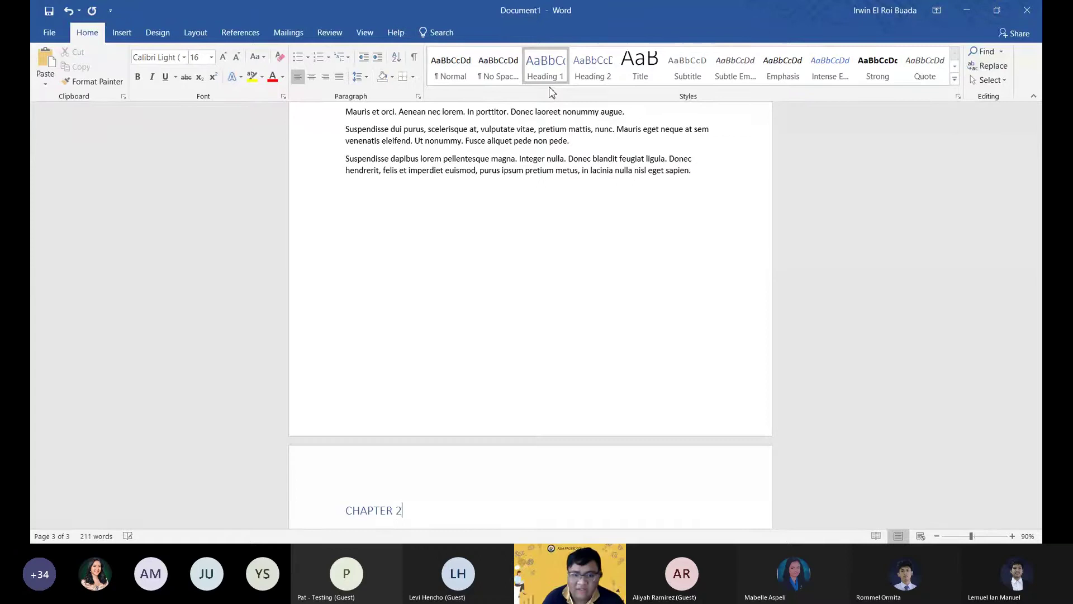
key(Return)
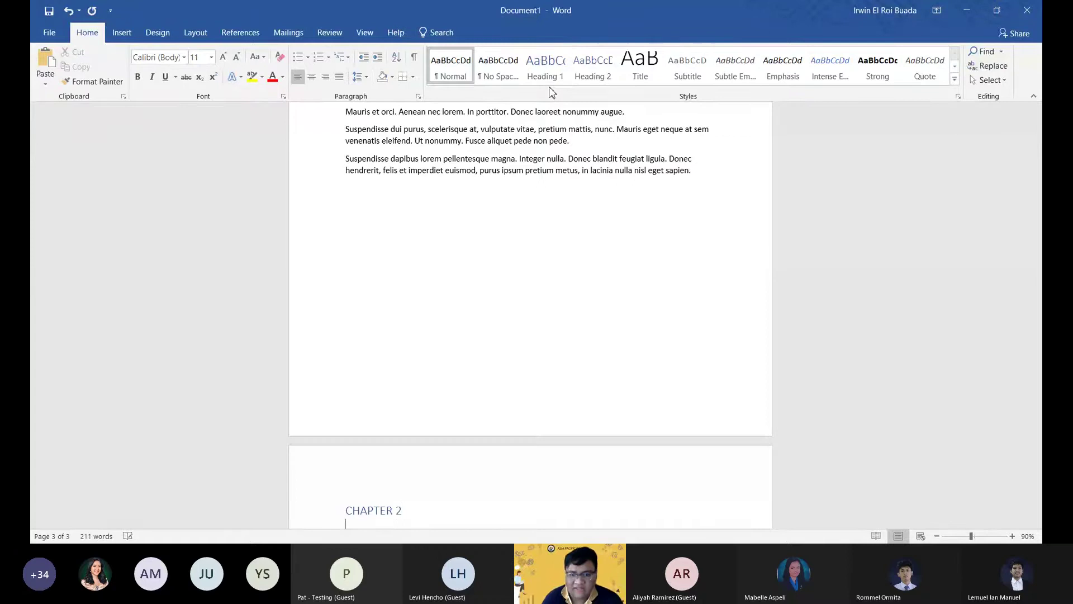
key(Return)
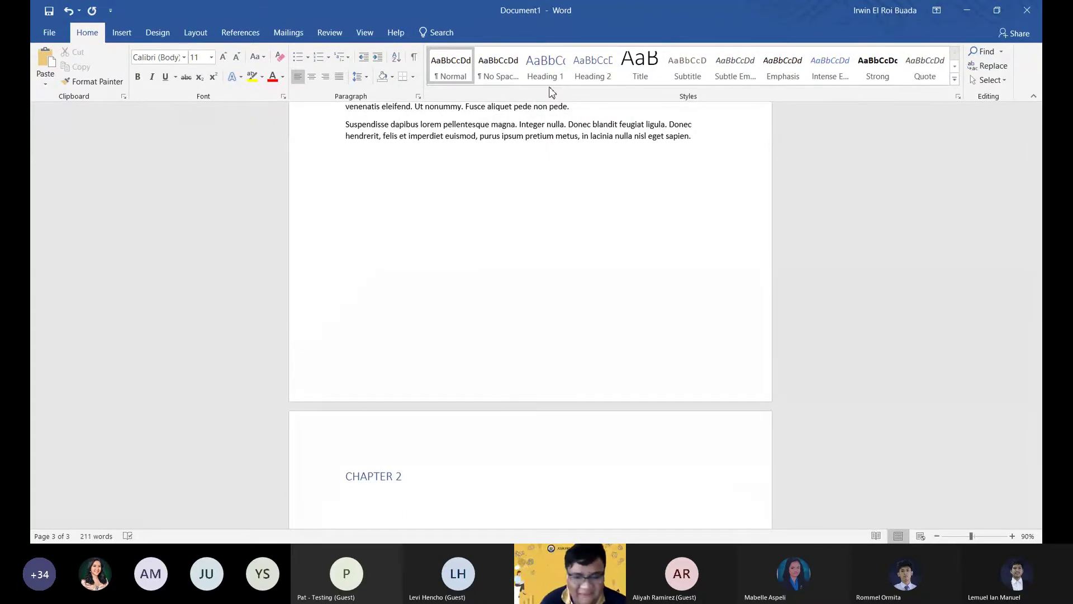
Fill Chapter 2 with sample paragraphs using =rand() and =rand(5,6).
text(=)
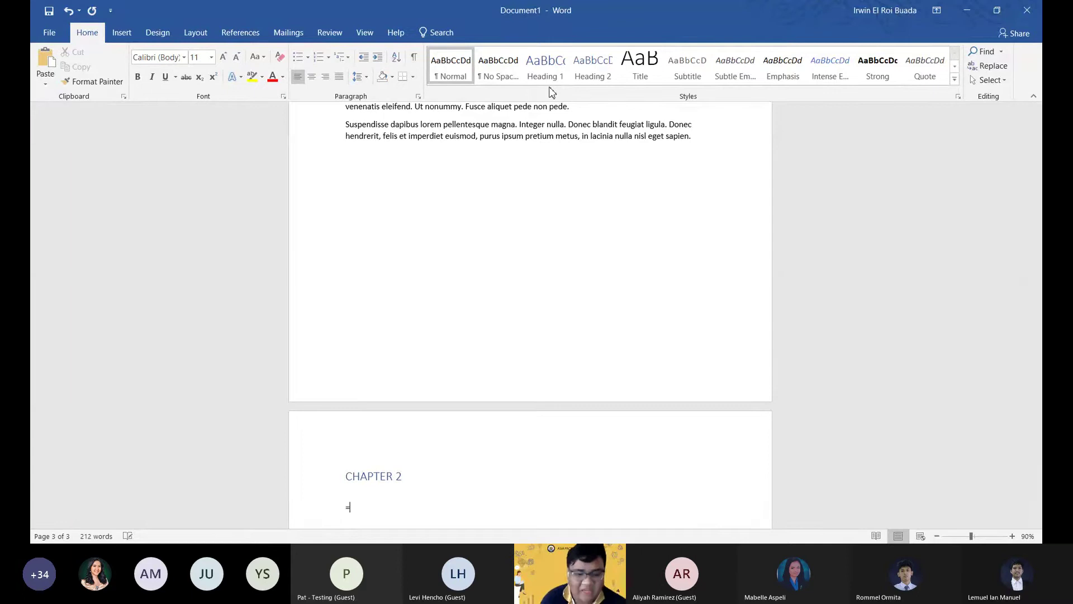
text(rand)
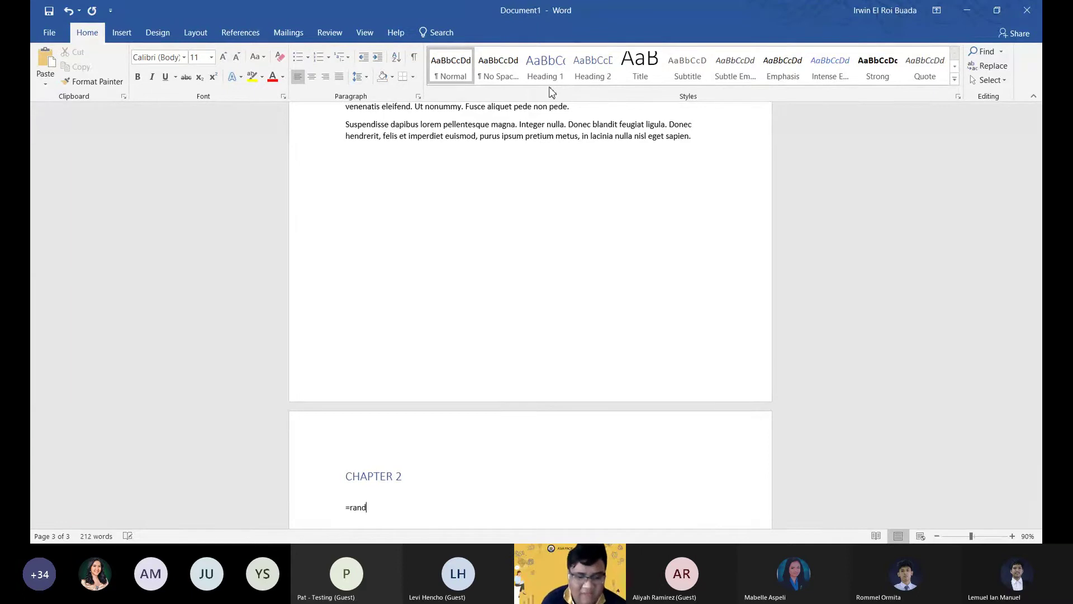
text(())
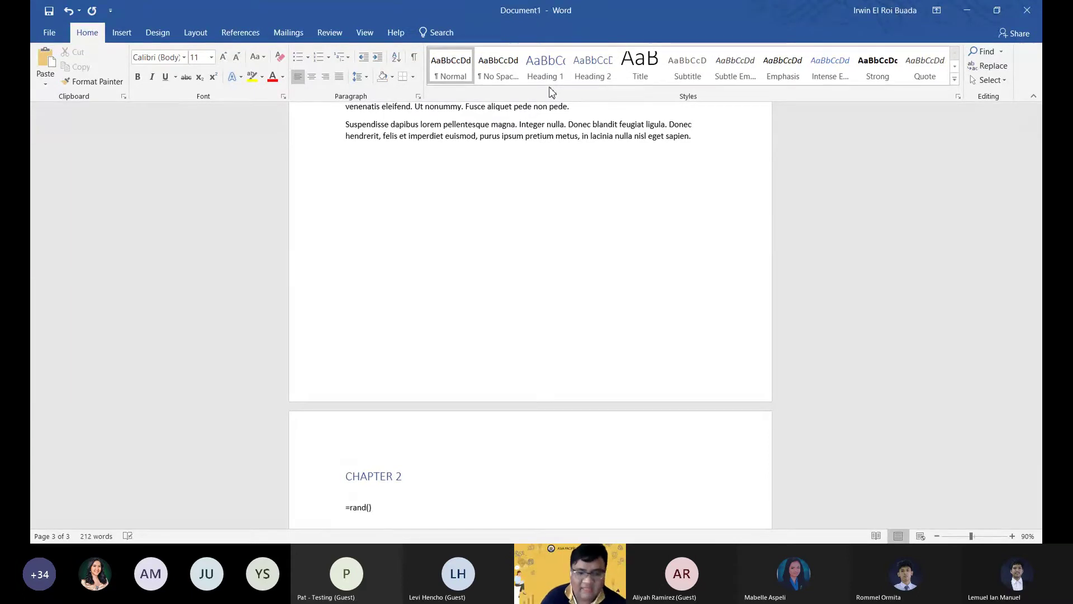
key(Return)
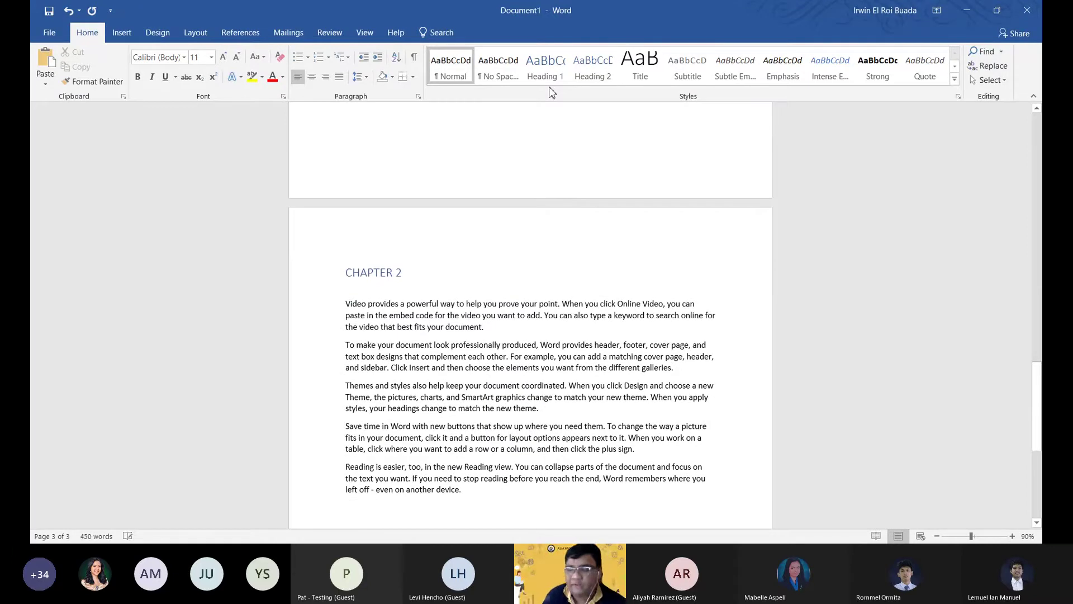
scroll(526, 342, down, 1)
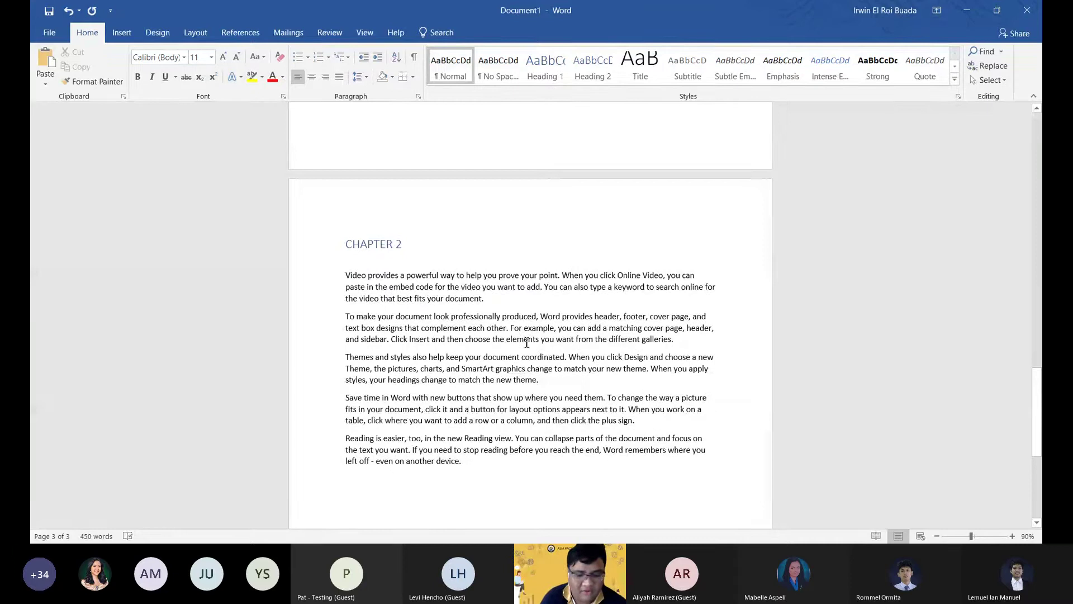
text(=r)
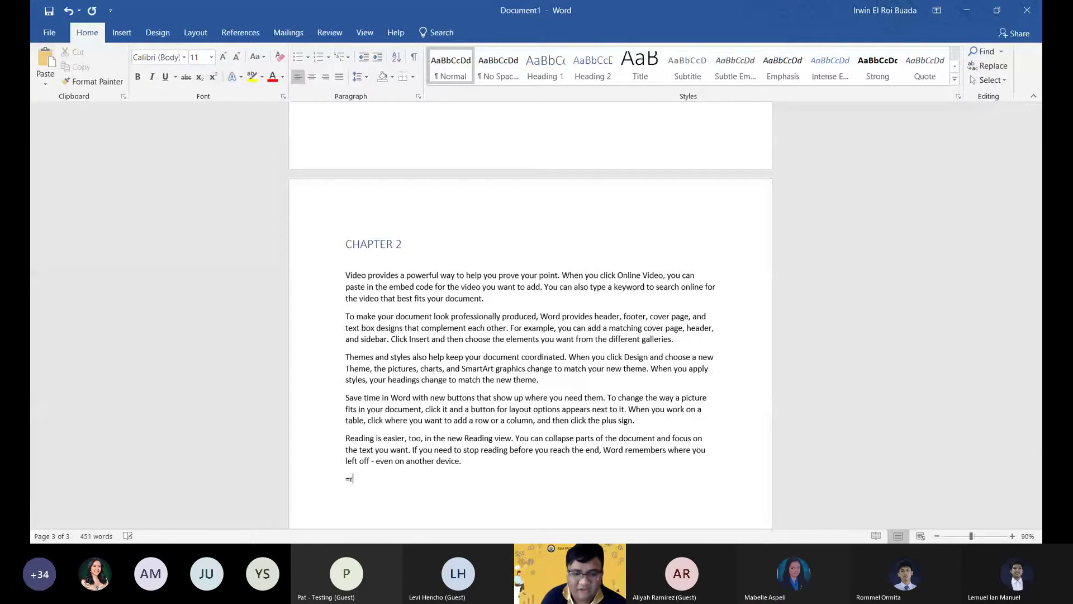
text(and()
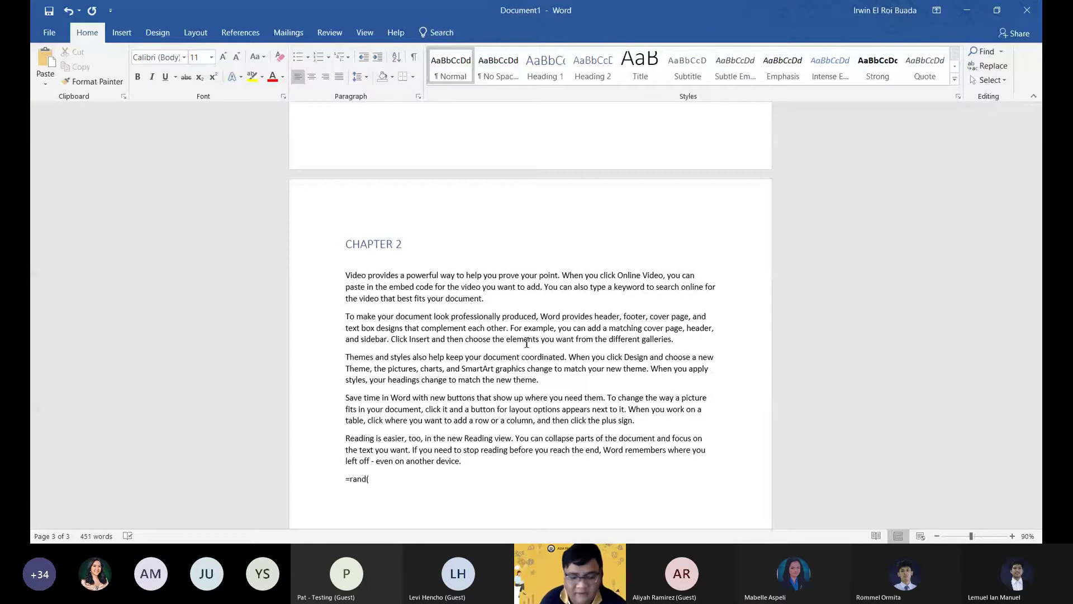
text(5))
key(Left)
text(5)
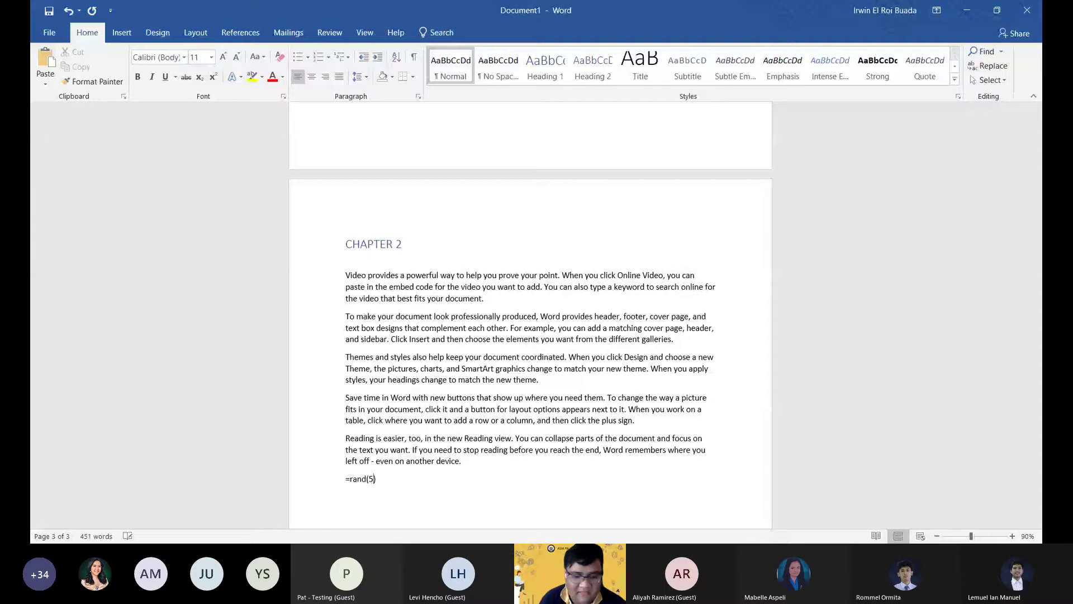
text(,6)
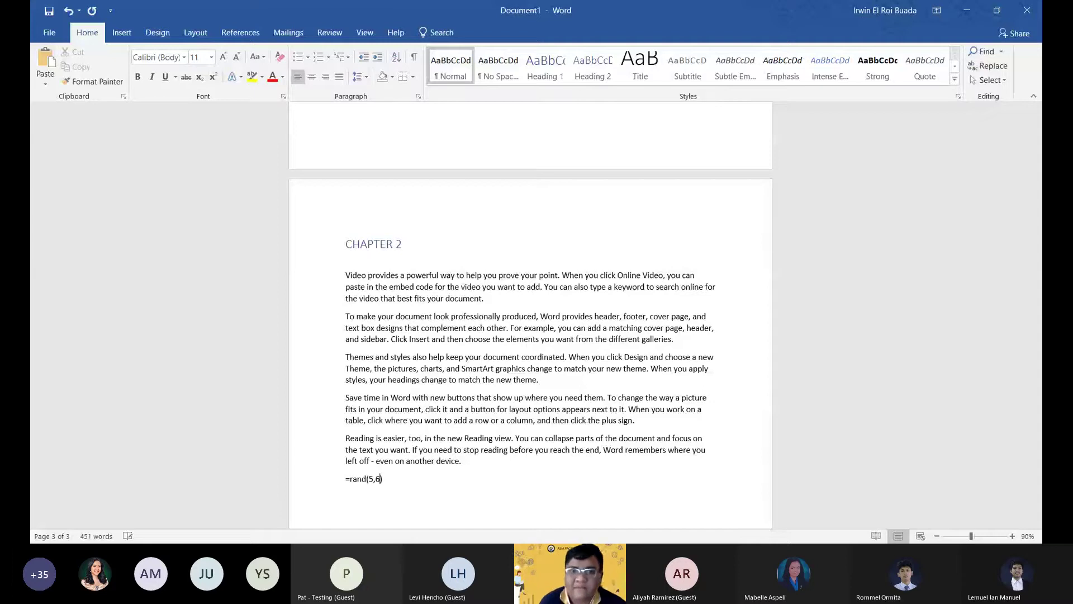
key(Return)
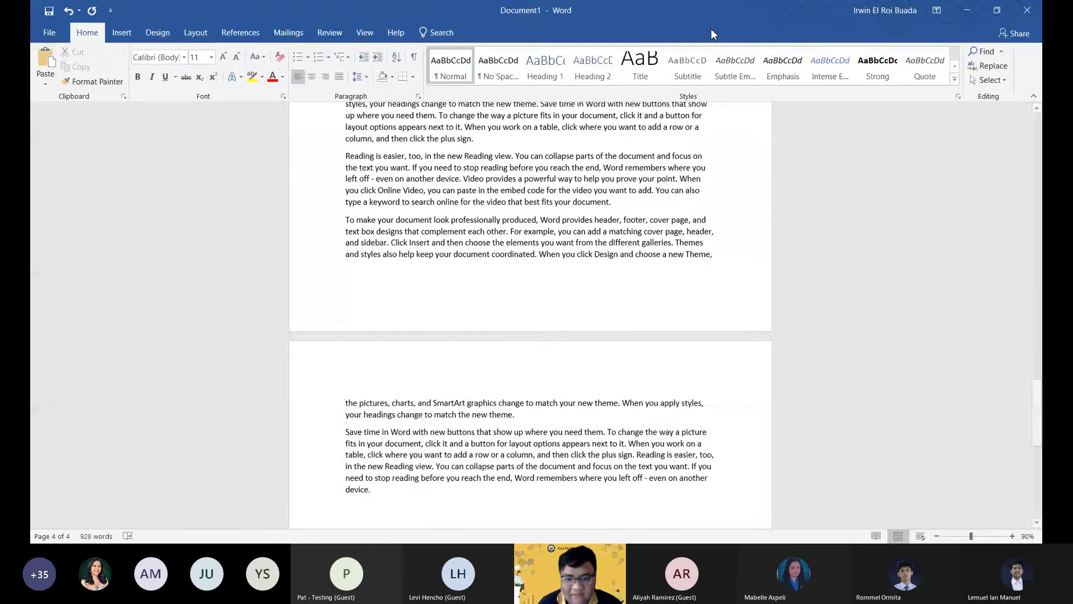
Scroll back up to the blank lower part of page one, above Chapter 1.
scroll(530, 427, up, 8)
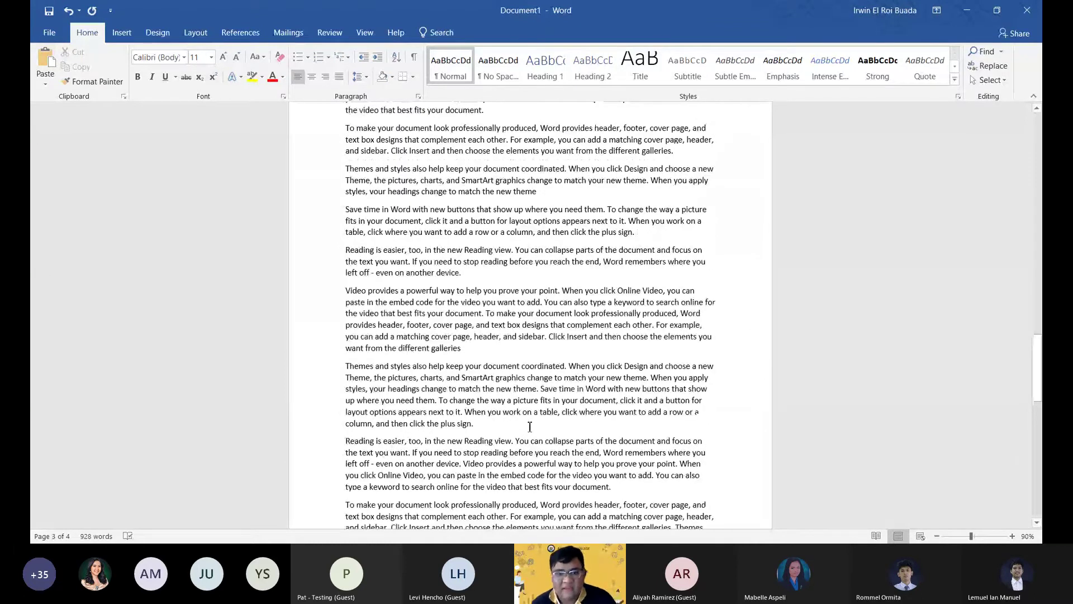
scroll(530, 427, up, 20)
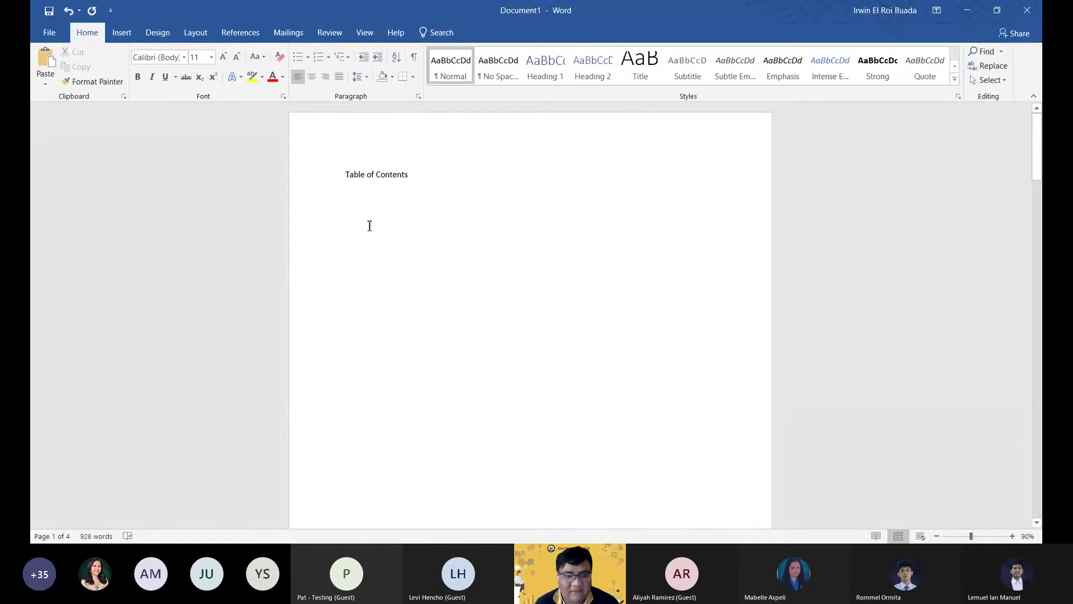
scroll(678, 408, down, 5)
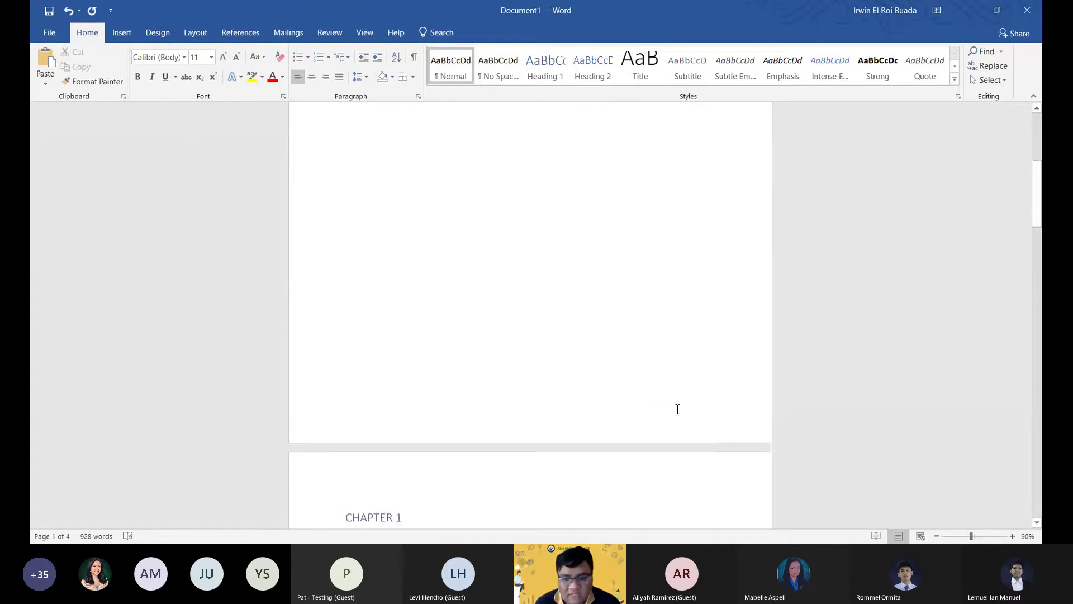
scroll(678, 424, up, 3)
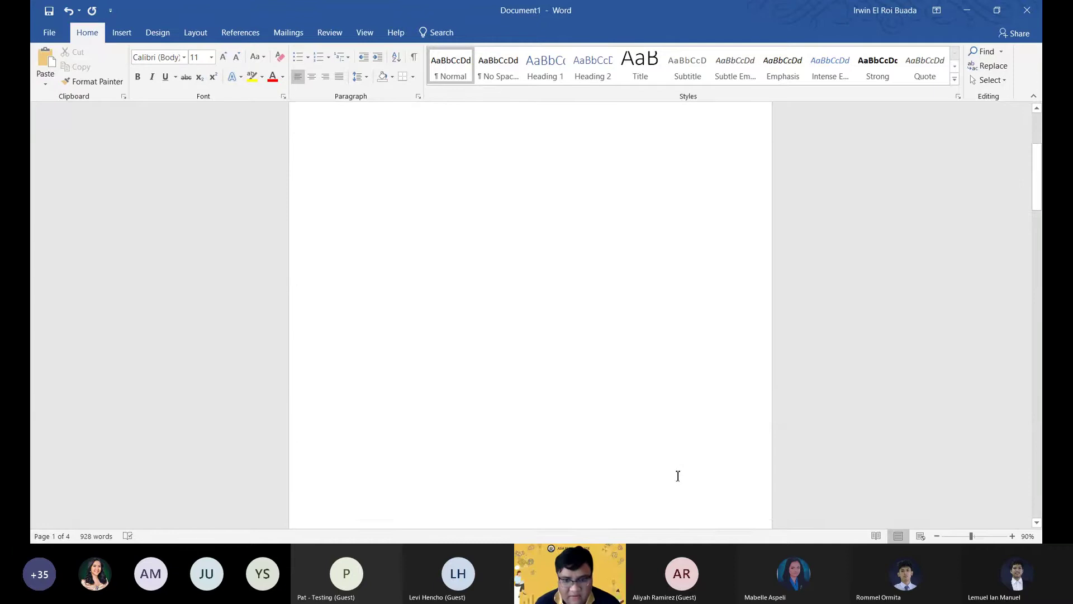
scroll(678, 476, down, 1)
Insert Plain Number 3 page numbers in the footer, then return to the body text.
double_click(696, 485)
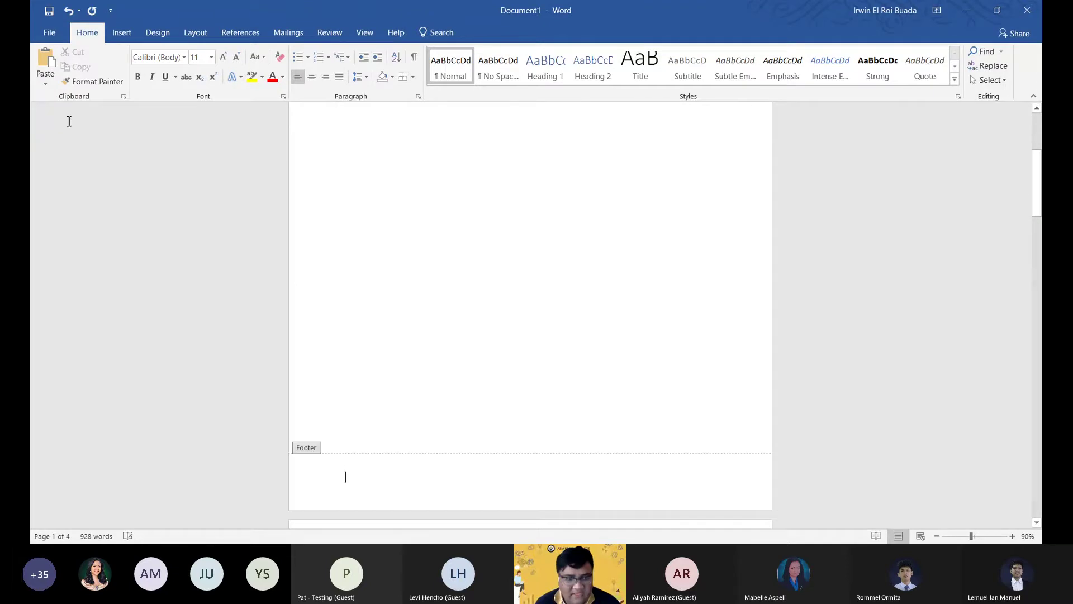
click(109, 83)
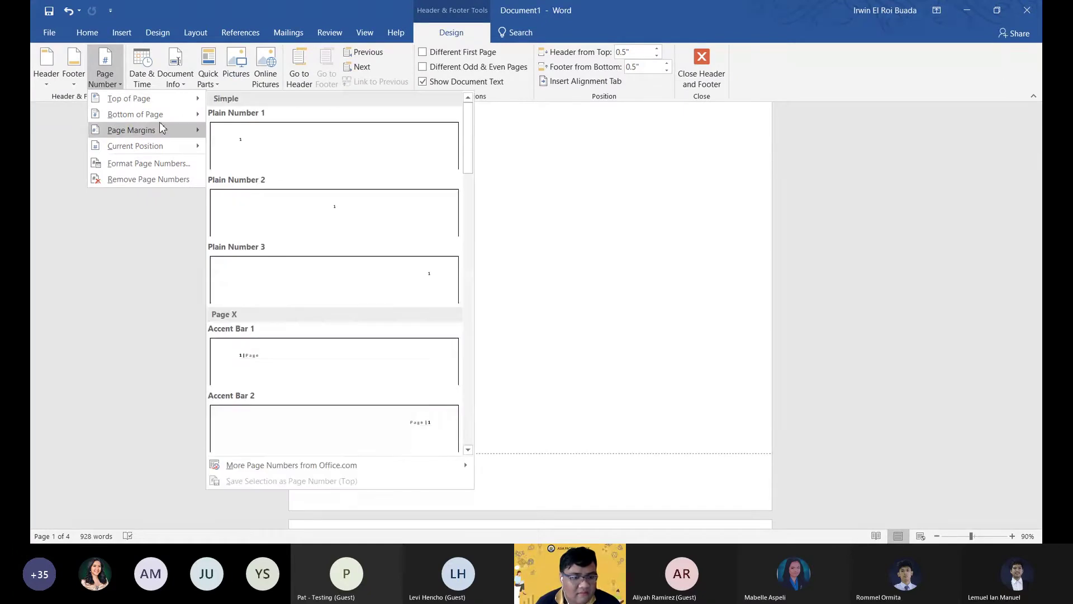
click(379, 287)
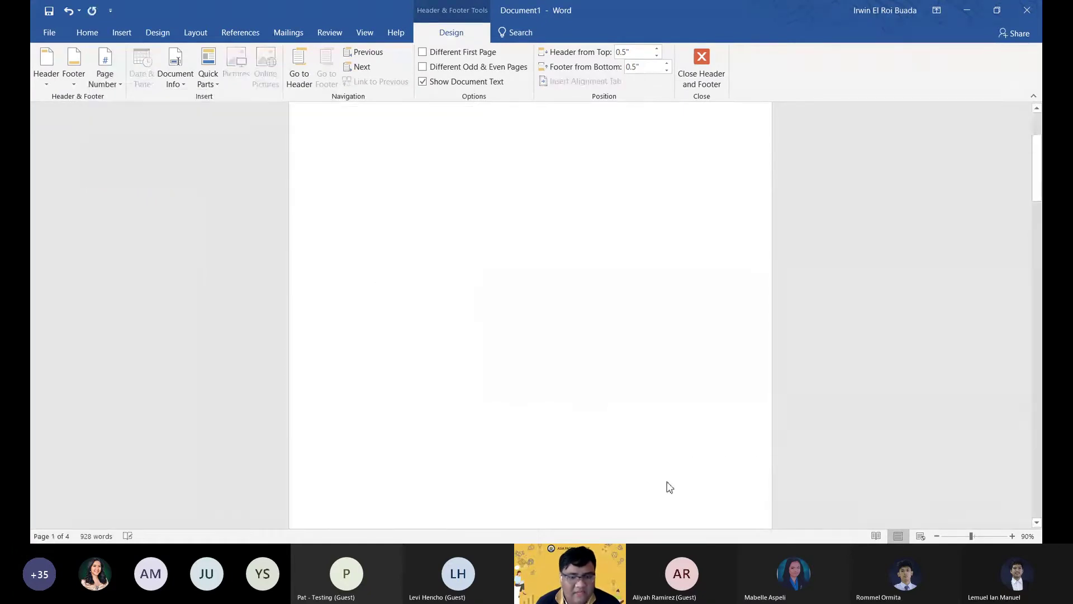
double_click(398, 249)
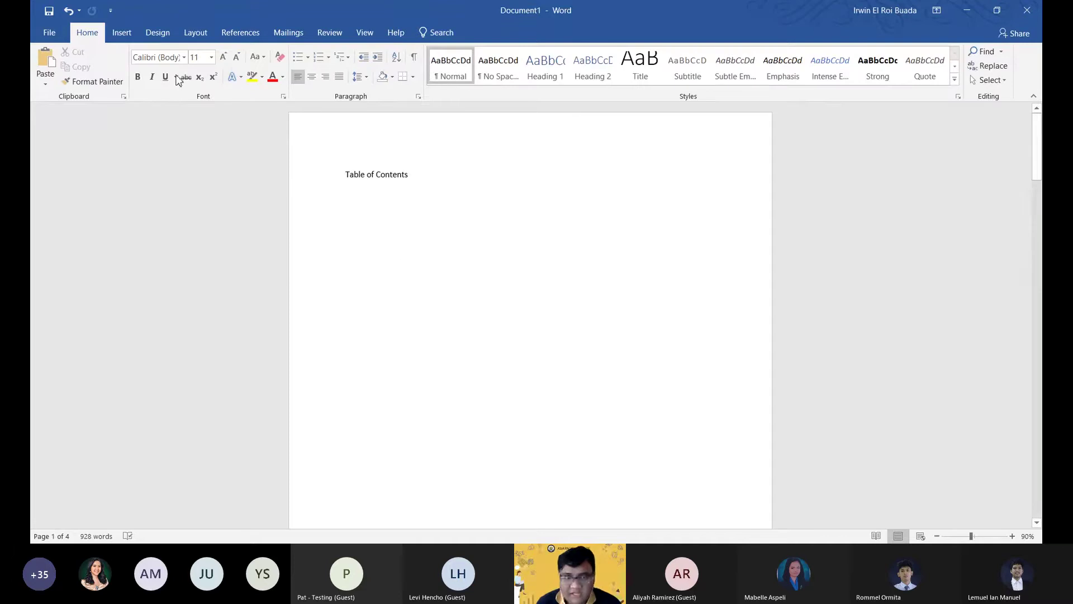
Insert Automatic Table 1, listing CHAPTER 1 on page 2 and CHAPTER 2 on page 3.
click(235, 35)
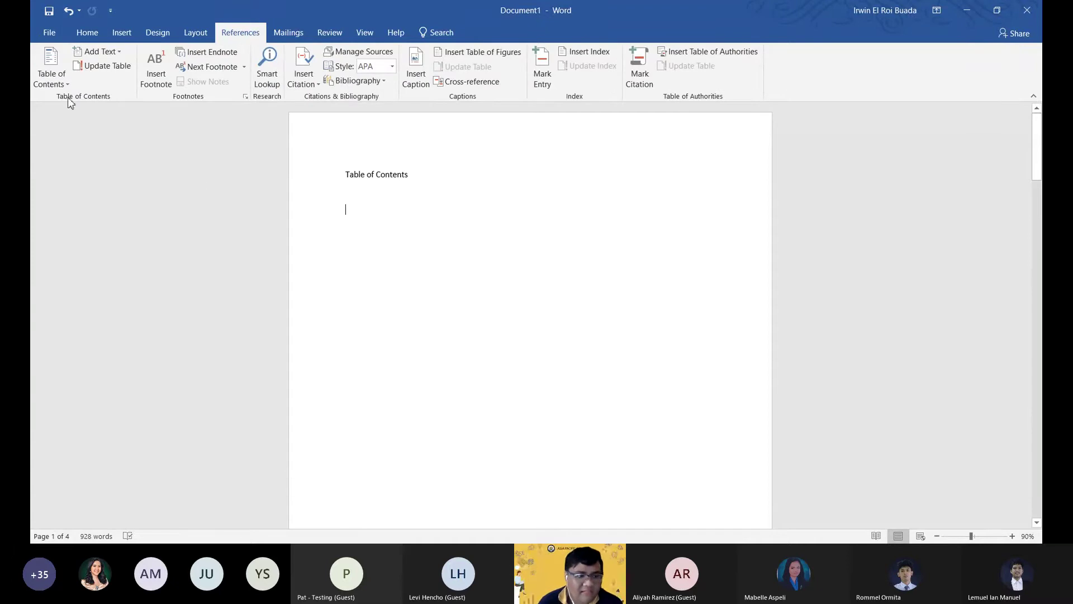
click(55, 67)
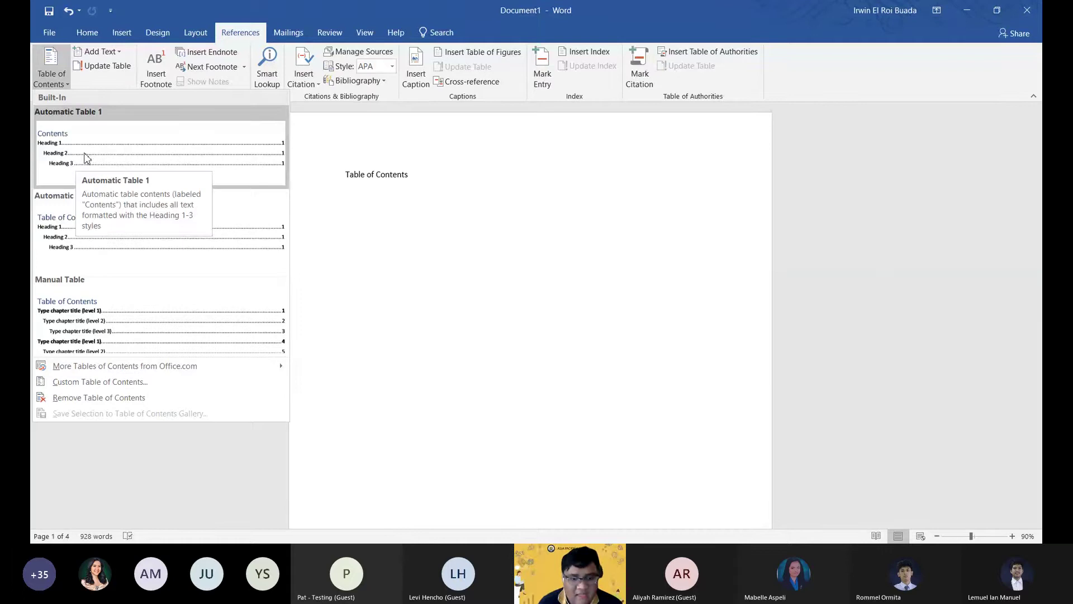
click(86, 159)
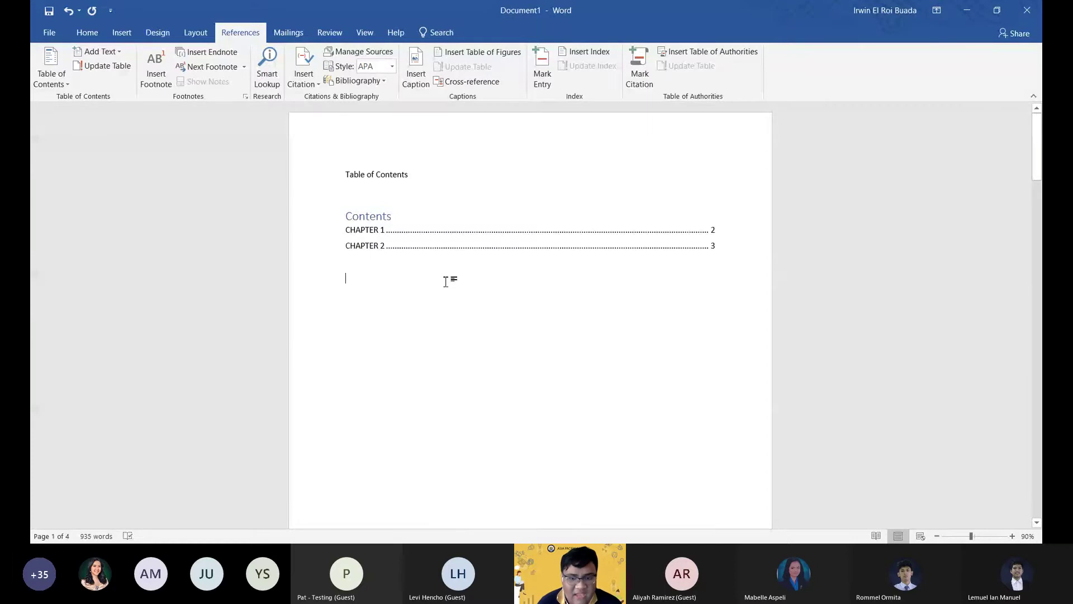
scroll(445, 281, down, 10)
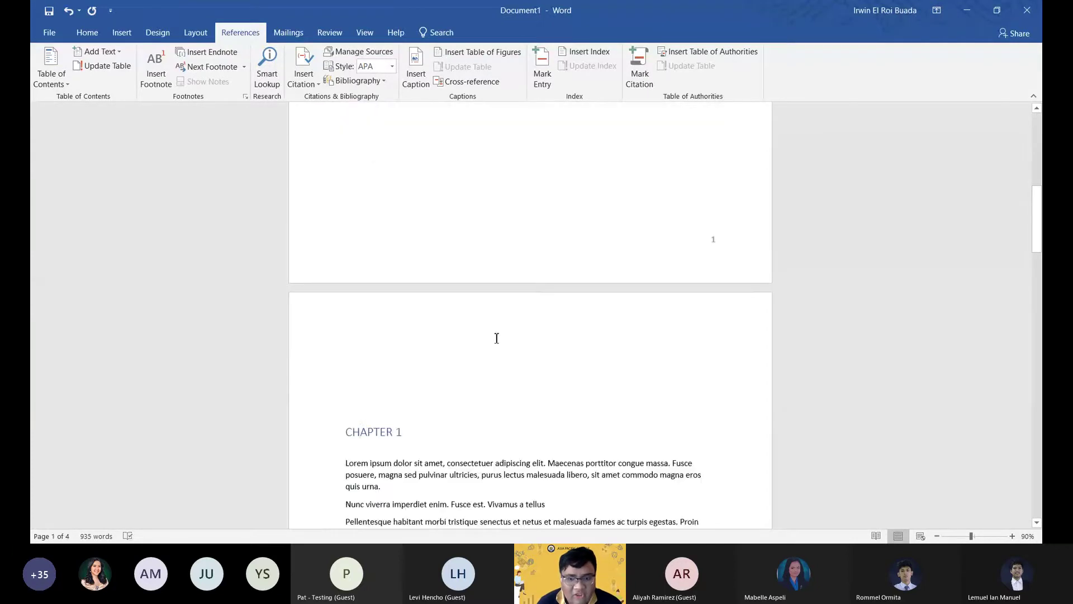
scroll(496, 337, up, 10)
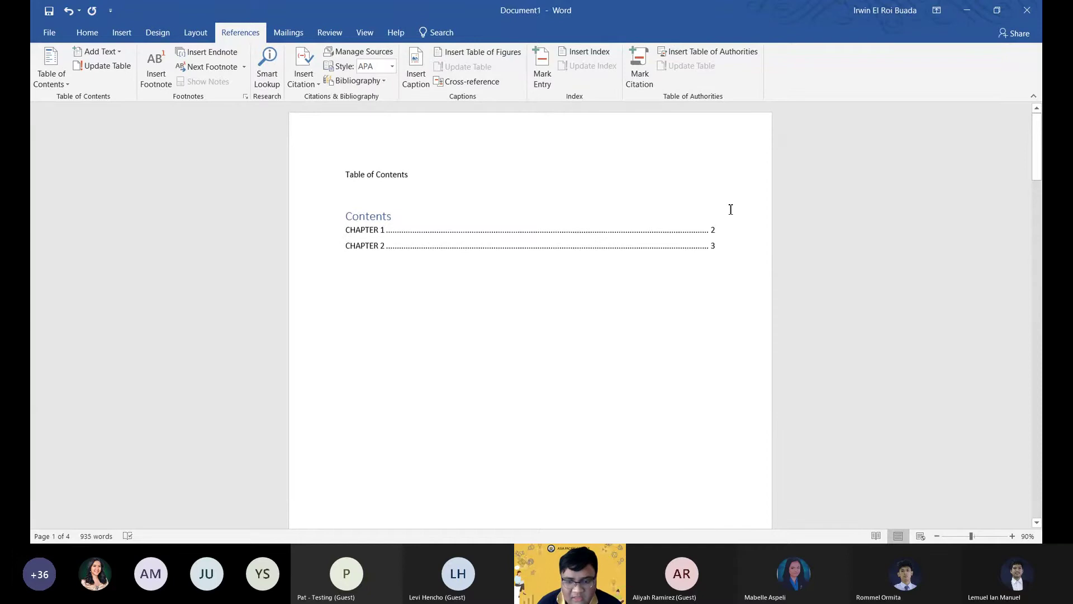
ctrl+click(727, 229)
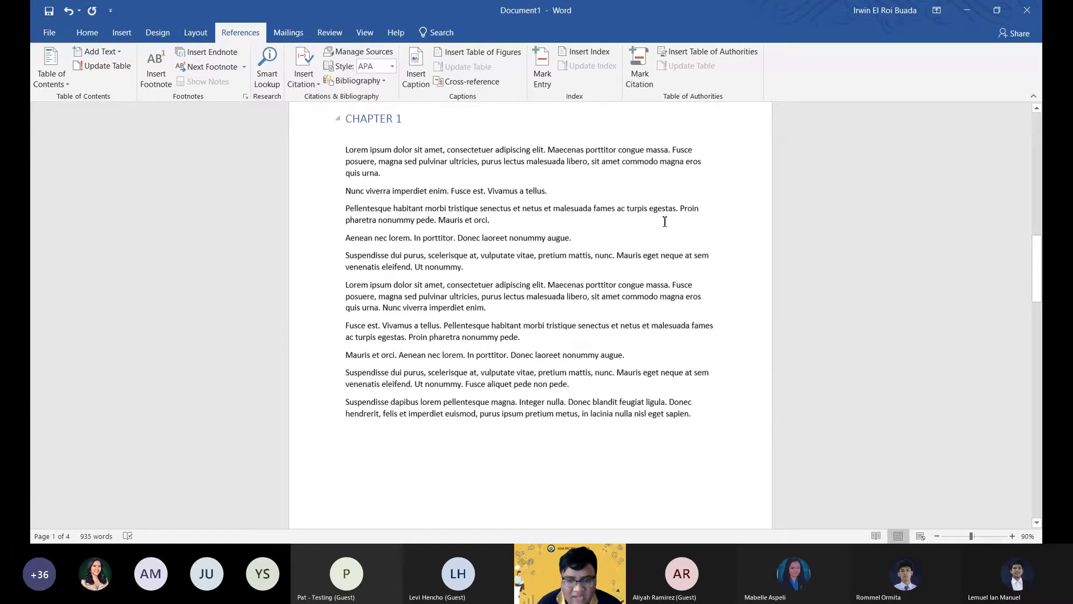
scroll(323, 270, up, 4)
scroll(465, 370, down, 5)
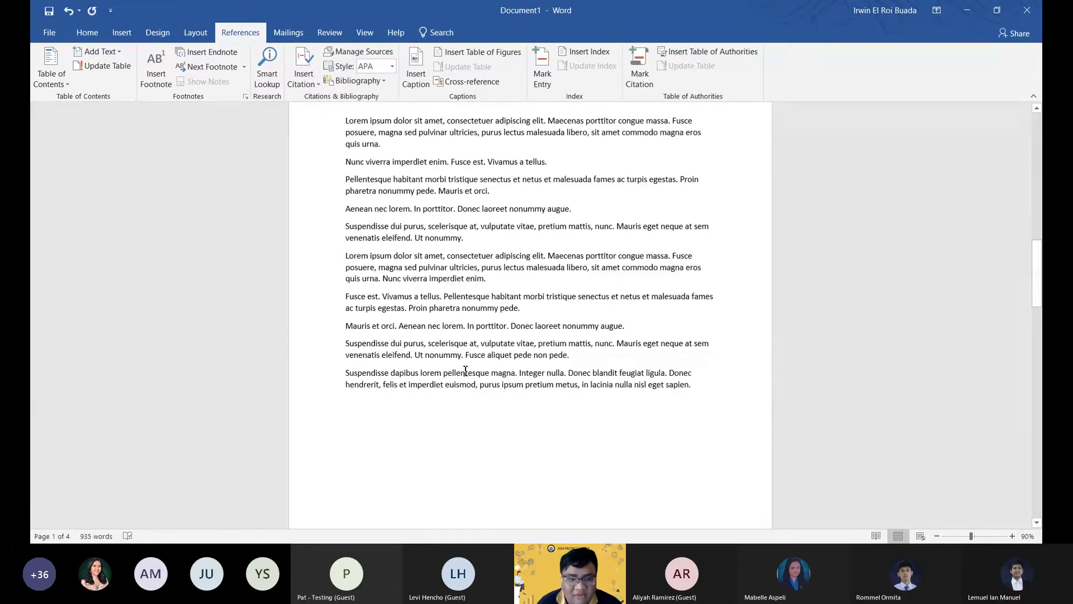
scroll(710, 317, down, 3)
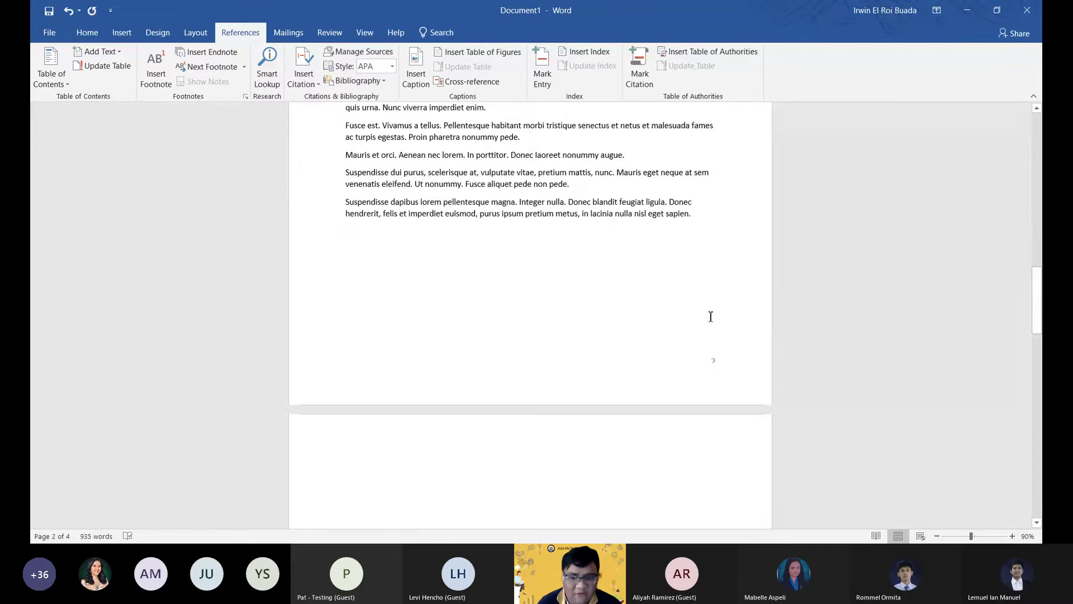
click(710, 316)
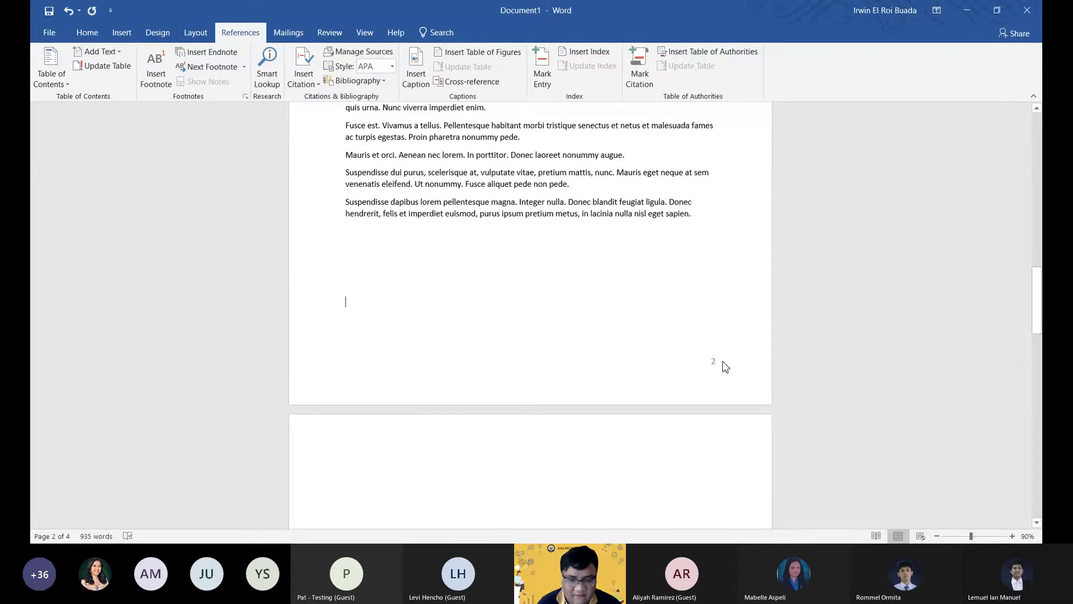
scroll(734, 355, up, 14)
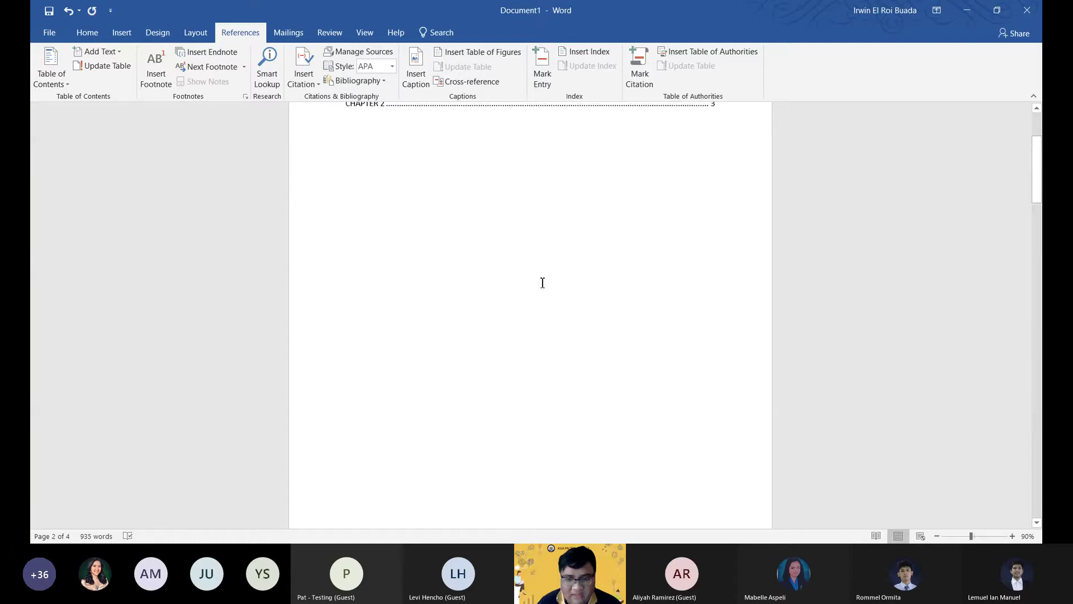
scroll(391, 257, up, 3)
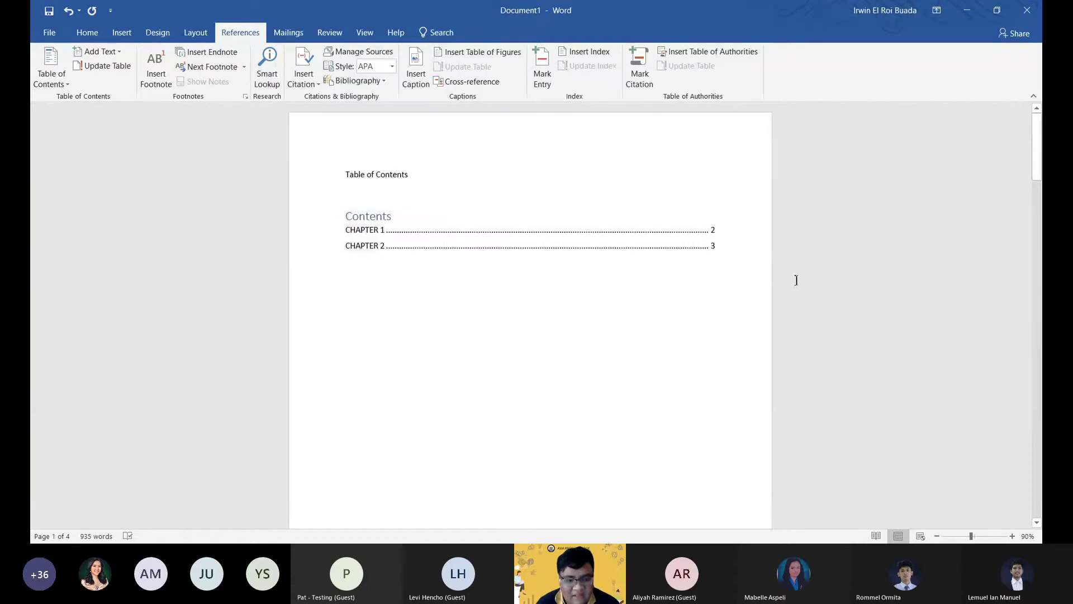
drag(1035, 164, 1038, 374)
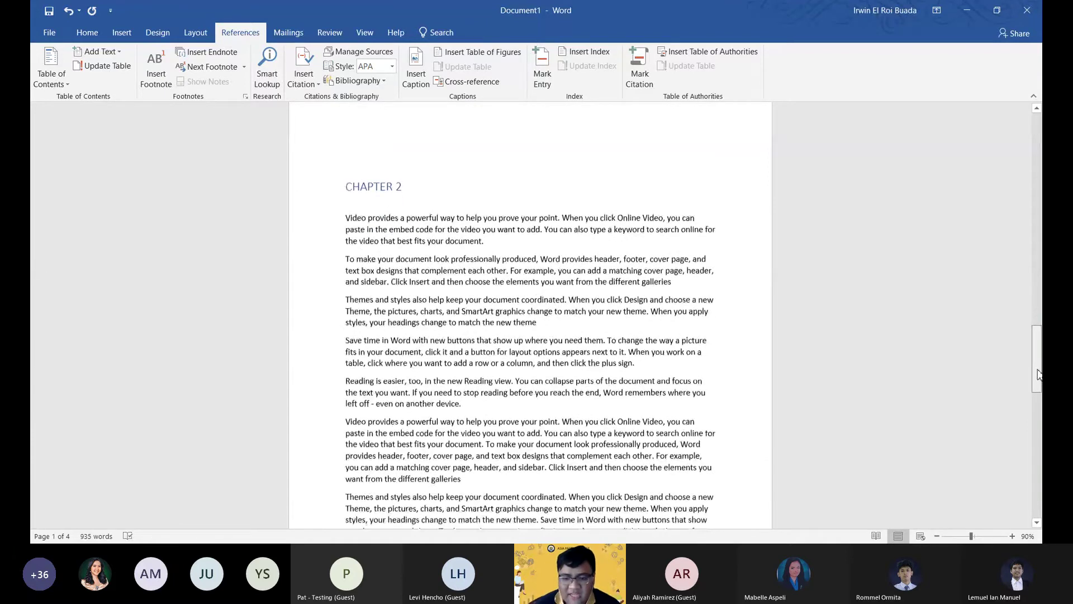
drag(1037, 375, 1038, 375)
scroll(544, 357, up, 3)
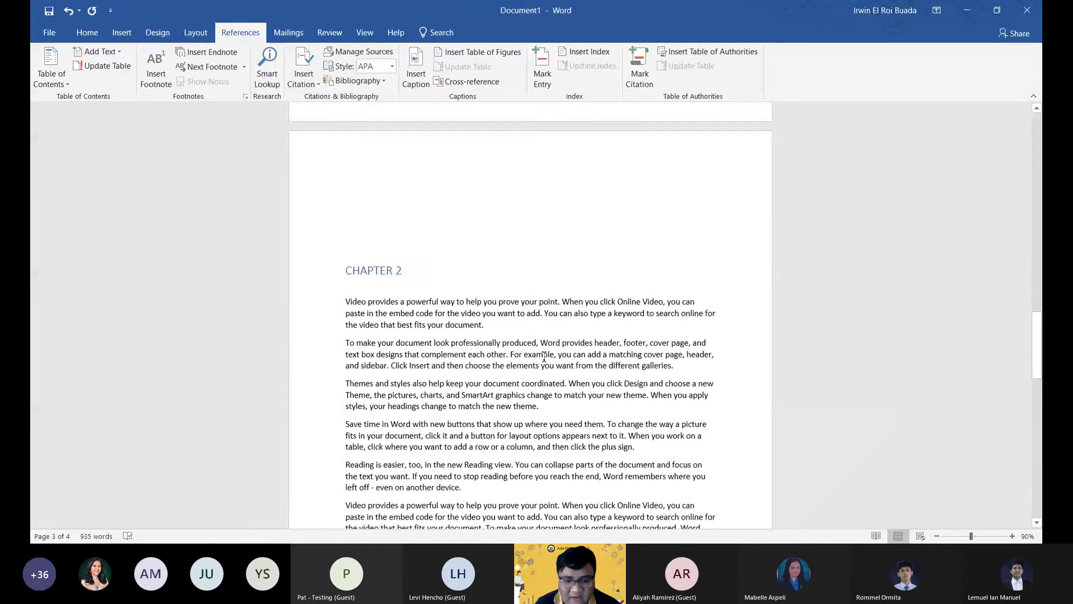
scroll(626, 380, down, 5)
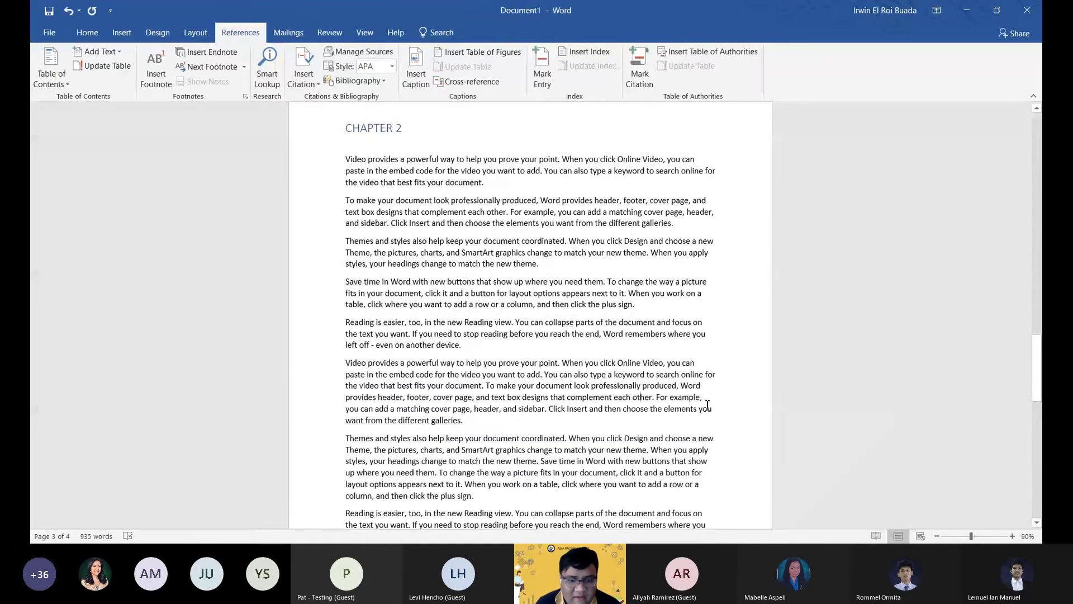
scroll(707, 403, up, 10)
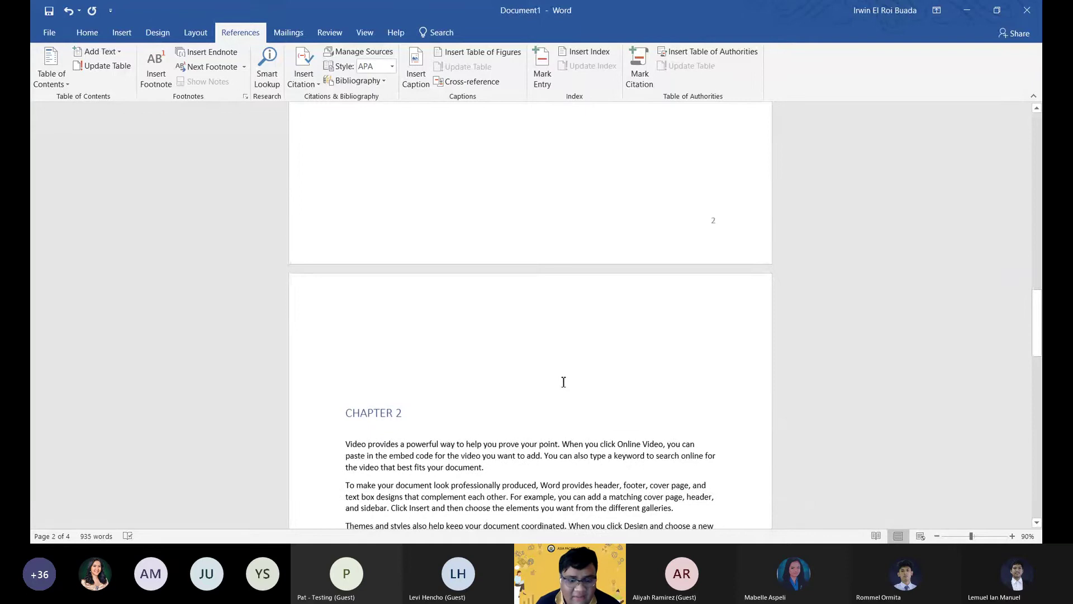
scroll(420, 375, down, 1)
scroll(410, 322, up, 5)
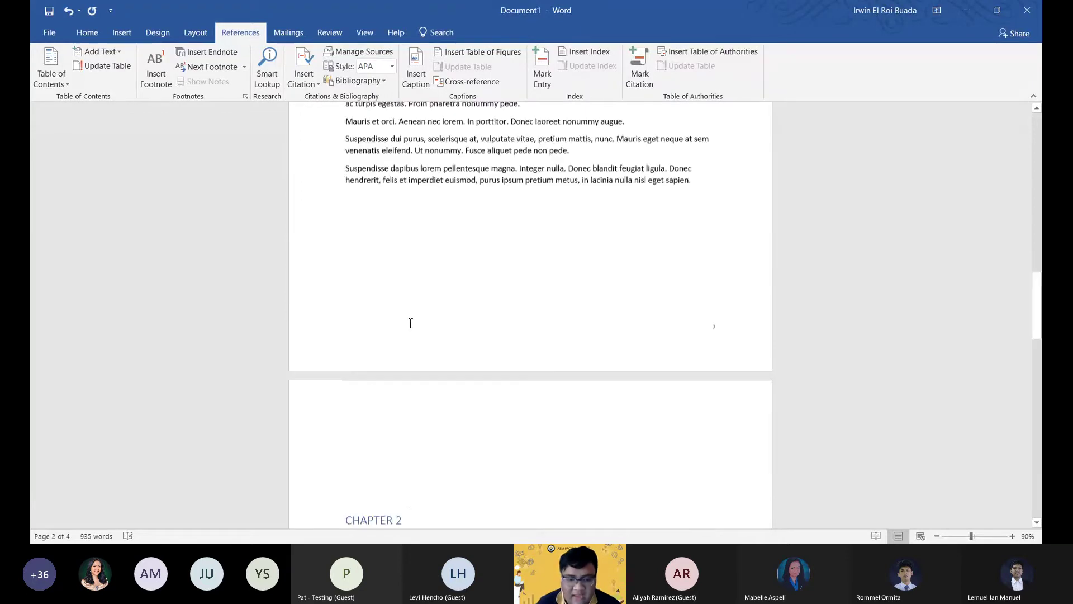
scroll(411, 323, up, 20)
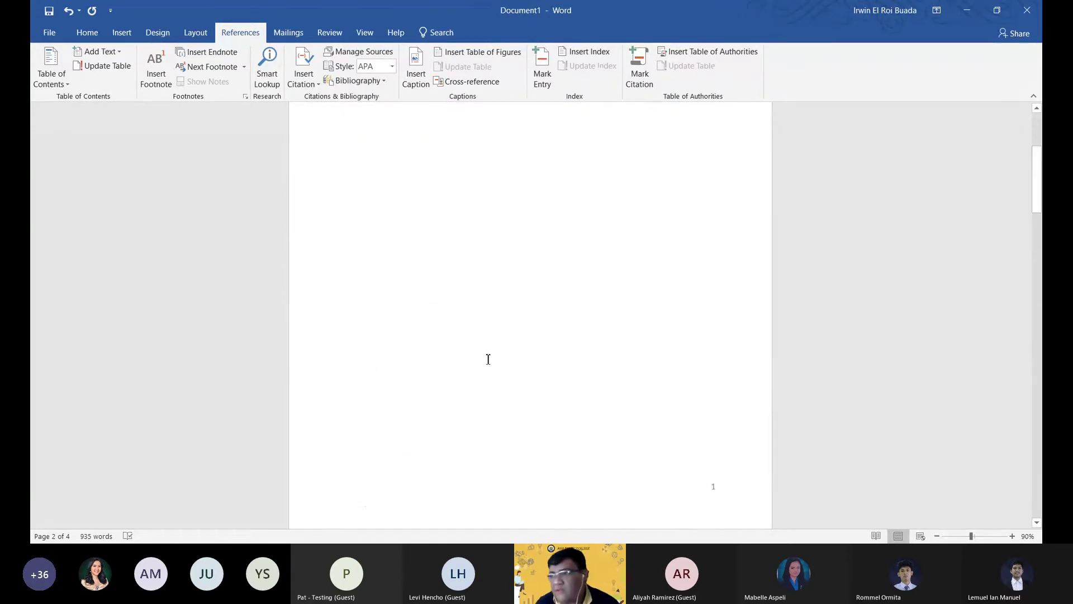
scroll(494, 361, up, 1)
scroll(463, 315, down, 15)
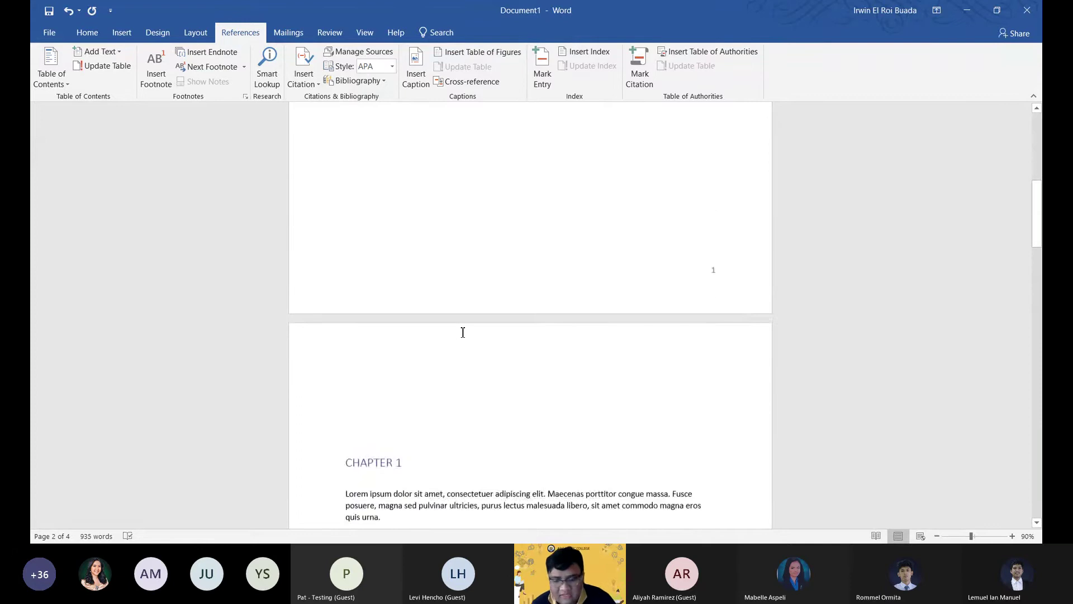
scroll(462, 330, up, 4)
scroll(463, 341, down, 4)
scroll(463, 349, down, 5)
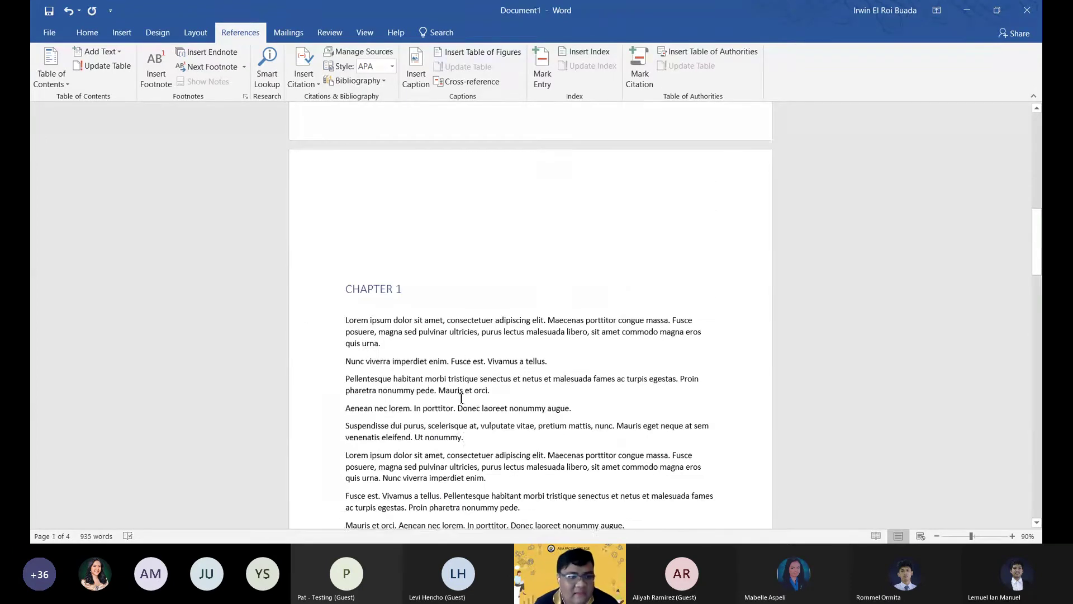
scroll(461, 399, down, 1)
click(485, 412)
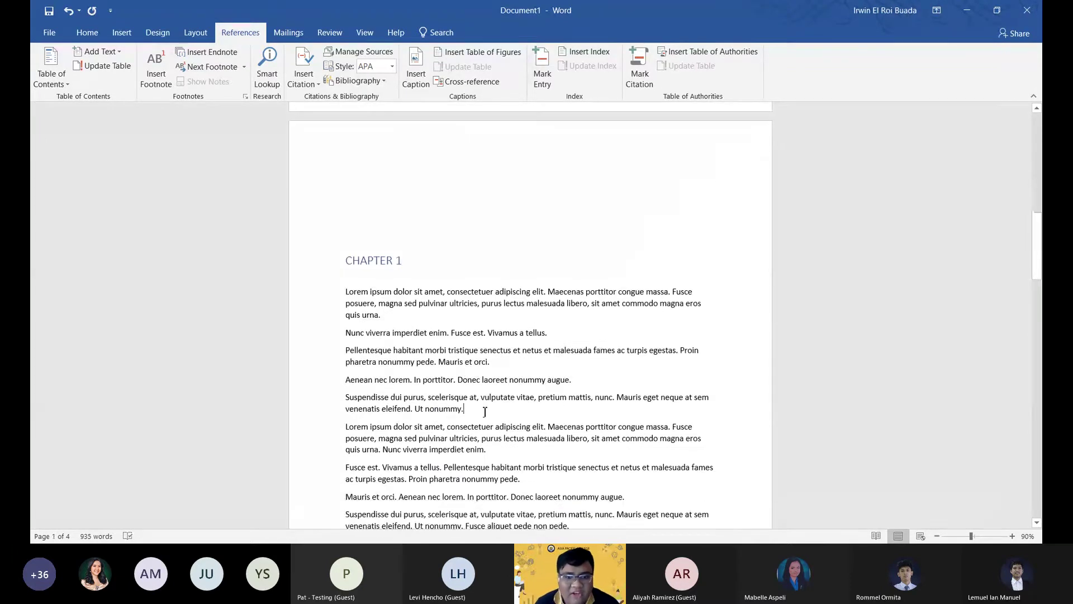
Insert a Heading 2 subheading 'Sub-chapter 1' after the paragraph ending 'Ut nonummy.'.
key(Return)
key(Tab)
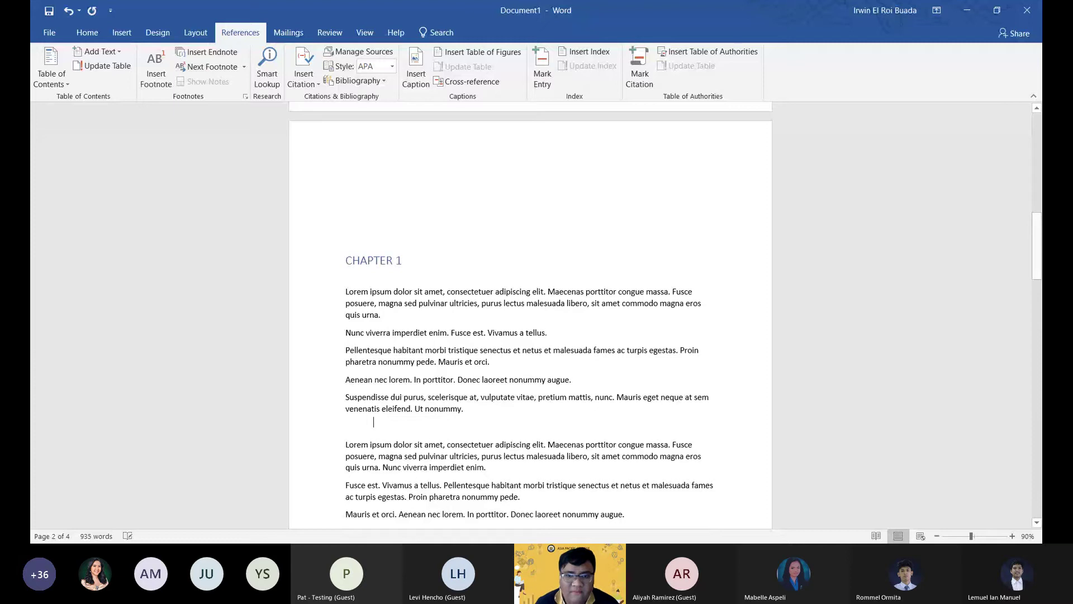
click(86, 33)
click(597, 64)
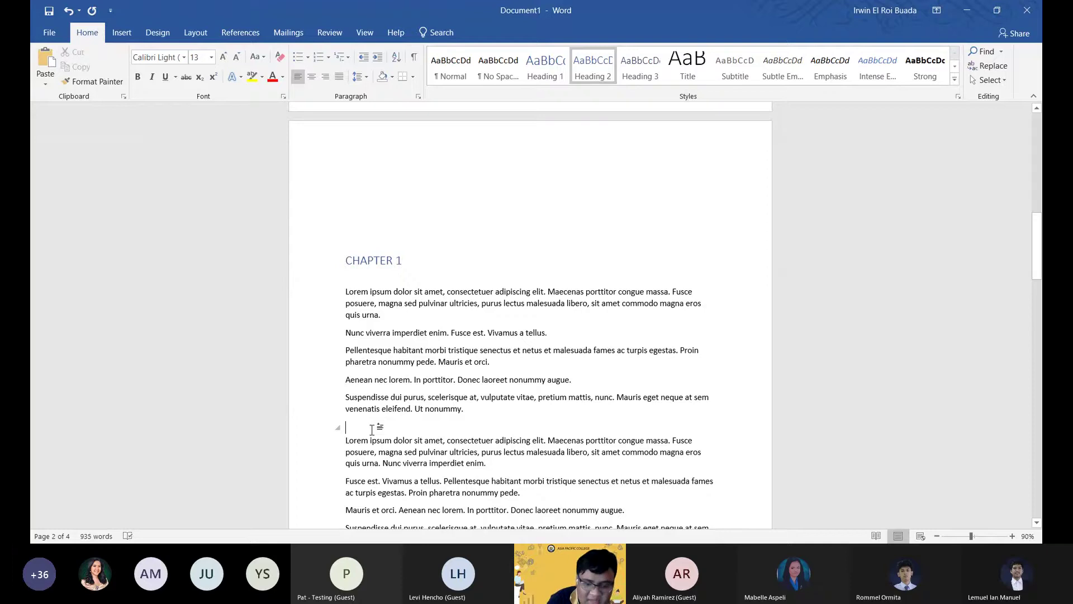
text(S)
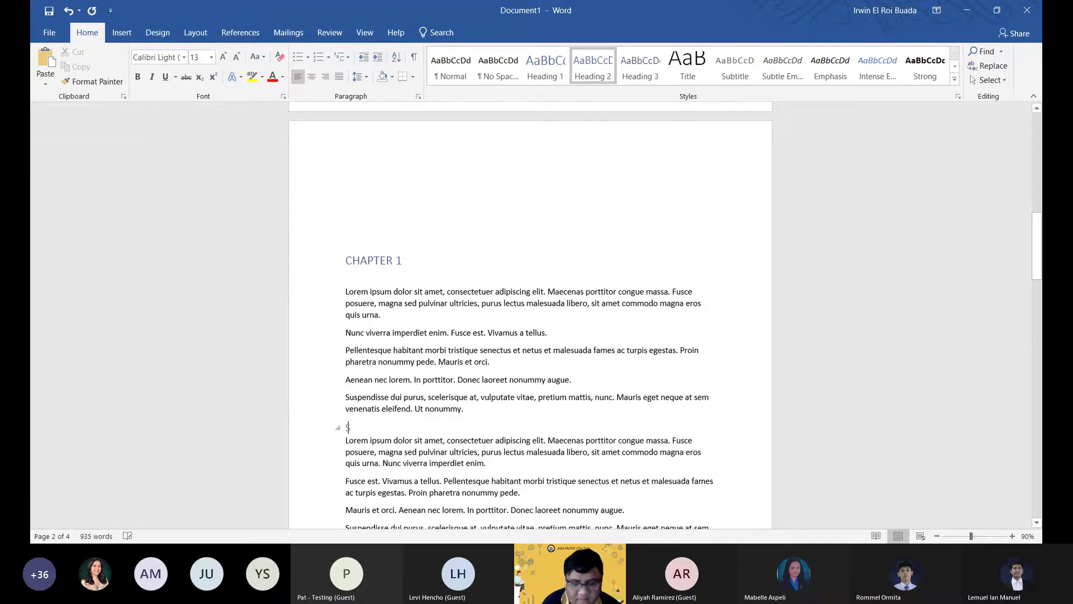
text(ub)
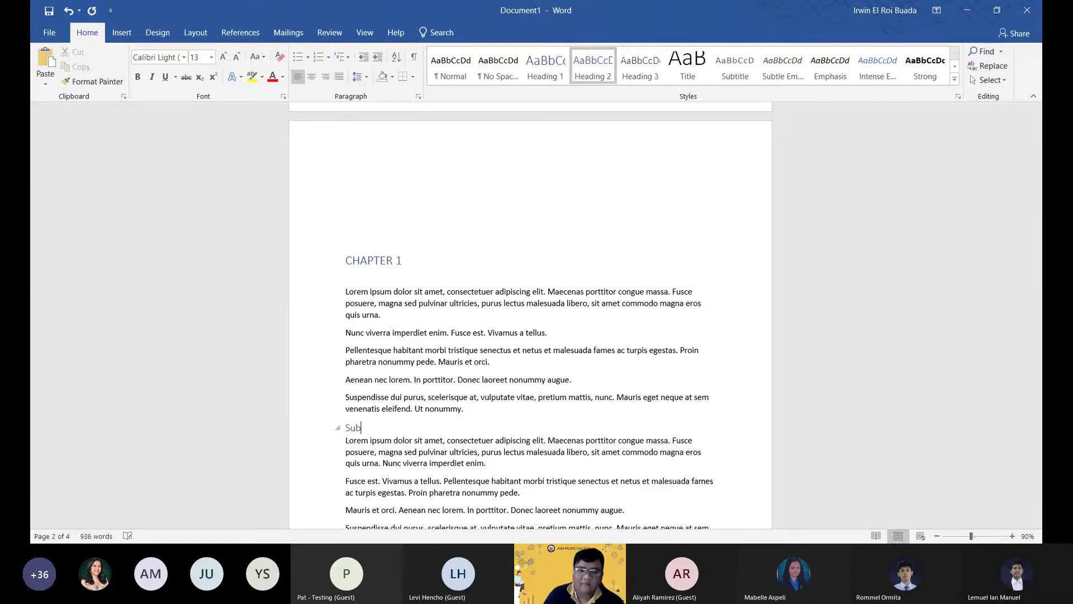
text(-)
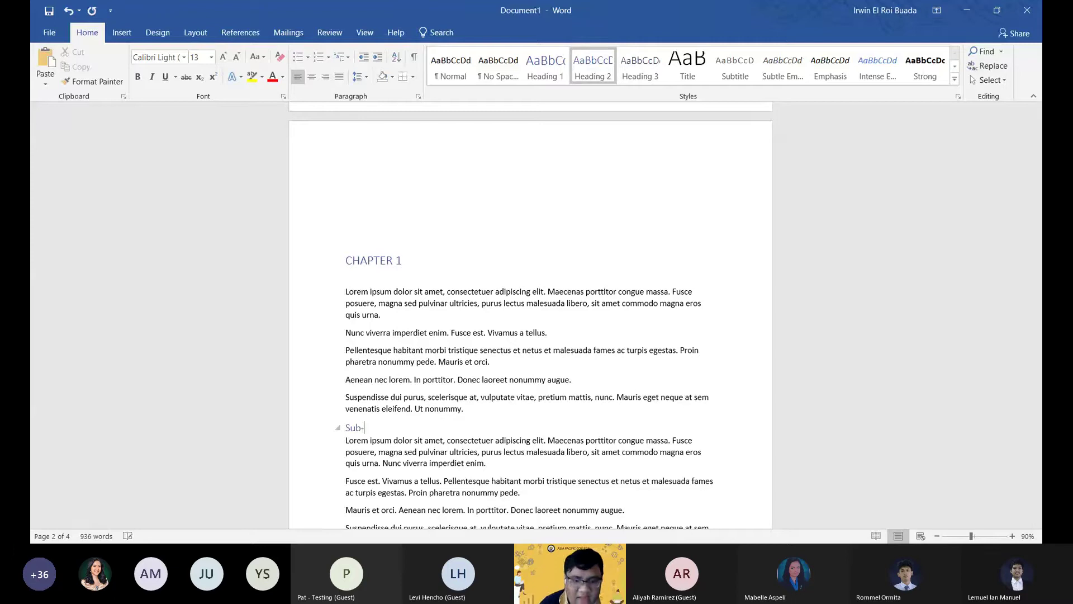
text(c)
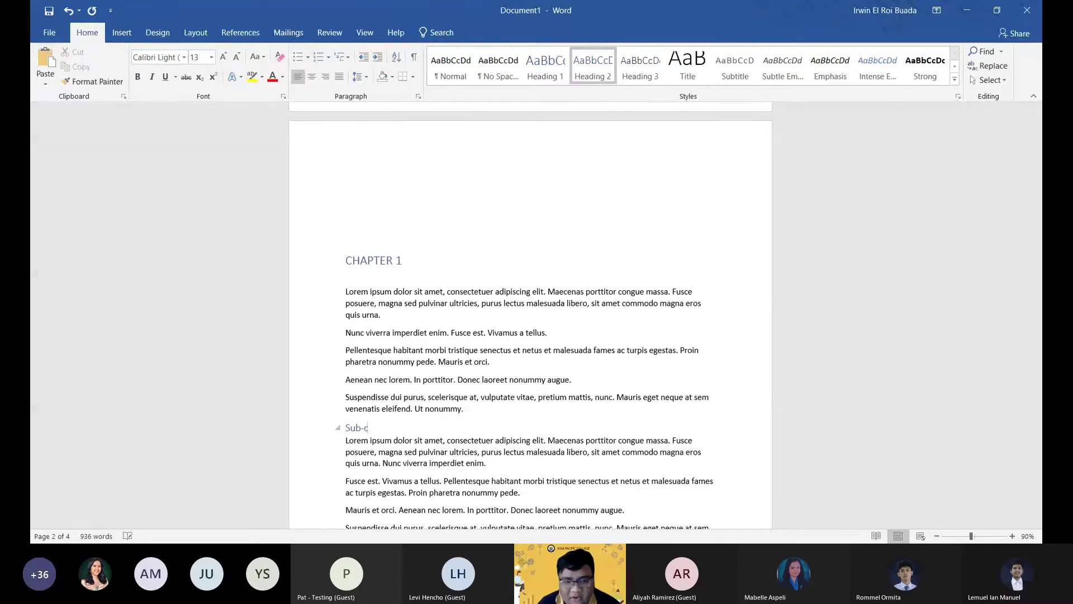
text(hapter 1)
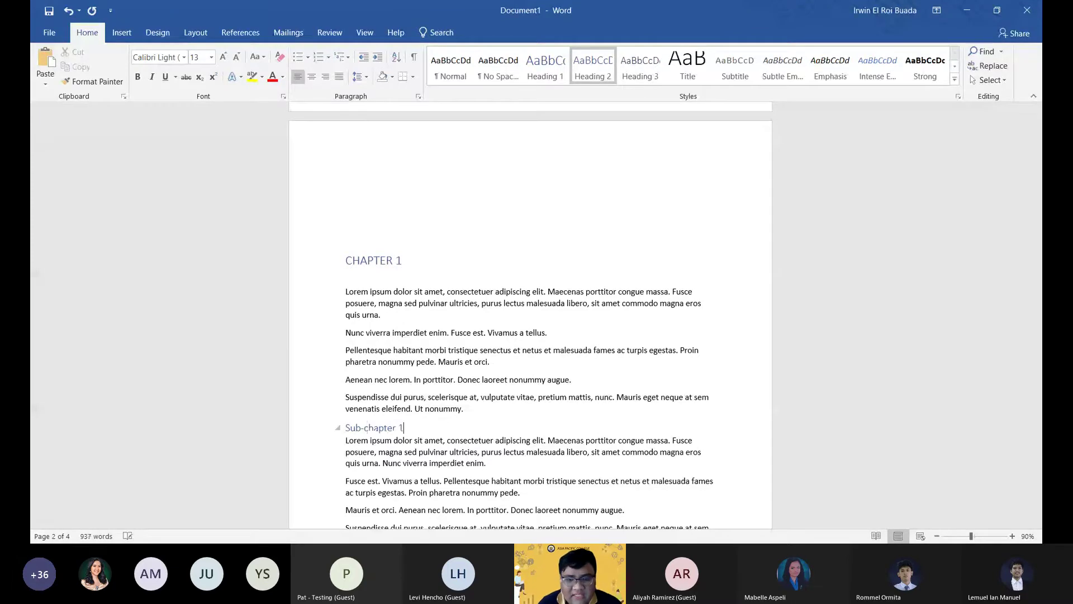
click(417, 363)
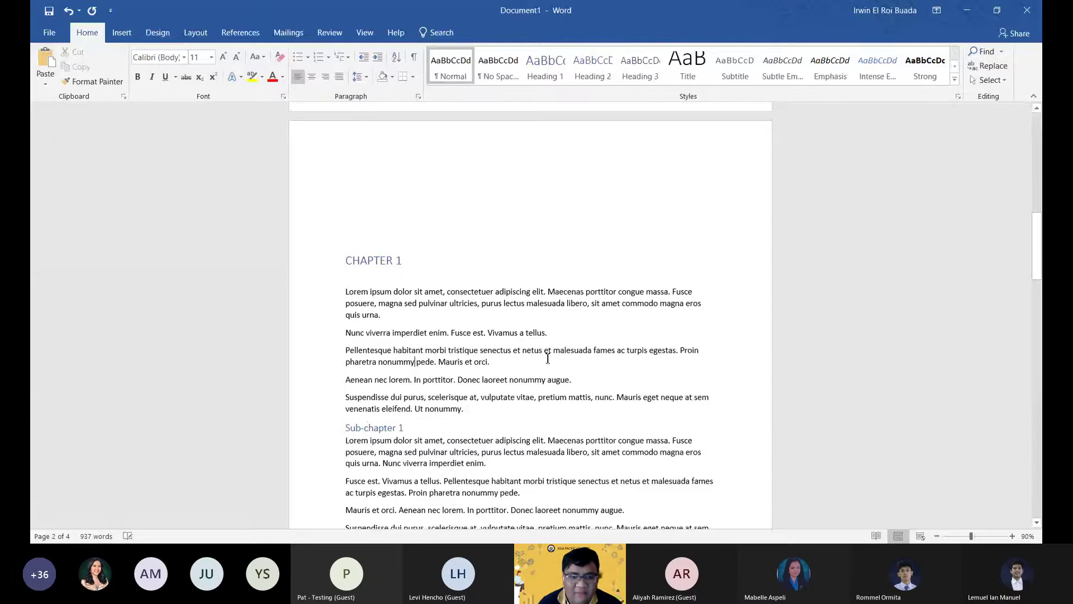
Update the entire table of contents so Sub-chapter 1 appears indented on page 2.
scroll(550, 358, up, 10)
click(388, 249)
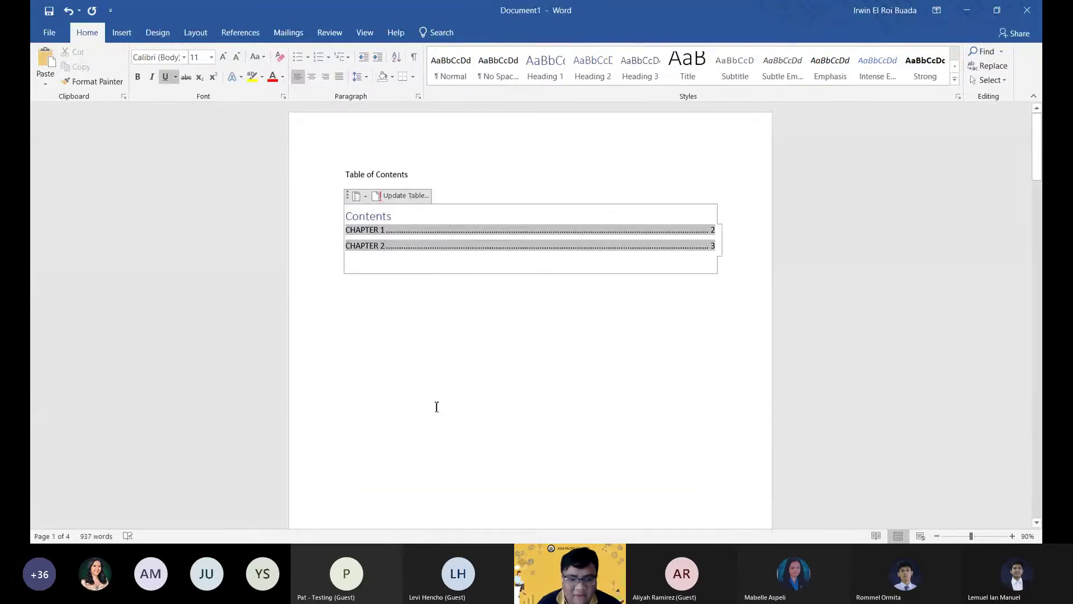
click(398, 195)
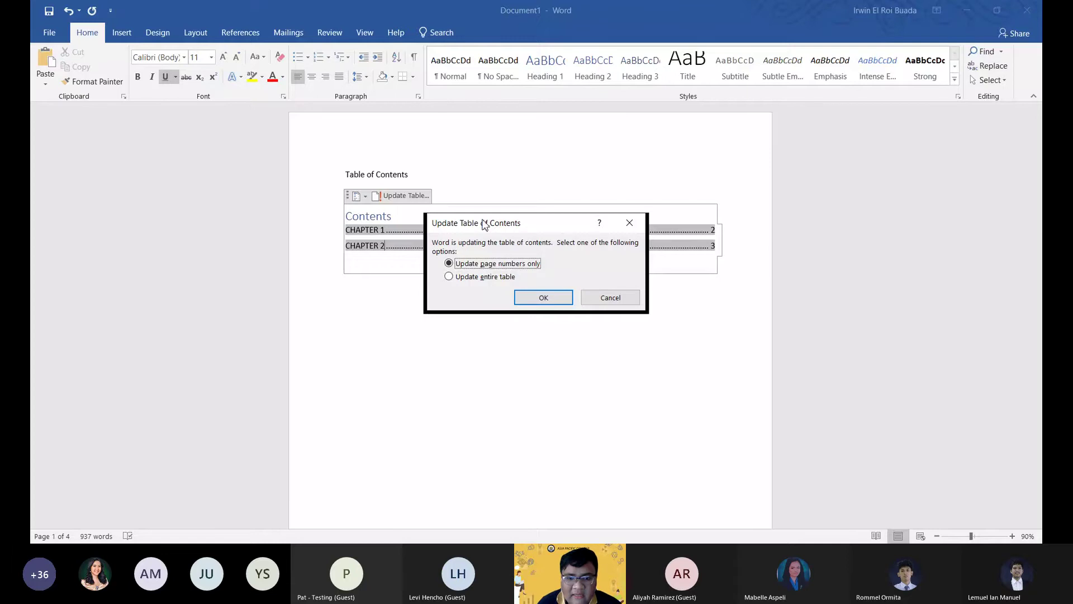
drag(485, 225, 468, 232)
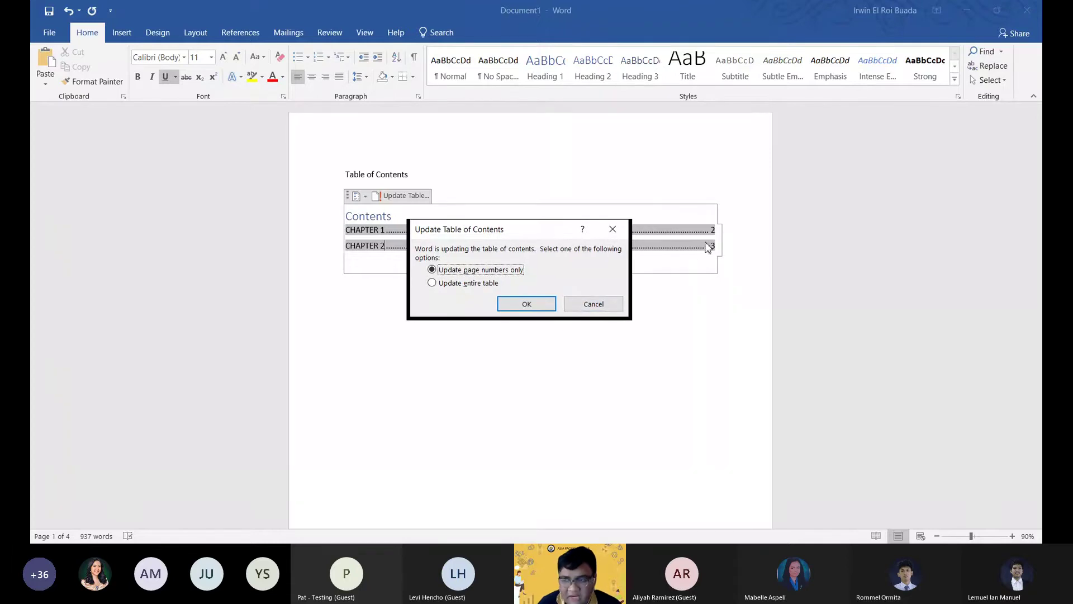
click(448, 284)
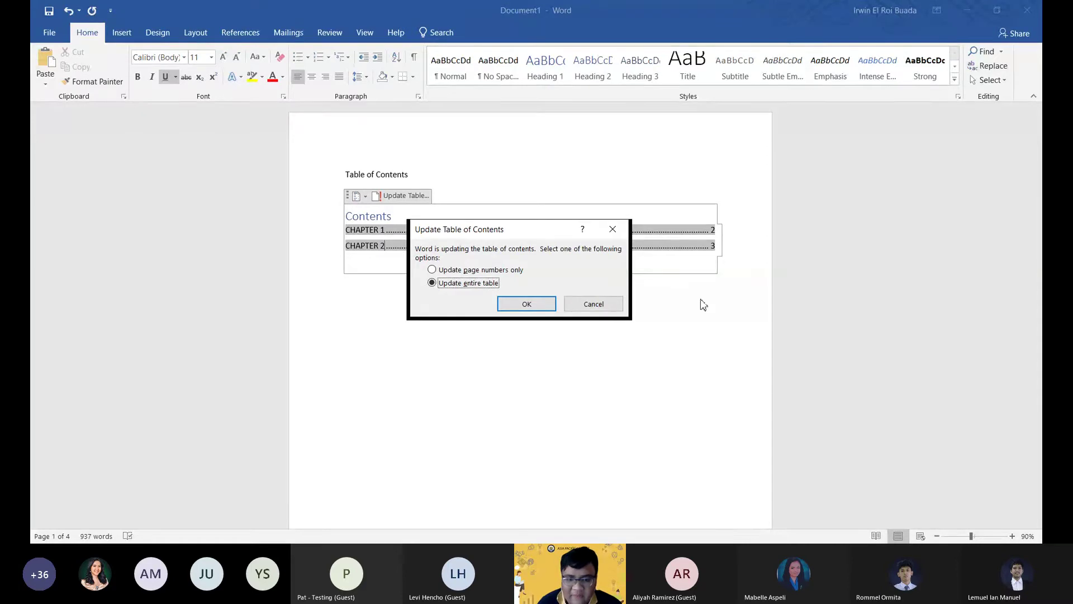
click(526, 303)
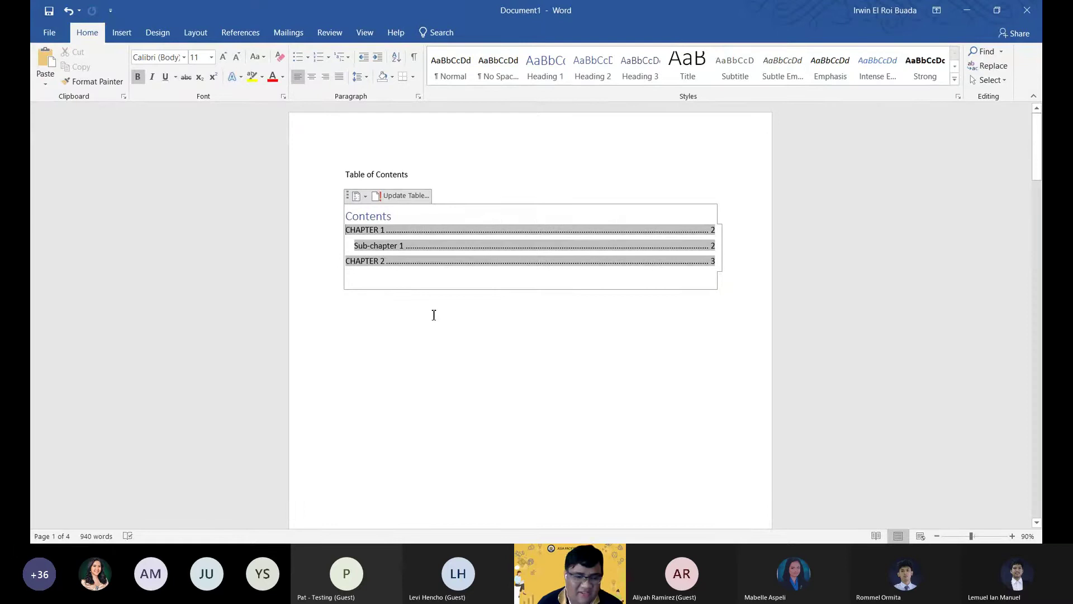
click(354, 246)
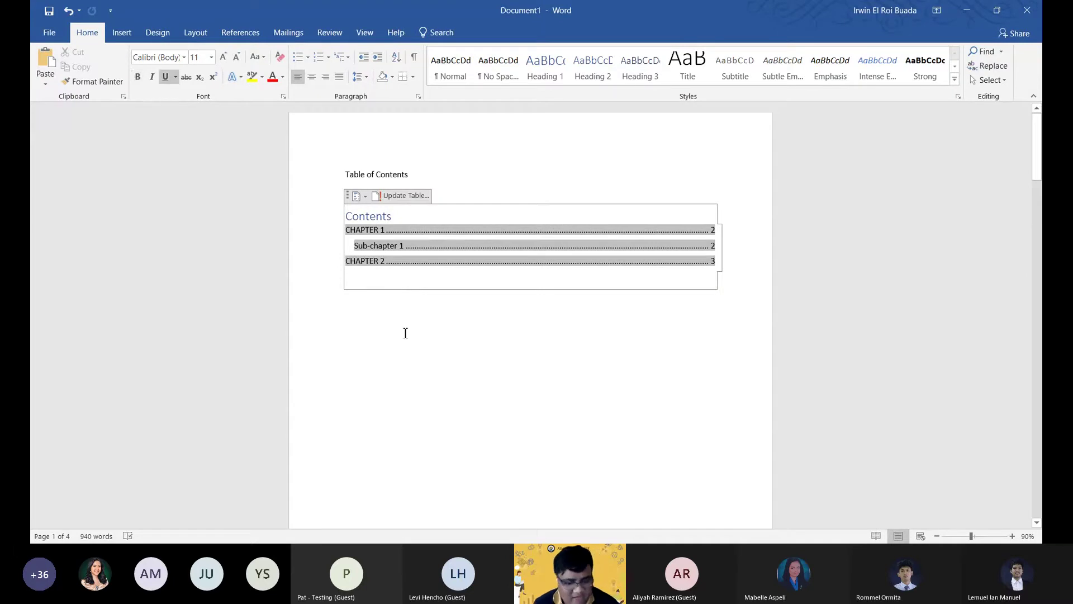
key(ctrl+z)
key(ctrl+y)
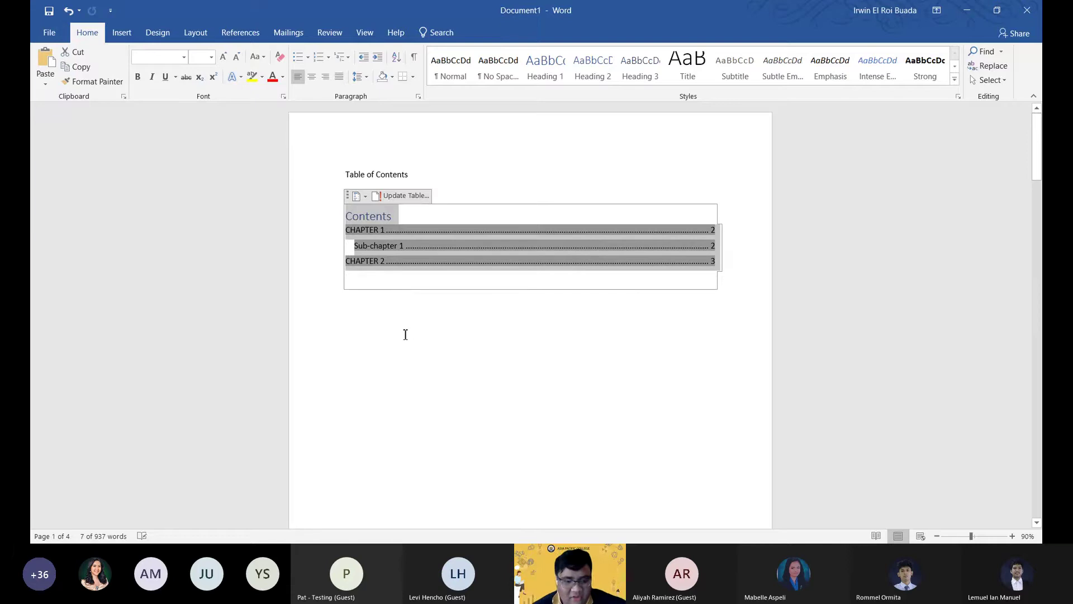
click(355, 247)
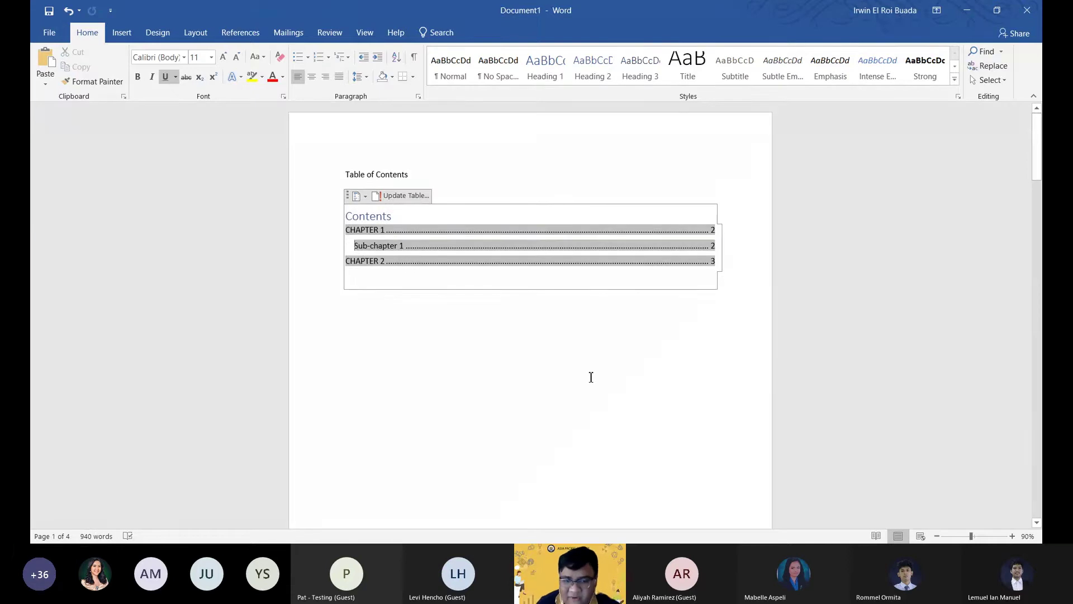
scroll(592, 375, down, 1)
scroll(594, 373, up, 1)
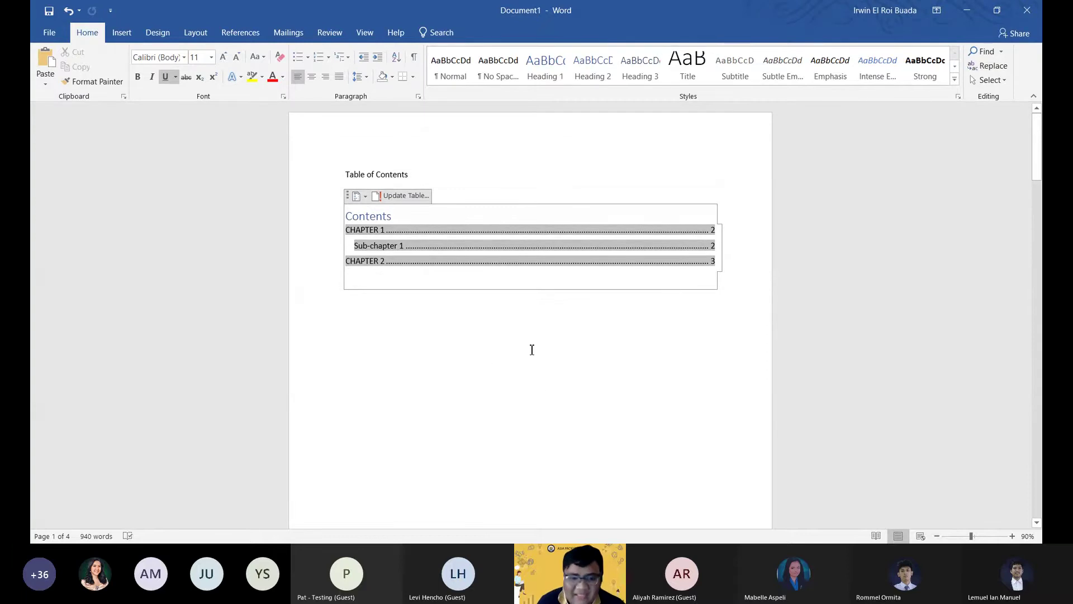
scroll(532, 360, down, 5)
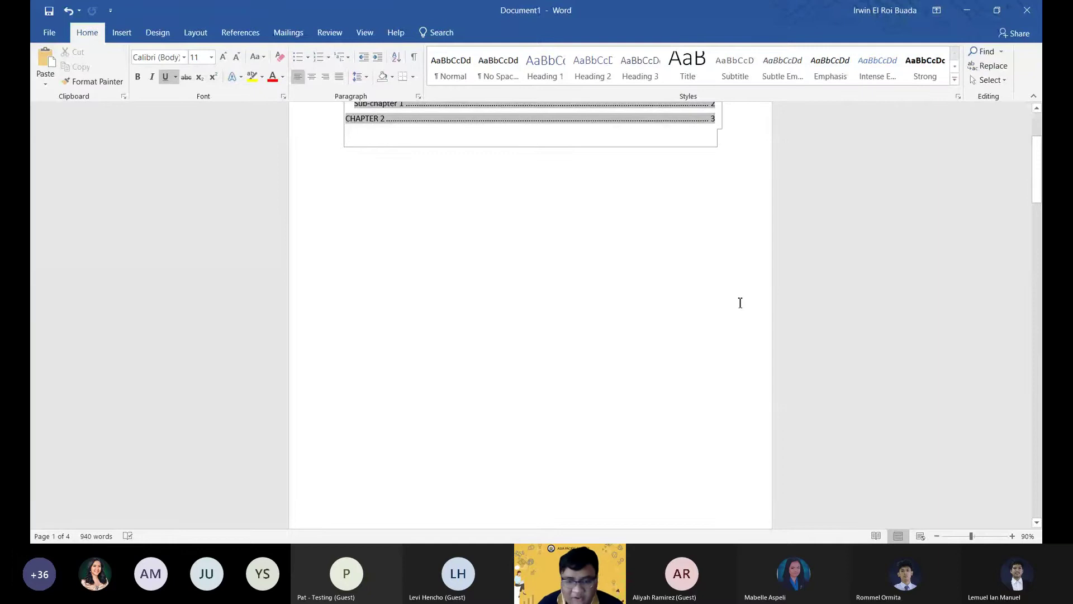
scroll(371, 319, down, 12)
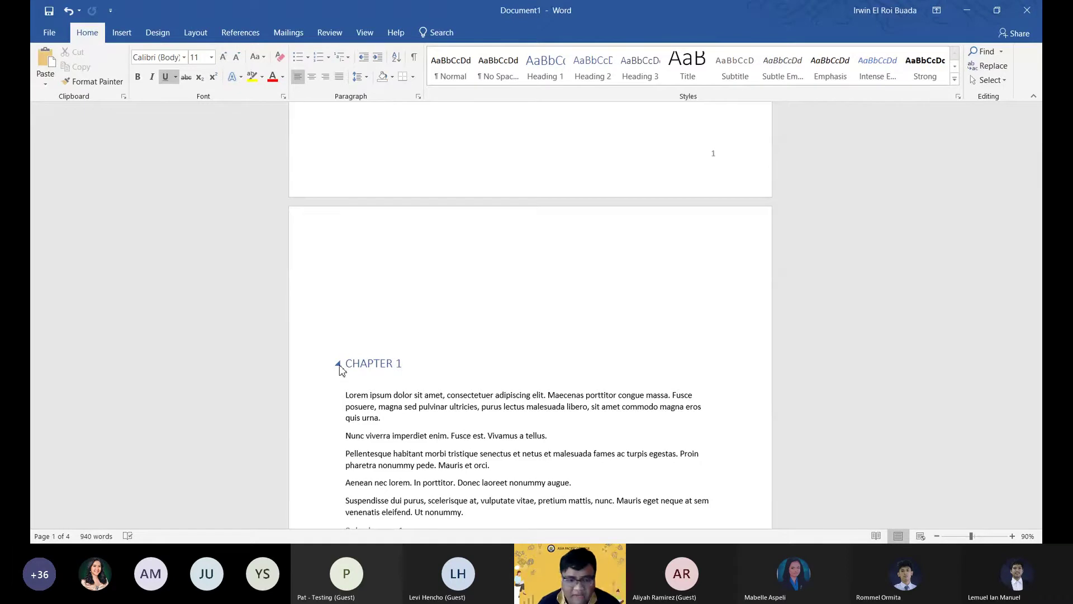
click(338, 365)
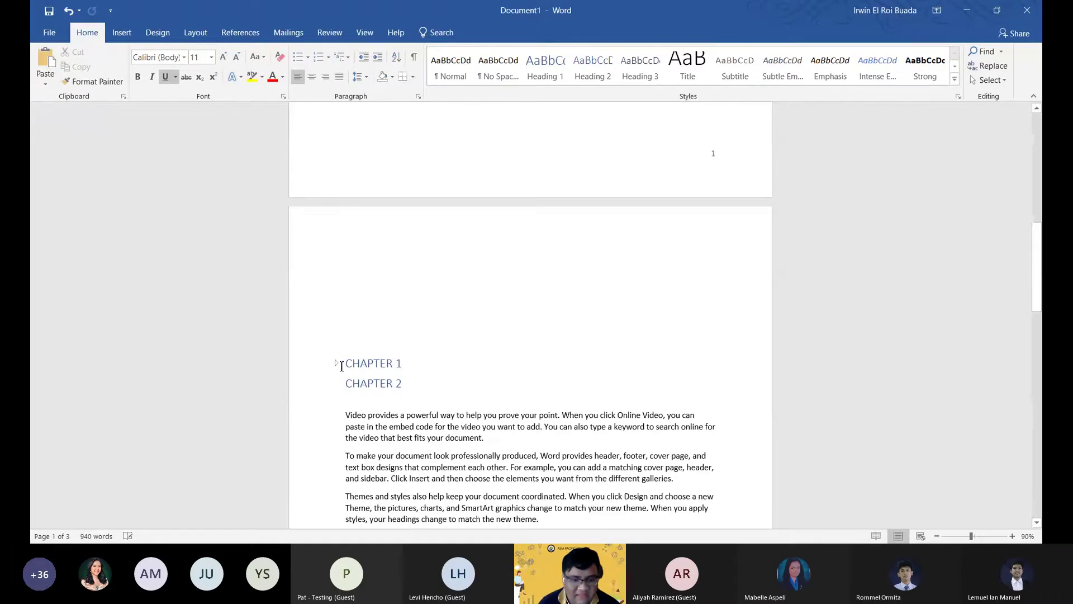
click(337, 383)
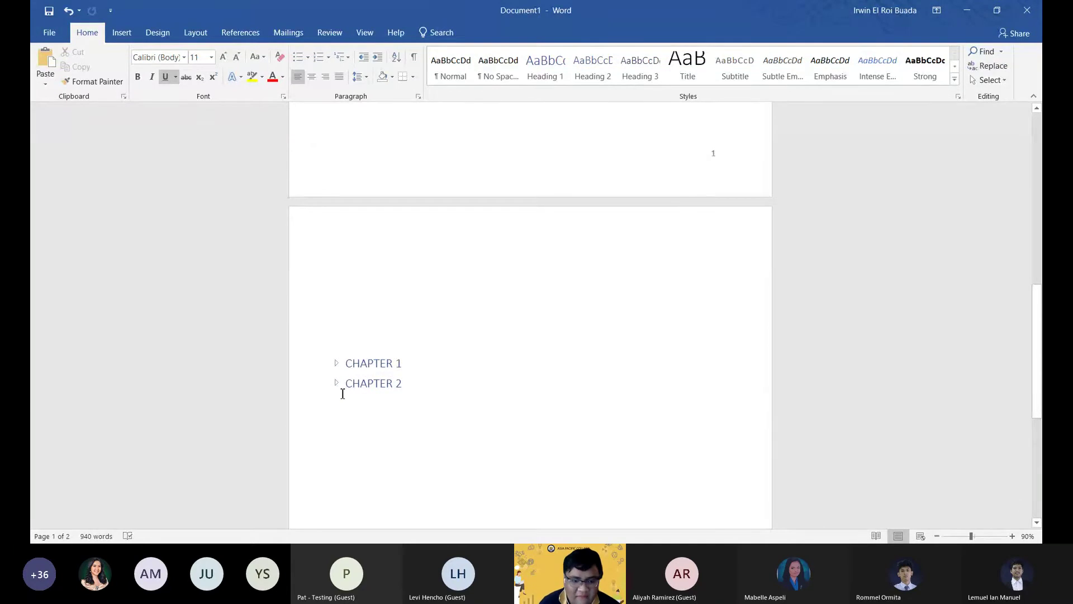
scroll(376, 382, down, 3)
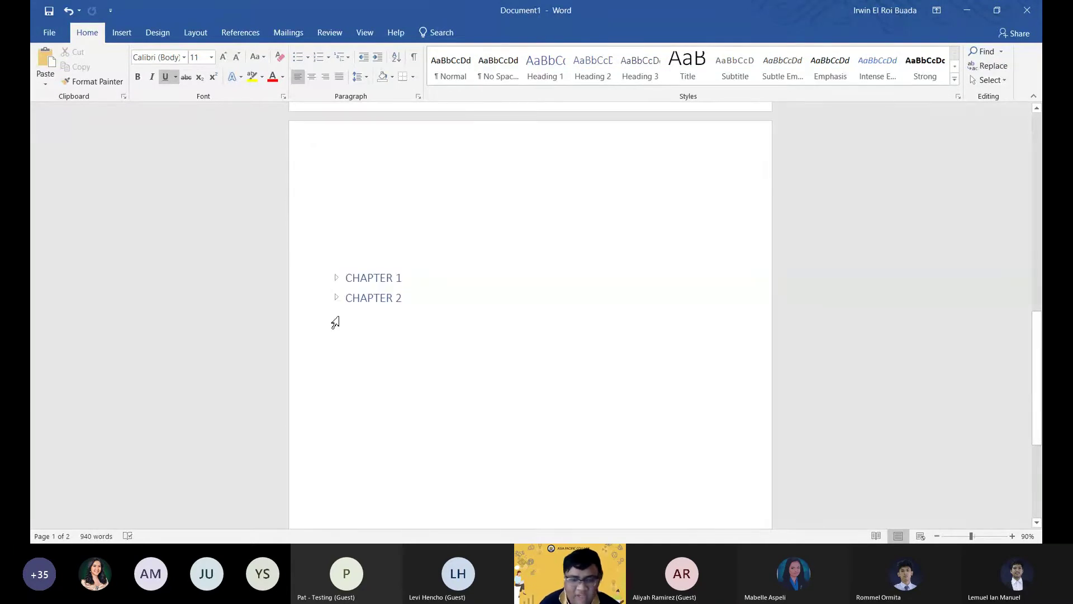
click(336, 278)
scroll(343, 306, down, 10)
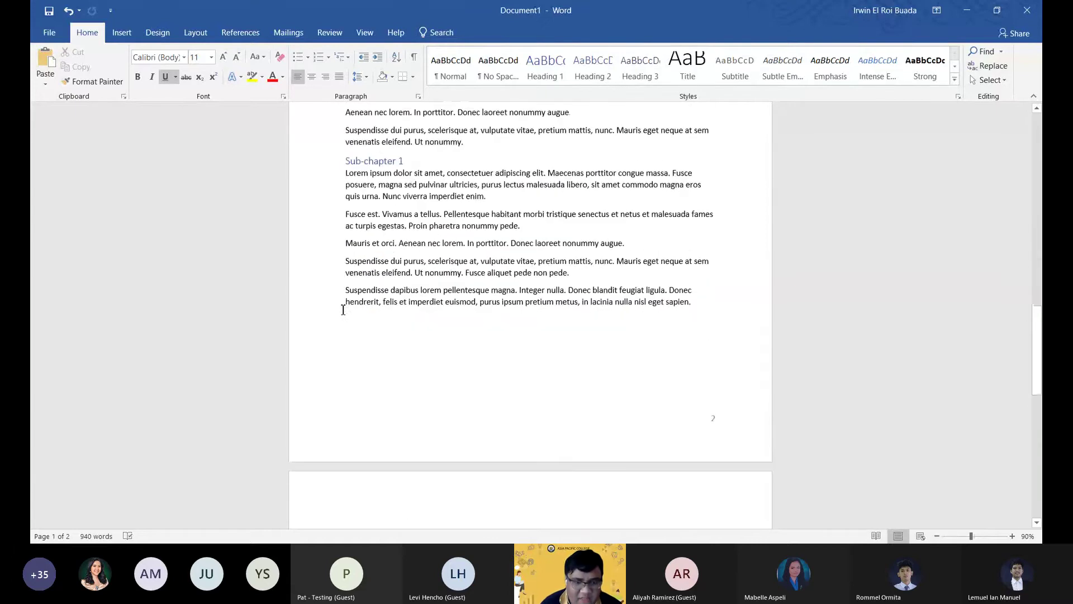
click(336, 161)
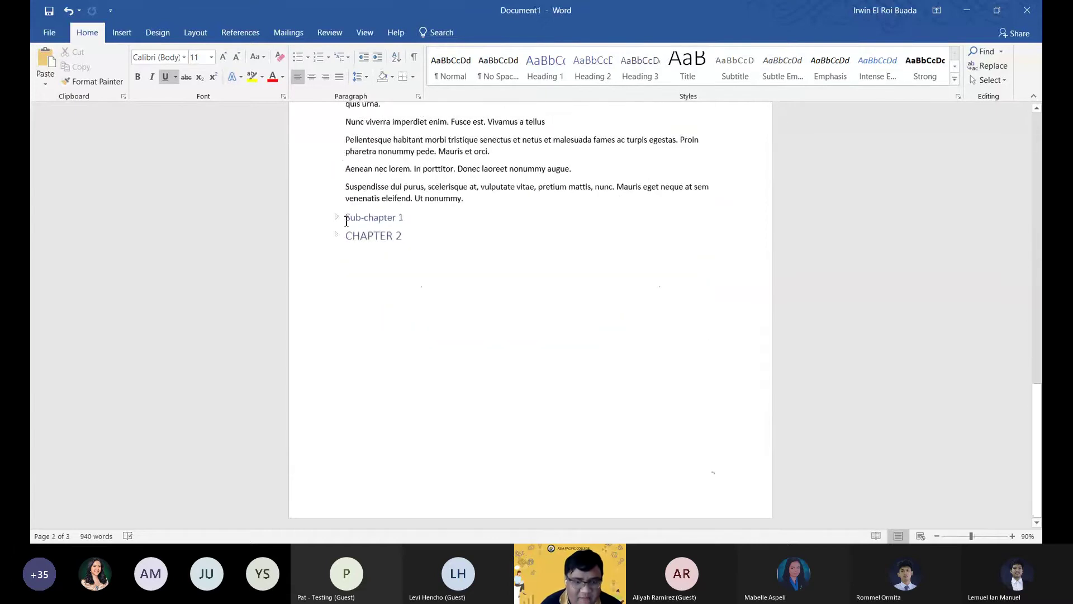
click(336, 217)
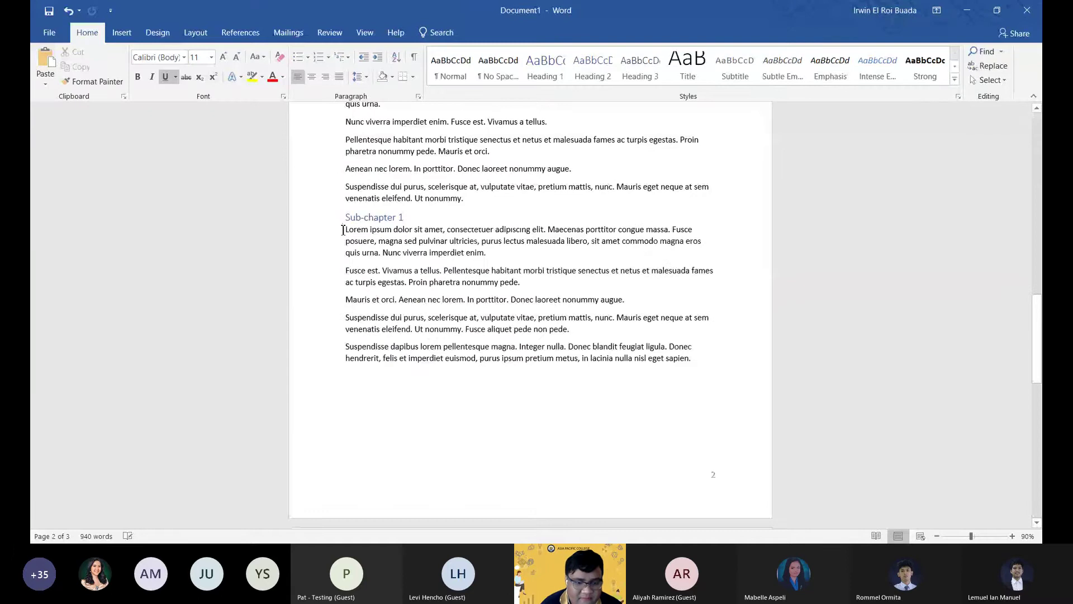
scroll(364, 314, down, 5)
scroll(364, 315, down, 8)
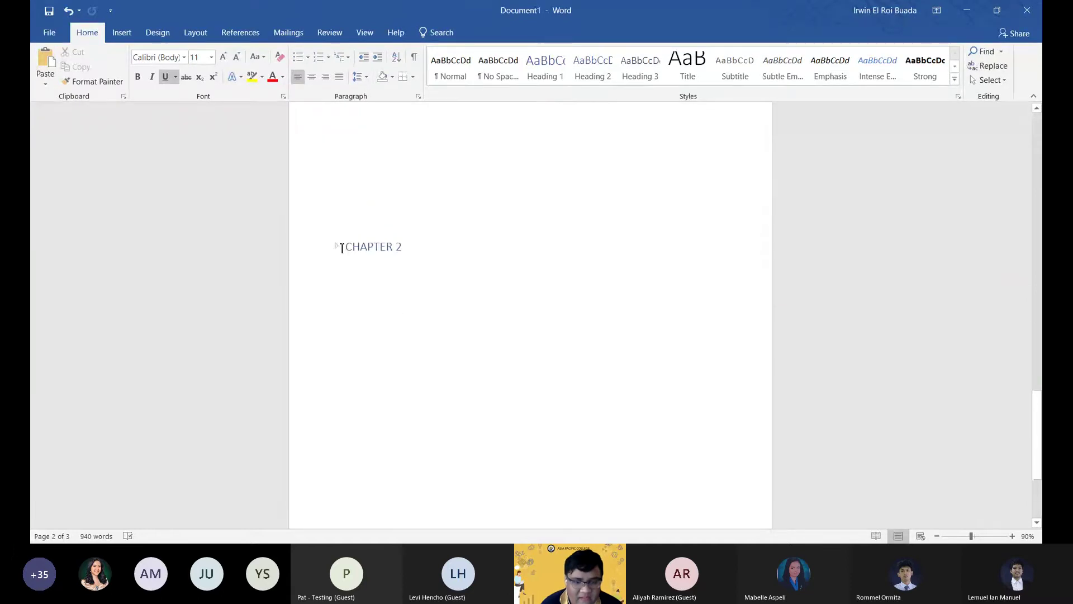
click(336, 247)
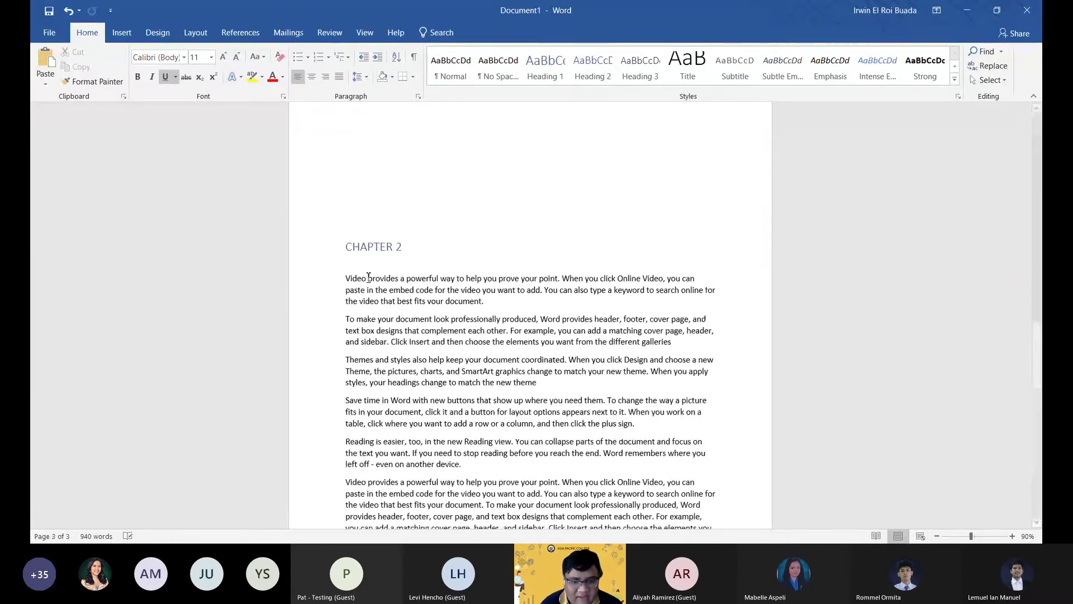
scroll(380, 311, up, 3)
click(381, 311)
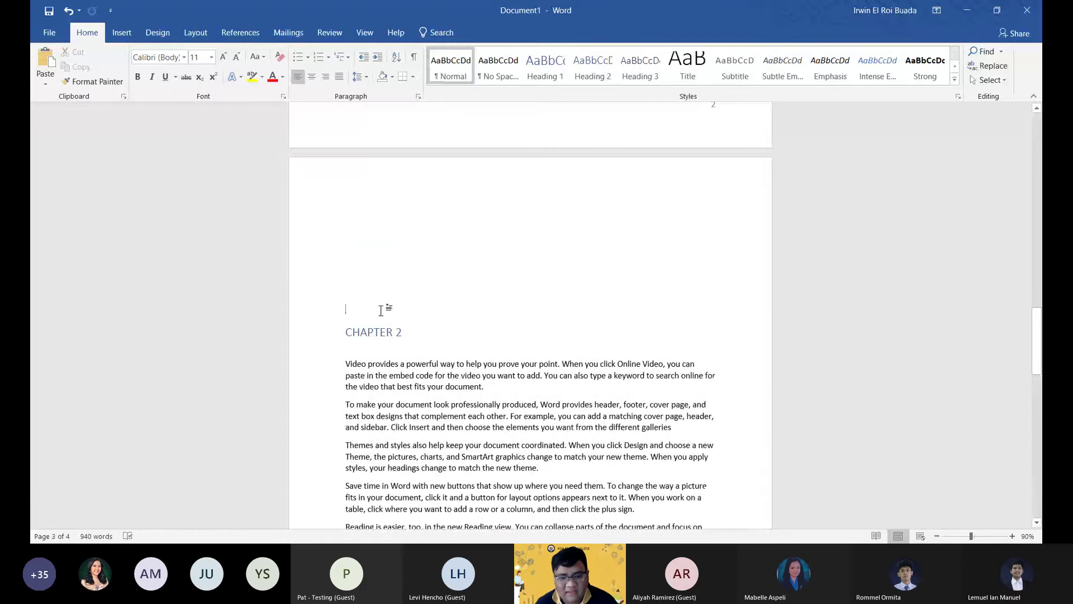
scroll(381, 310, down, 8)
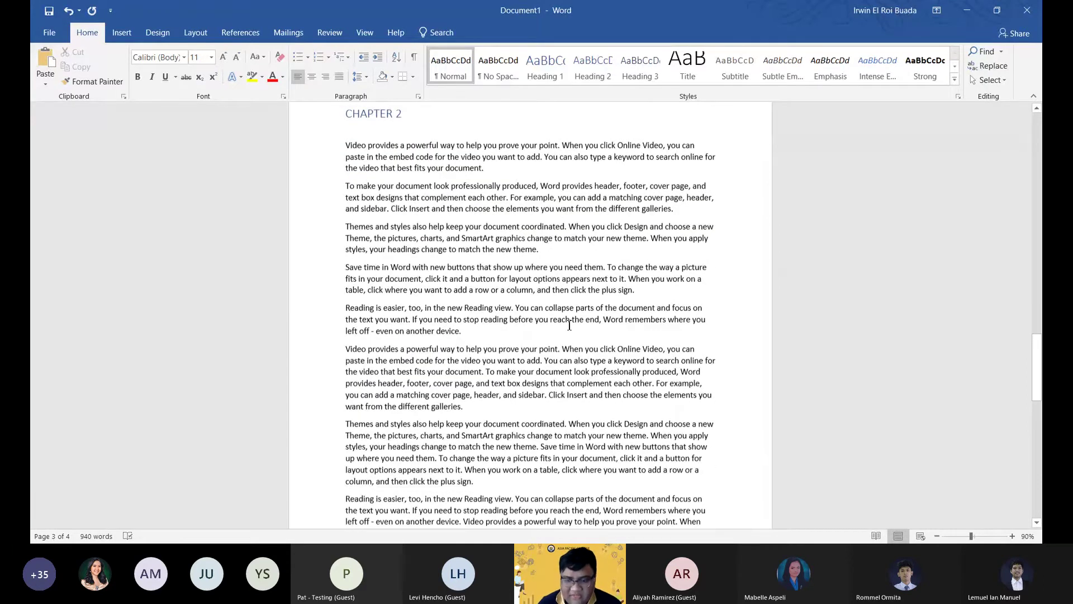
scroll(569, 325, down, 4)
scroll(582, 341, up, 6)
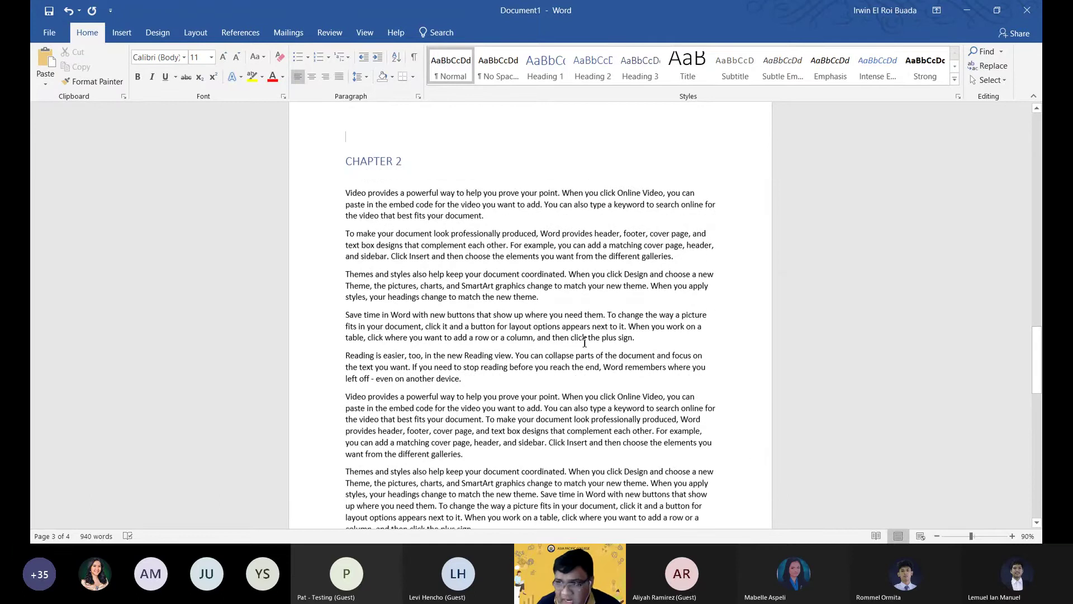
scroll(584, 342, up, 15)
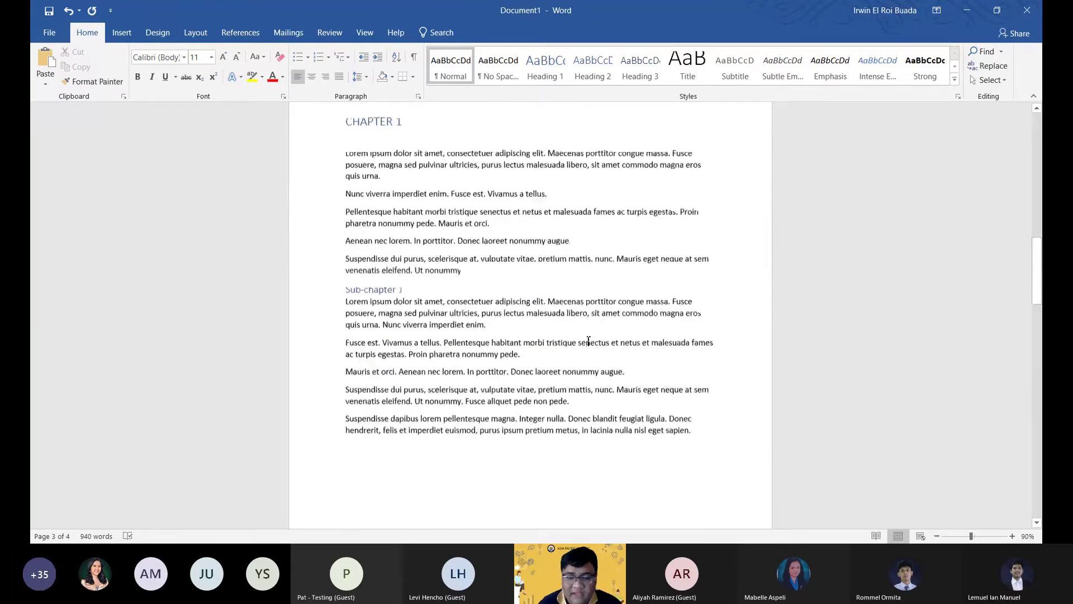
scroll(589, 340, down, 15)
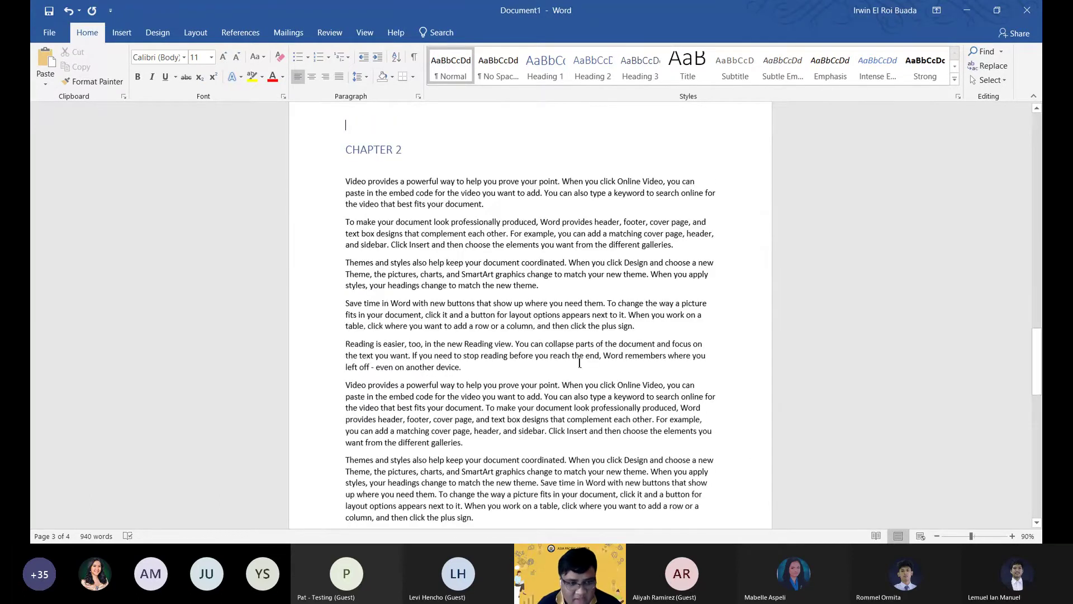
scroll(580, 363, down, 15)
scroll(556, 376, up, 5)
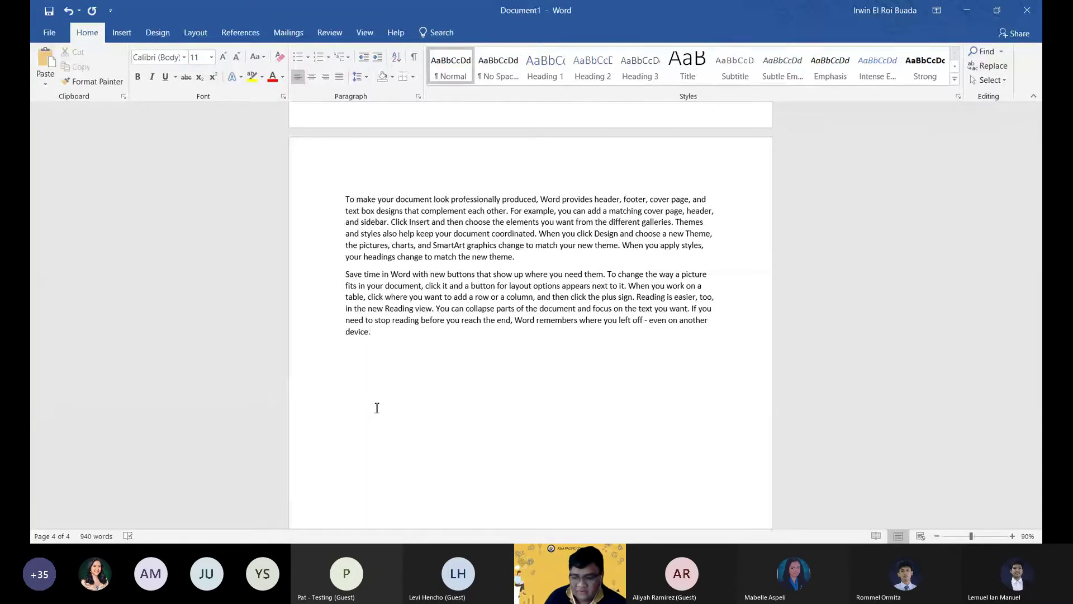
Start page 5 with a Heading 1 reading 'Table of Figures' and a normal line below it.
key(Return)
key(Return)
key(Return)
key(Return)
key(Return)
key(Return)
key(Return)
key(Return)
key(Return)
key(Return)
key(Return)
key(Return)
key(Return)
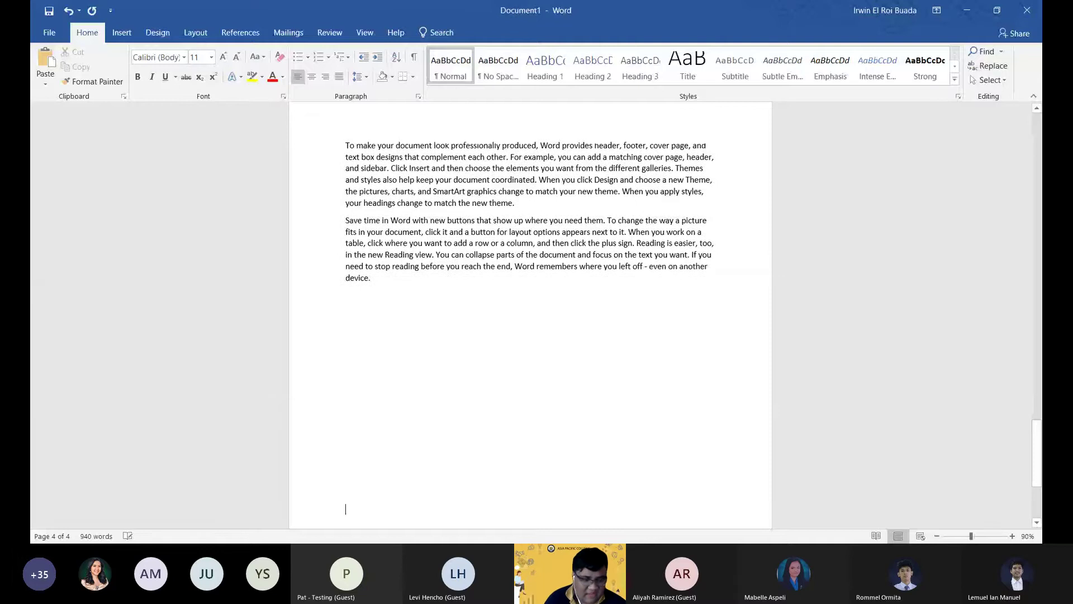
key(Return)
key(Return)
key(Return)
key(Return)
key(Return)
key(Return)
key(Return)
key(Return)
key(Return)
key(Return)
key(Return)
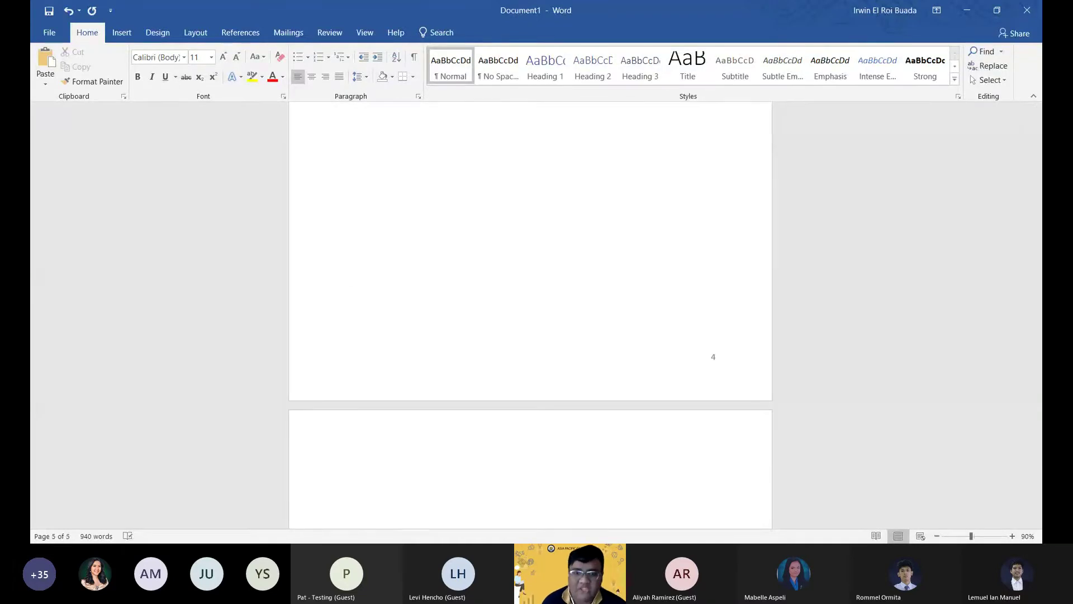
click(540, 77)
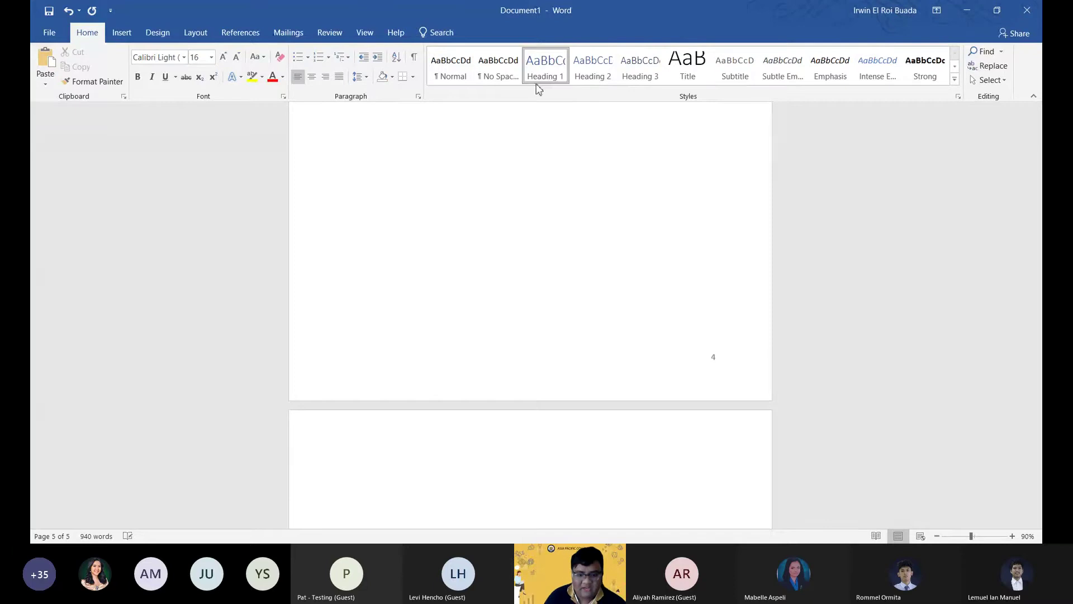
text(Table)
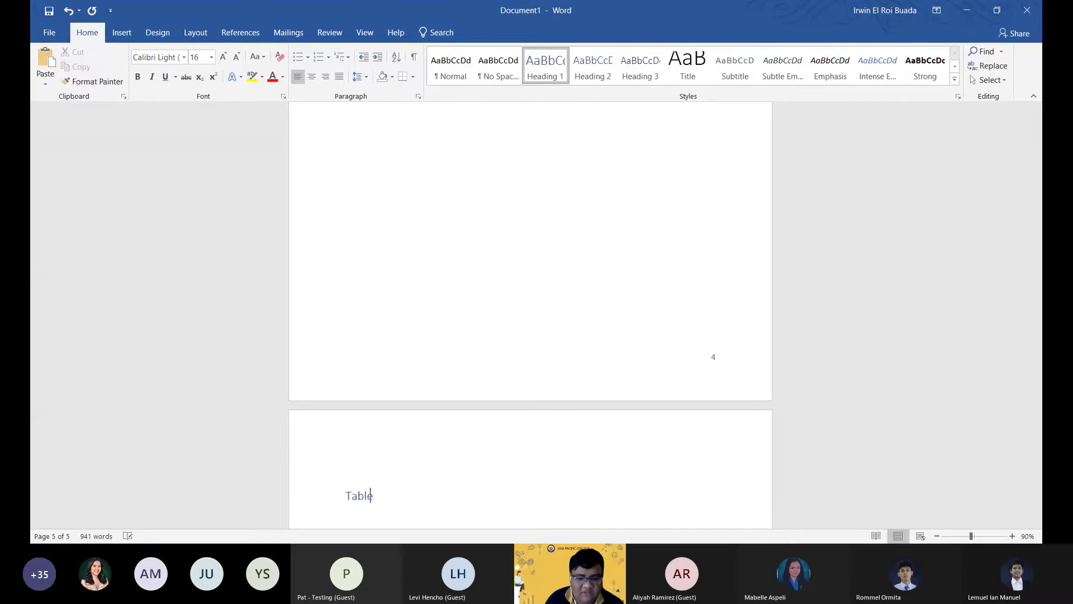
text( of Figures)
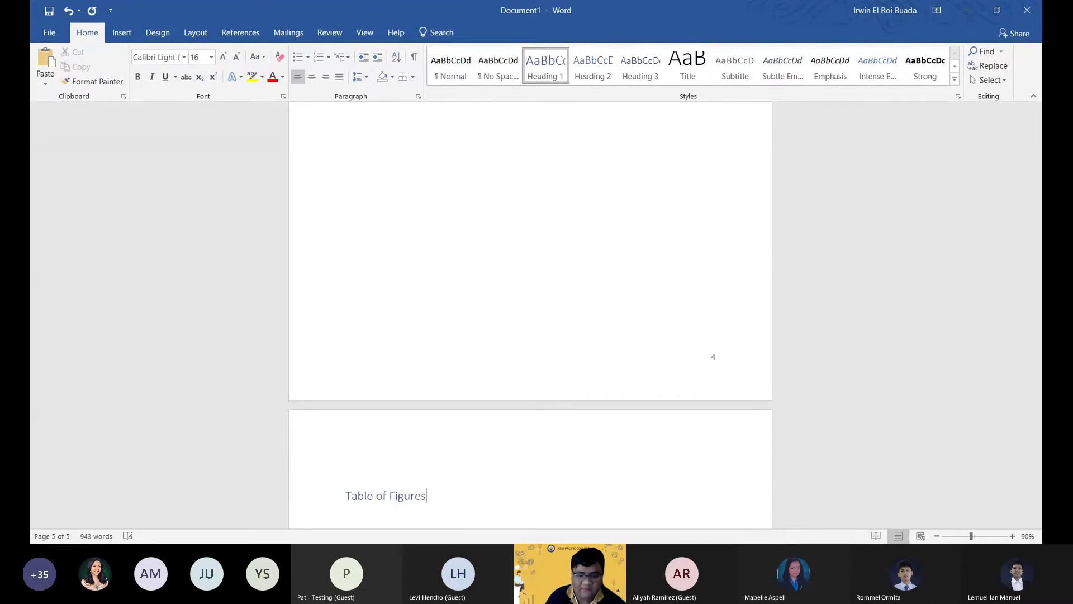
key(Return)
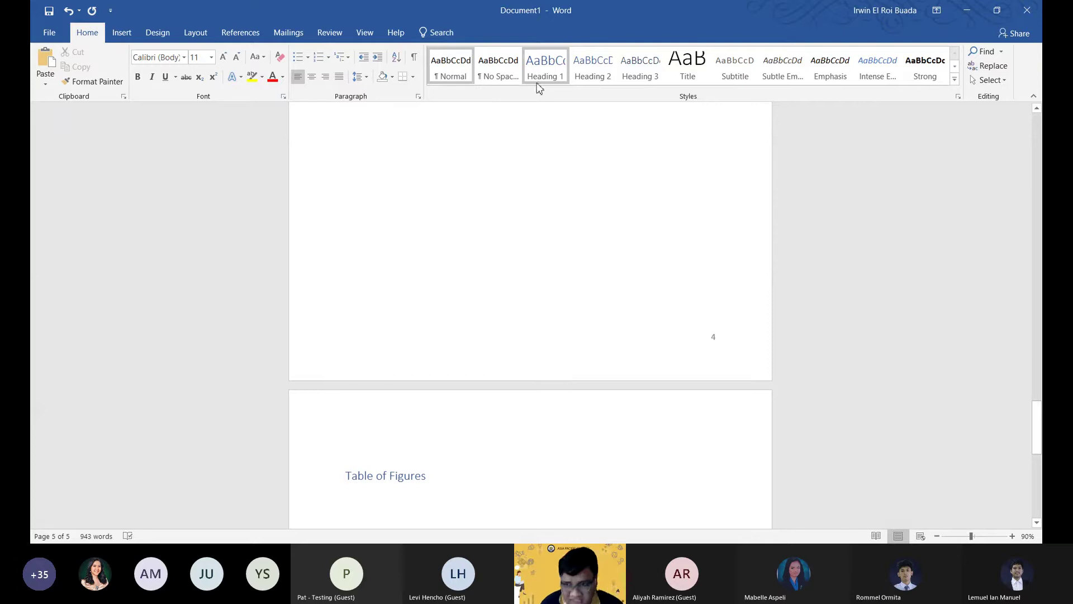
click(123, 35)
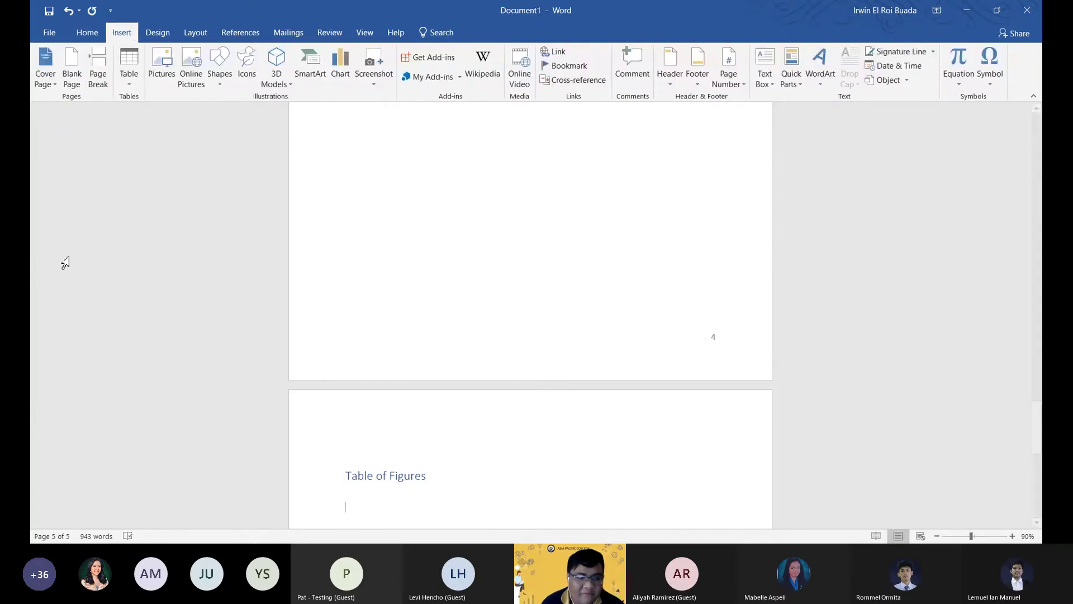
Insert the Story 2 chart (demo1) from the Word Demo folder and shrink it to 4.05 by 3.84 inches.
click(159, 76)
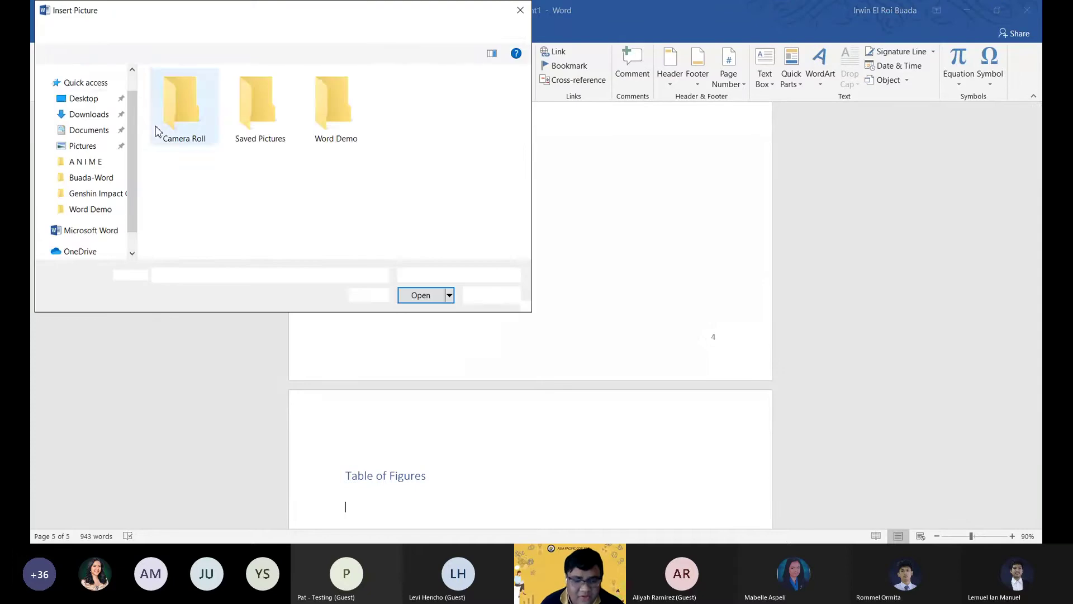
double_click(346, 137)
double_click(354, 125)
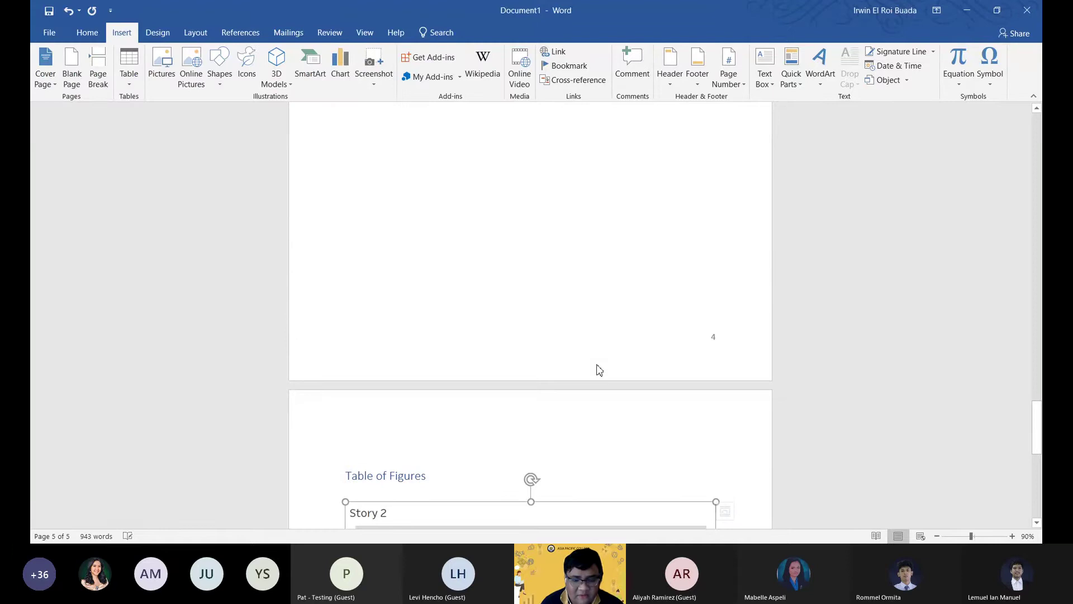
scroll(600, 370, down, 10)
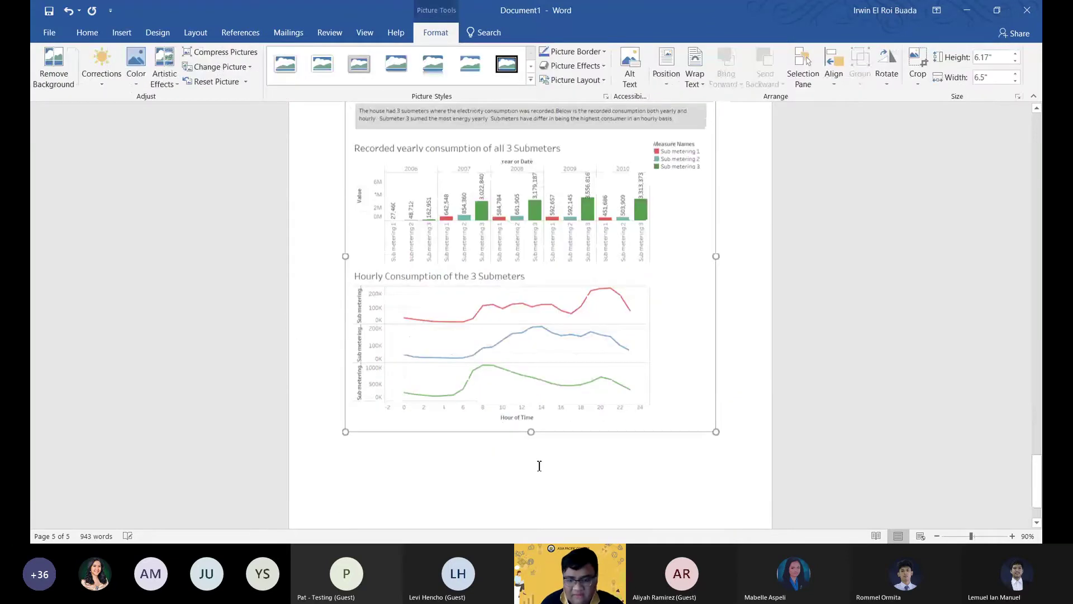
scroll(539, 465, down, 1)
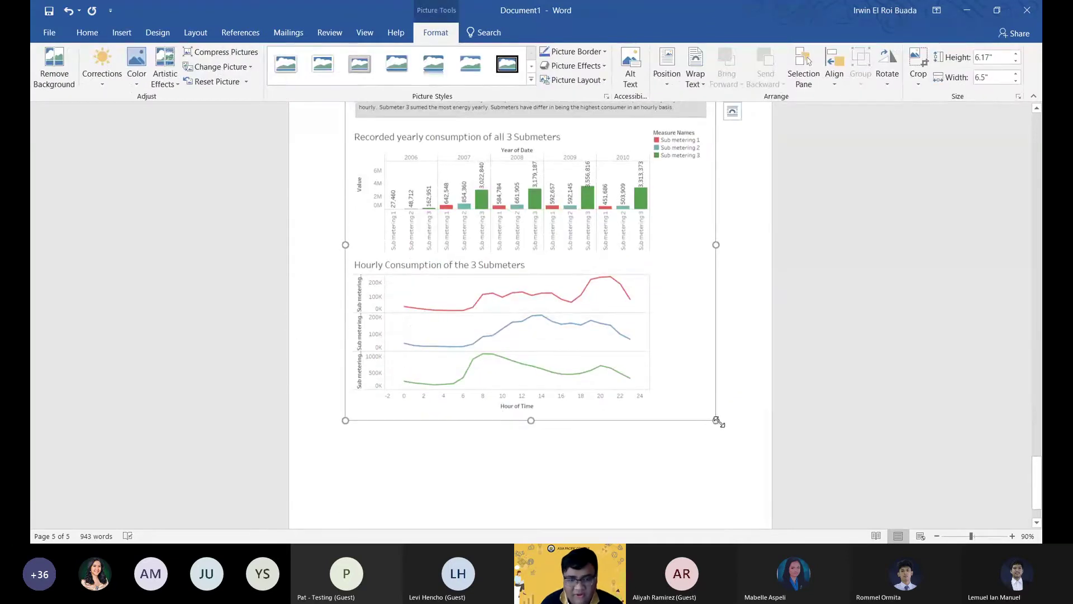
drag(717, 420, 576, 208)
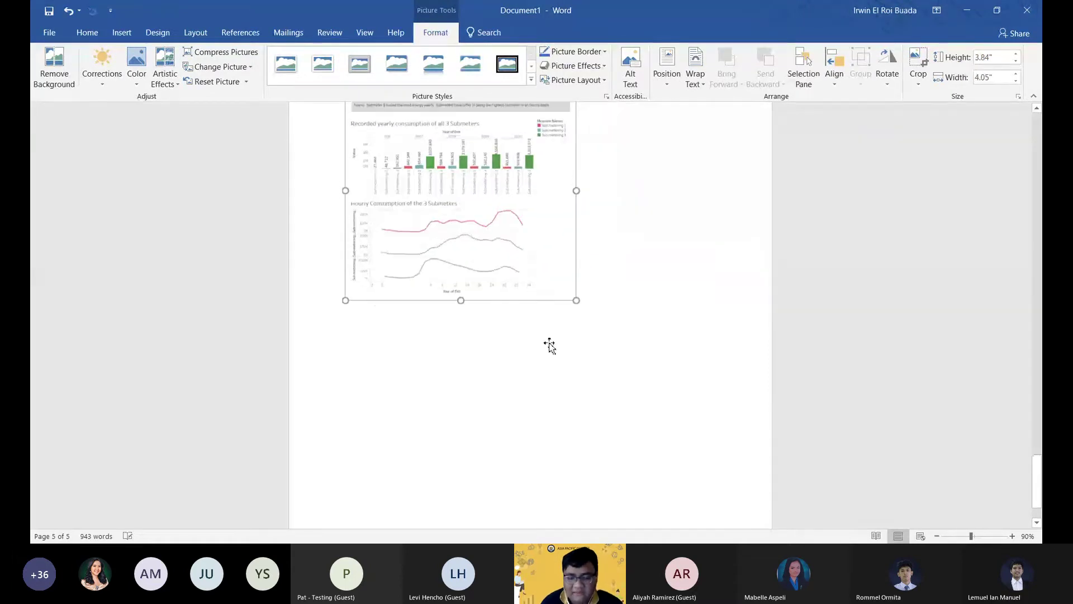
scroll(549, 345, up, 2)
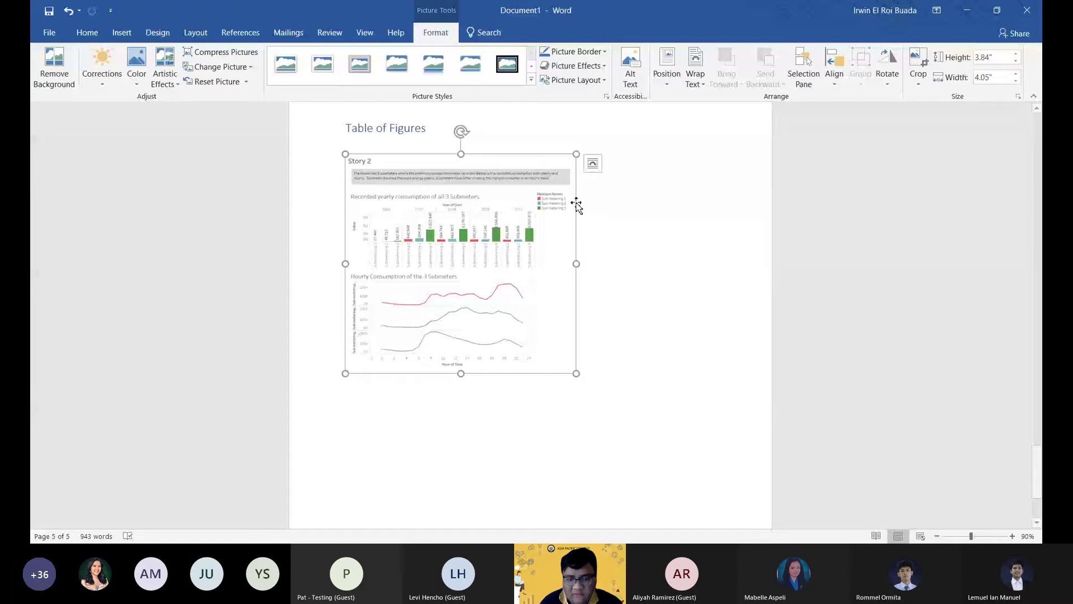
Add the caption 'Figure 1: graph1' with the Figure label below the Story 2 chart.
right_click(467, 216)
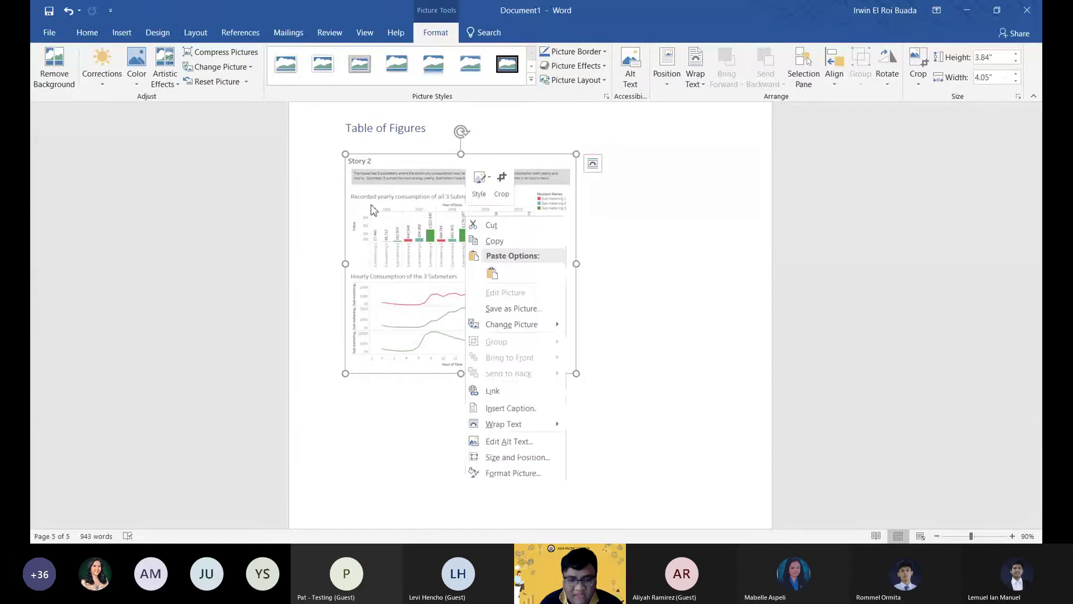
click(502, 411)
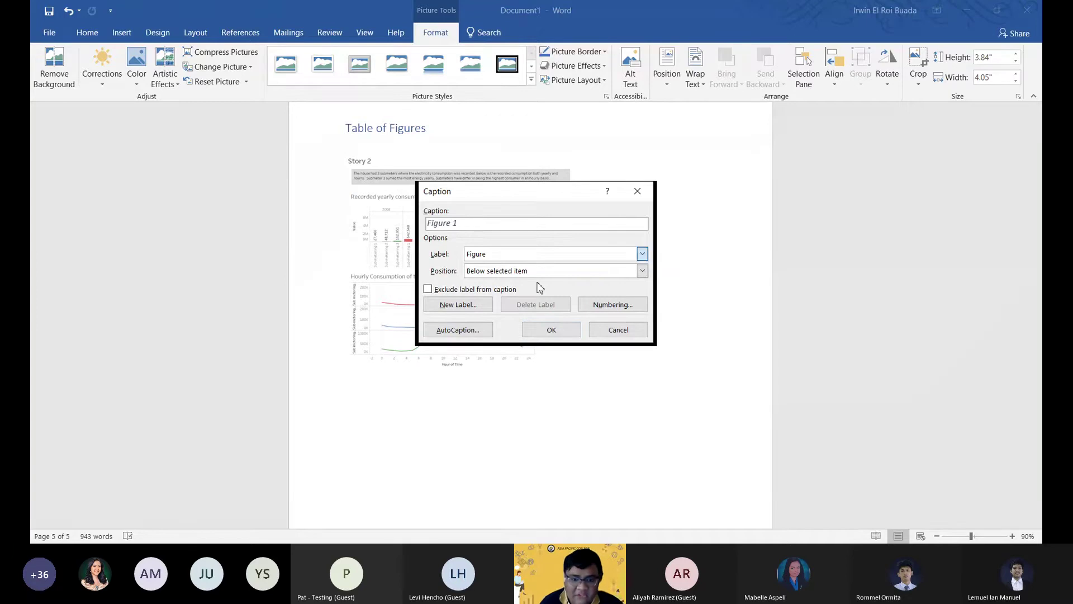
click(643, 255)
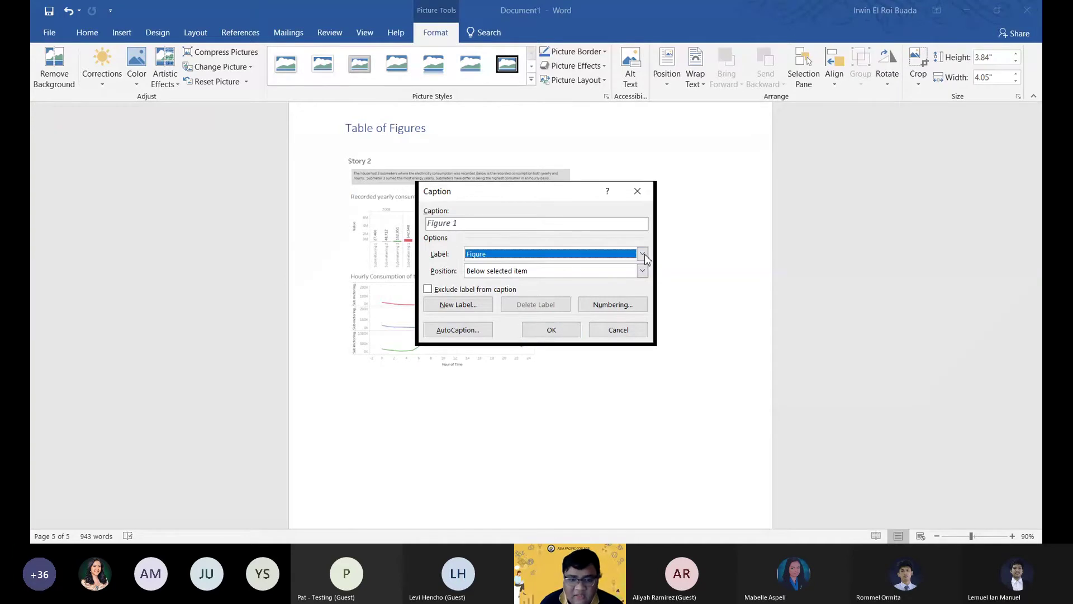
click(526, 226)
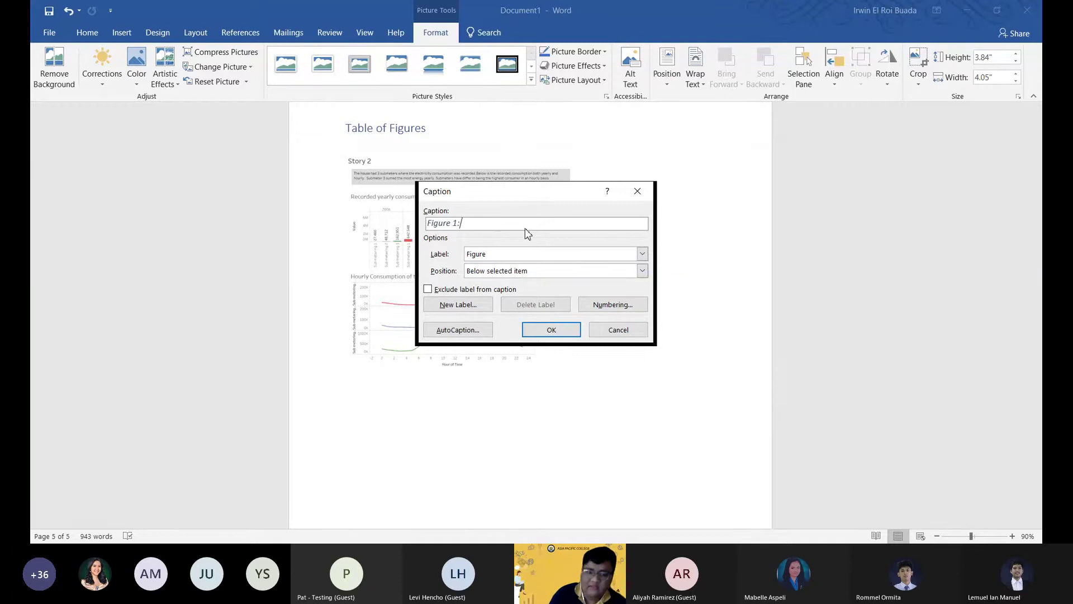
text(: graph)
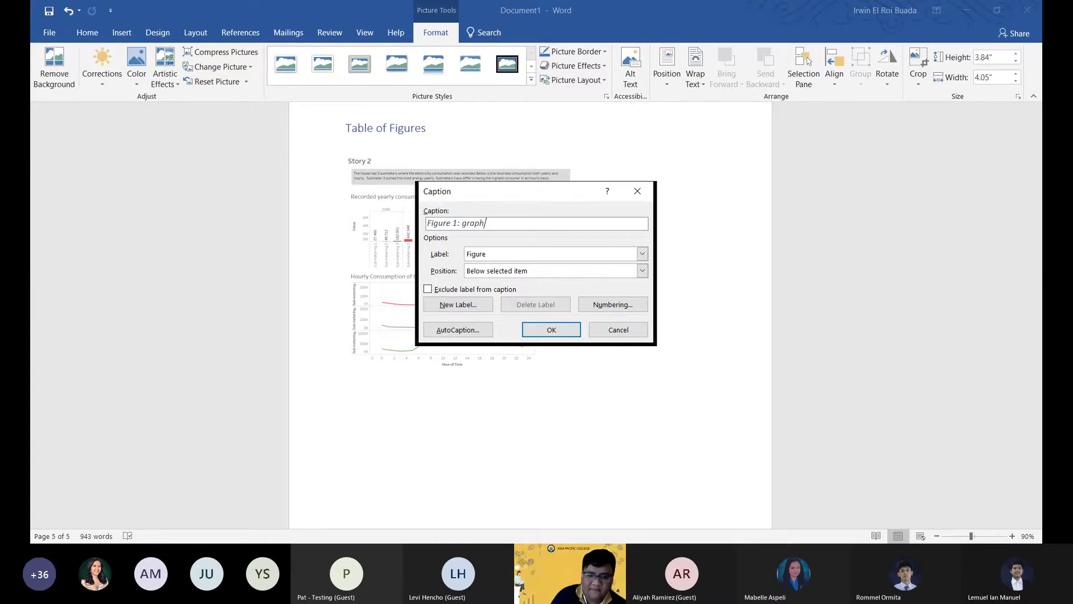
text(1)
key(Return)
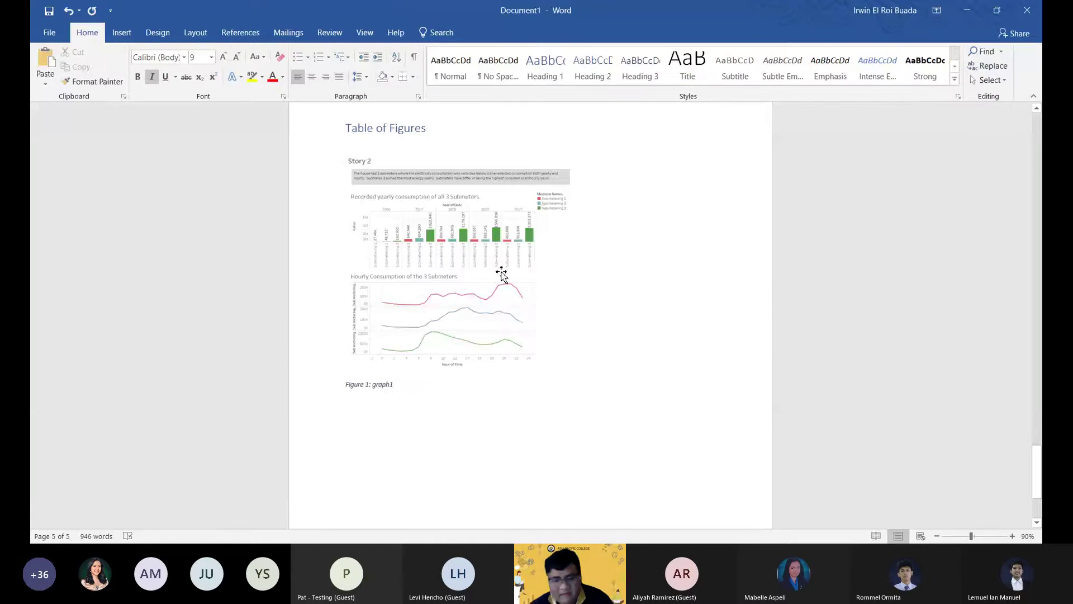
Insert the demo2 Story 1 line chart after Figure 1 and resize it to 3.61" by 3.81".
scroll(405, 389, down, 2)
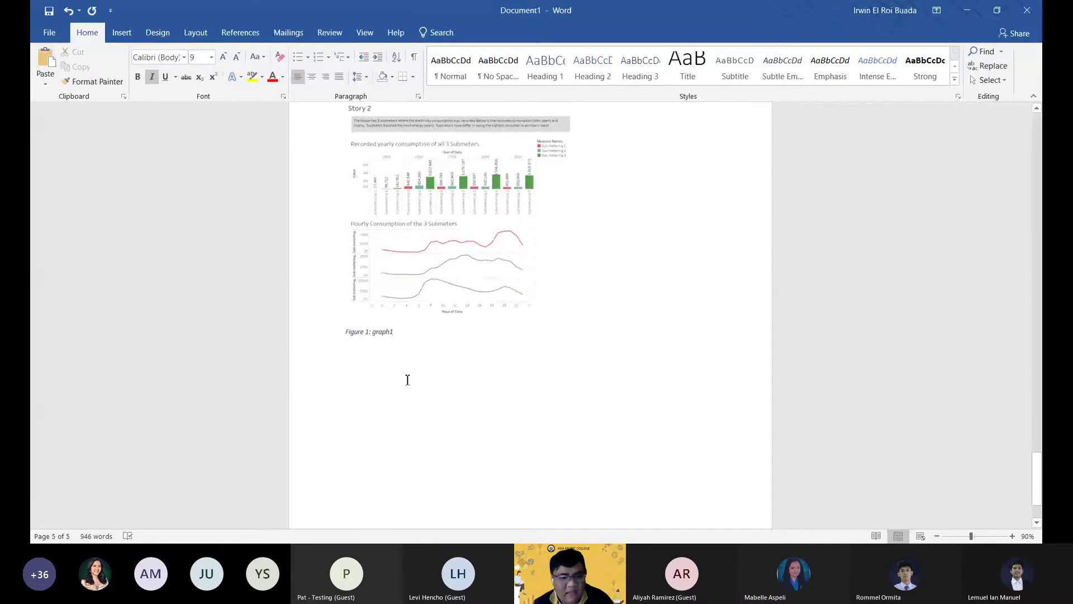
click(124, 33)
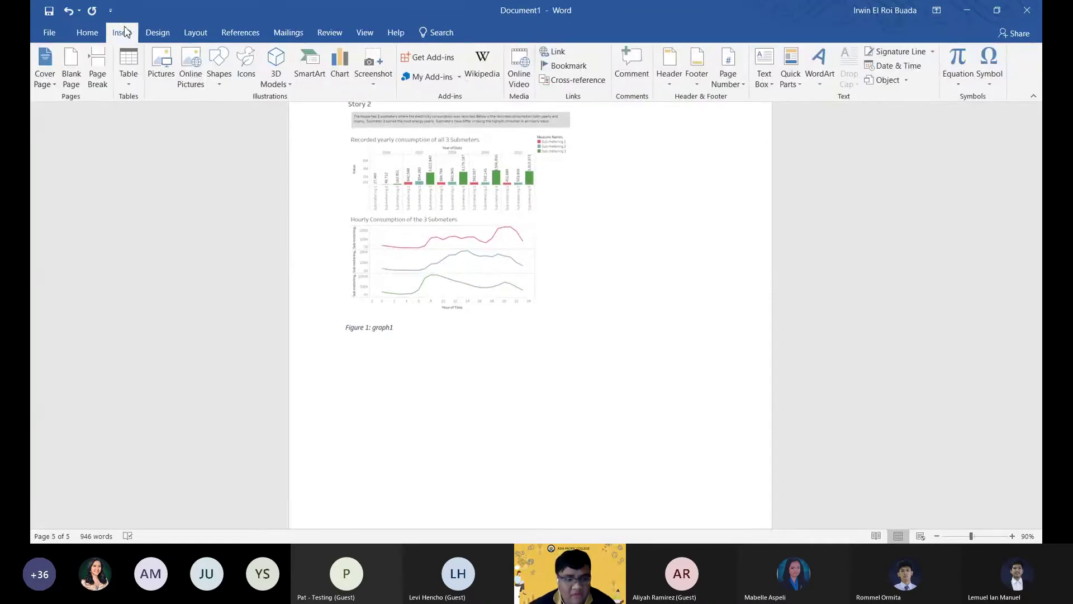
click(161, 67)
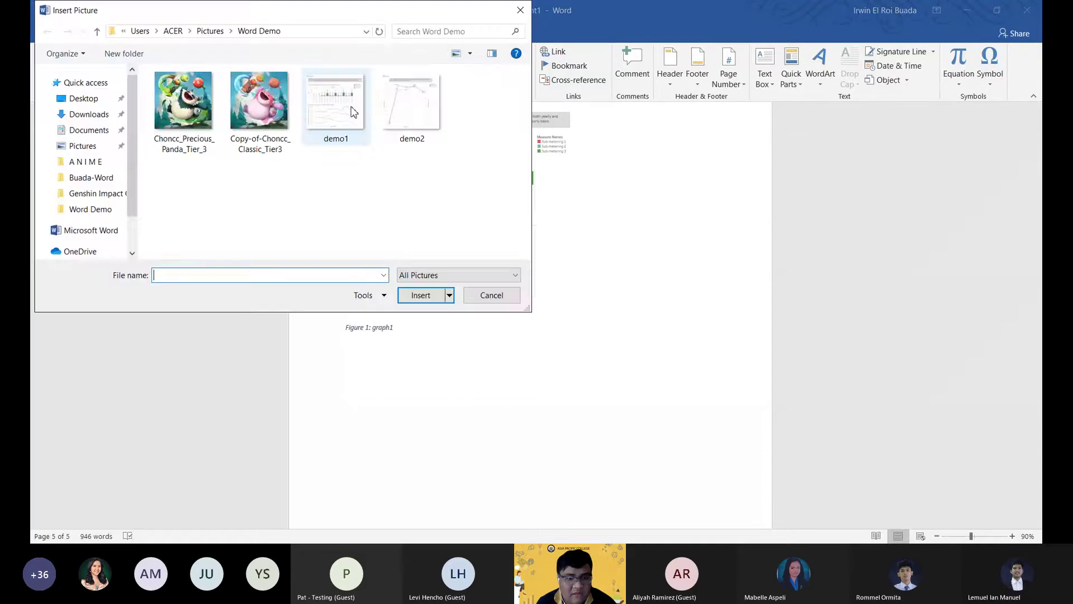
double_click(412, 96)
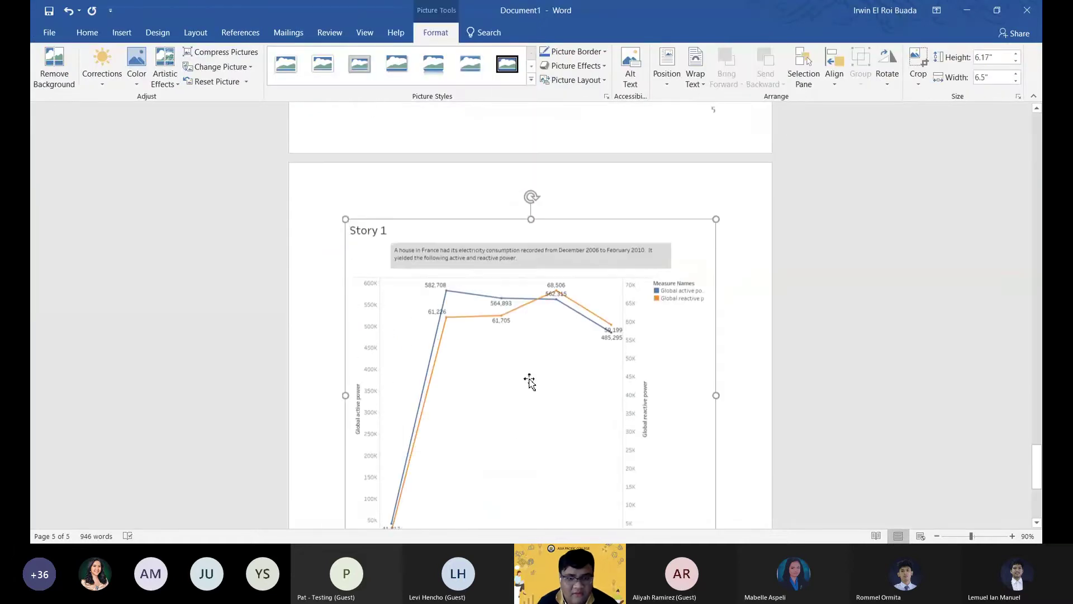
scroll(558, 318, up, 8)
scroll(555, 318, down, 8)
scroll(688, 518, down, 3)
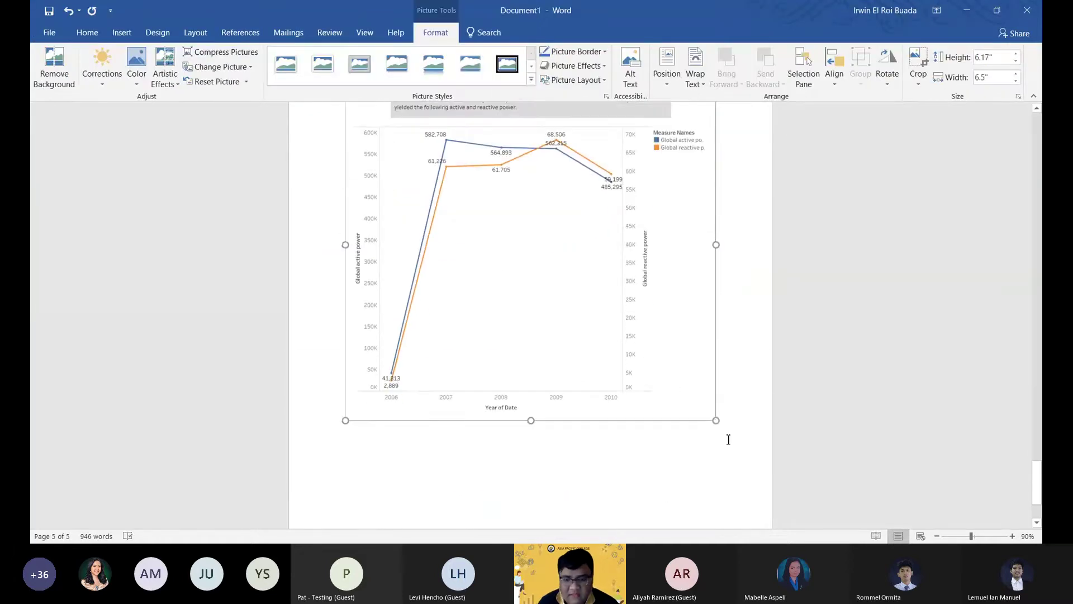
drag(714, 422, 555, 303)
scroll(555, 304, up, 4)
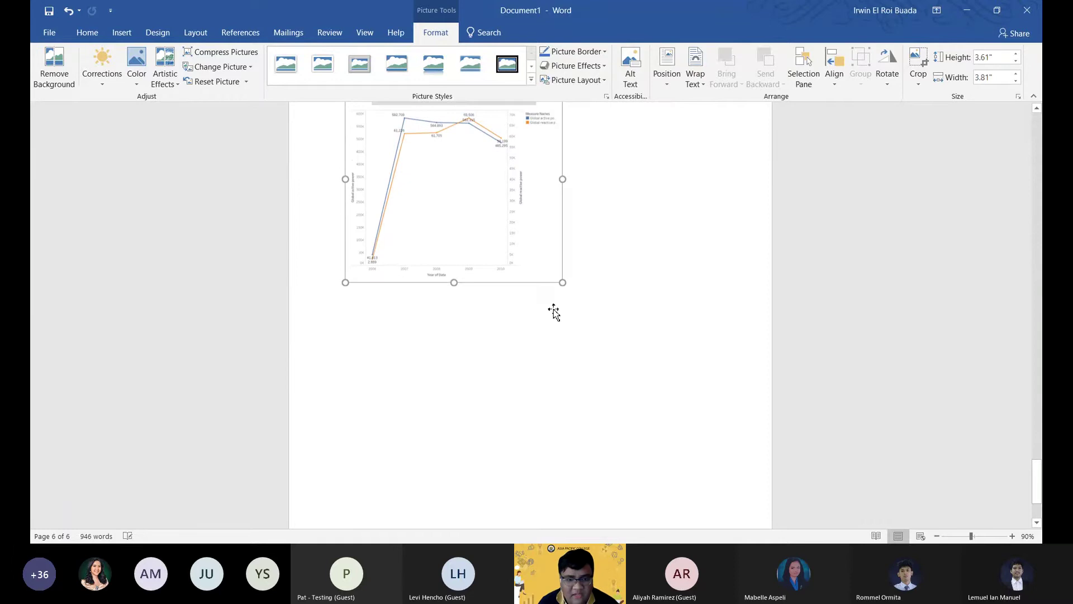
Add the caption 'Figure 2: graph2' beneath the Story 1 chart.
right_click(486, 330)
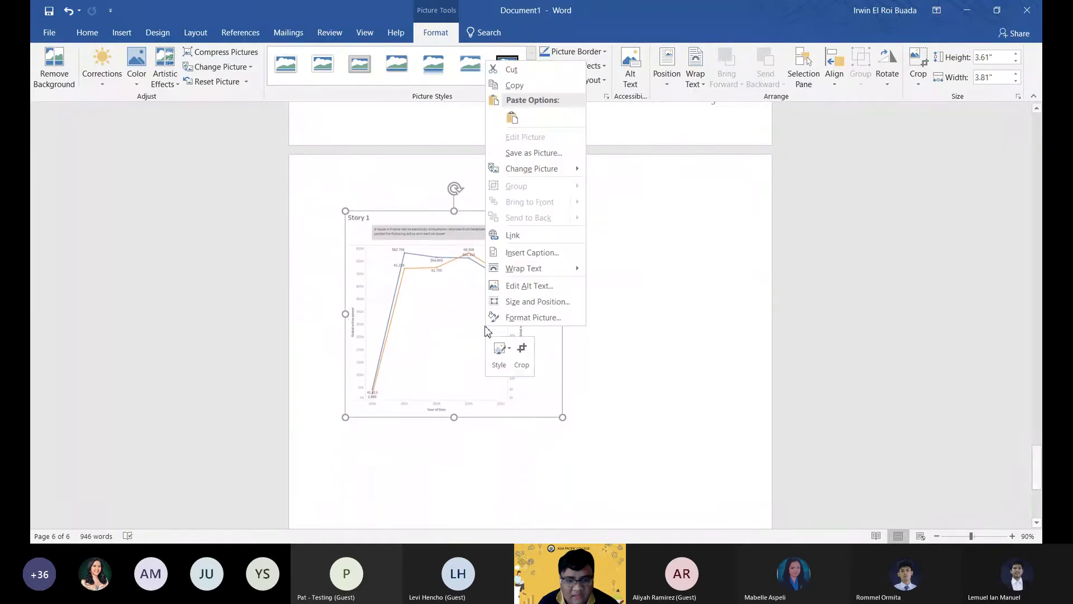
right_click(439, 320)
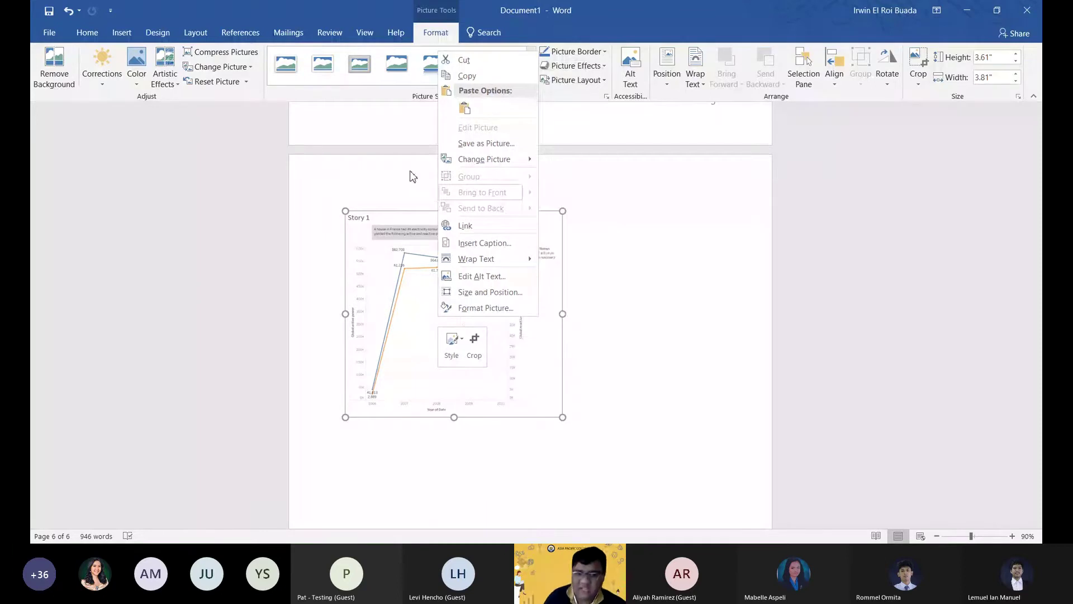
right_click(376, 300)
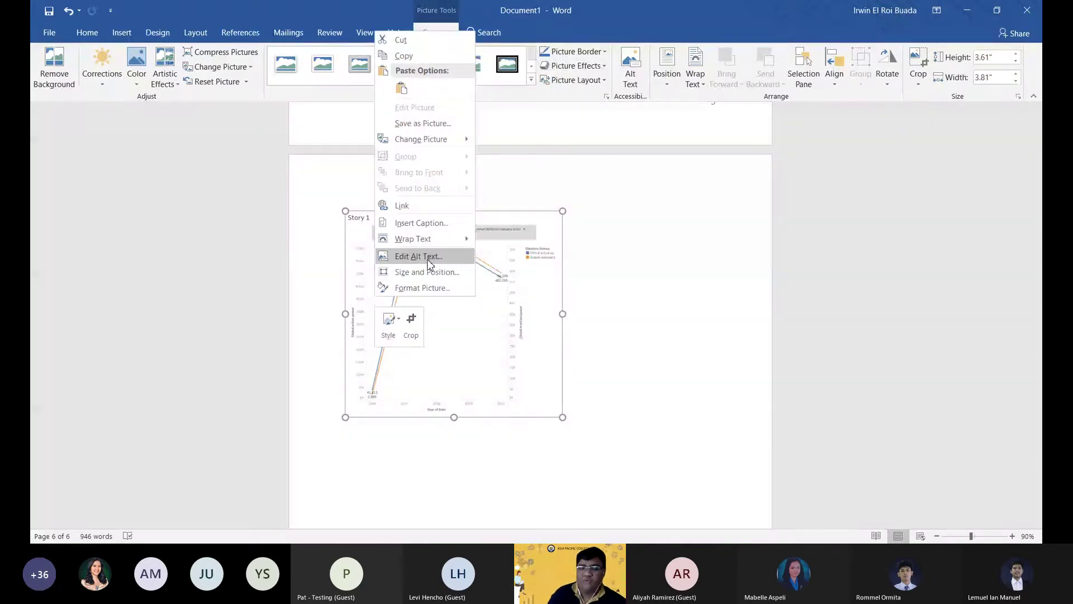
click(405, 224)
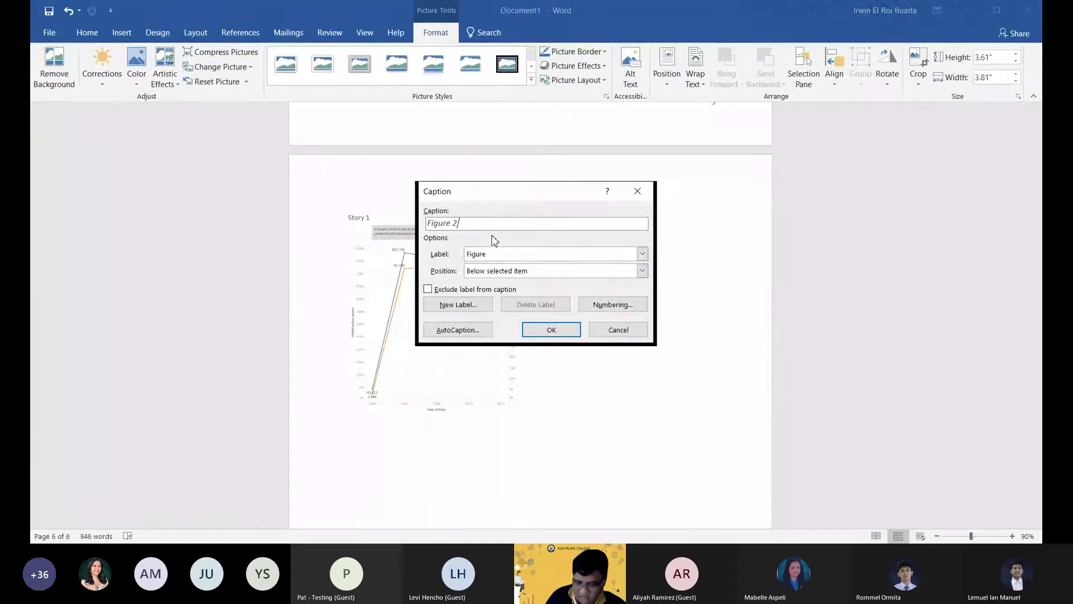
text(: gra)
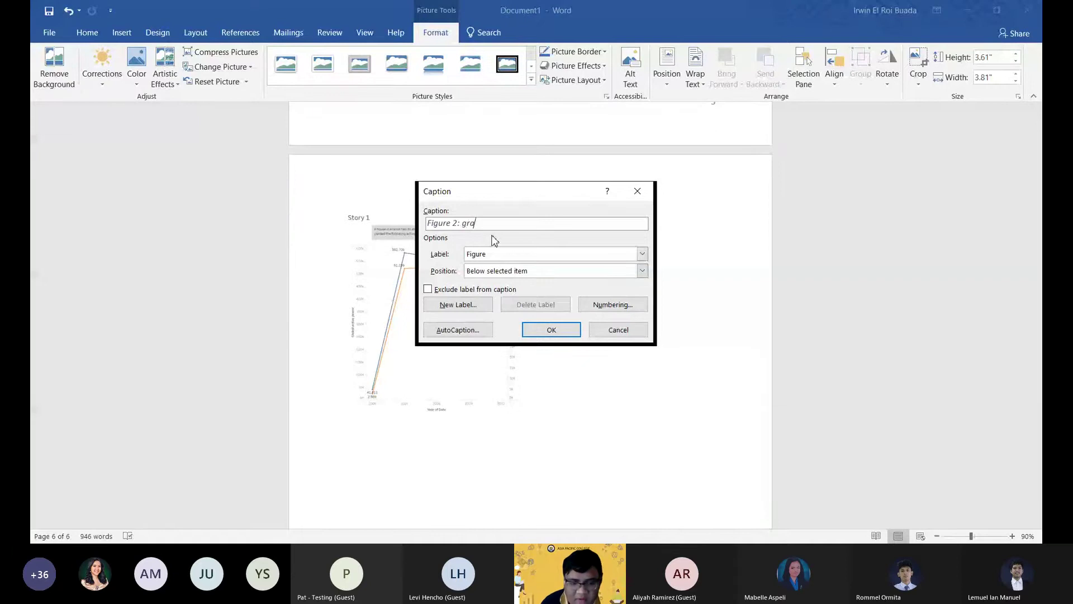
text(ph2)
key(Return)
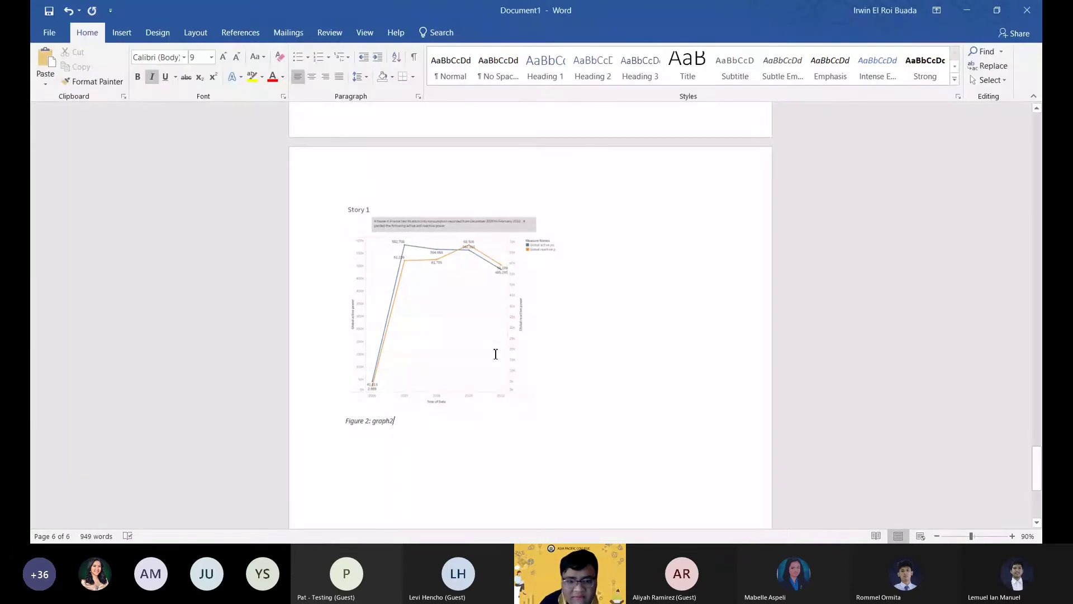
scroll(496, 354, up, 2)
Delete the 'Table of Figures' heading line above the Story 2 chart.
click(195, 32)
scroll(444, 405, up, 2)
click(443, 406)
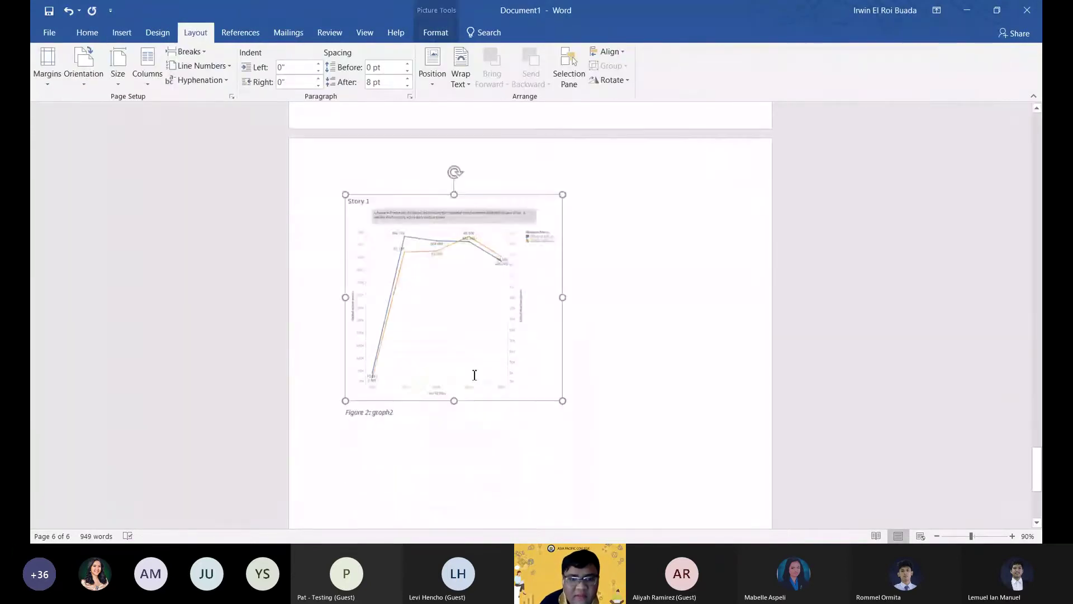
scroll(541, 391, up, 5)
scroll(541, 391, down, 5)
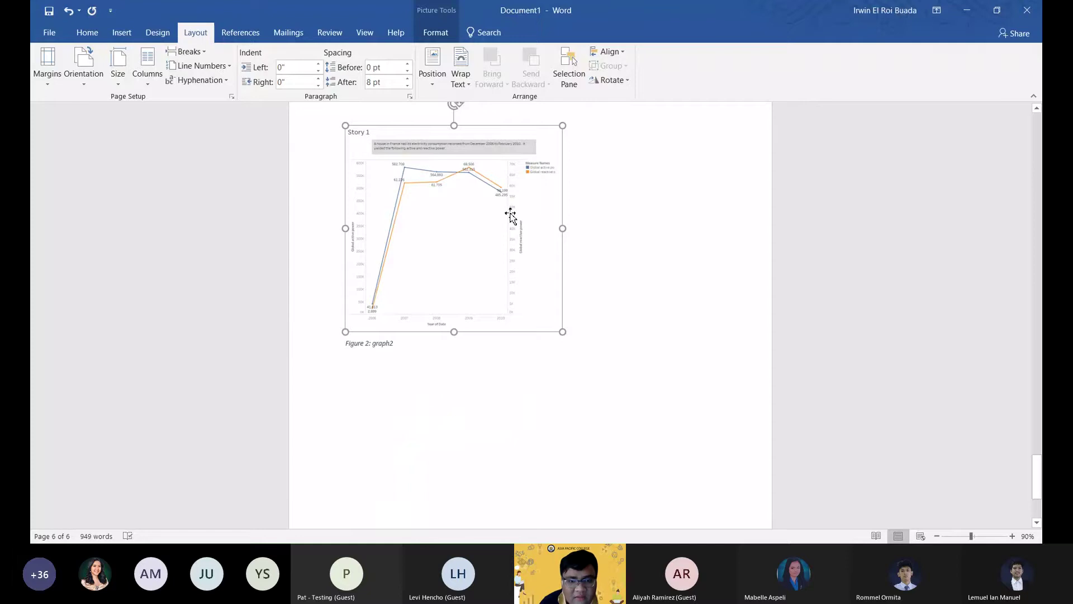
scroll(503, 227, down, 3)
scroll(496, 330, up, 10)
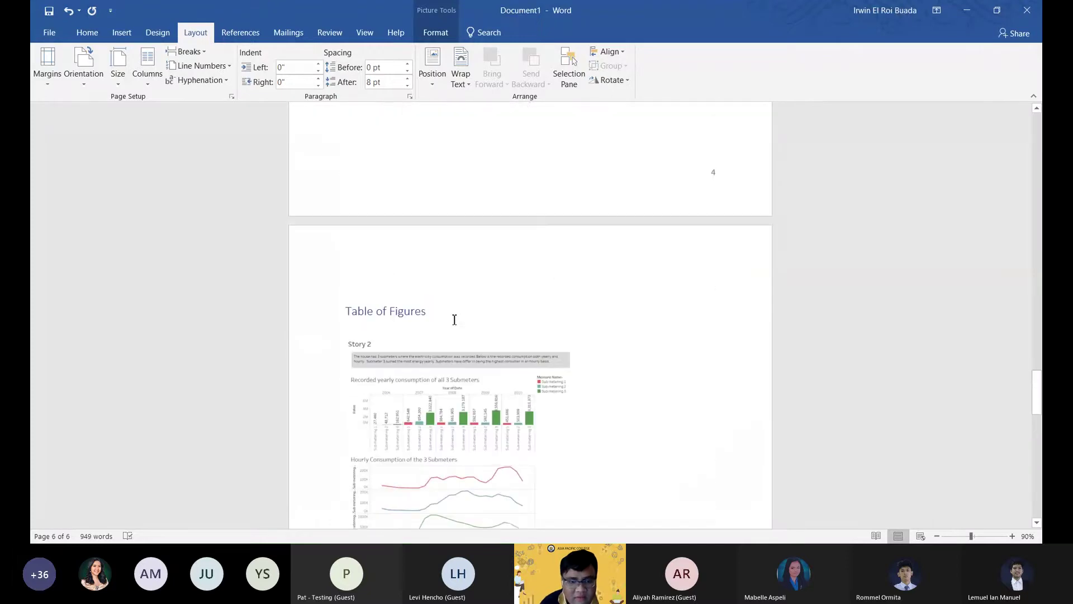
click(454, 319)
click(320, 319)
key(Delete)
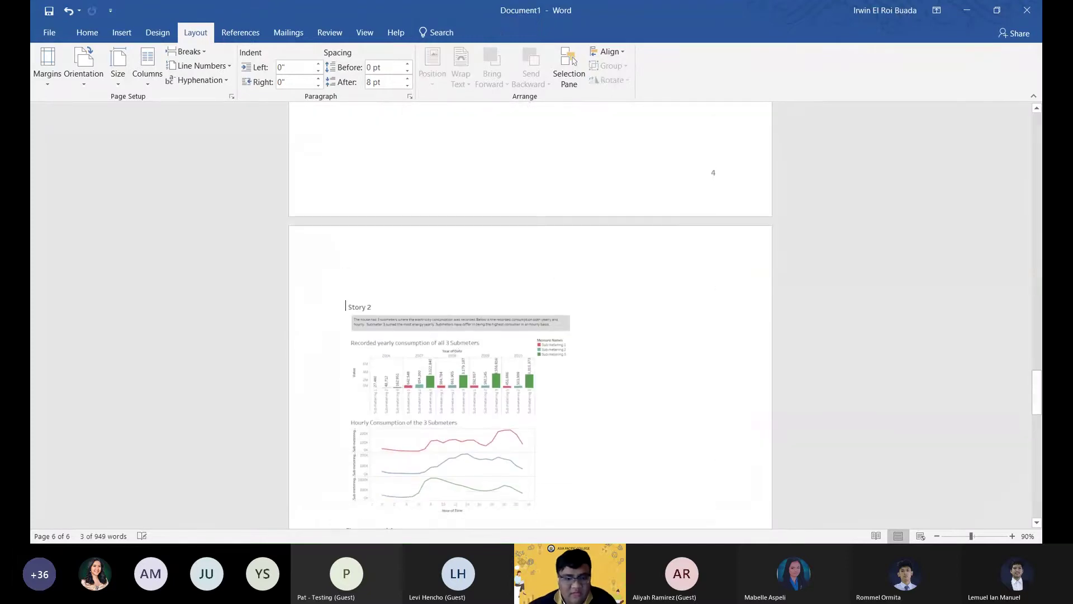
Add two empty lines at the end of page 4, above the Story 2 chart.
scroll(363, 283, down, 10)
click(364, 281)
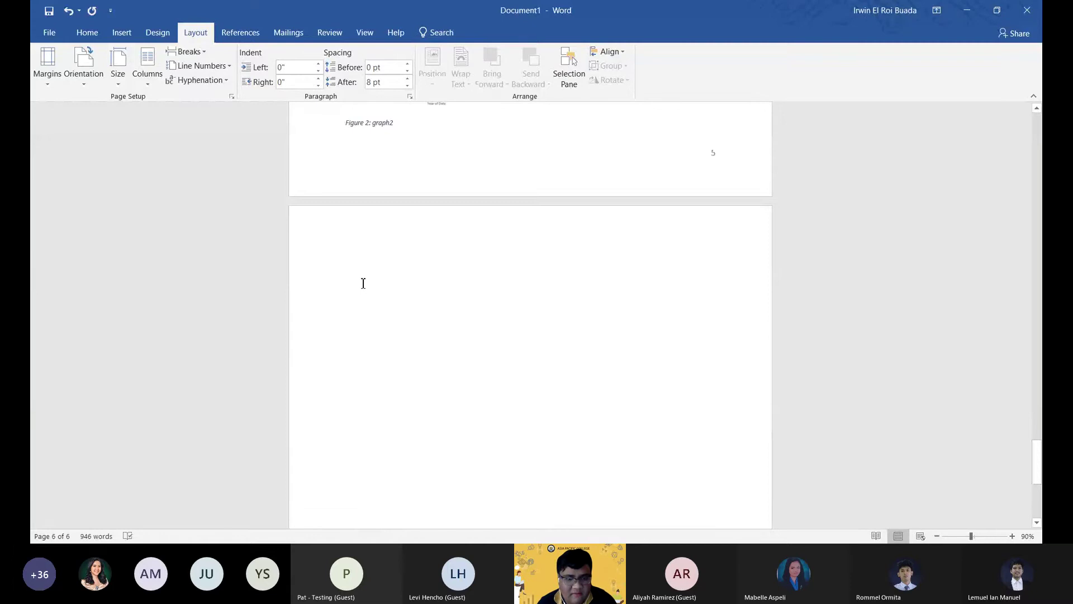
scroll(363, 283, up, 15)
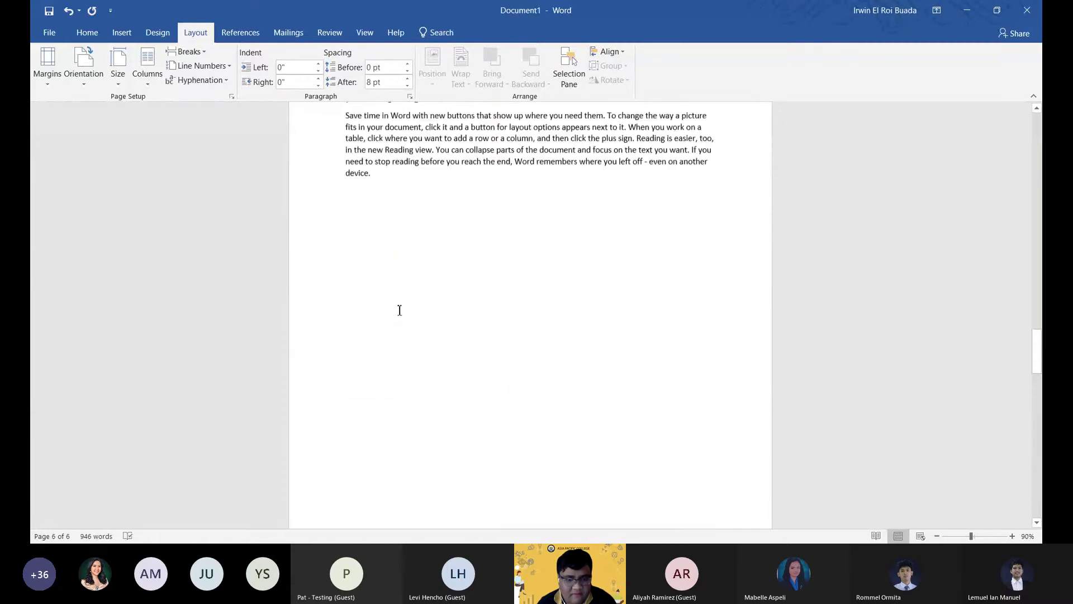
scroll(391, 226, down, 5)
click(394, 220)
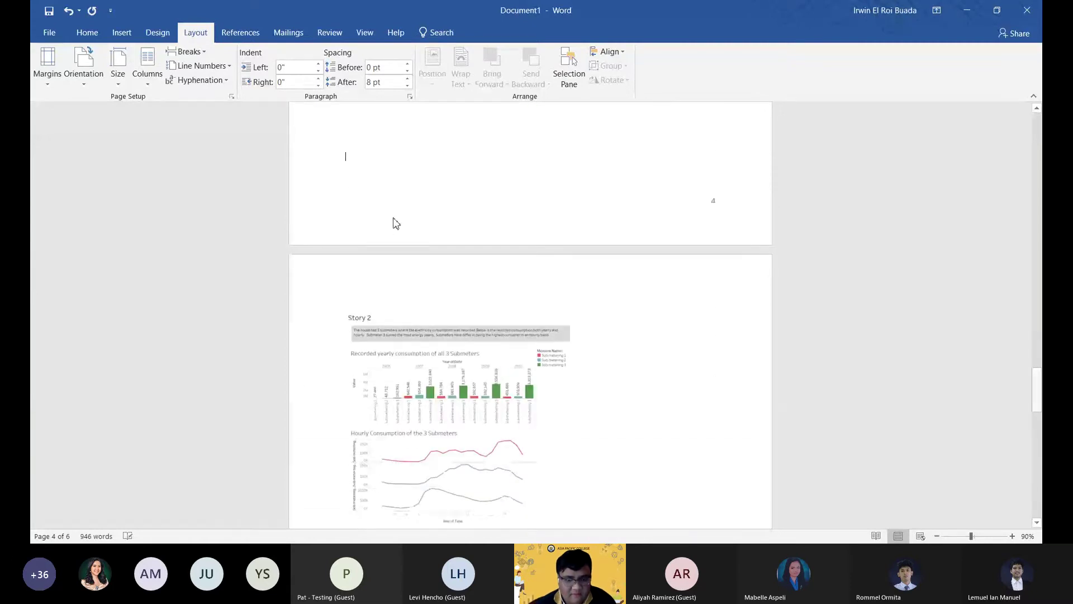
key(Return)
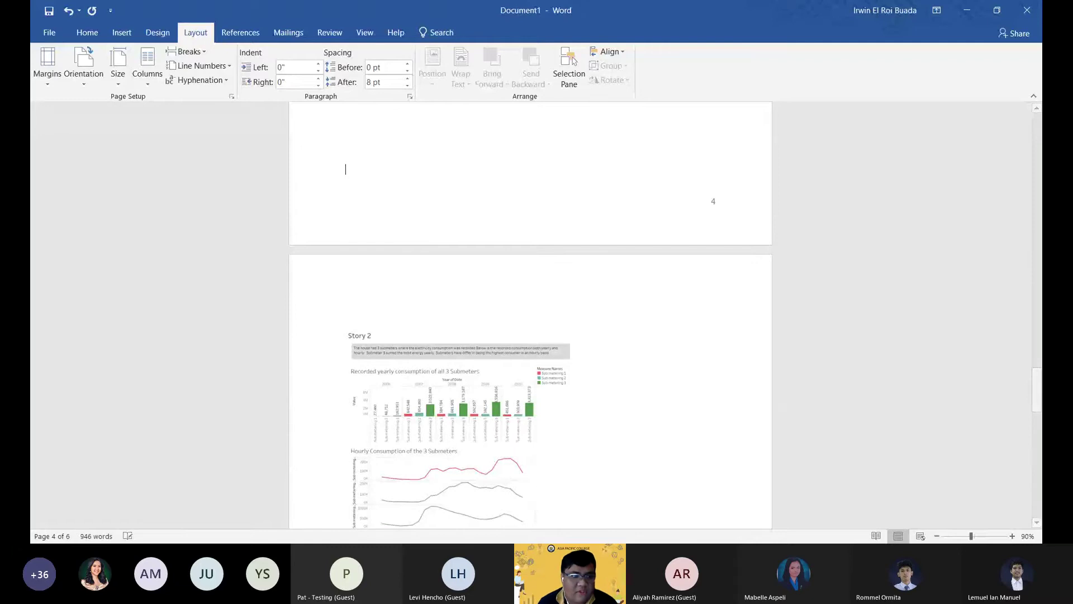
key(Return)
click(87, 32)
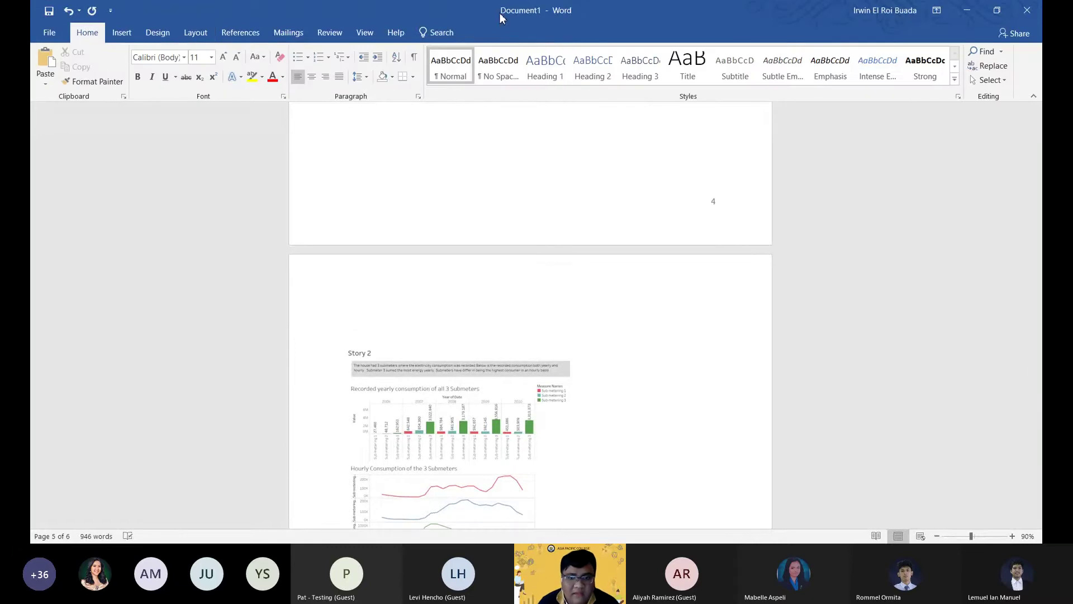
Type a 'Chapter 3' Heading 1 on the empty line.
click(558, 80)
text(Ch)
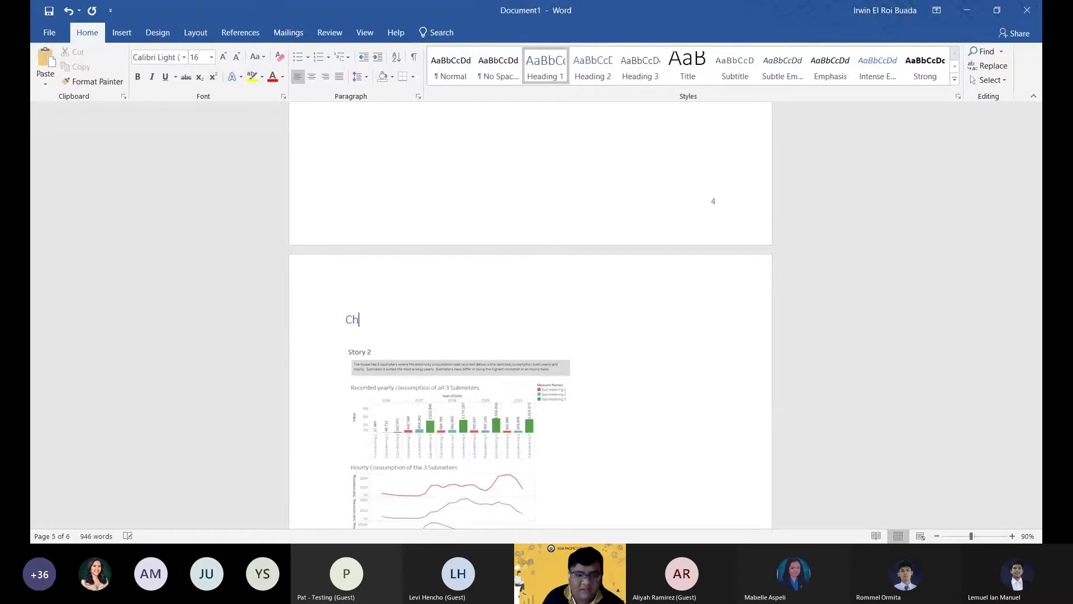
text(apter 2)
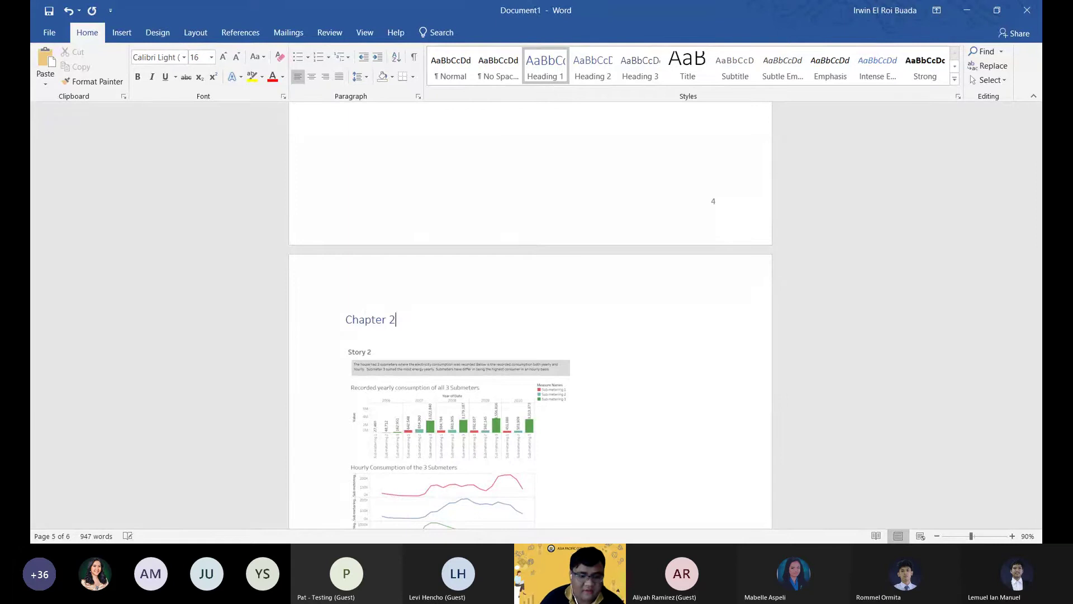
key(BackSpace)
text(3)
scroll(551, 439, down, 15)
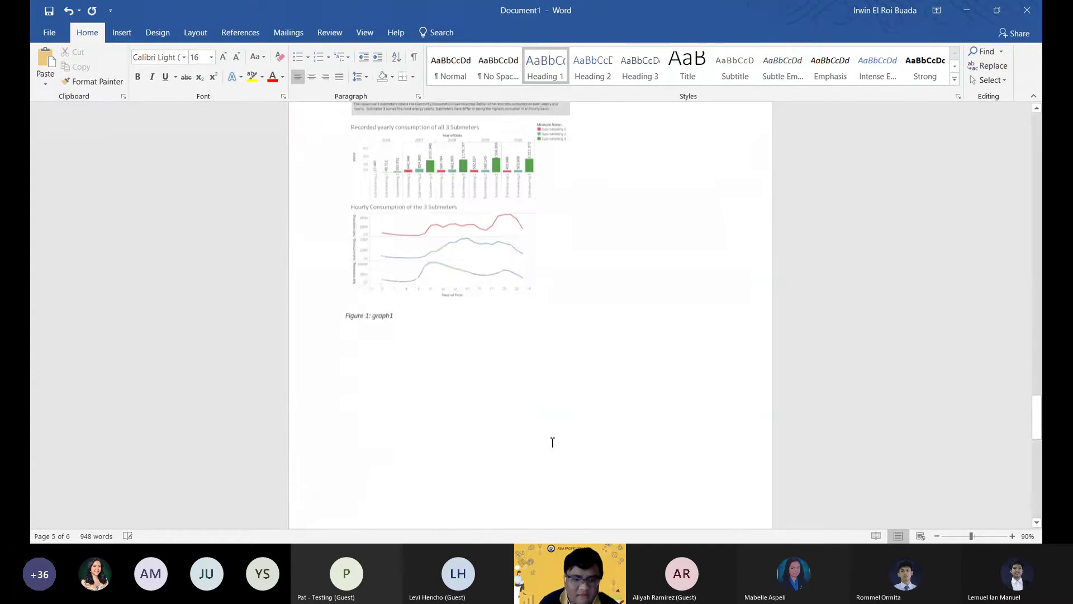
Add a 'Table of Figures' Heading 1 after Figure 2 and push it to the top of page 7.
click(346, 259)
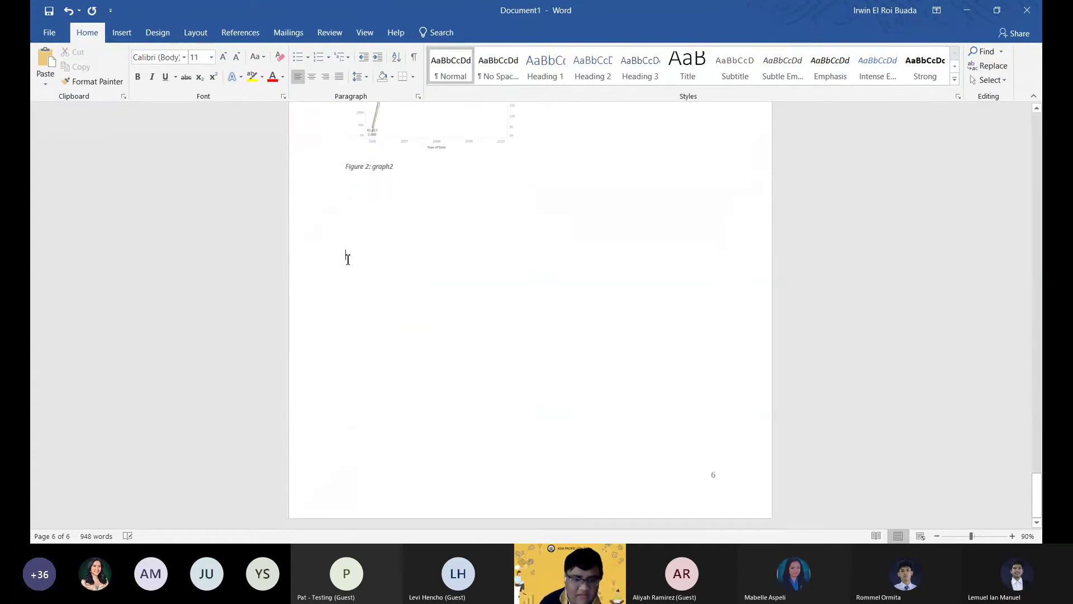
click(558, 79)
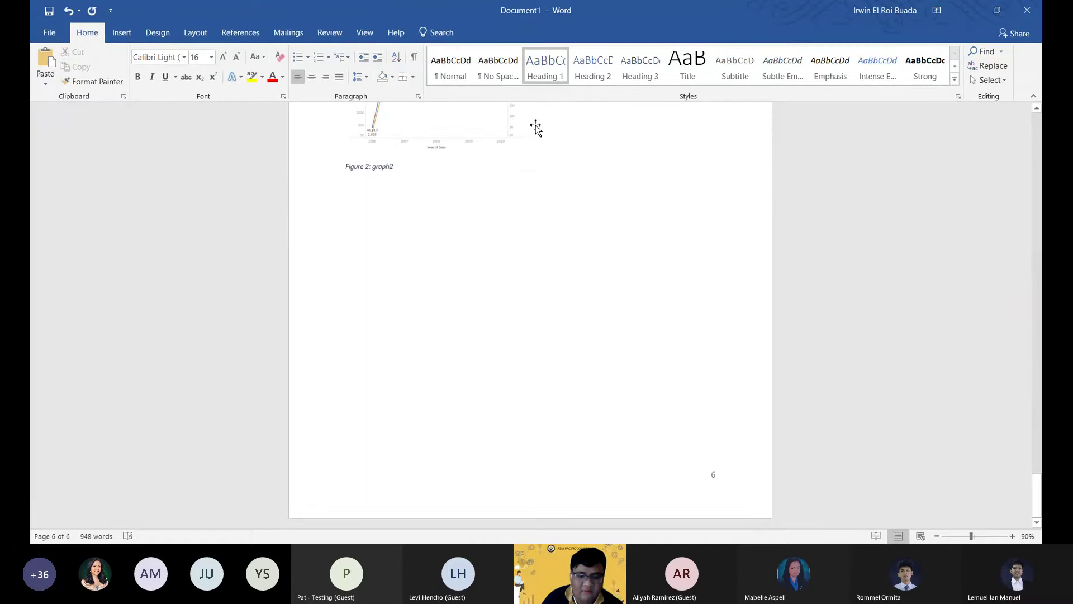
text(Table of Figures)
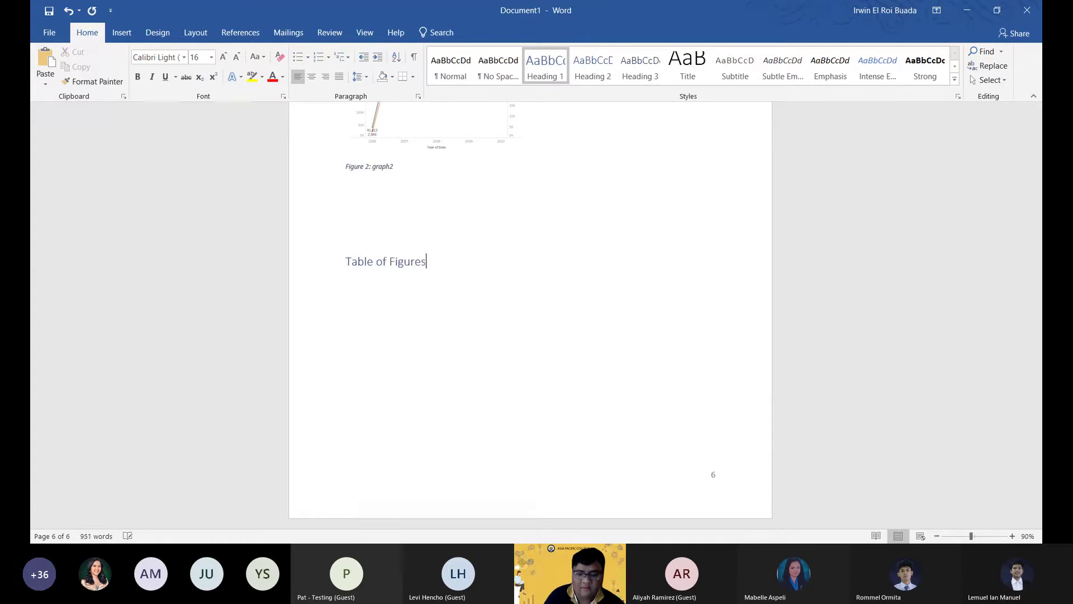
key(Up)
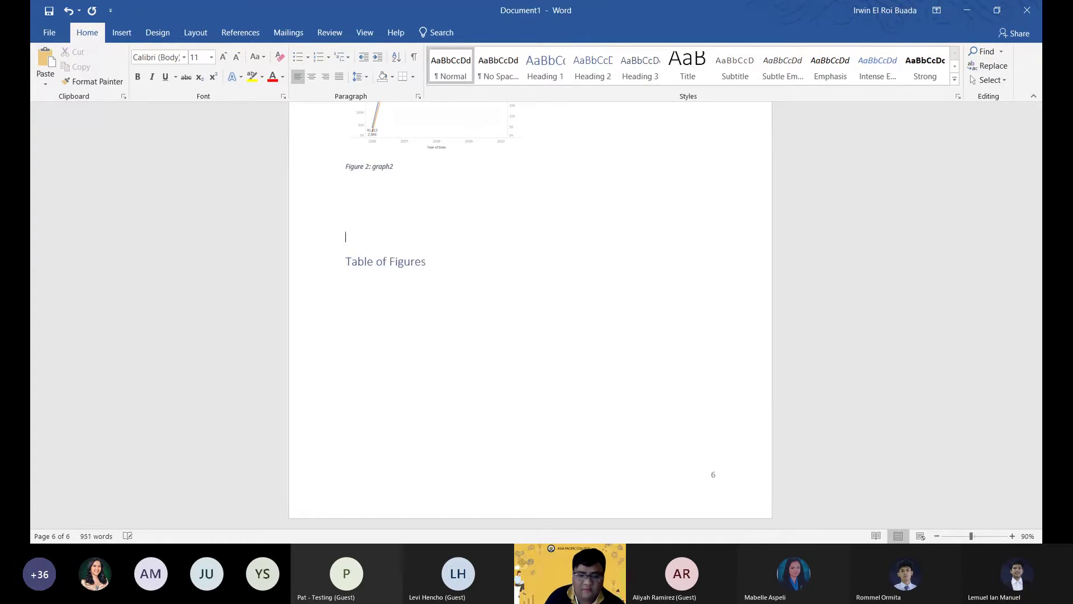
key(Return)
key(Return)
key(Return)
key(Return)
key(Return)
key(Return)
key(Return)
key(Return)
key(Return)
key(Return)
key(Return)
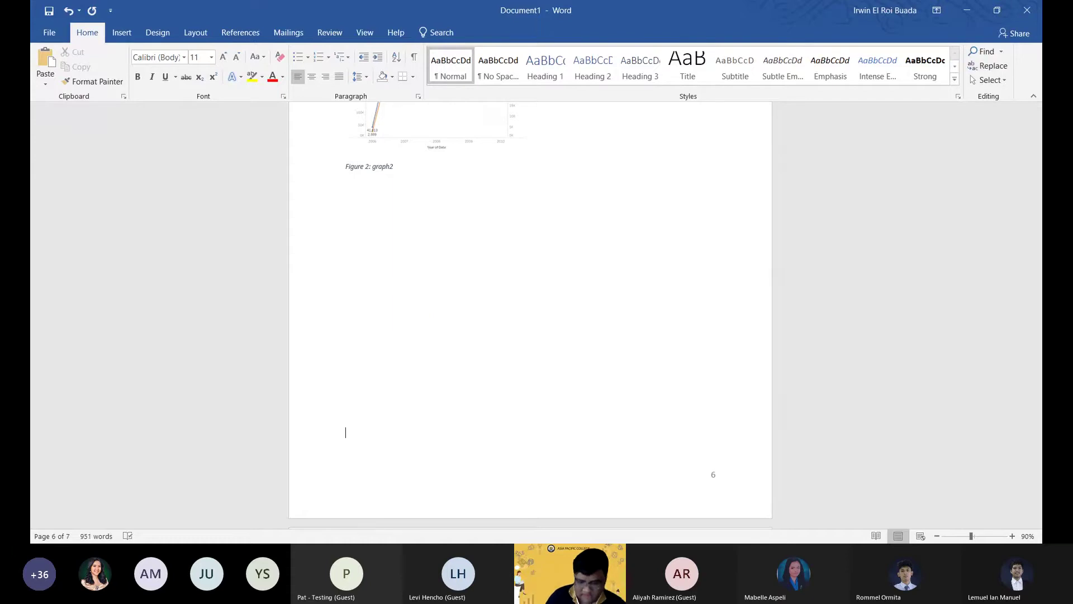
scroll(546, 423, down, 7)
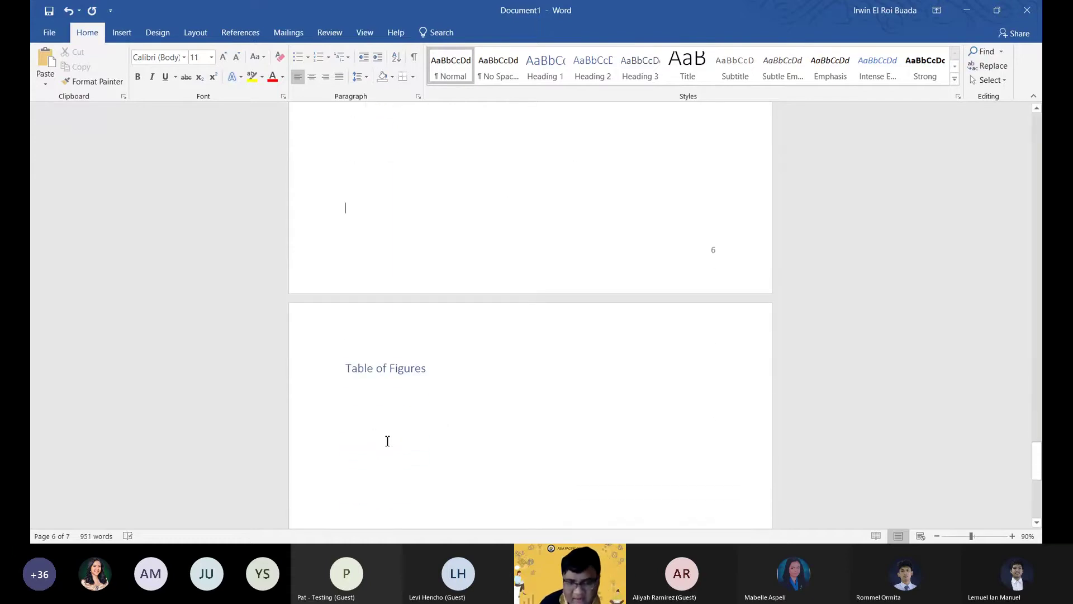
click(365, 414)
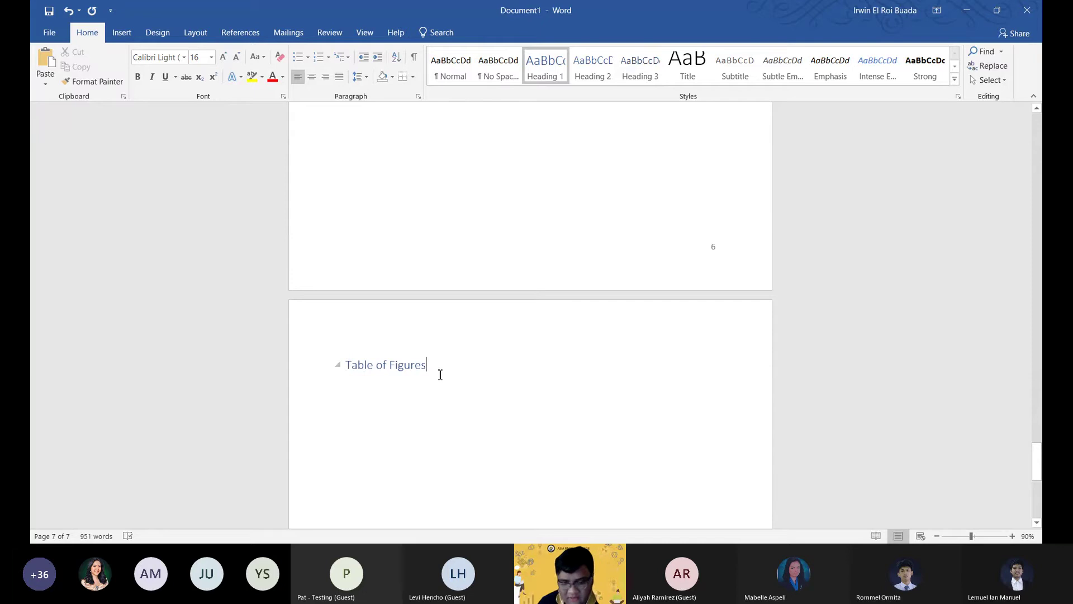
Add an empty body line below the 'Table of Figures' heading on page 7.
key(Return)
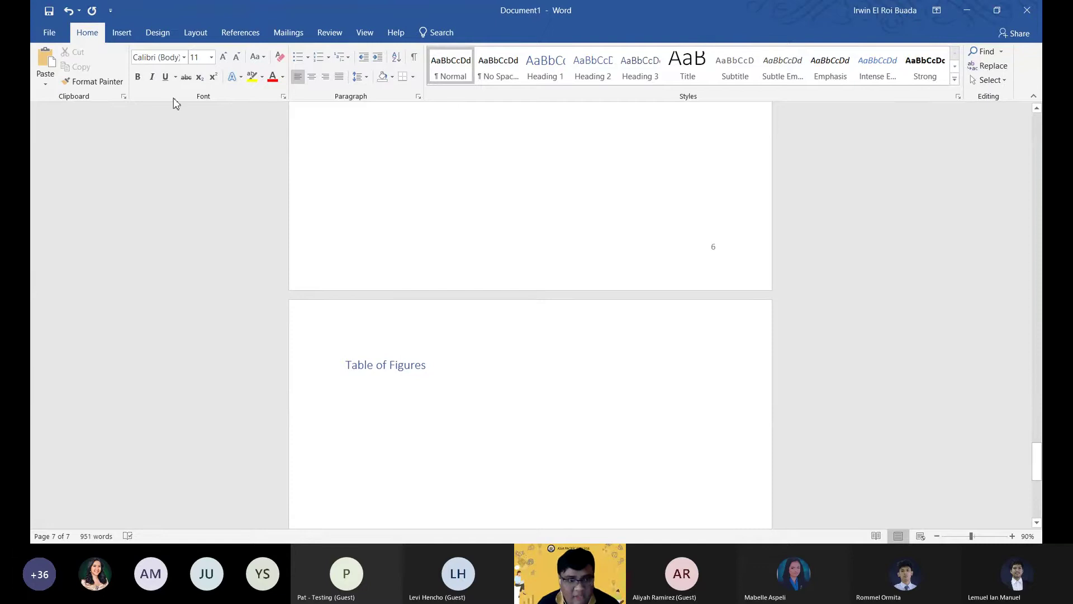
scroll(173, 98, down, 4)
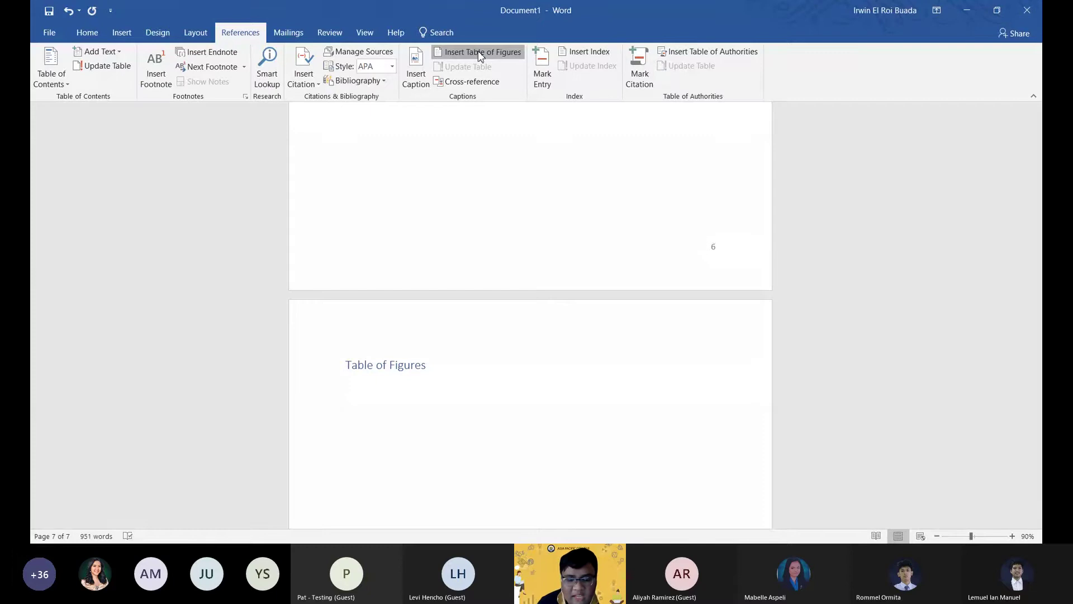
Insert a Figure-label table of figures listing graph1 (page 5) and graph2 (page 6), then test an entry link.
click(479, 56)
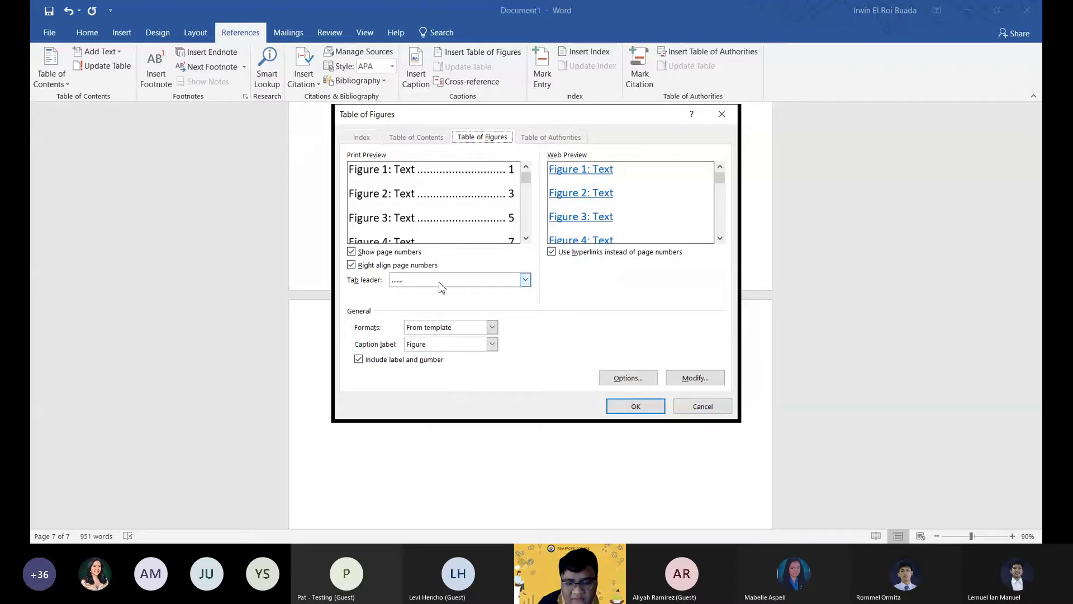
click(475, 348)
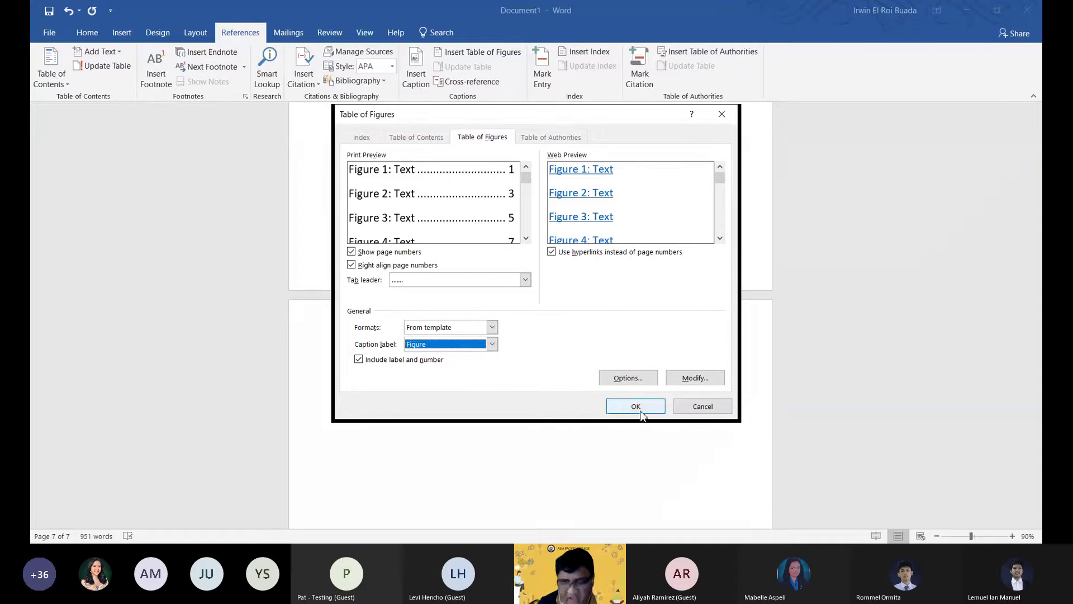
click(634, 405)
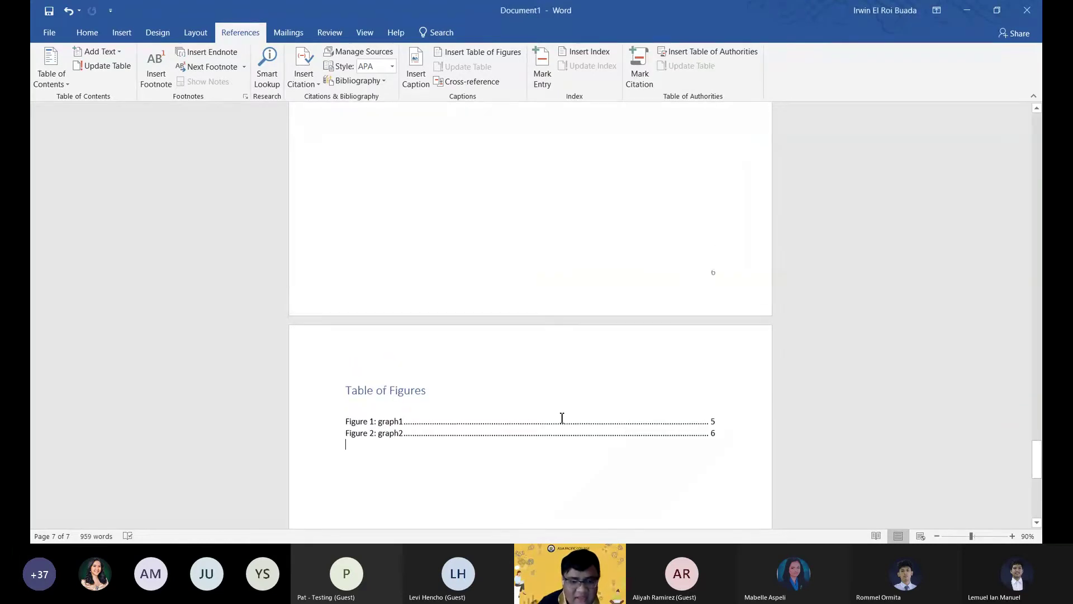
scroll(562, 418, down, 3)
scroll(408, 280, down, 3)
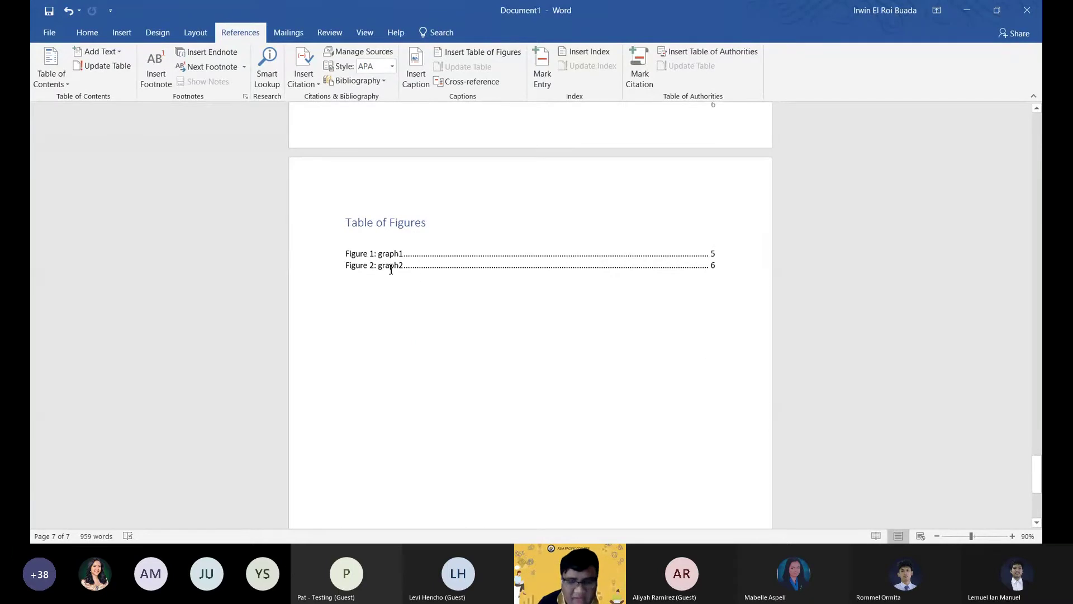
scroll(390, 269, up, 3)
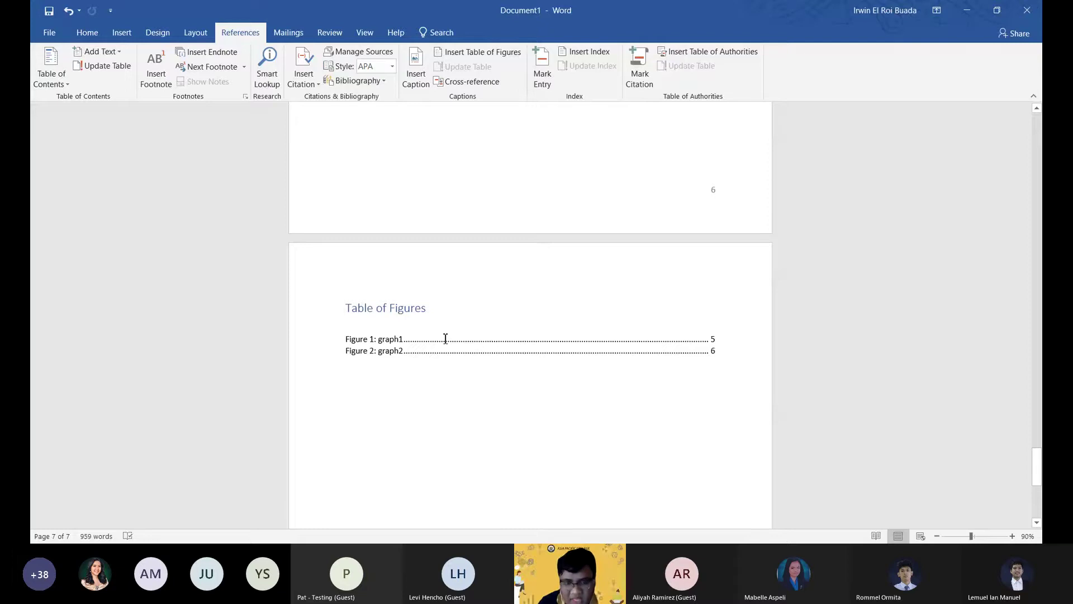
ctrl+click(702, 350)
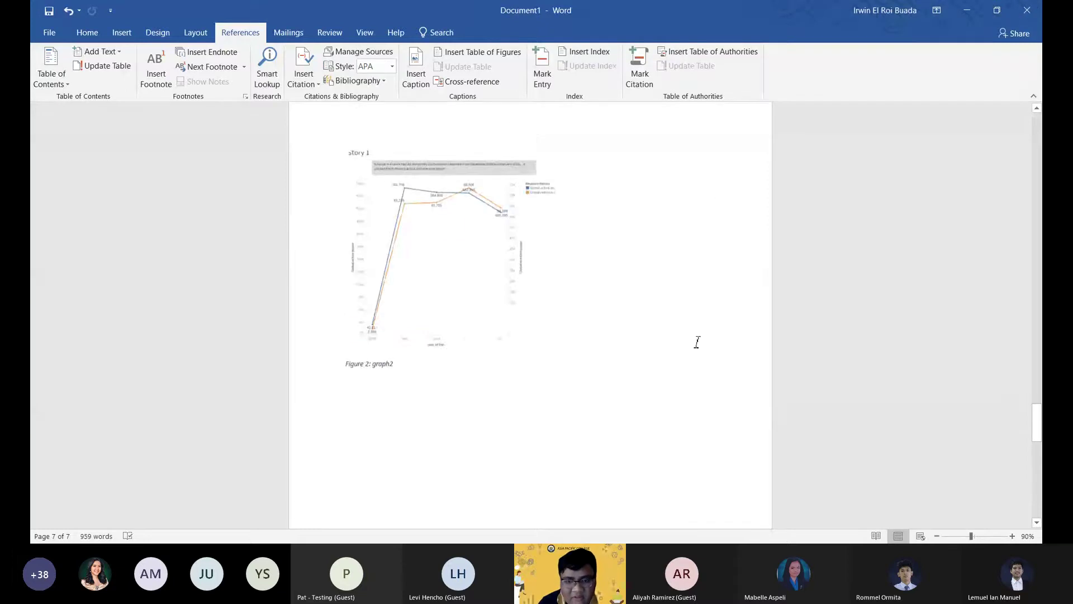
scroll(697, 343, up, 15)
scroll(388, 294, up, 3)
Check the placement of the Figure 1 and Figure 2 graphs.
click(476, 232)
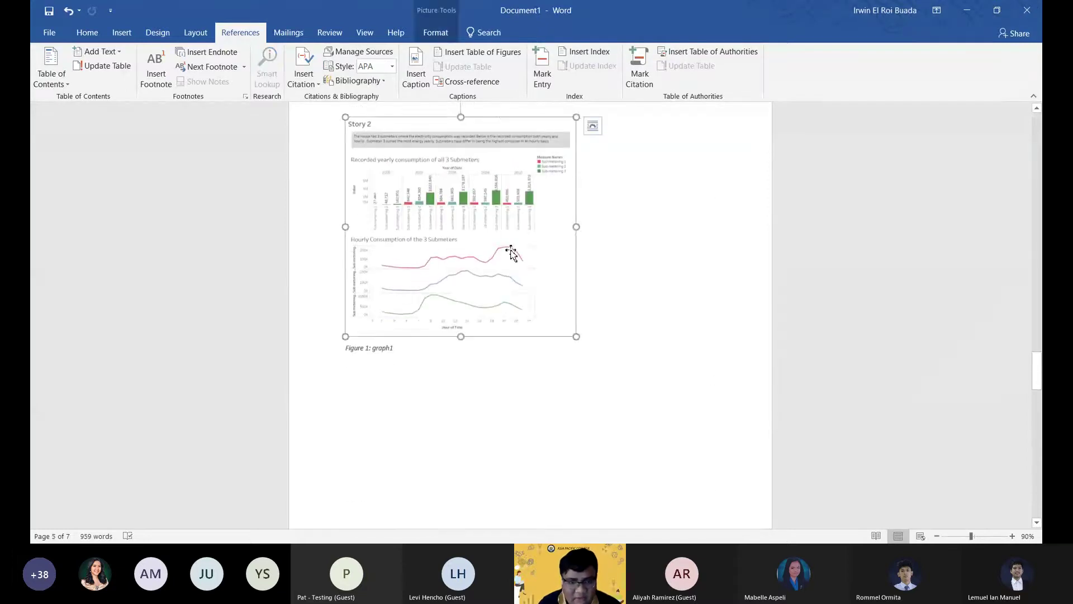
scroll(476, 223, down, 17)
scroll(530, 272, down, 10)
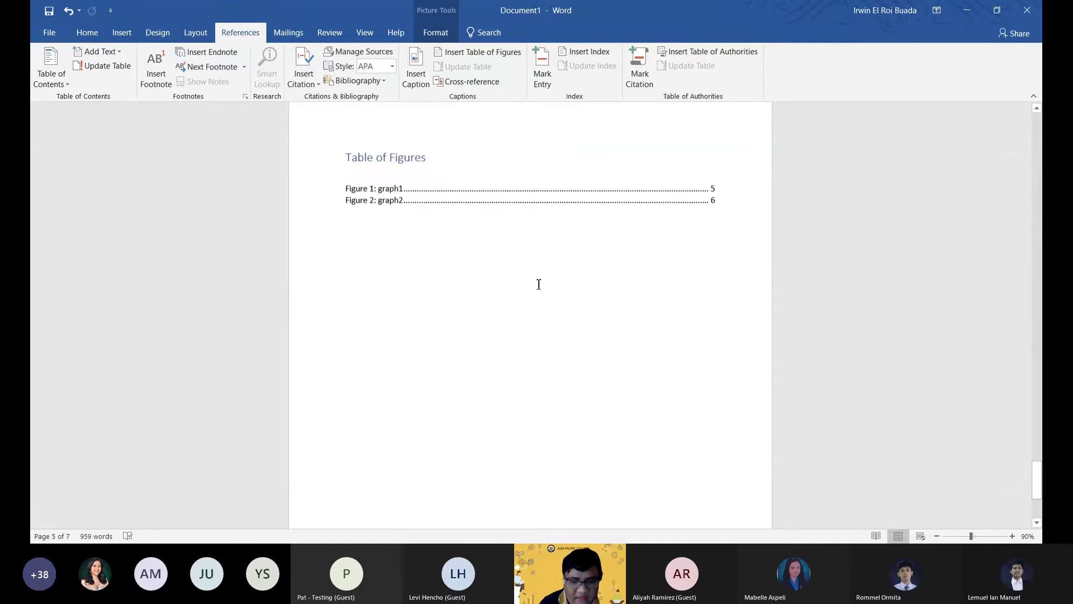
scroll(374, 350, up, 3)
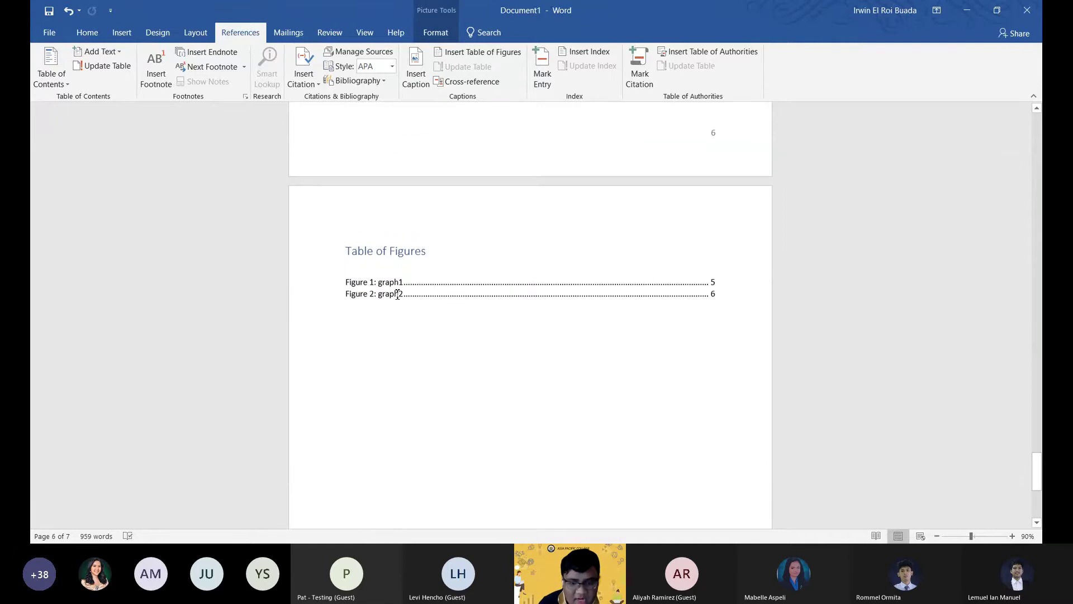
scroll(575, 374, up, 10)
scroll(390, 297, up, 3)
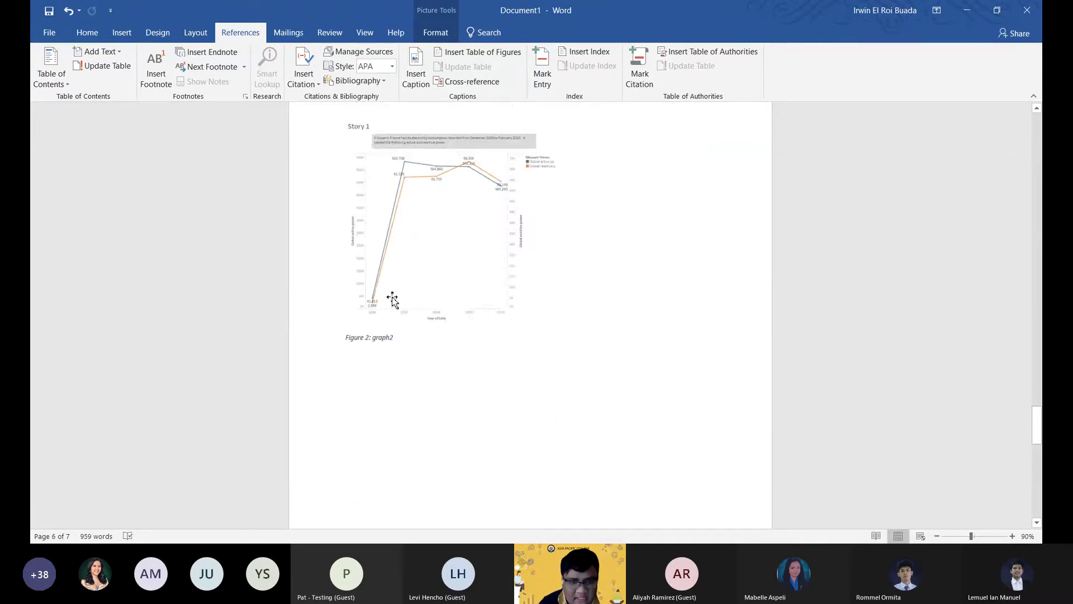
click(405, 254)
scroll(410, 256, down, 7)
scroll(482, 322, up, 12)
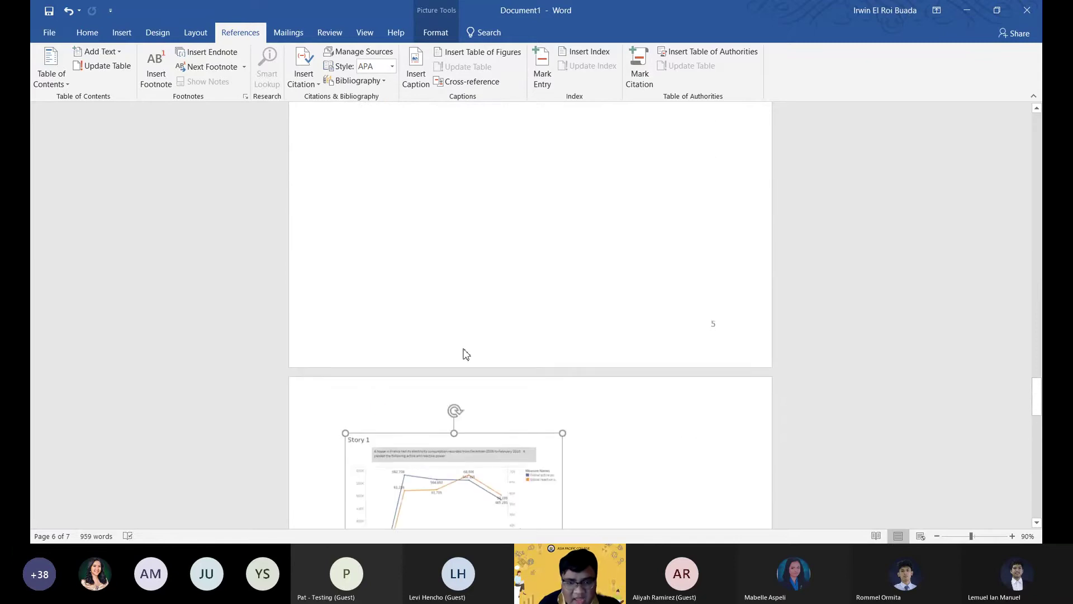
scroll(459, 358, down, 6)
scroll(396, 224, up, 7)
Place the caret below the Figure 1 caption to push the Story 1 chart down.
click(401, 256)
scroll(413, 285, up, 2)
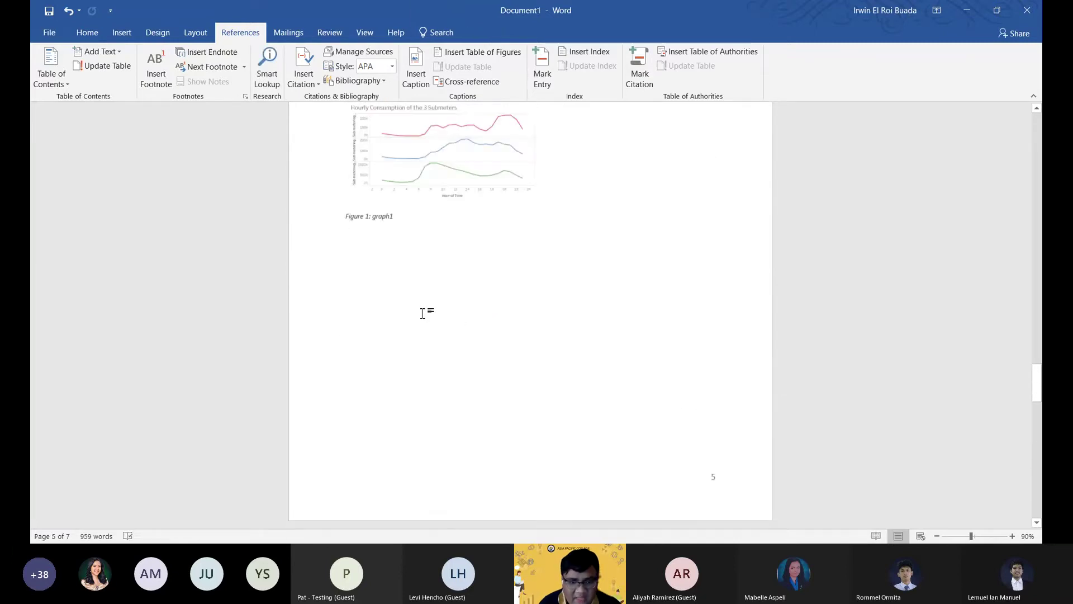
scroll(428, 322, down, 1)
scroll(376, 322, down, 3)
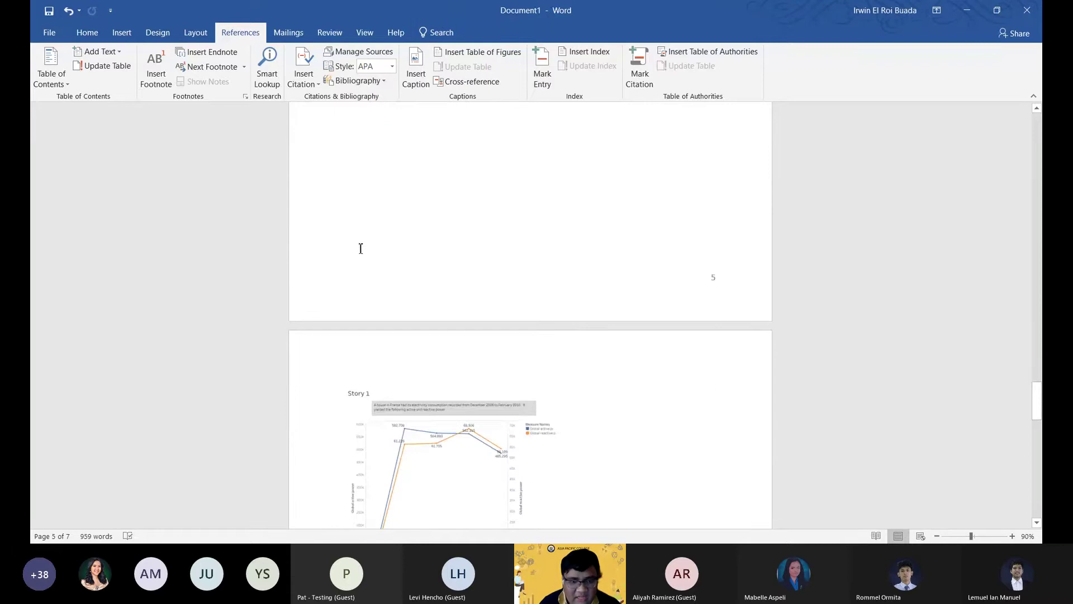
double_click(366, 213)
scroll(475, 335, down, 12)
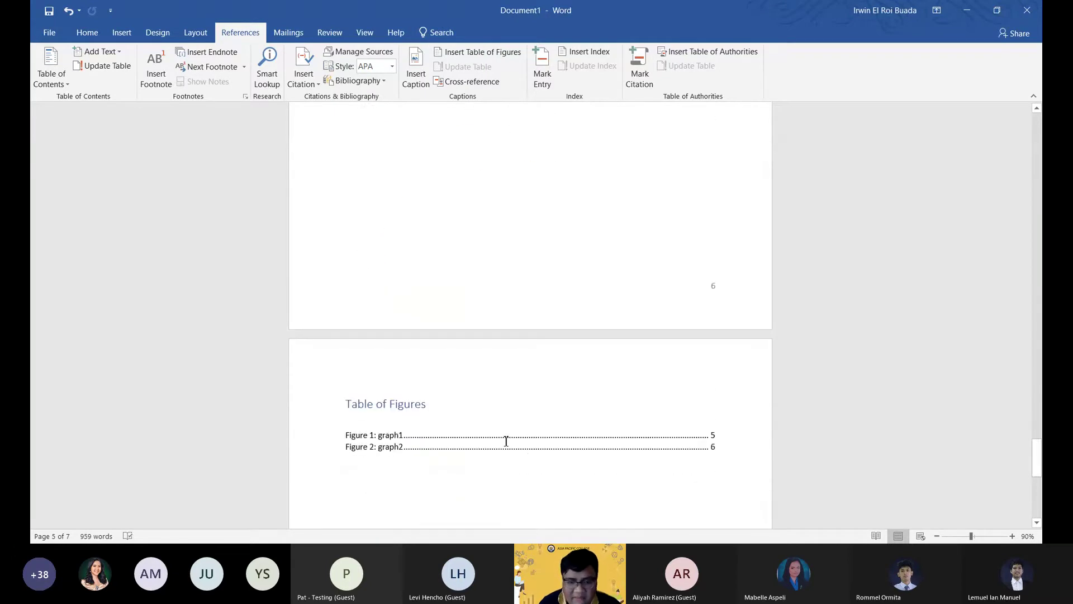
scroll(405, 431, up, 6)
scroll(666, 489, down, 4)
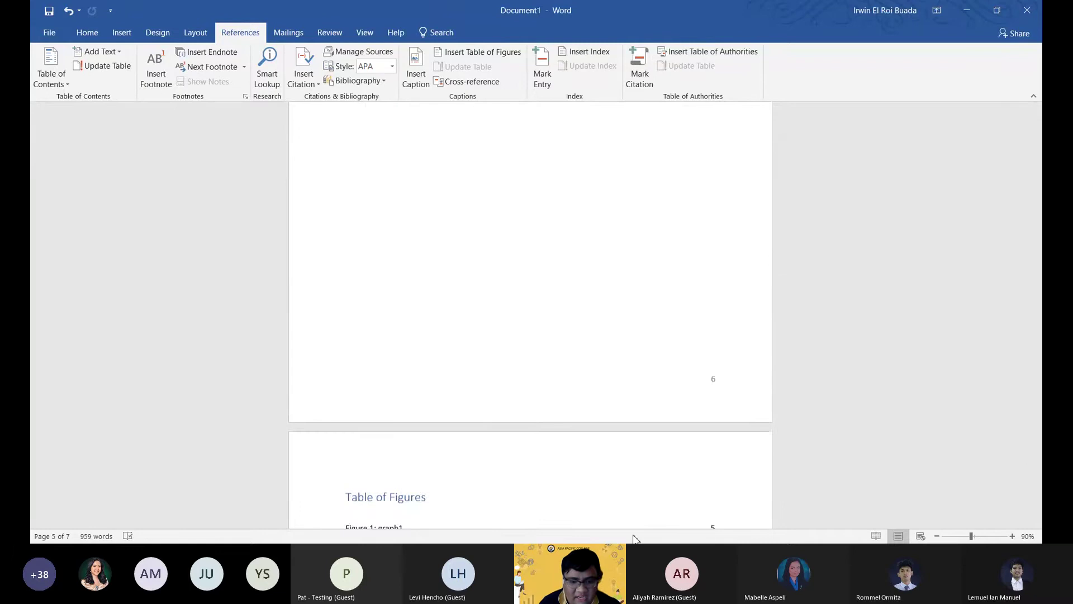
scroll(505, 404, up, 12)
Insert a blank line before the Story 1 chart to push it onto a later page.
key(Return)
key(Return)
key(Return)
key(Return)
key(Return)
key(Return)
key(Return)
key(Return)
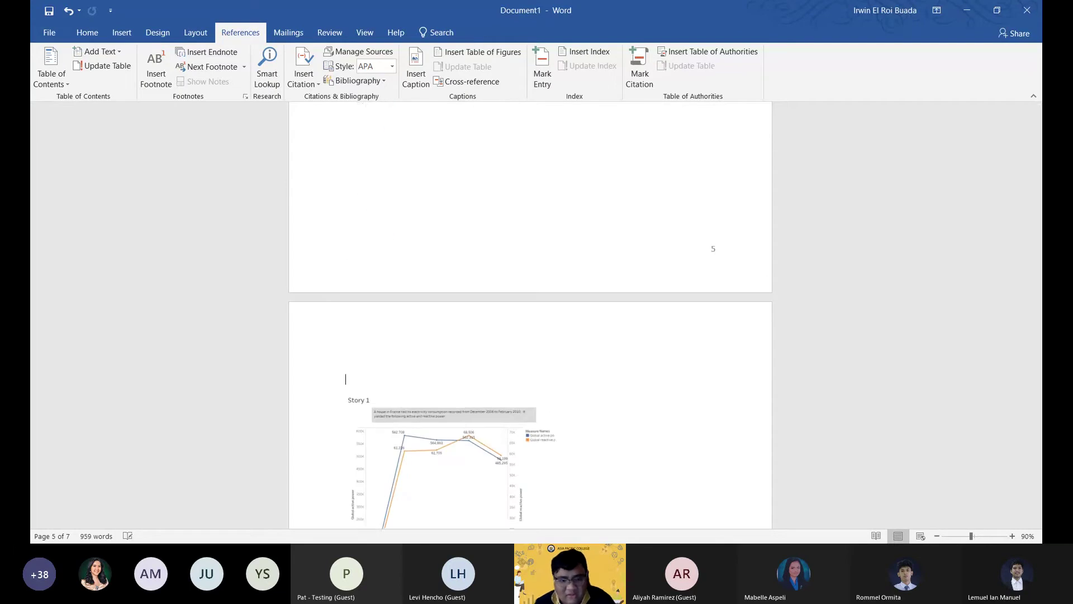
scroll(518, 384, down, 9)
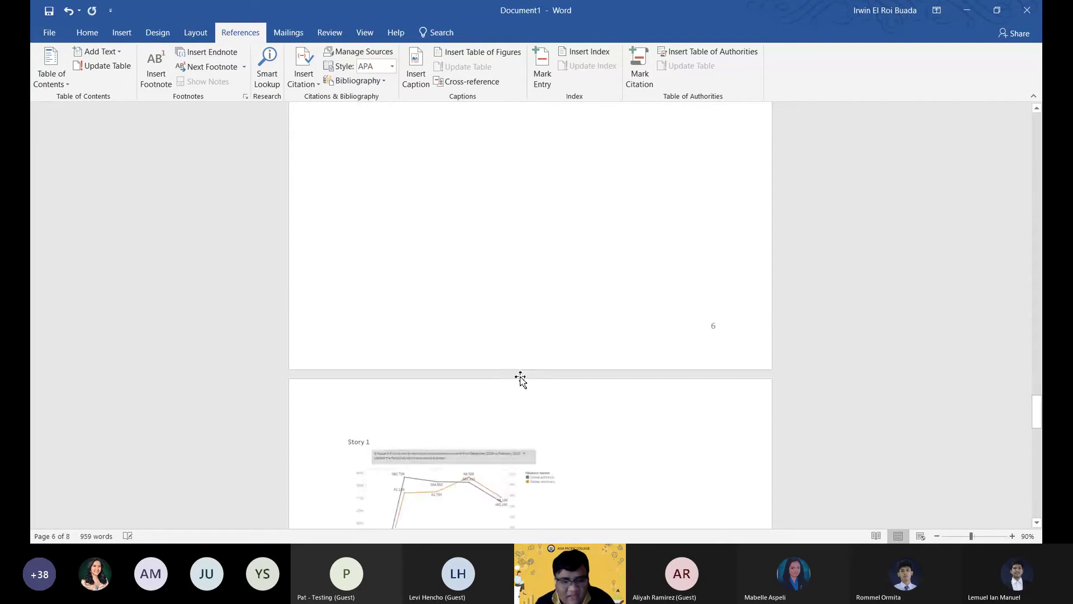
scroll(543, 340, down, 10)
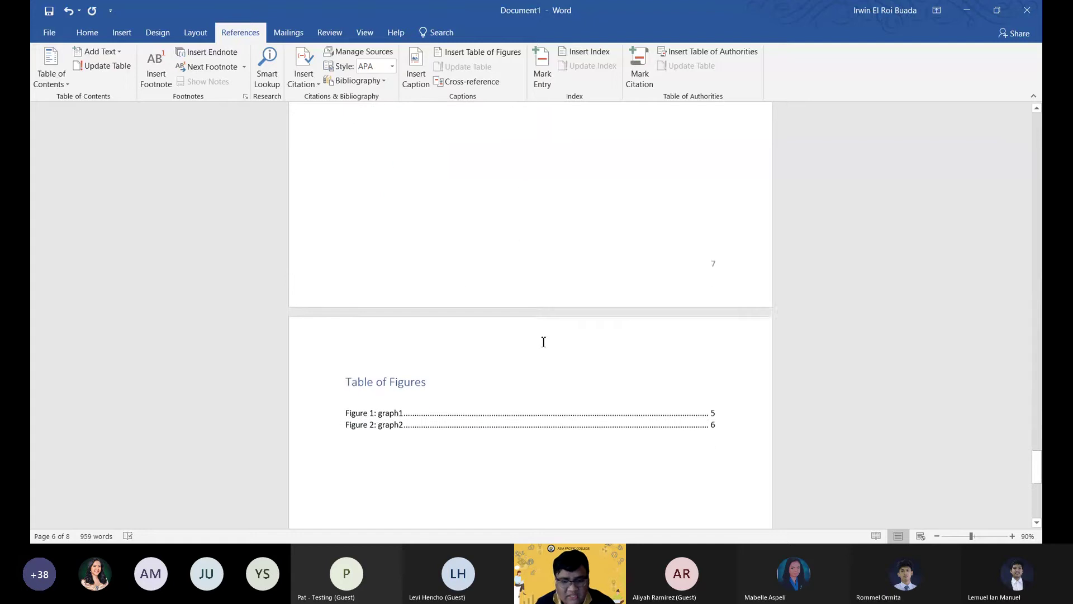
scroll(543, 360, up, 3)
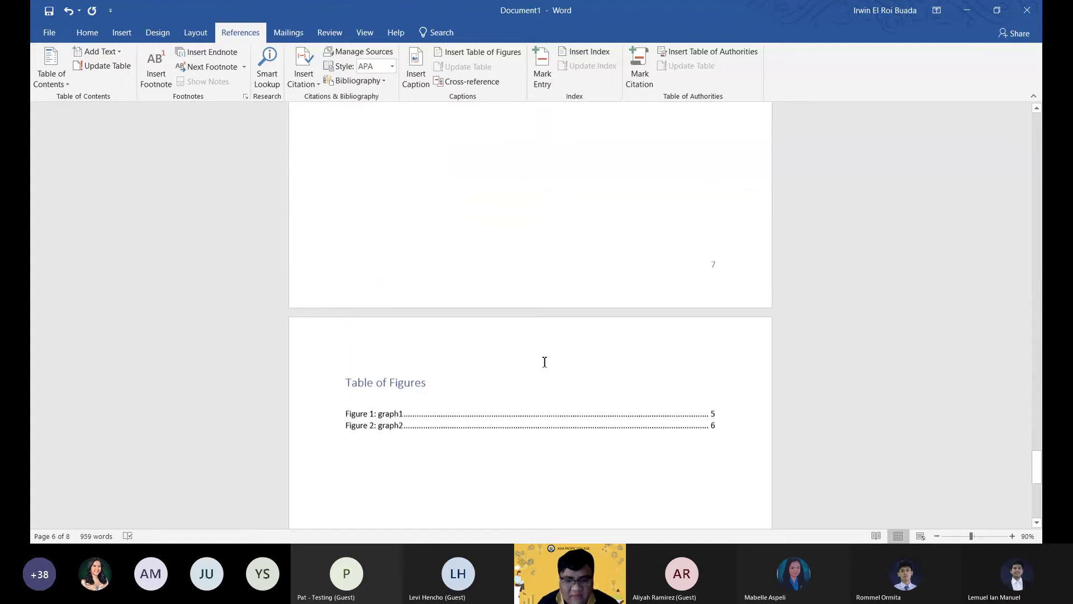
scroll(544, 361, up, 1)
Update only the page numbers in the Table of Figures so graph2 lists page 7.
click(444, 436)
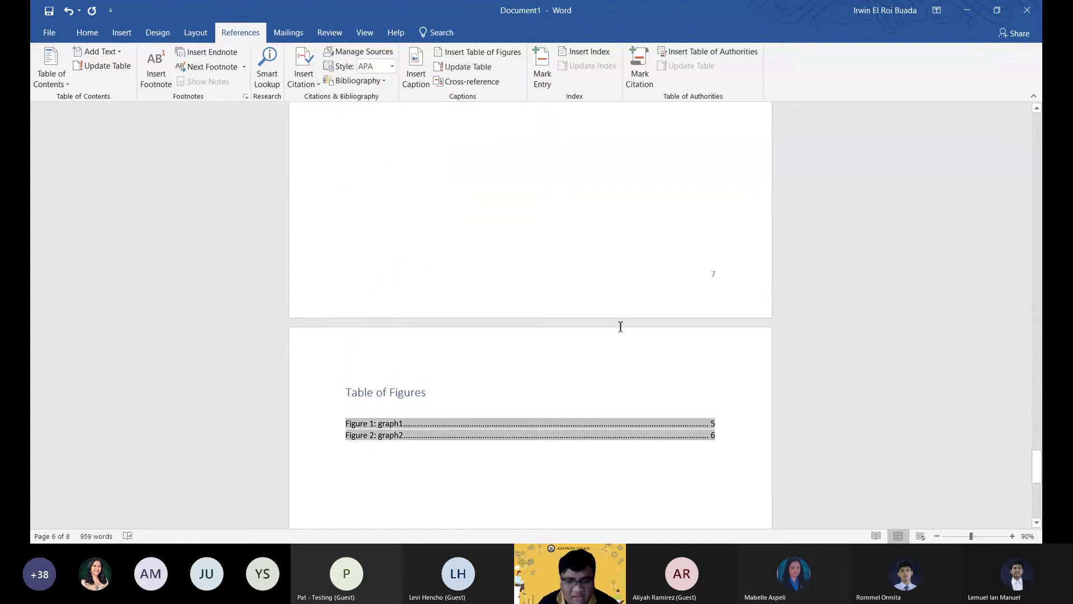
scroll(621, 326, up, 1)
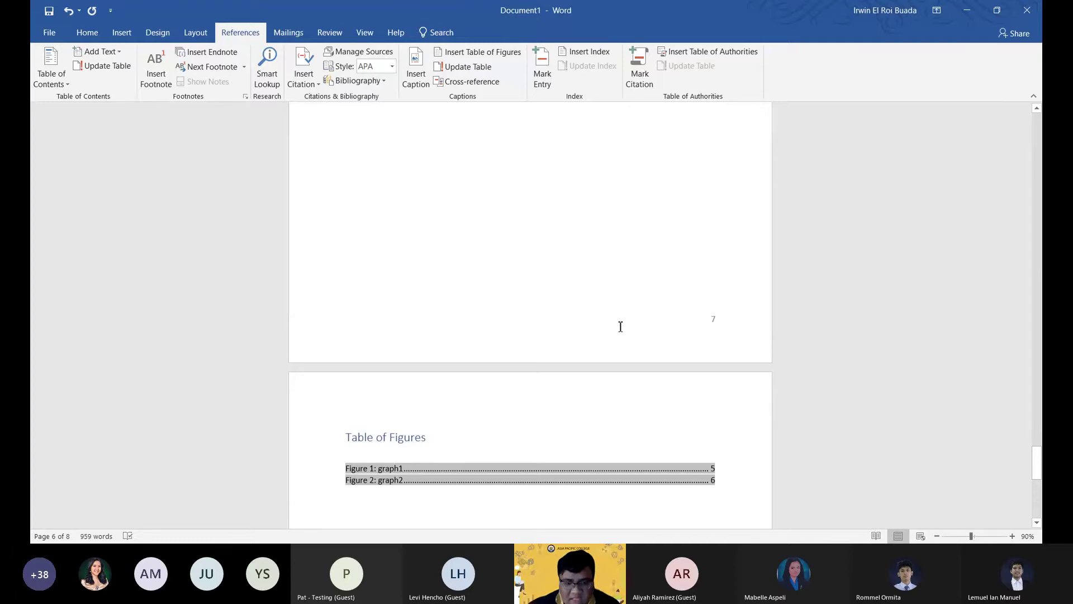
scroll(559, 363, down, 2)
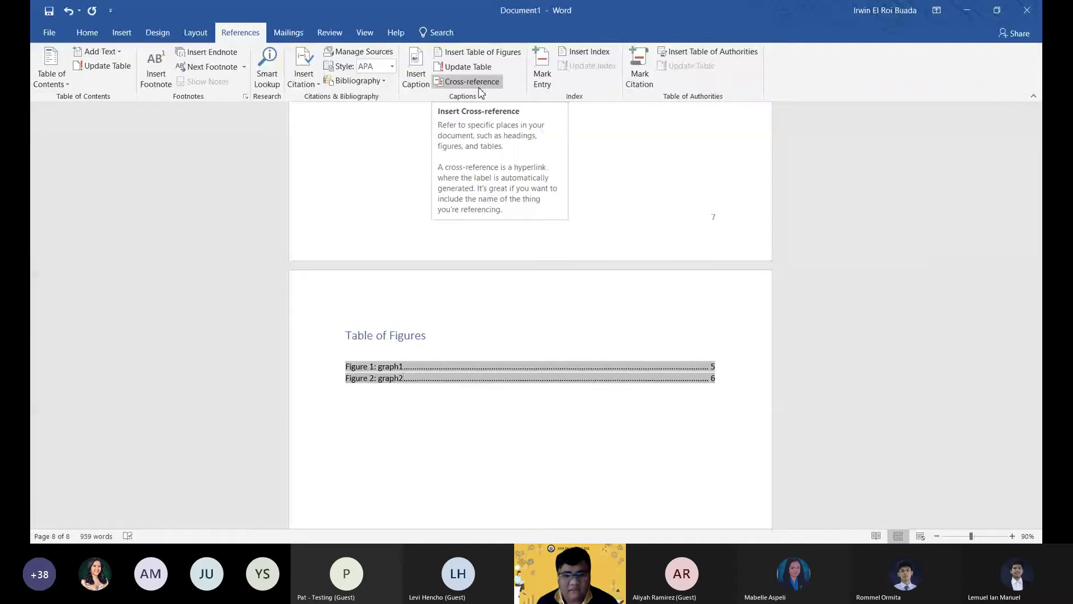
click(465, 68)
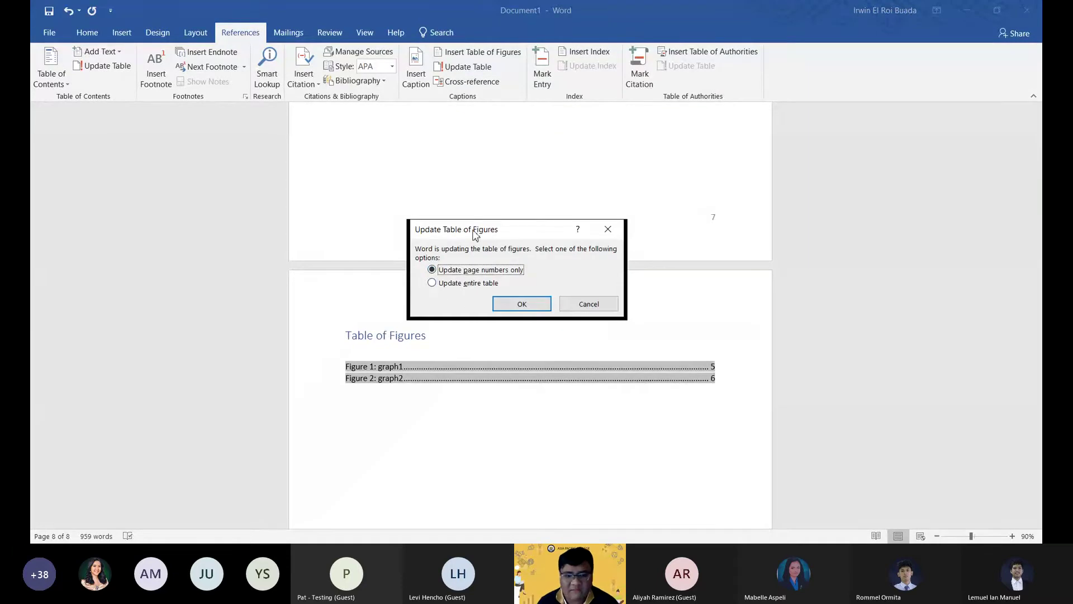
click(527, 314)
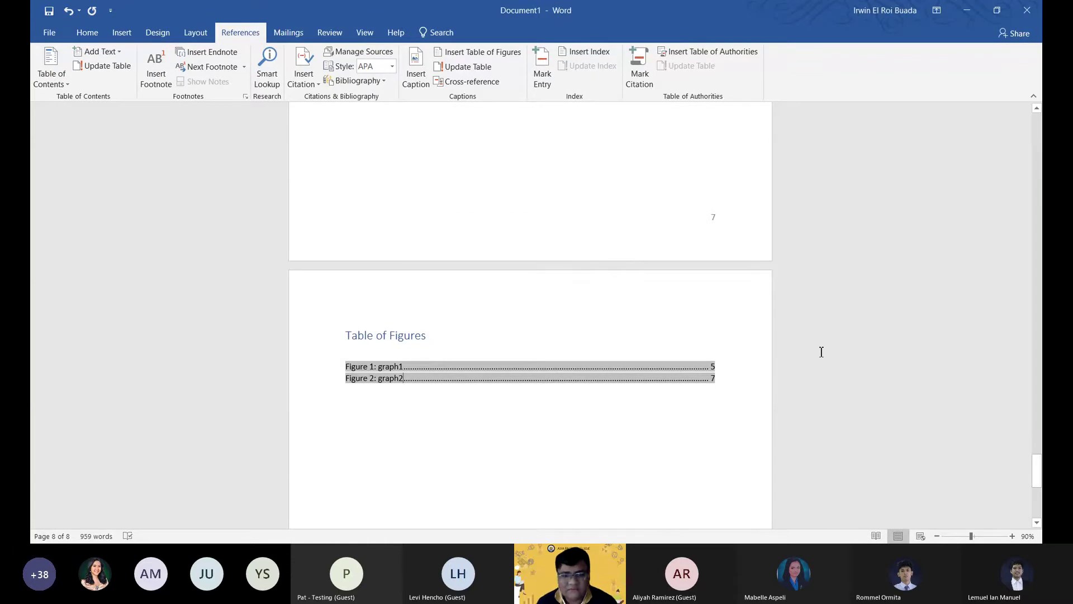
Select the Figure 2 graph and inspect the empty space on page 6 above it.
scroll(752, 302, up, 10)
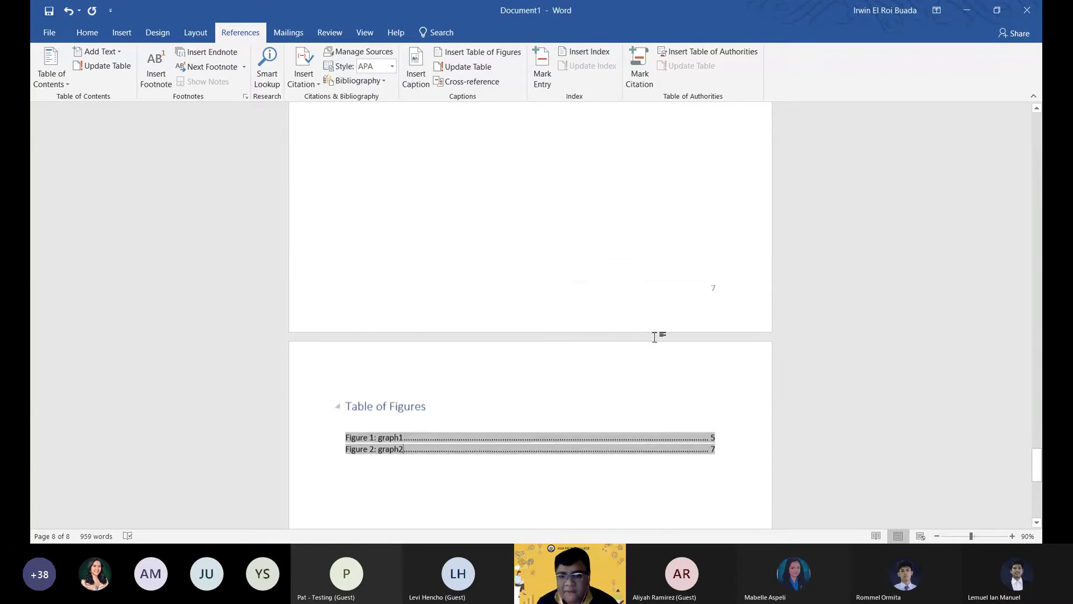
scroll(726, 390, down, 10)
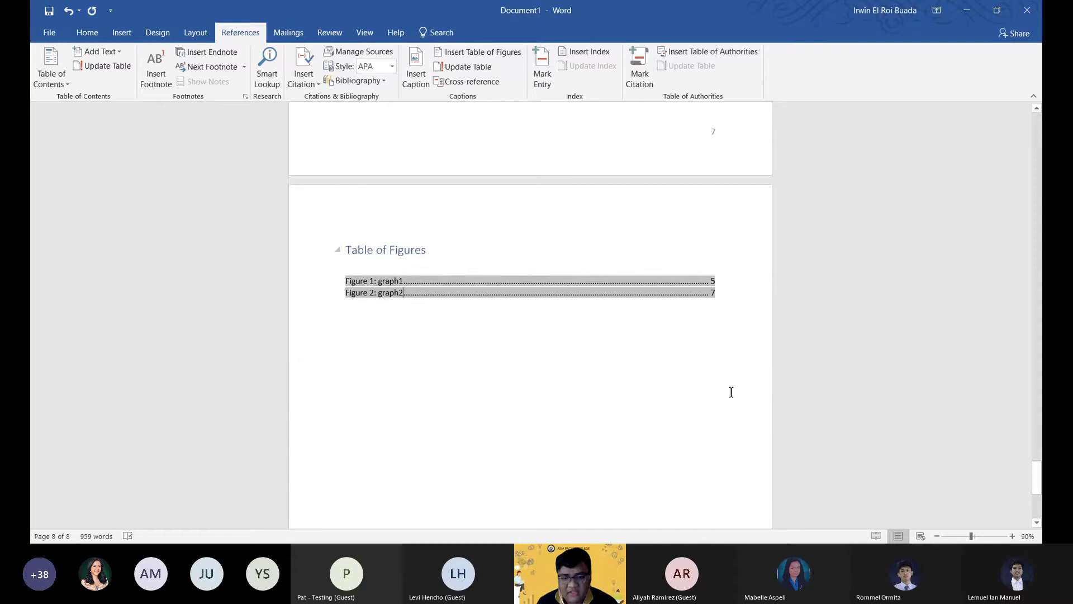
scroll(724, 403, up, 3)
scroll(724, 391, down, 2)
scroll(438, 309, up, 10)
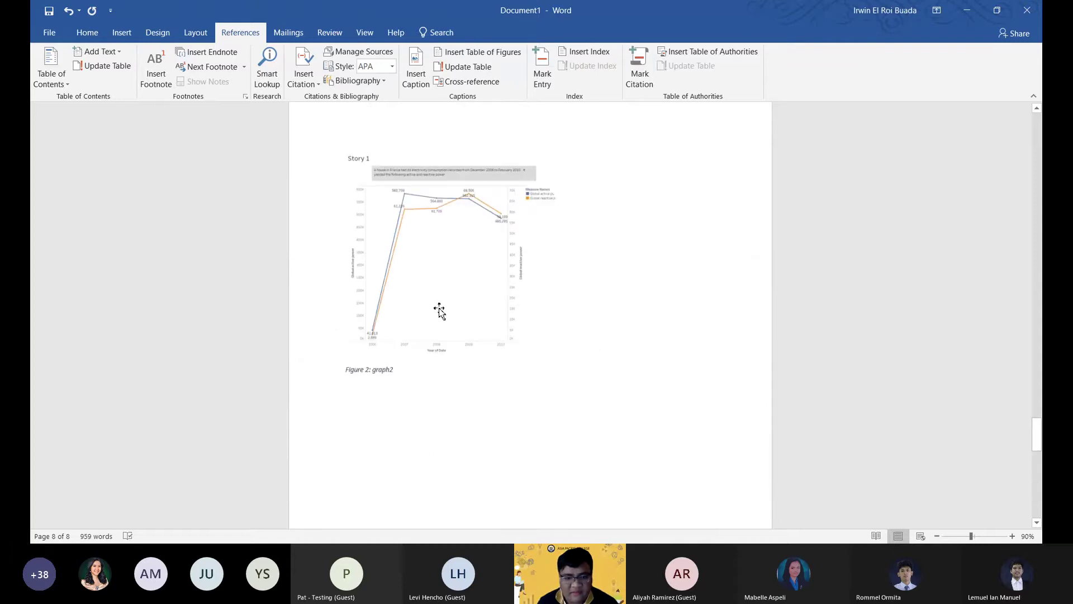
scroll(457, 335, down, 3)
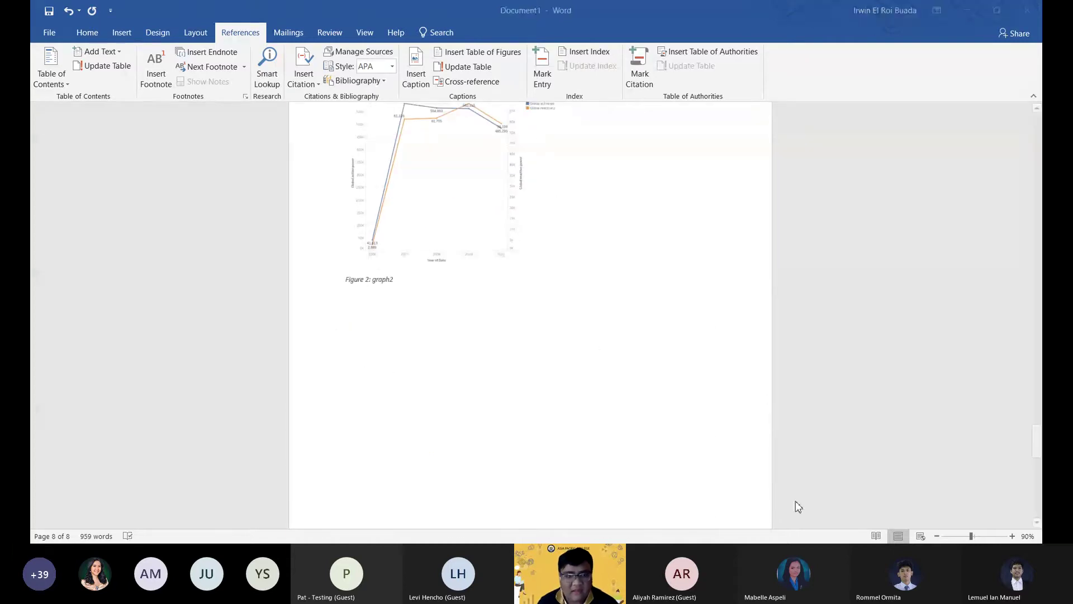
click(464, 206)
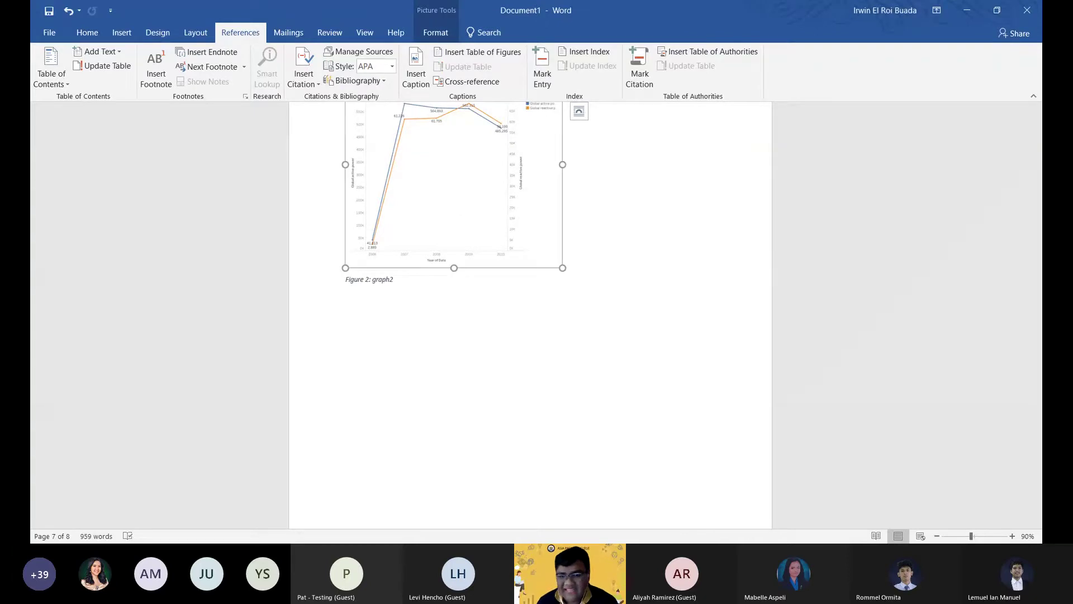
scroll(667, 443, down, 3)
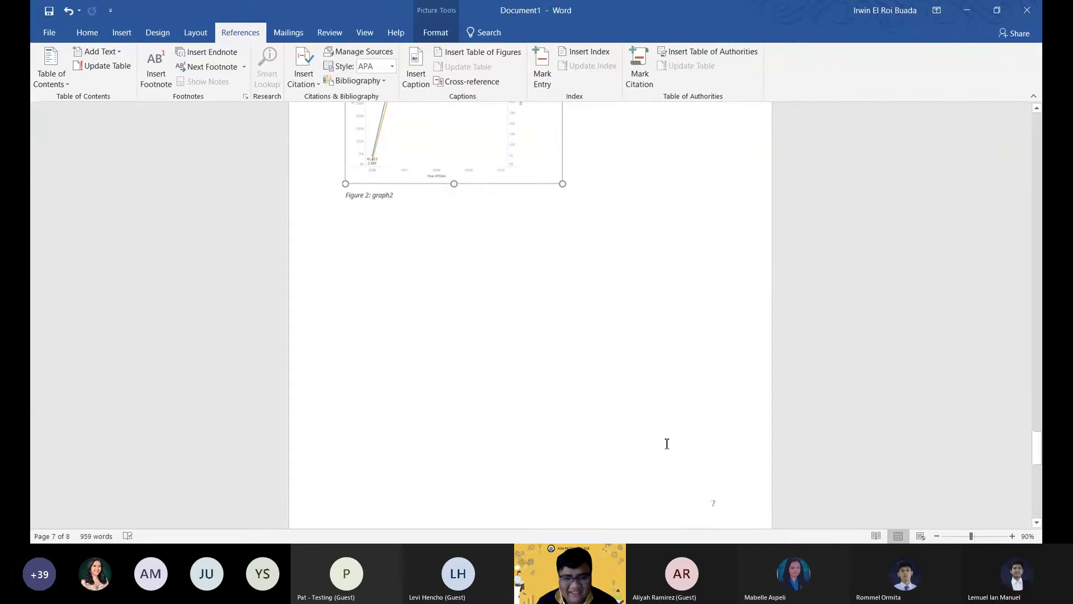
scroll(628, 454, down, 1)
scroll(629, 455, up, 5)
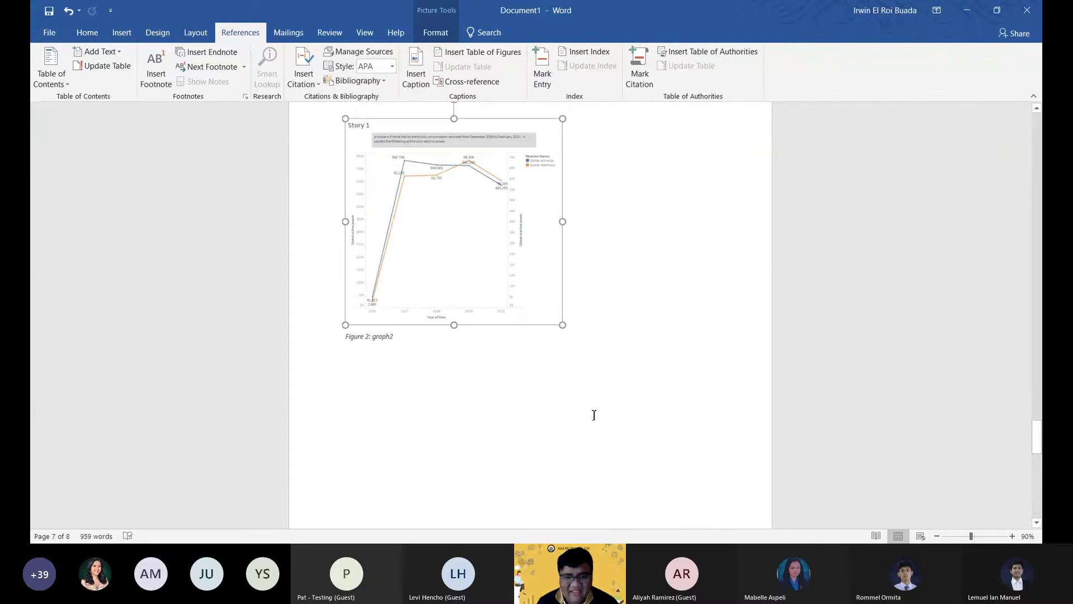
scroll(594, 415, down, 12)
scroll(563, 371, up, 2)
scroll(568, 373, down, 2)
scroll(559, 358, up, 10)
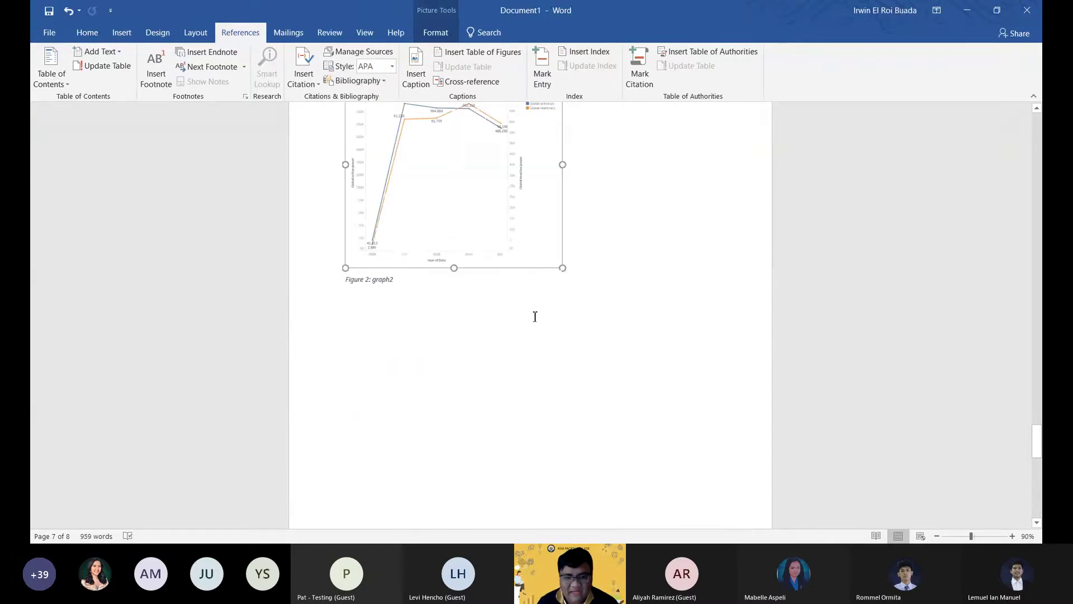
scroll(714, 443, down, 10)
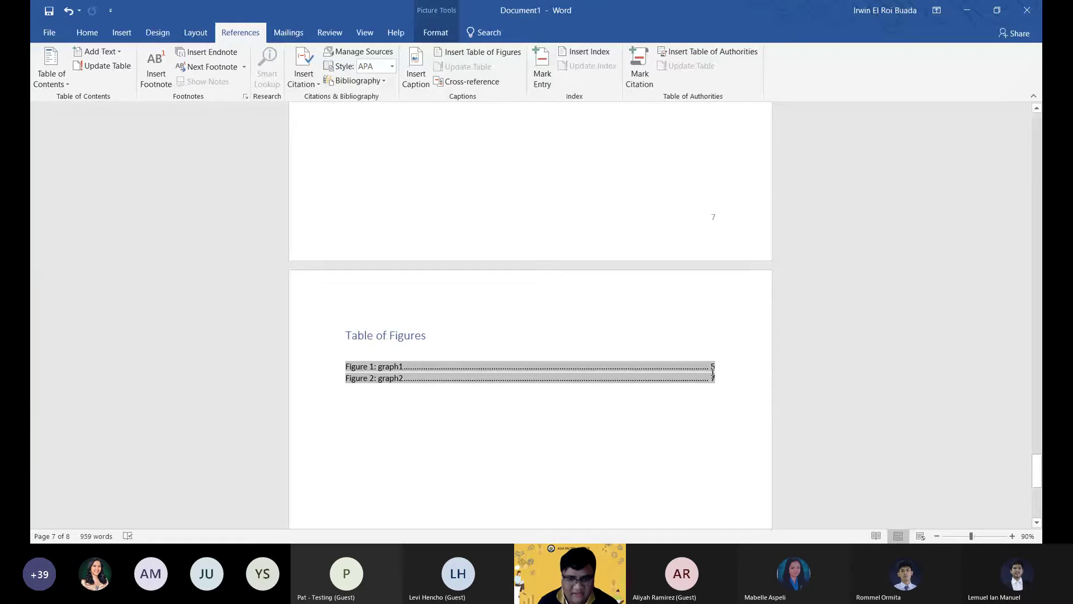
scroll(695, 380, up, 1)
scroll(695, 380, up, 10)
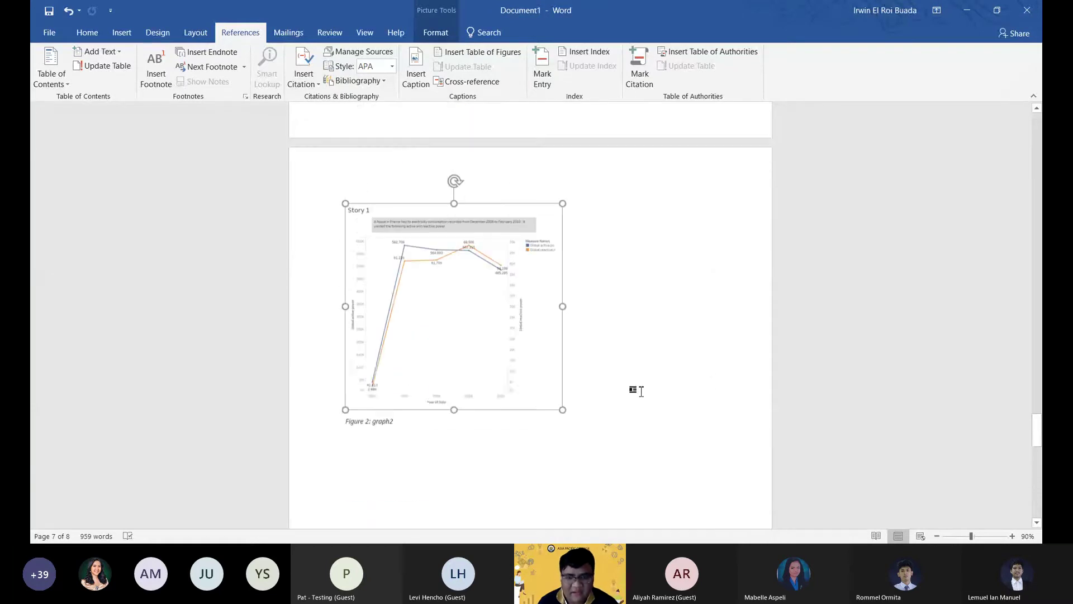
Remove the empty paragraphs on page 6, leaving one blank line above the Story 1 graph.
click(385, 187)
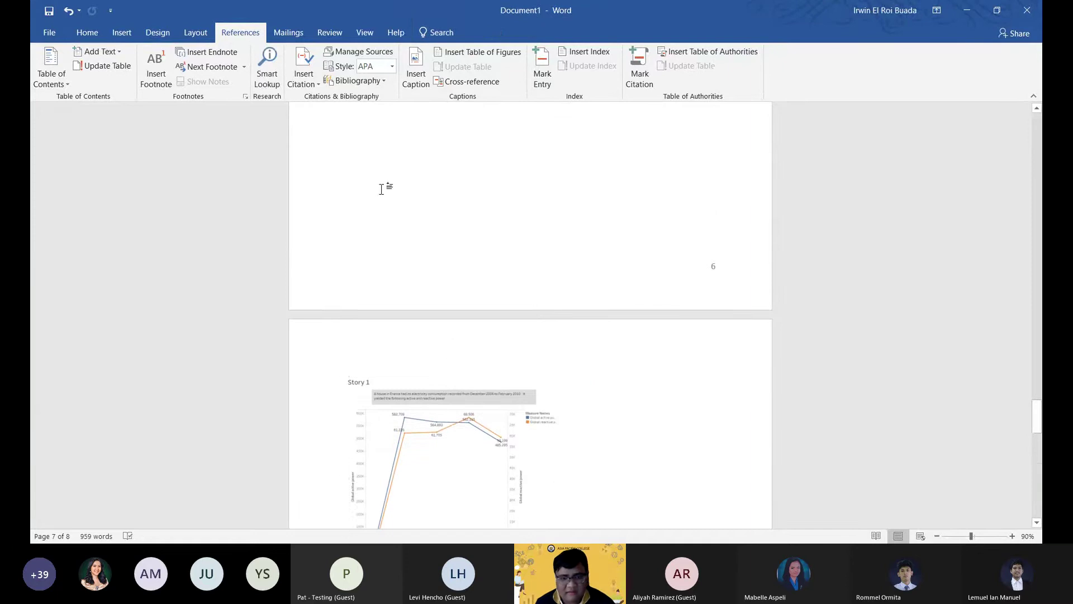
scroll(363, 295, up, 2)
click(370, 295)
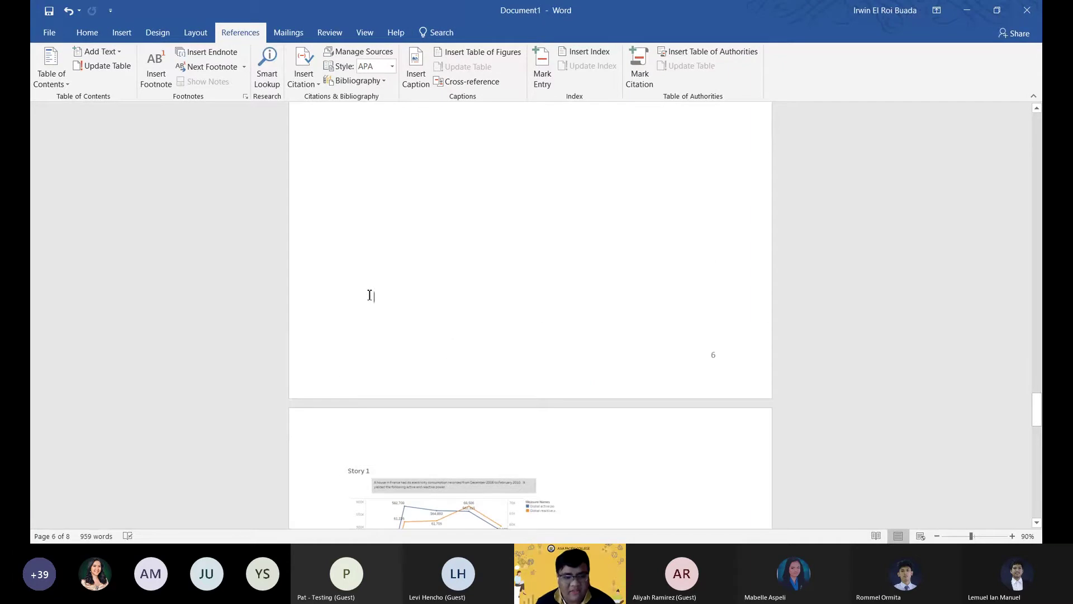
key(BackSpace)
key(BackSpace)
key(BackSpace)
key(BackSpace)
key(BackSpace)
key(BackSpace)
key(BackSpace)
key(BackSpace)
key(BackSpace)
key(BackSpace)
key(BackSpace)
key(BackSpace)
key(BackSpace)
key(BackSpace)
key(BackSpace)
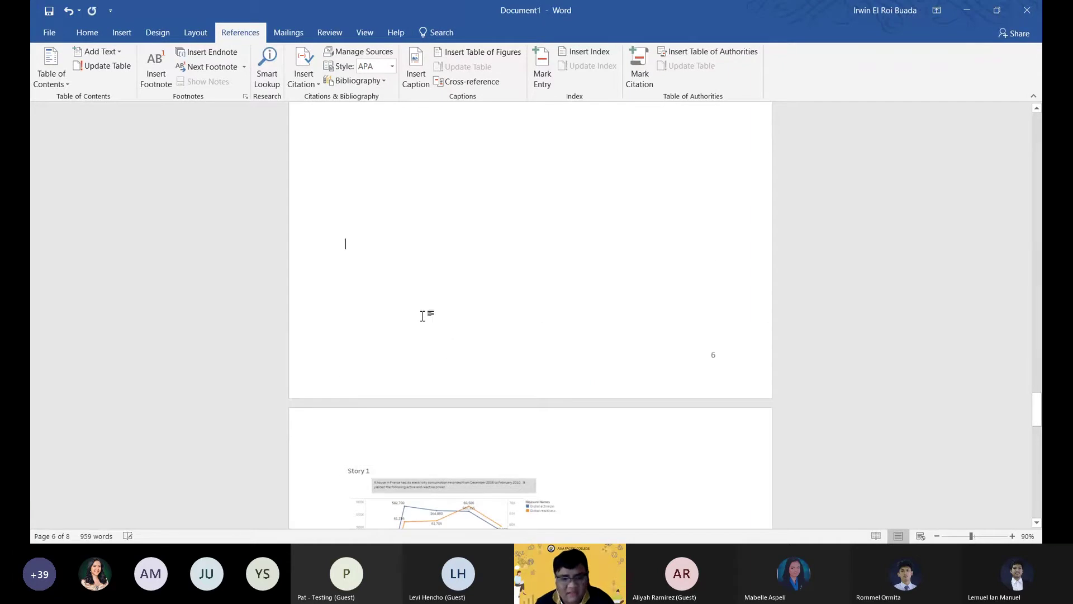
key(Return)
key(Return)
key(Return)
key(Return)
key(Return)
key(Return)
key(Return)
key(Return)
key(Return)
key(Return)
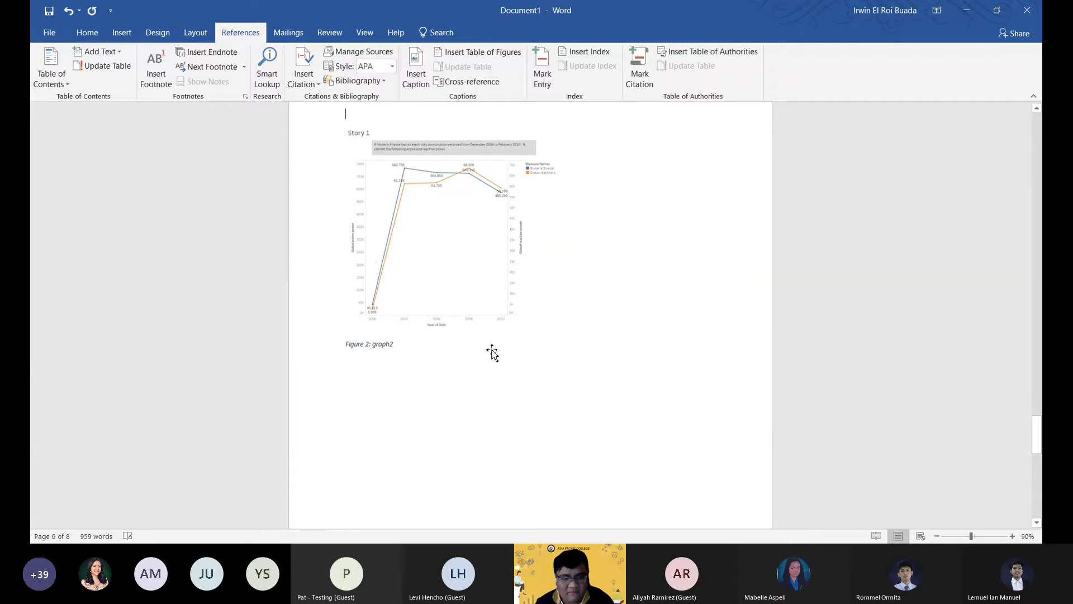
scroll(492, 352, down, 10)
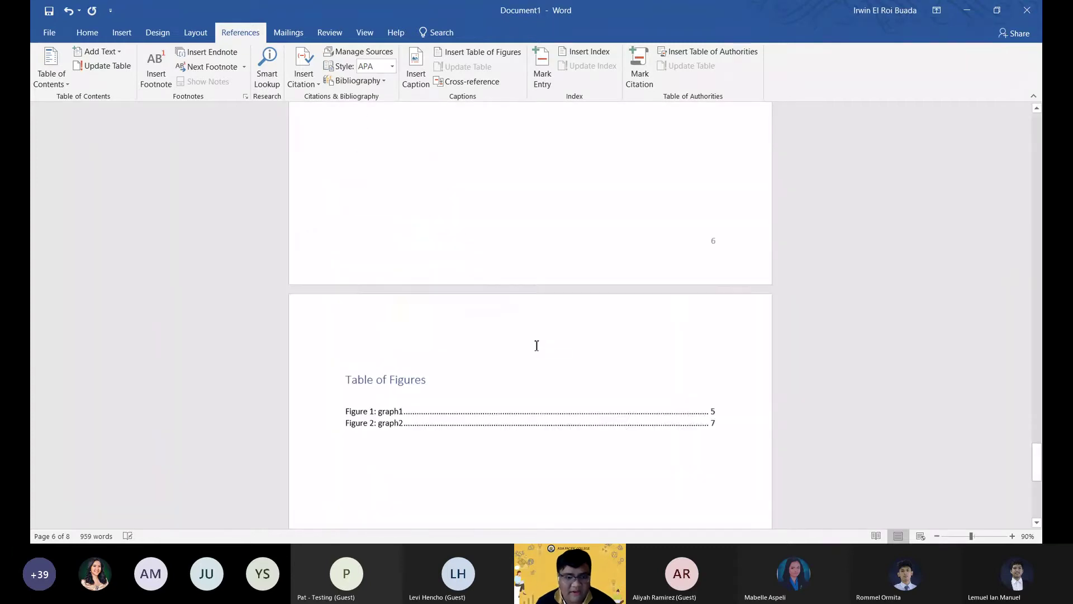
Update the Table of Figures page numbers only so graph2 lists page 6.
click(466, 214)
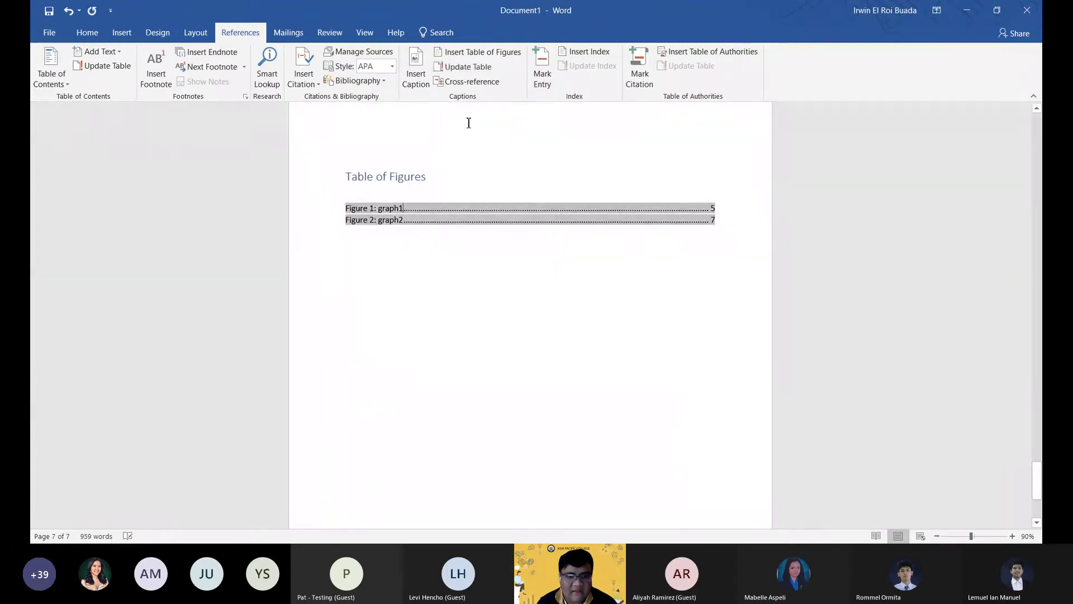
click(452, 68)
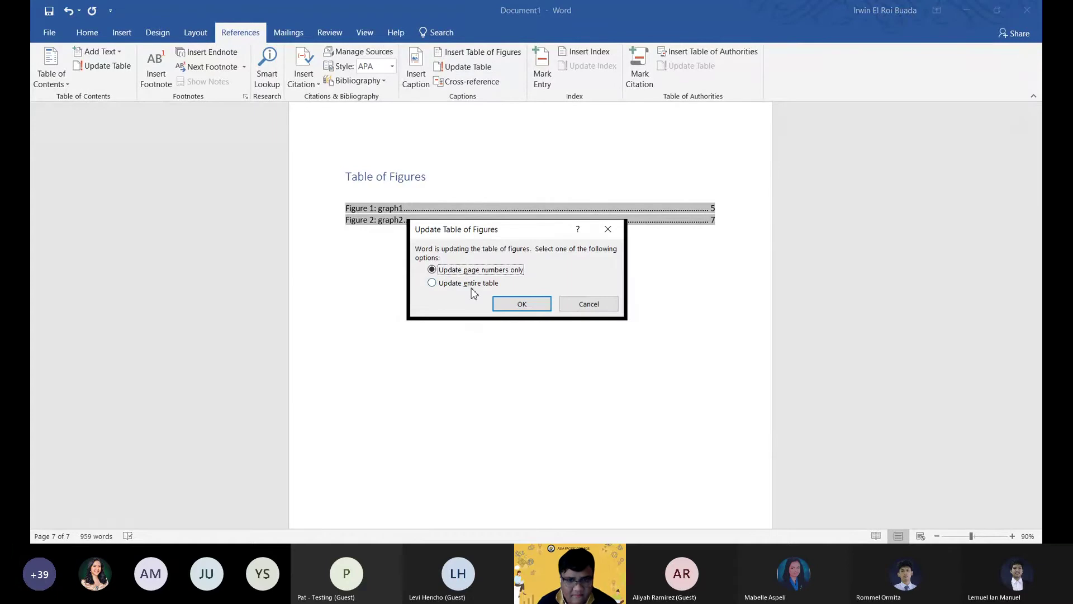
click(515, 304)
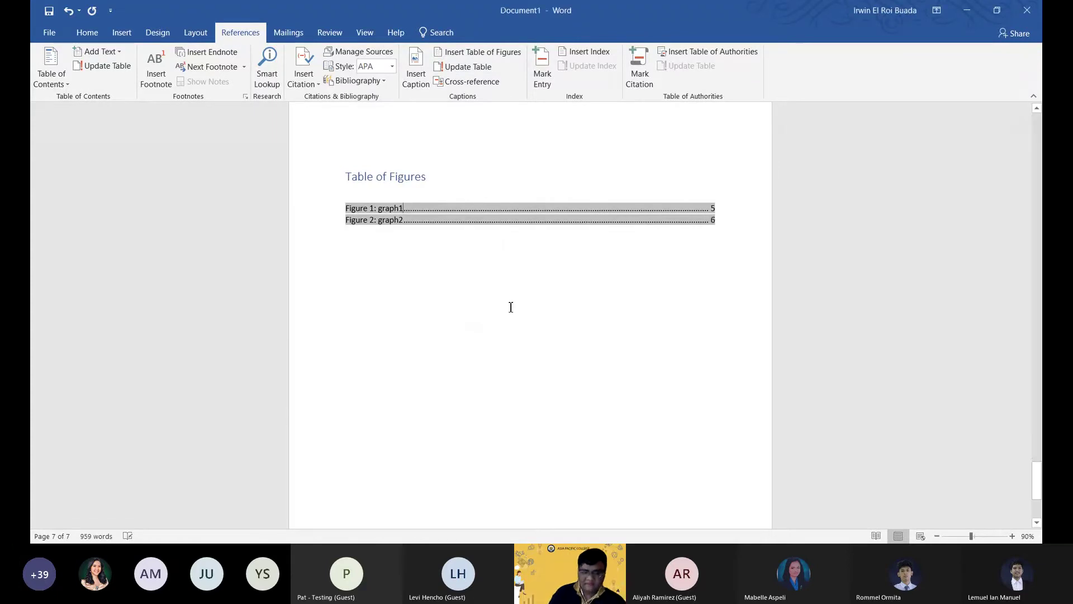
scroll(711, 177, up, 3)
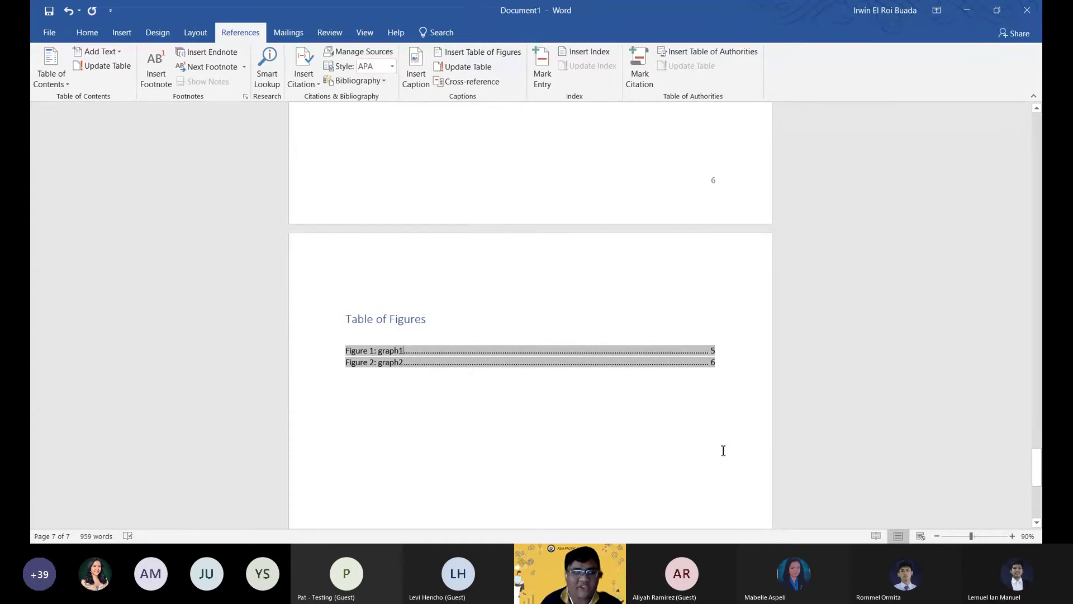
scroll(723, 450, up, 4)
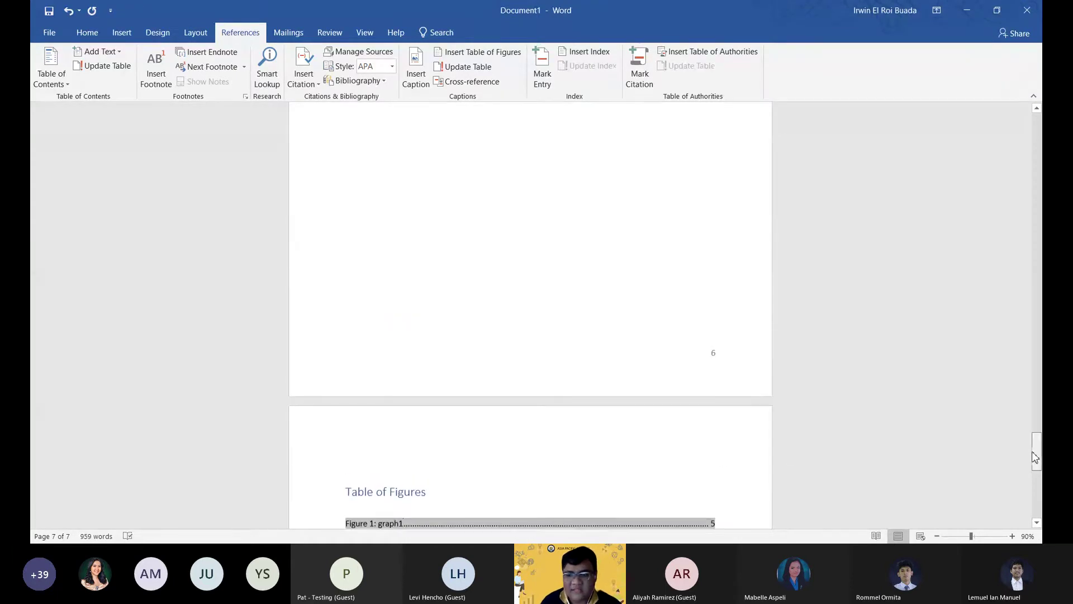
drag(1036, 442, 869, 136)
Update the entire table of contents, adding Chapter 3 (page 5) and Table of Figures (page 7).
click(522, 231)
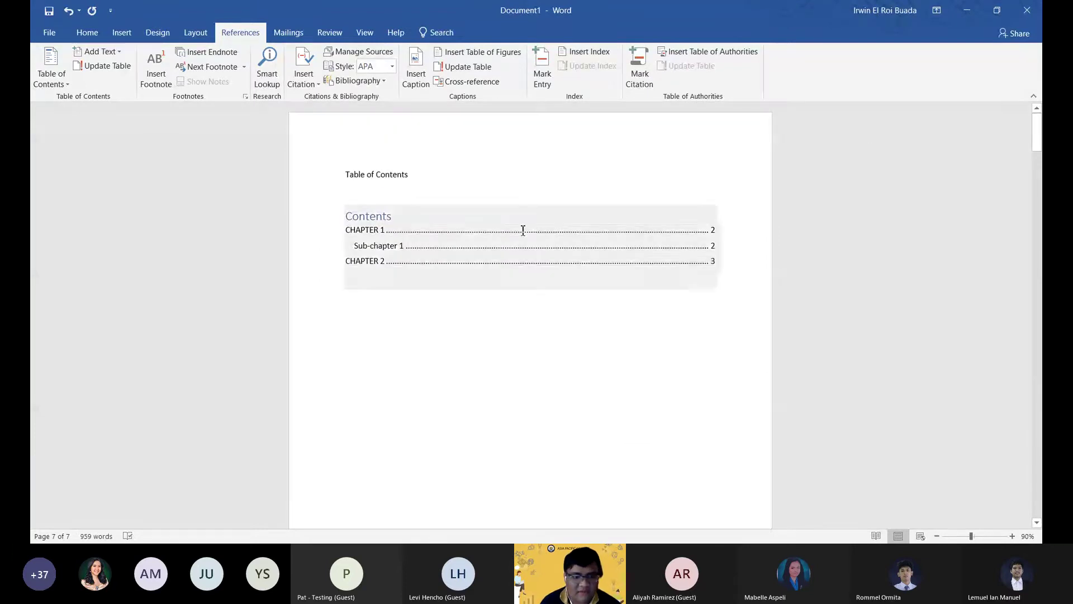
click(104, 66)
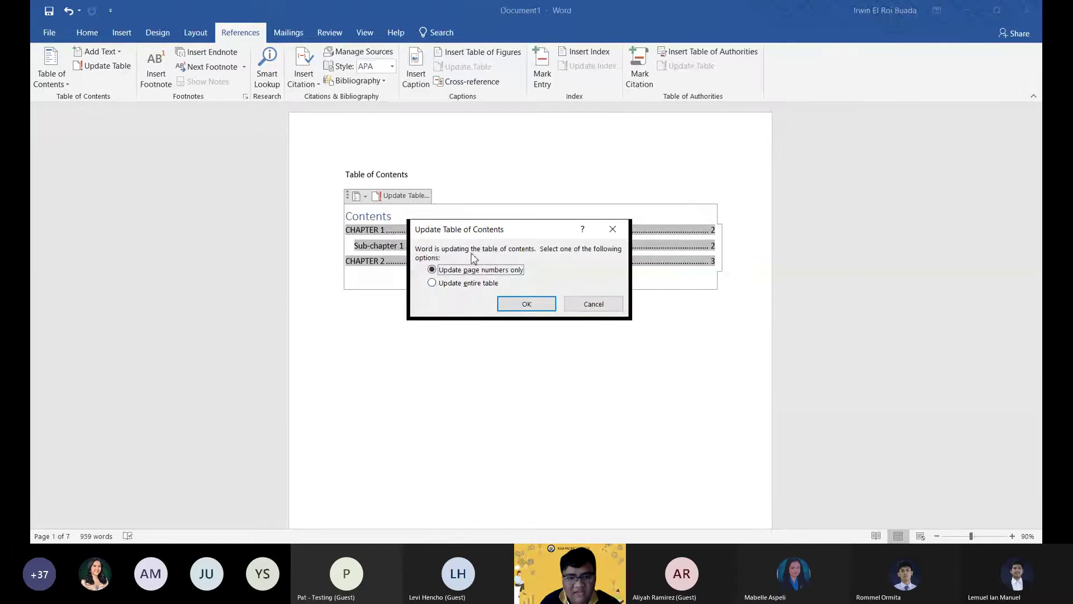
key(Down)
click(527, 303)
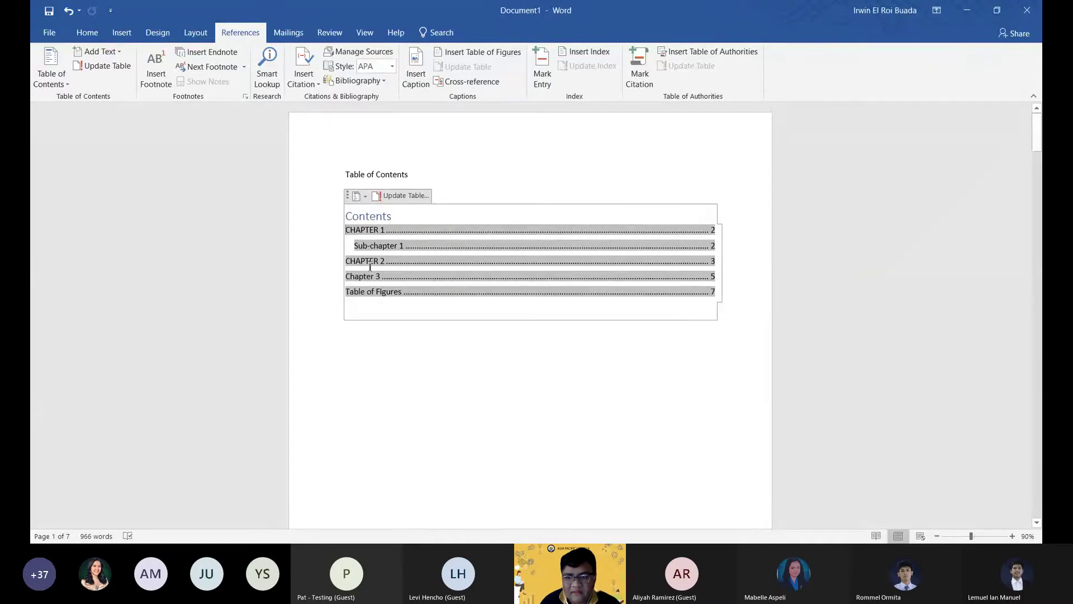
scroll(575, 341, down, 4)
scroll(568, 305, up, 3)
scroll(509, 295, up, 1)
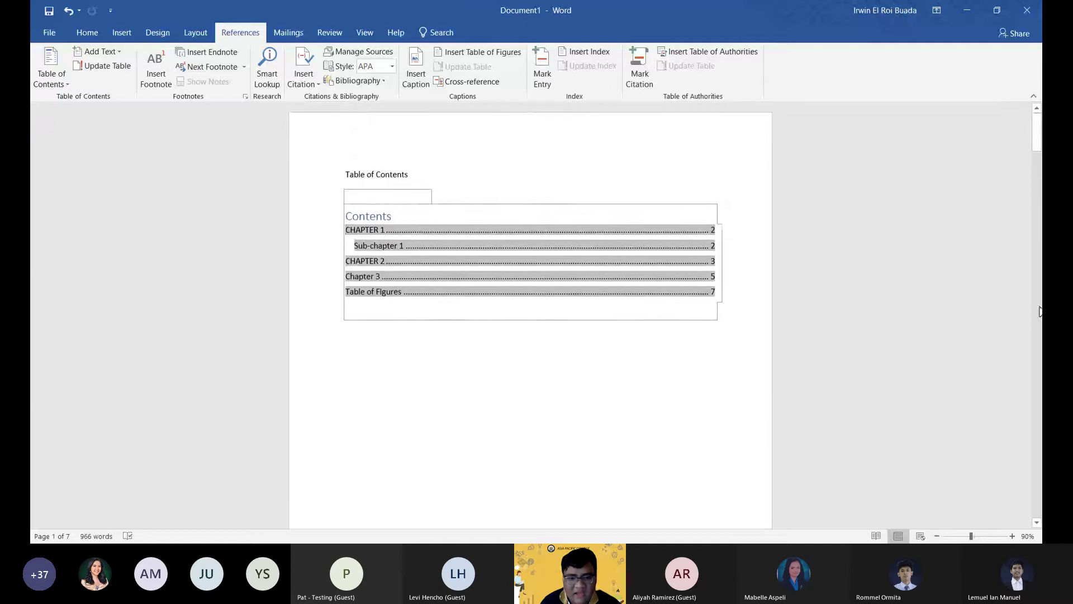
scroll(833, 292, down, 2)
scroll(834, 292, up, 1)
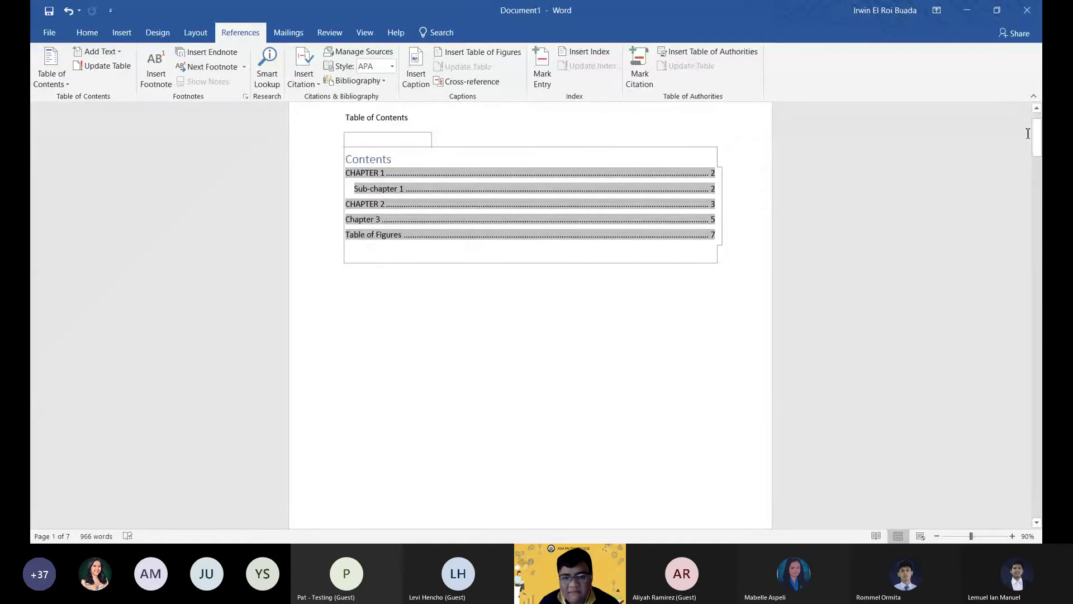
Place the caret after Chapter 1's first paragraph on page 2 and bring up Insert Citation.
drag(1037, 143, 1028, 270)
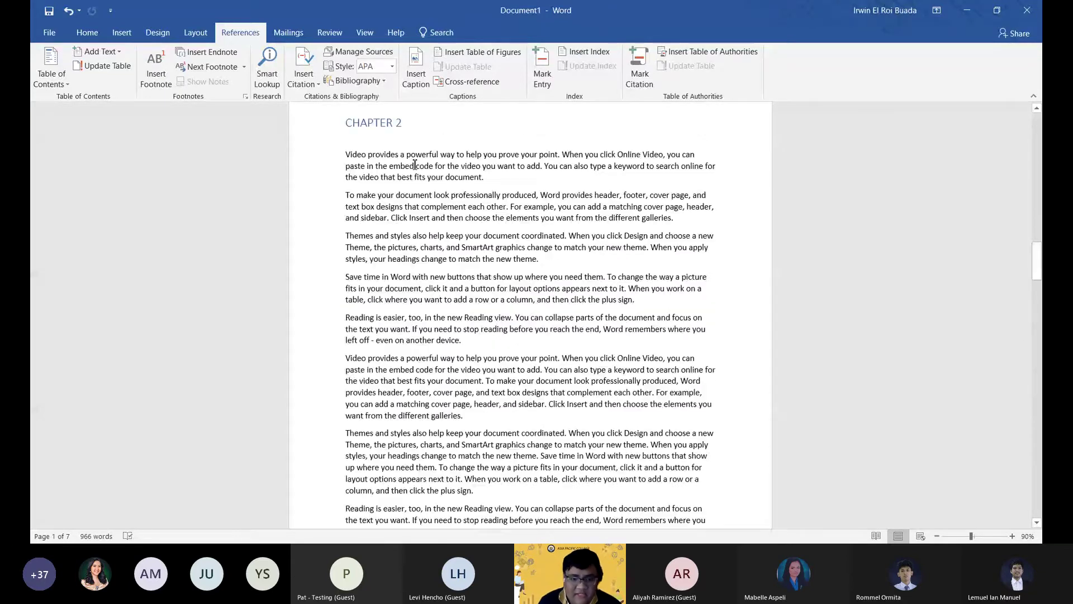
click(444, 282)
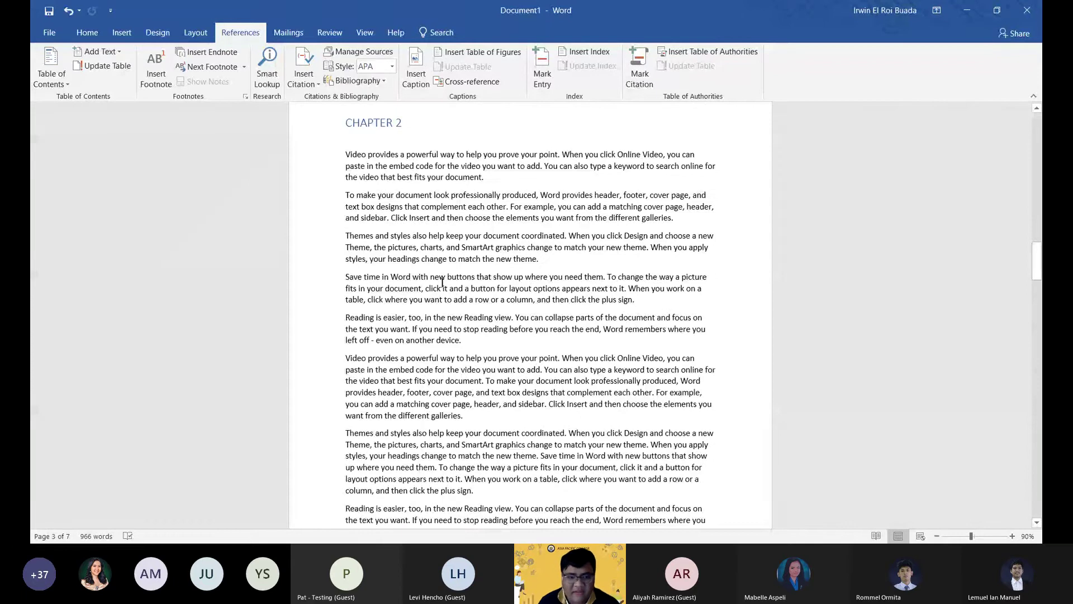
drag(1038, 262, 1040, 207)
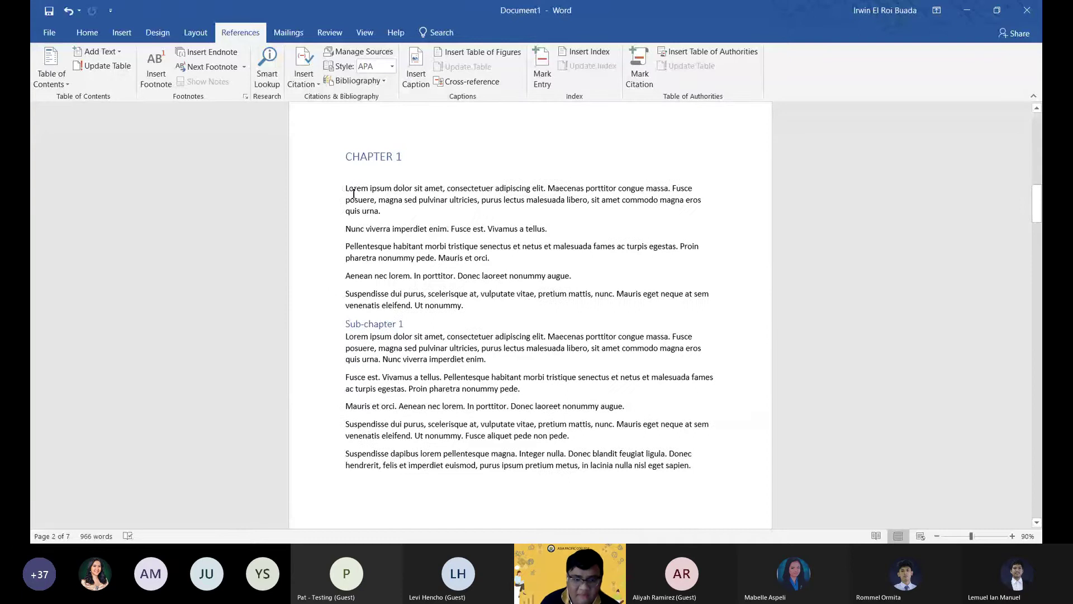
drag(354, 192, 386, 222)
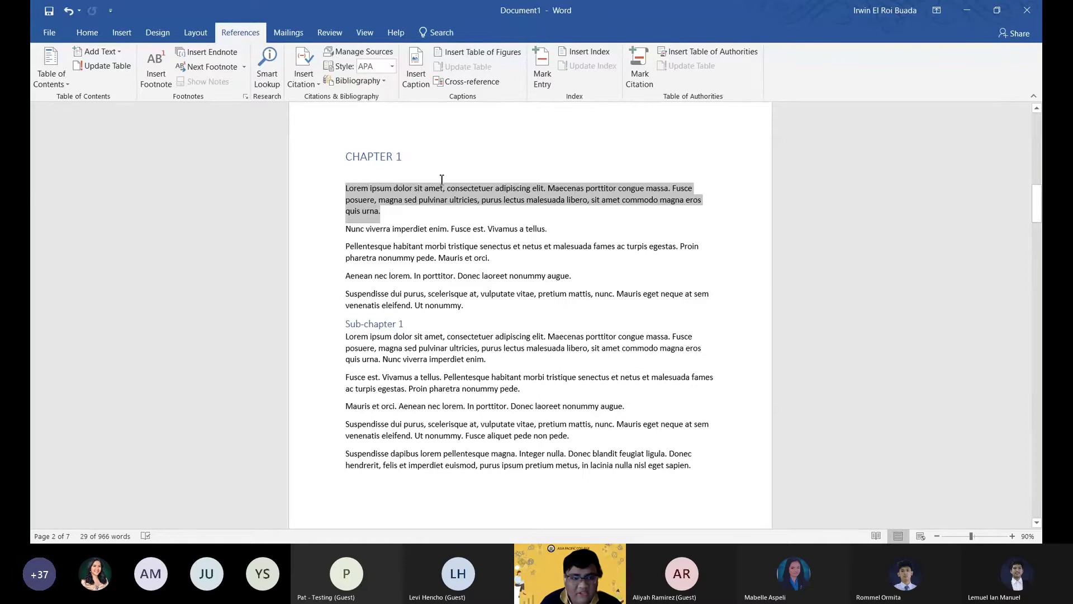
click(394, 234)
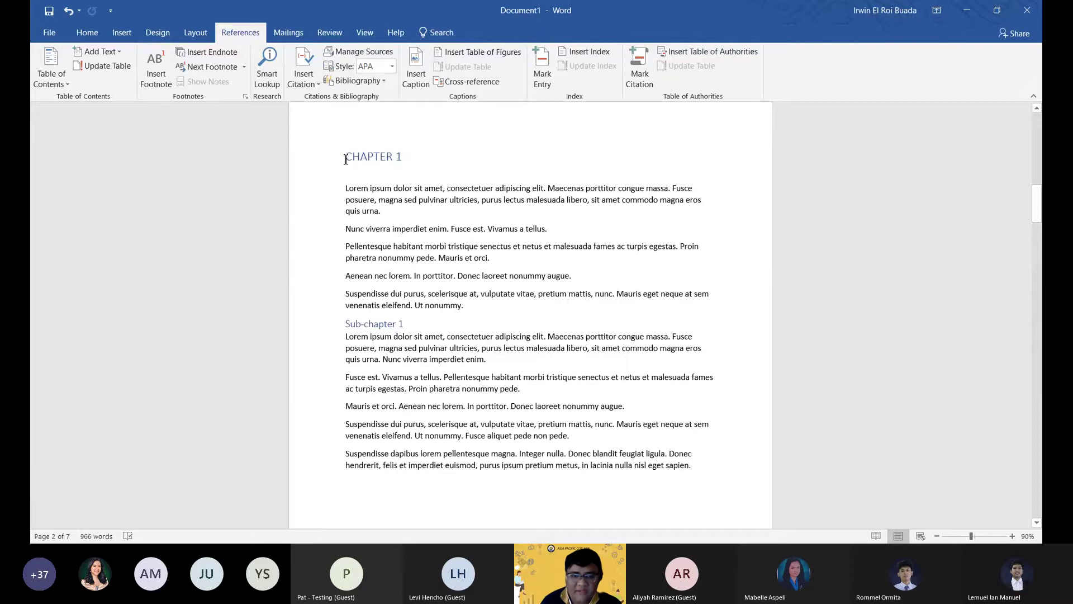
click(303, 75)
Add a new citation source and set its type to Book.
click(309, 100)
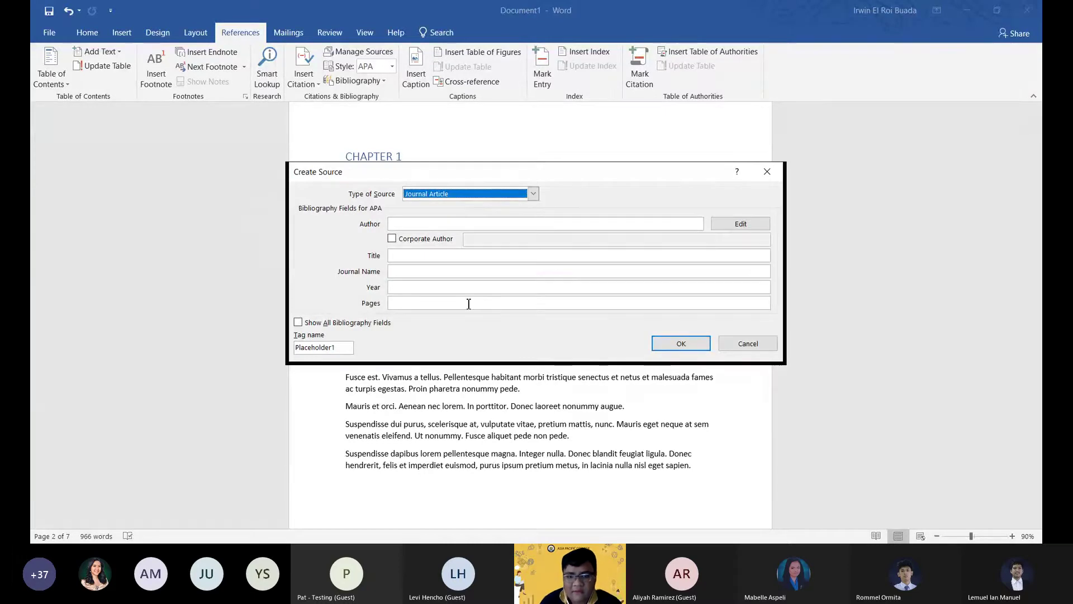
click(533, 195)
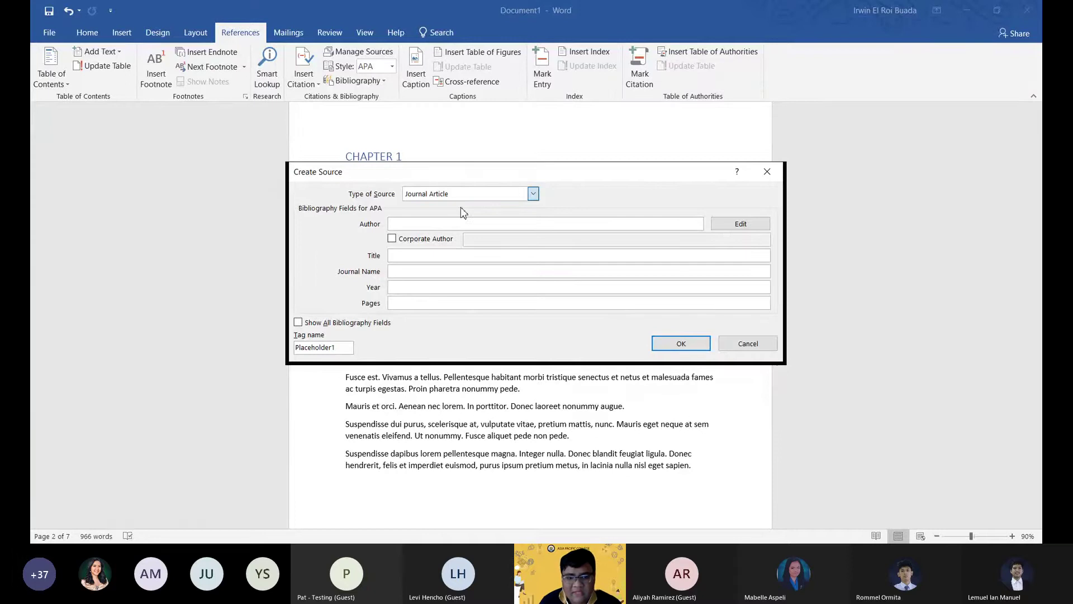
click(304, 208)
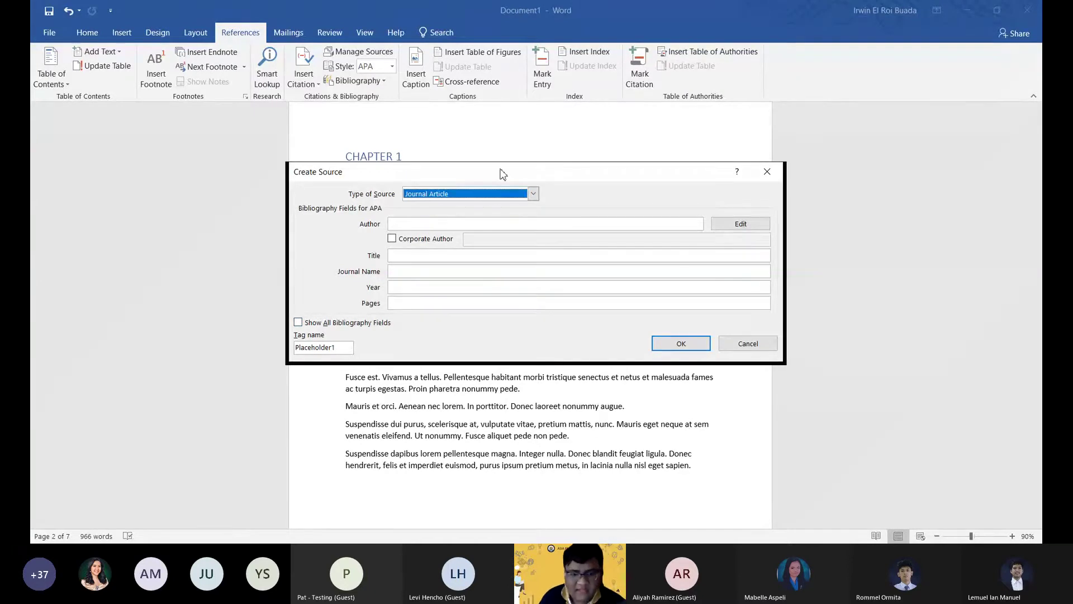
drag(502, 173, 525, 182)
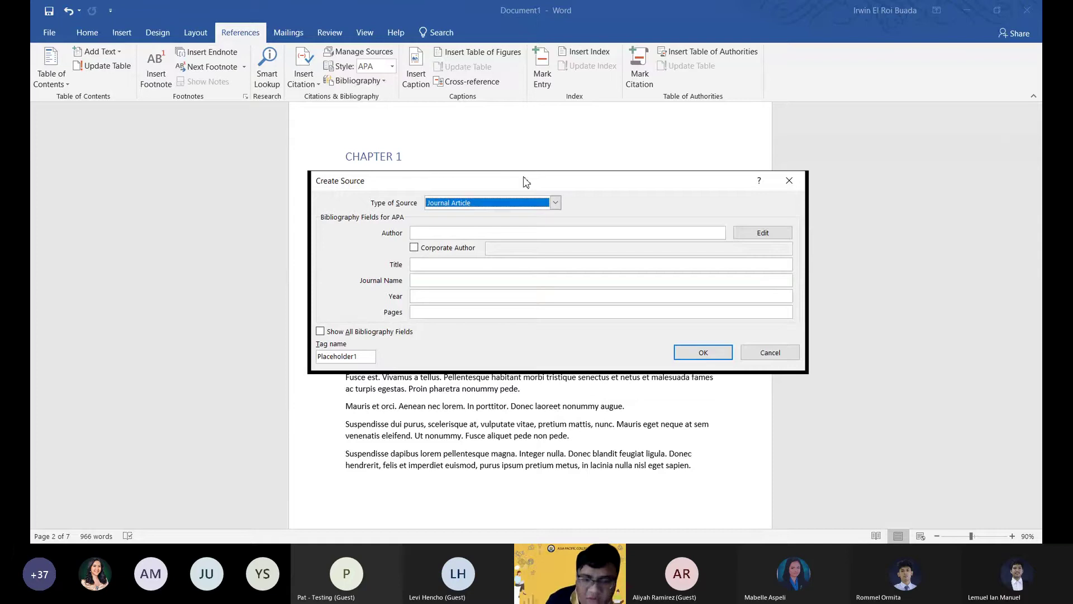
click(556, 202)
click(449, 215)
click(449, 233)
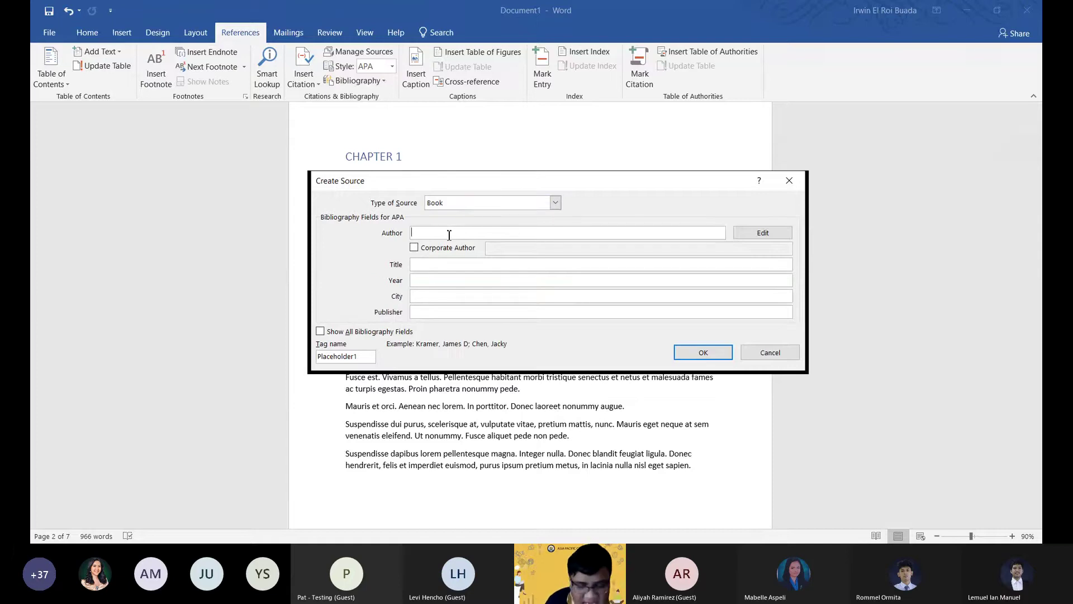
Enter the author's name, title 'How to Write Bibliographies', year 2006, city Chicago, publisher Adventure Works Press.
text(C)
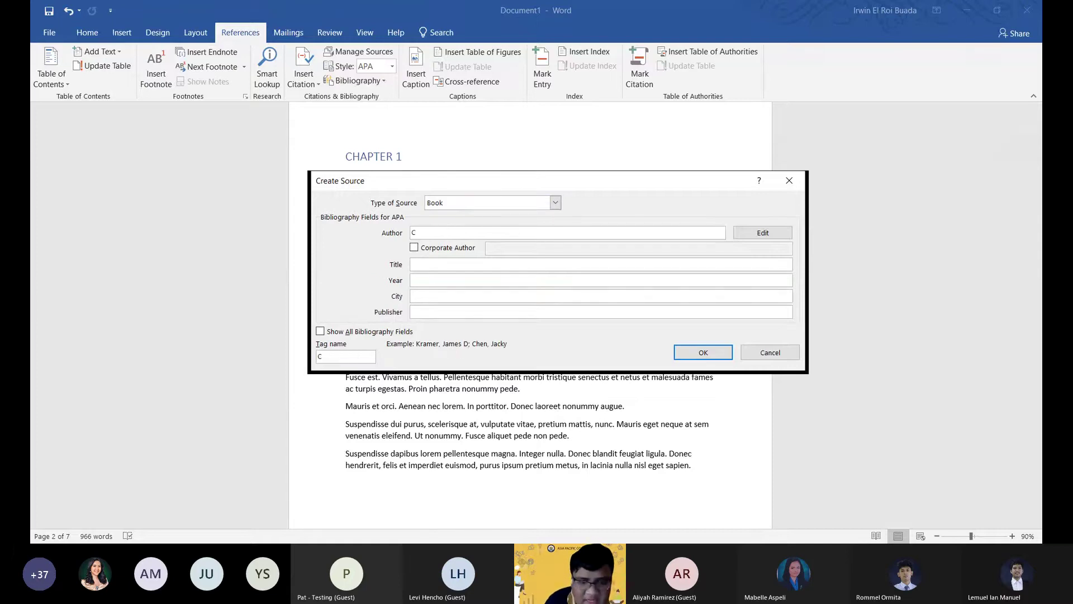
text(hen, Jacky)
key(Tab)
key(Tab)
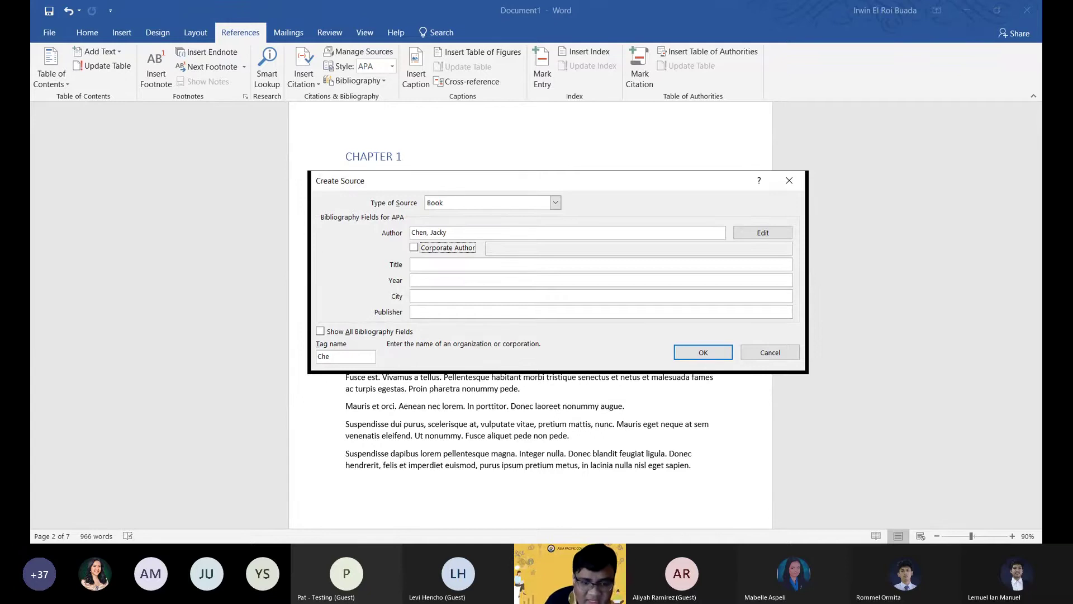
key(Tab)
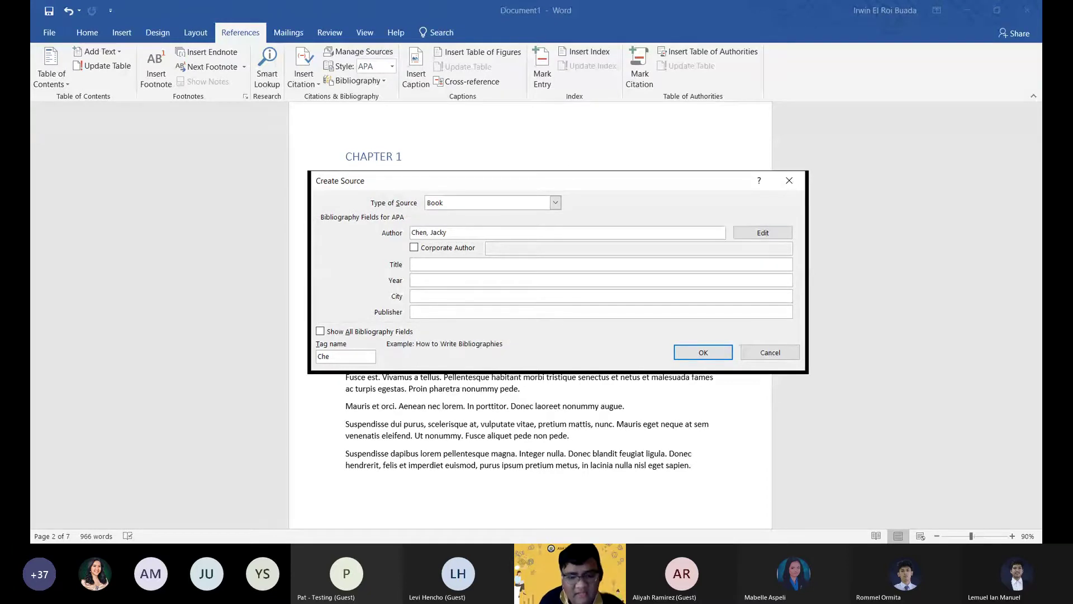
text(How to Write B)
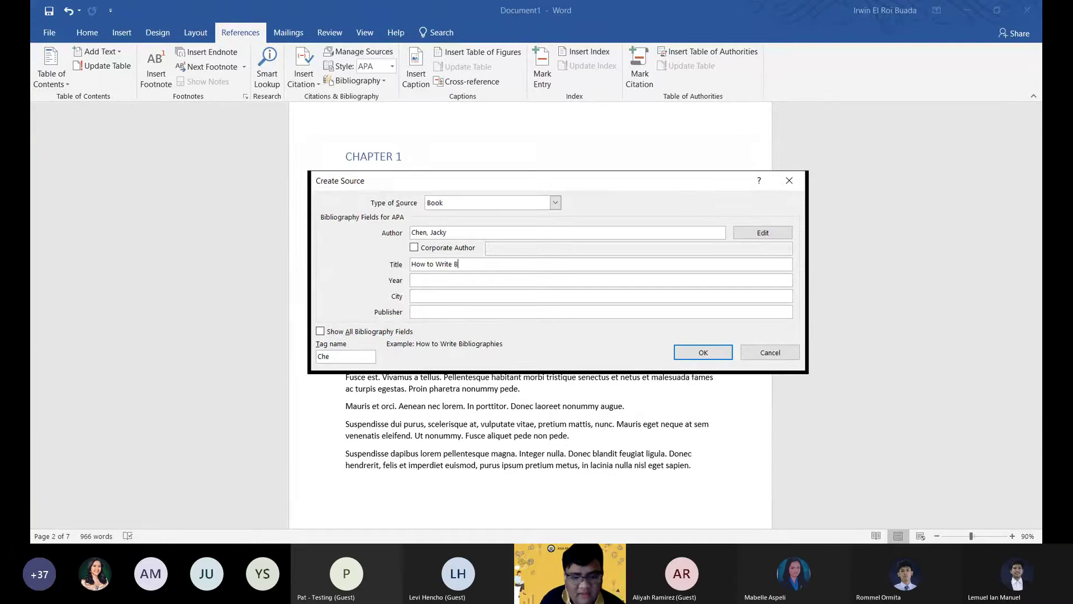
text(ibliographies)
key(Tab)
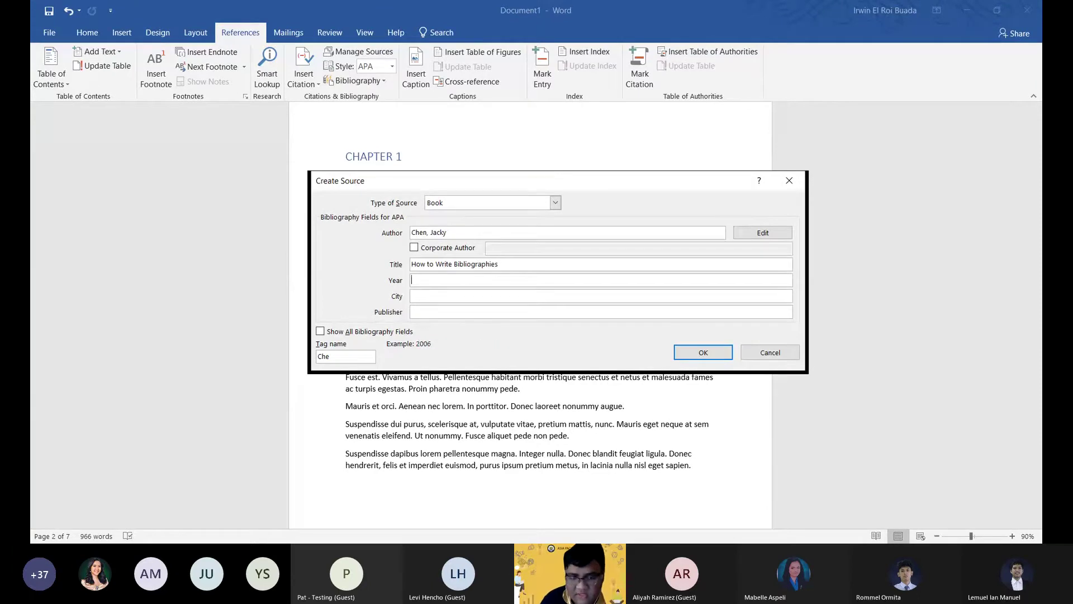
text(2006)
key(Tab)
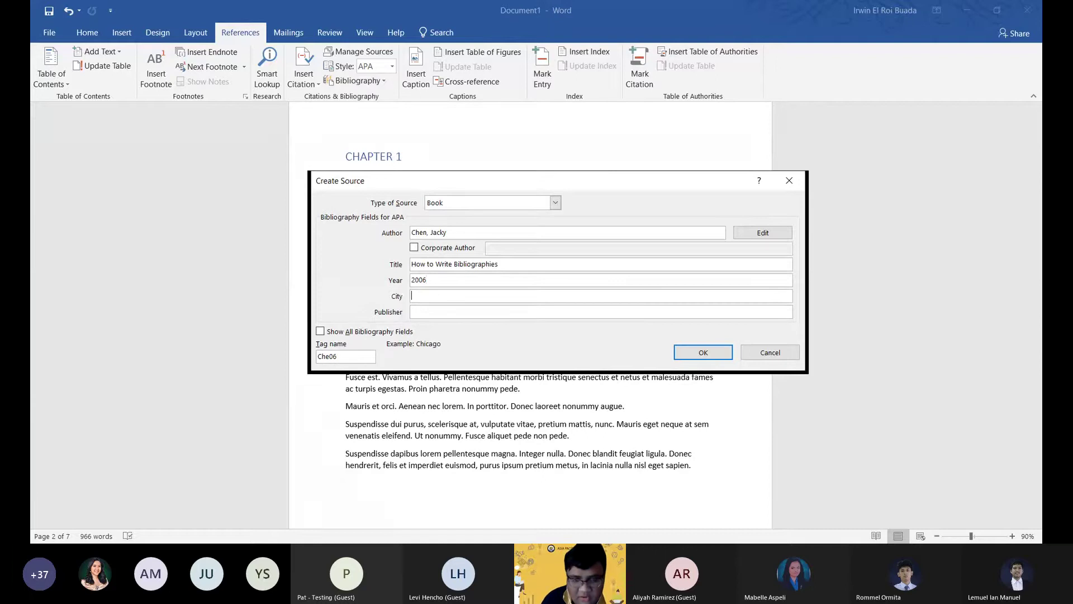
text(Chicago)
key(Tab)
text(Ad)
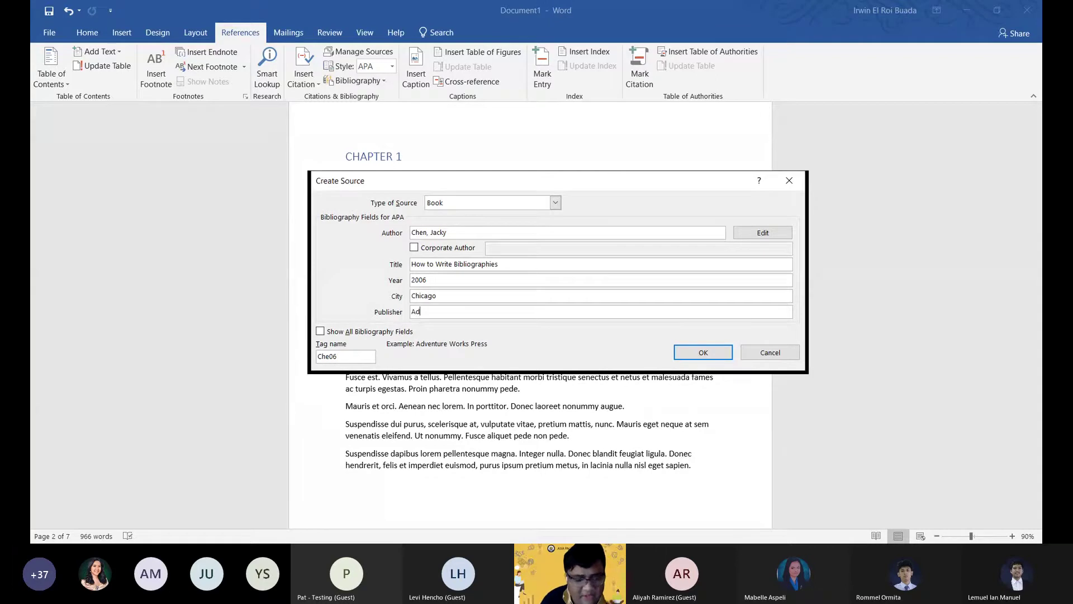
text(venture W)
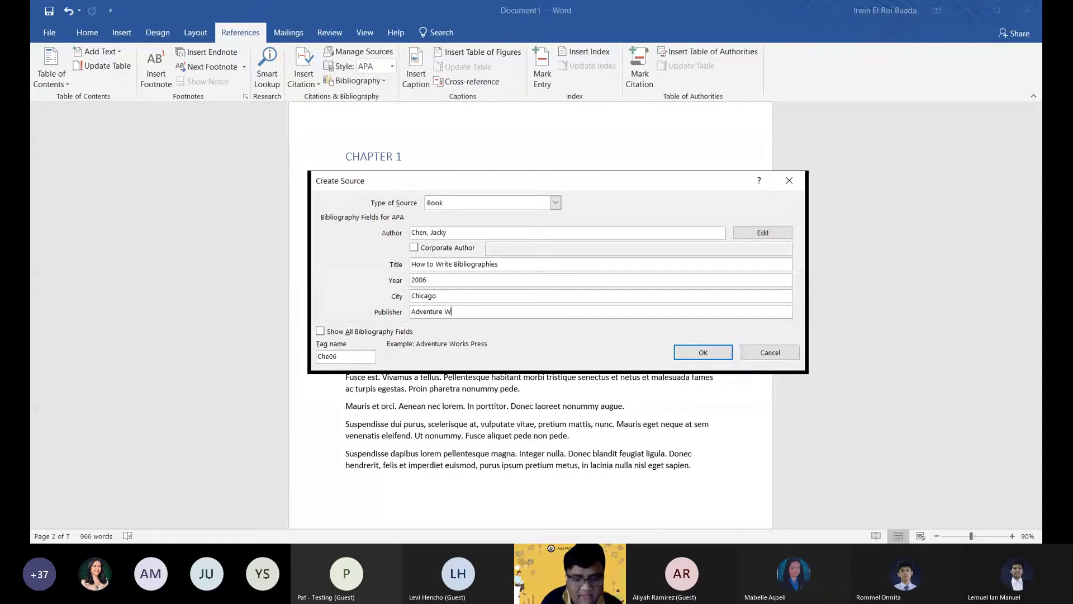
text(orks P)
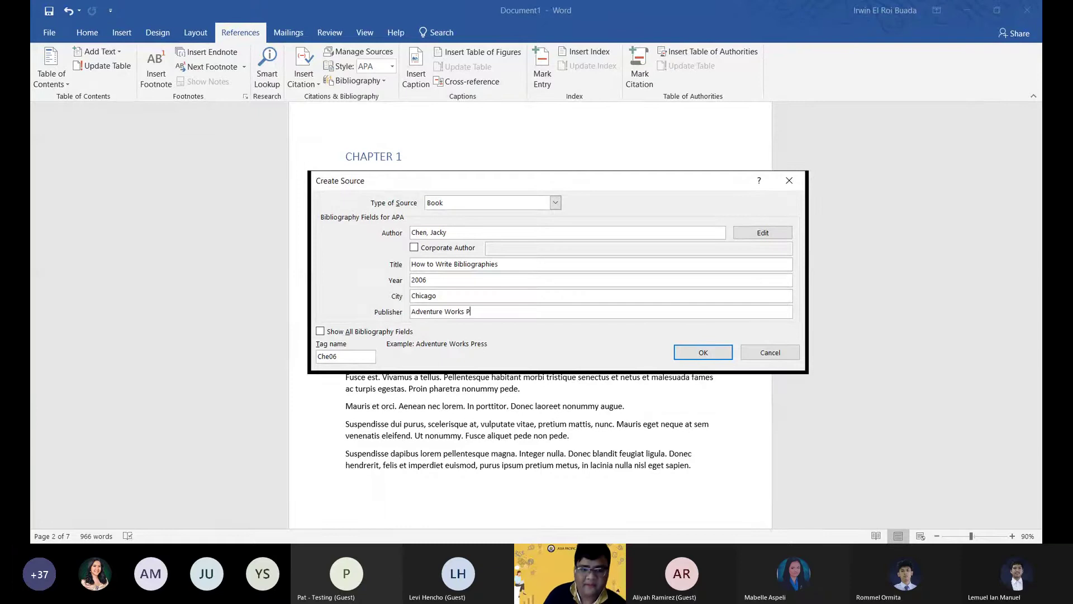
text(ress)
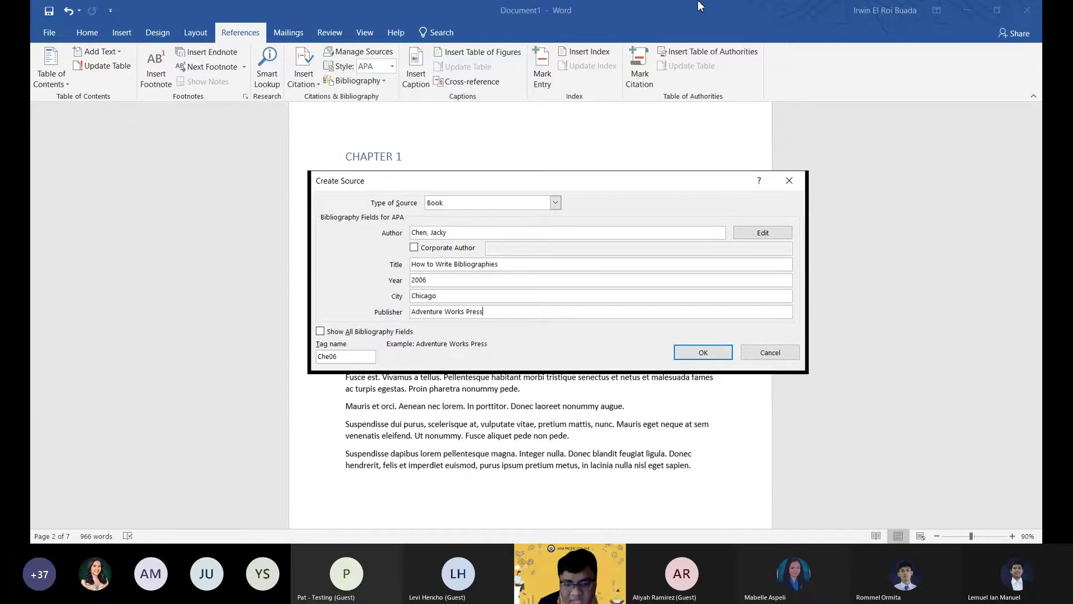
Save the book source, inserting its 2006 APA citation at the end of Chapter 1's first paragraph.
click(687, 354)
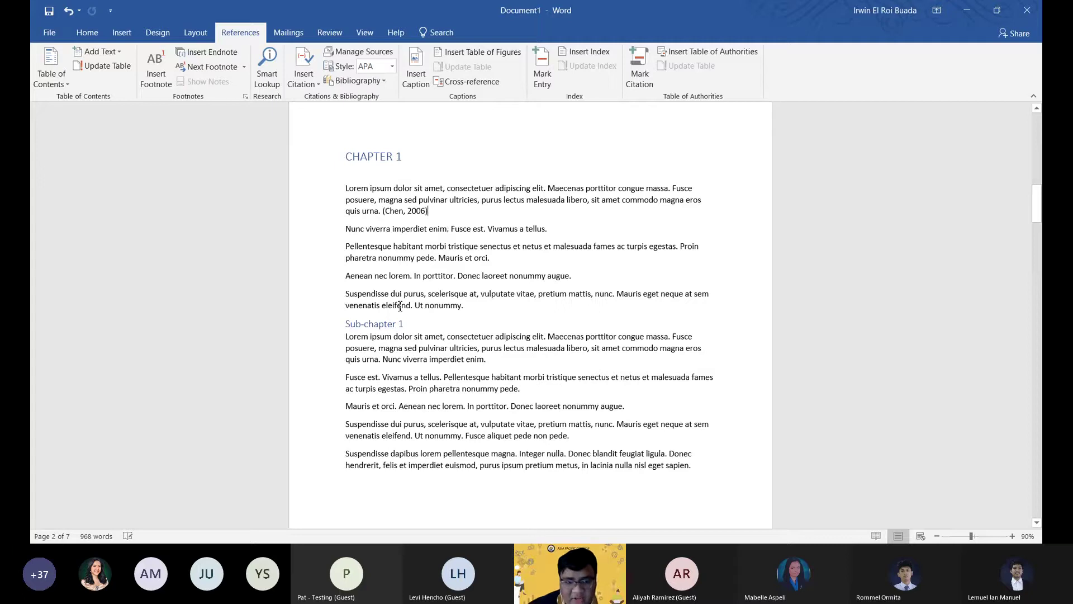
click(412, 213)
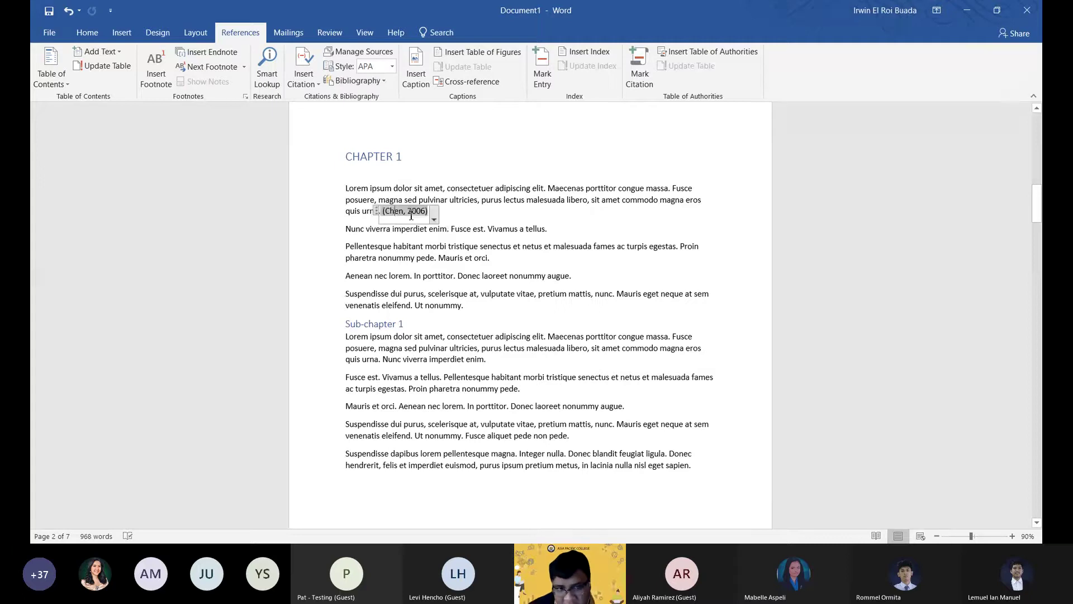
click(456, 213)
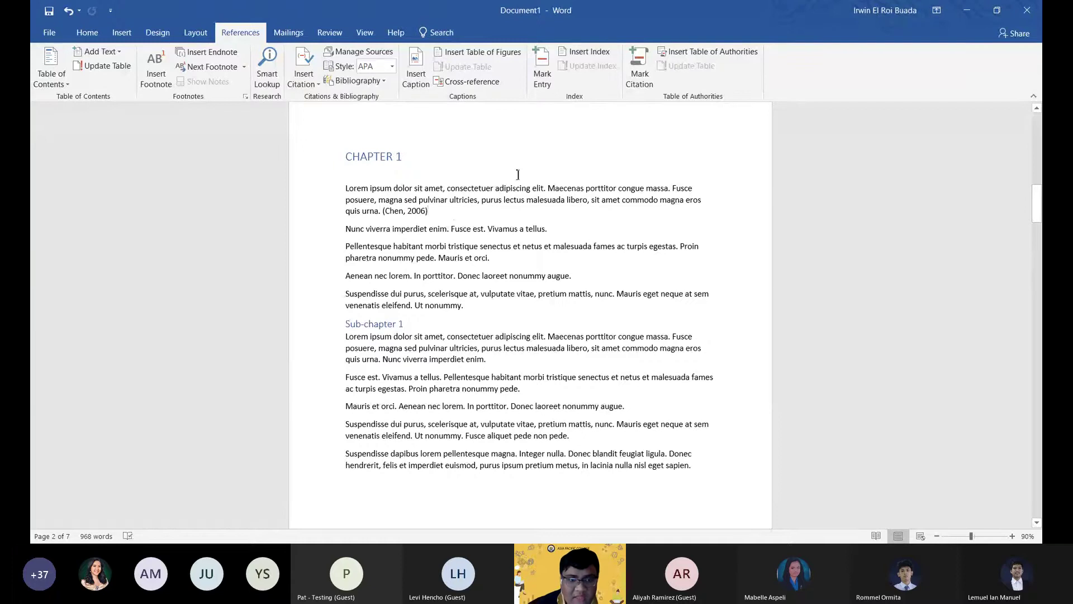
Place the insertion point at the end of Chapter 2's first paragraph.
scroll(419, 269, down, 2)
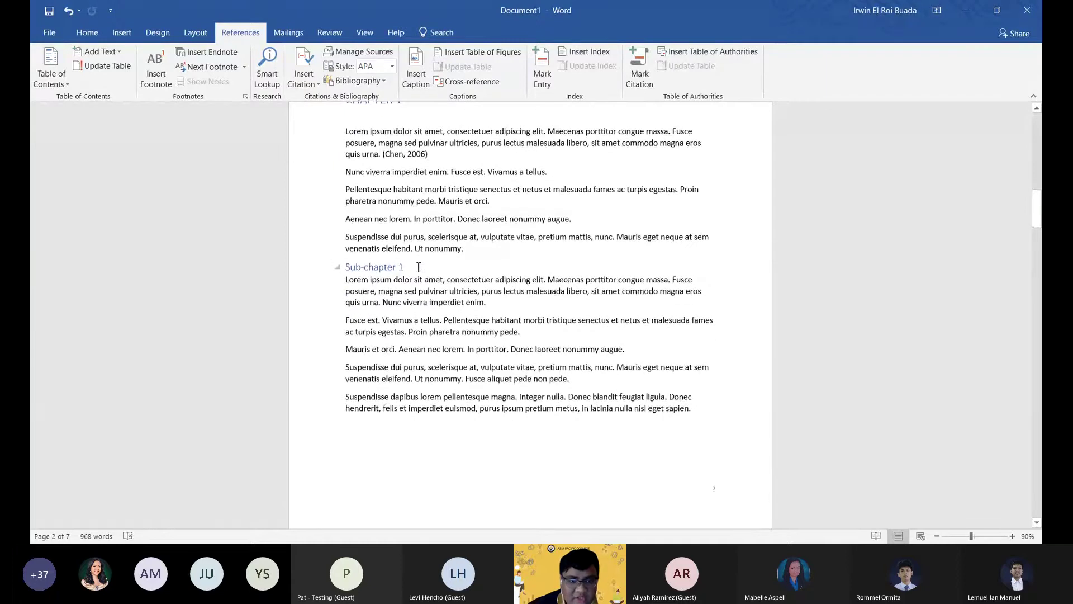
scroll(442, 264, down, 4)
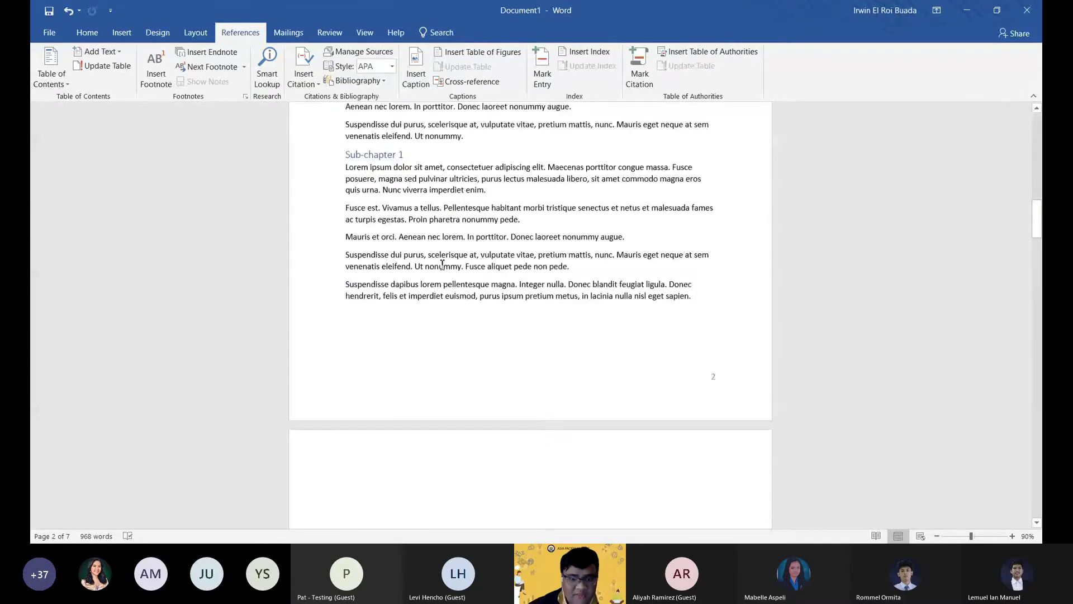
scroll(442, 264, down, 8)
triple_click(488, 416)
click(487, 418)
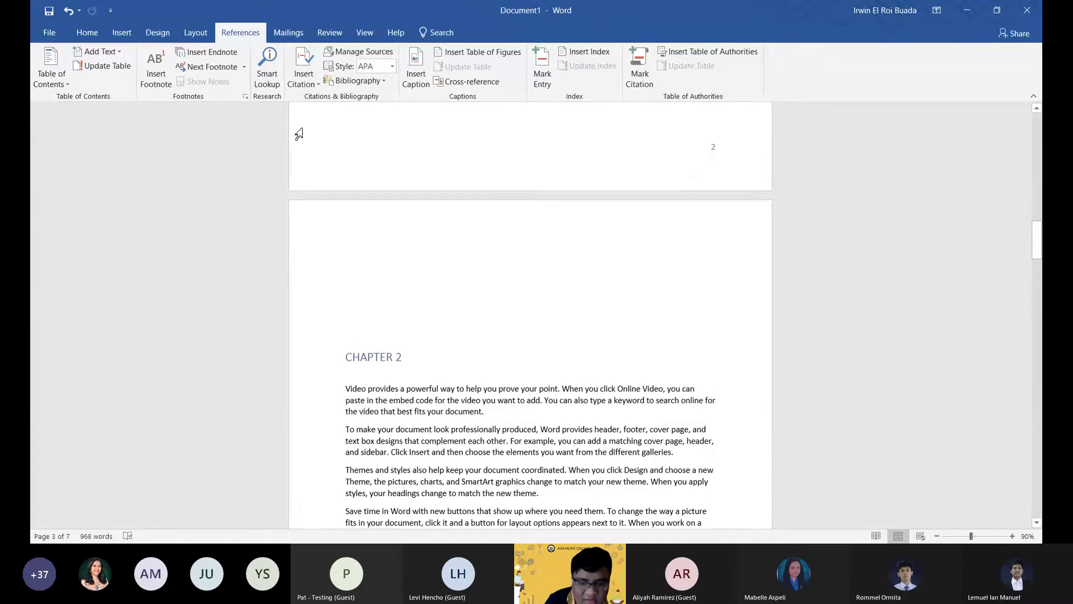
Add a new citation source and enter the author's name.
click(291, 80)
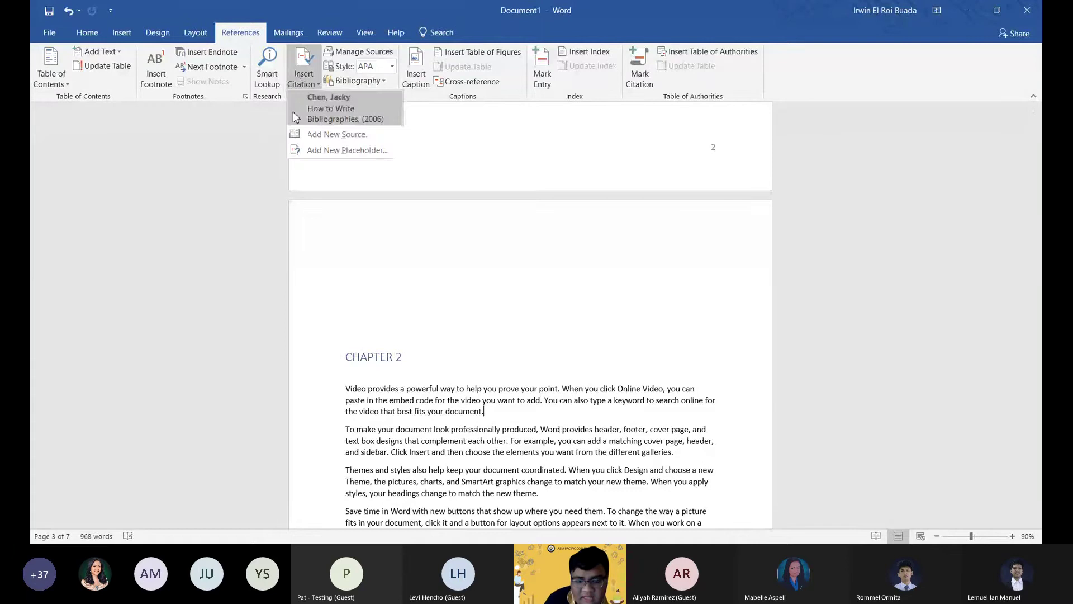
click(329, 134)
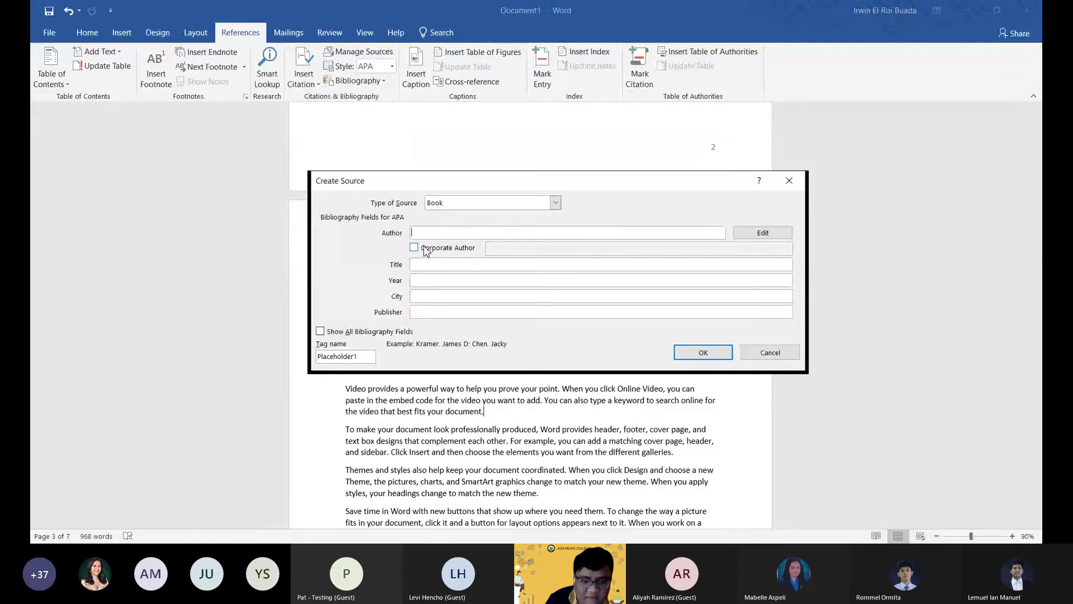
text(Juan D)
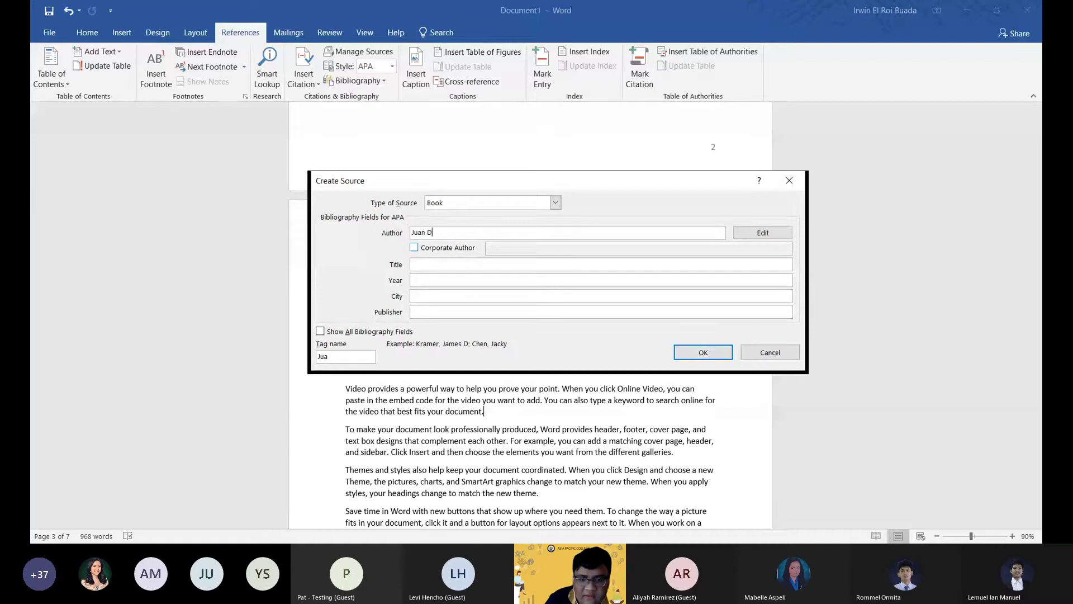
text(elacruz)
key(Tab)
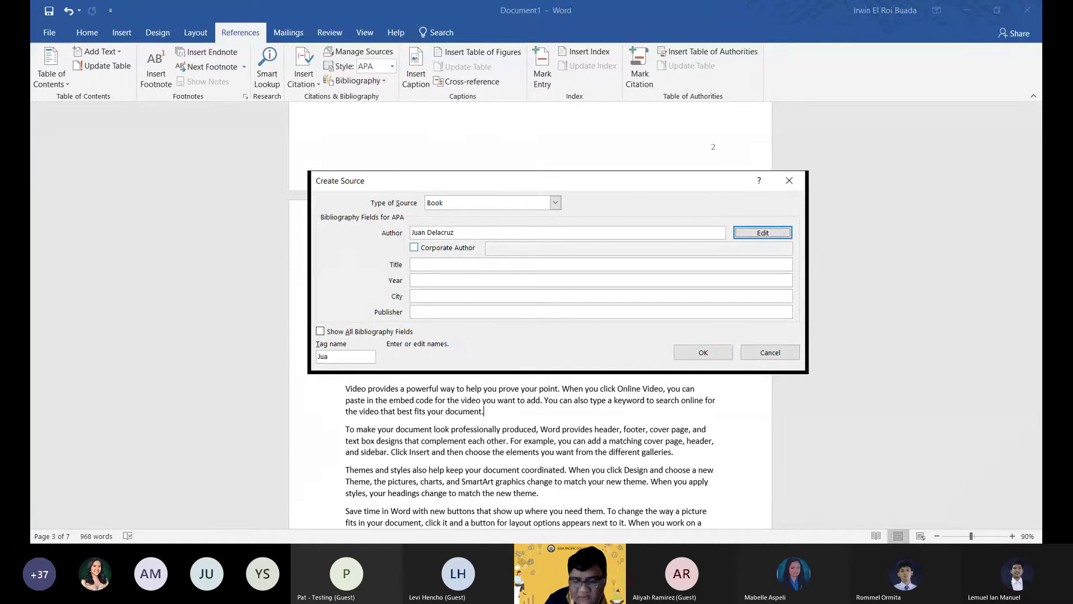
Fill in title 'Microsoft Word', year 2020, city Manila, publisher Manila, and insert the citation.
key(Tab)
key(Tab)
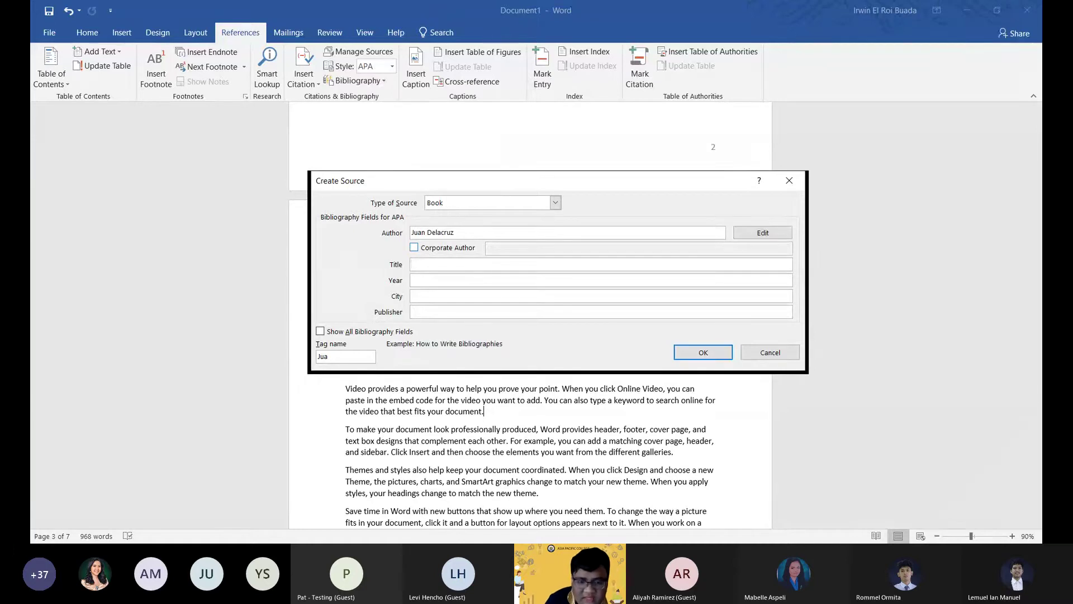
text(Micros)
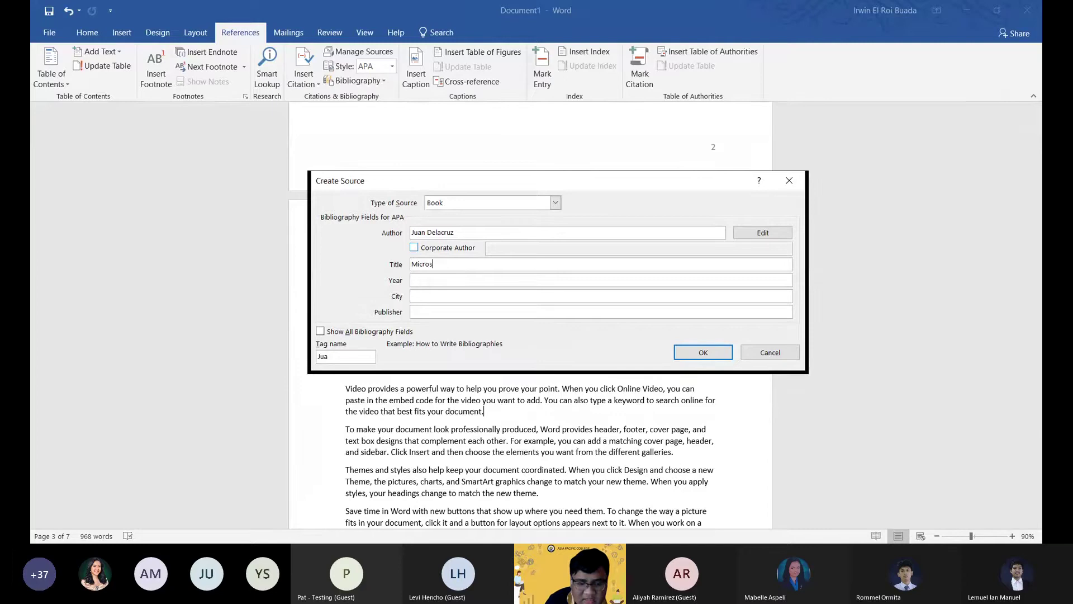
text(oft Word)
key(Tab)
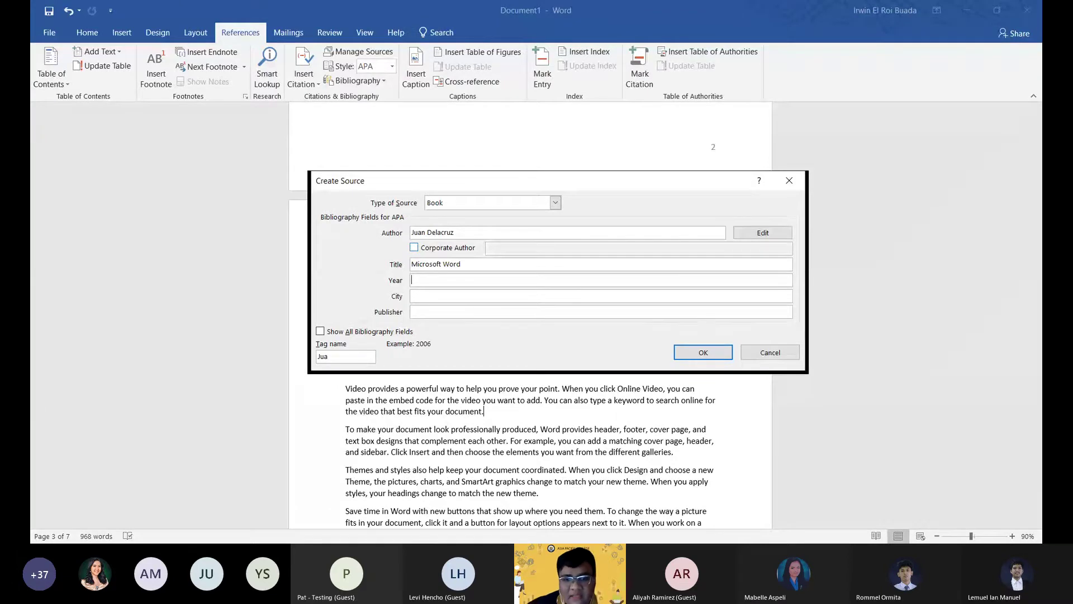
text(2020)
key(Tab)
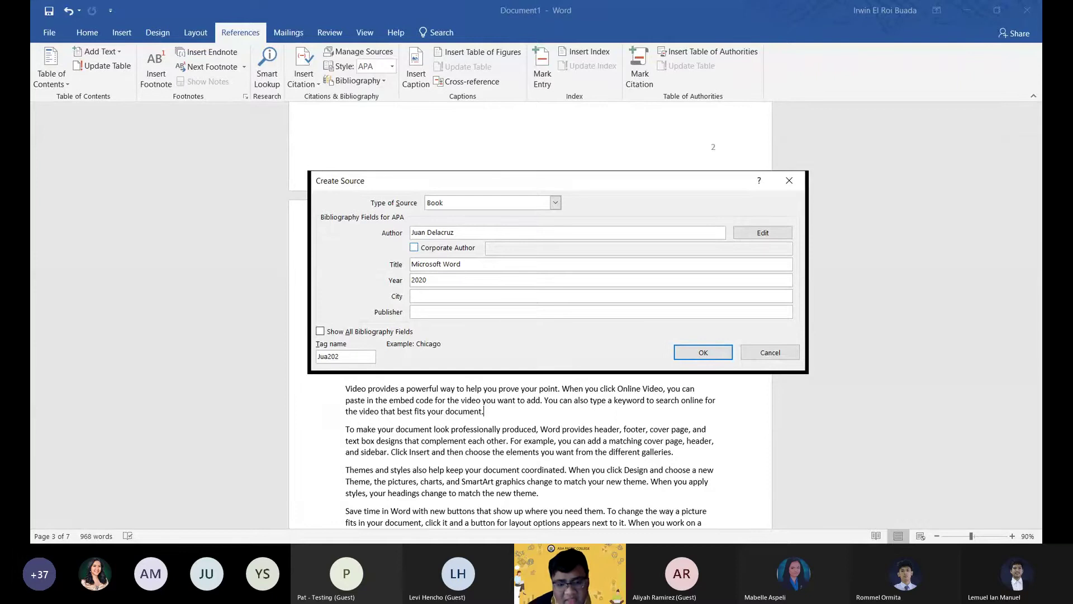
text(Manila)
key(Tab)
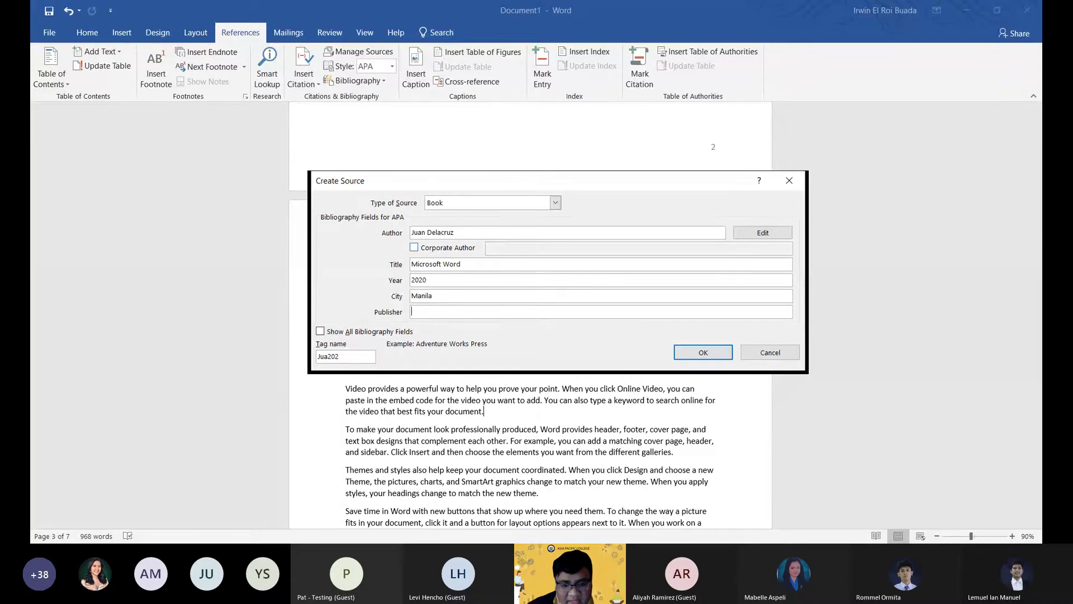
text(Mani)
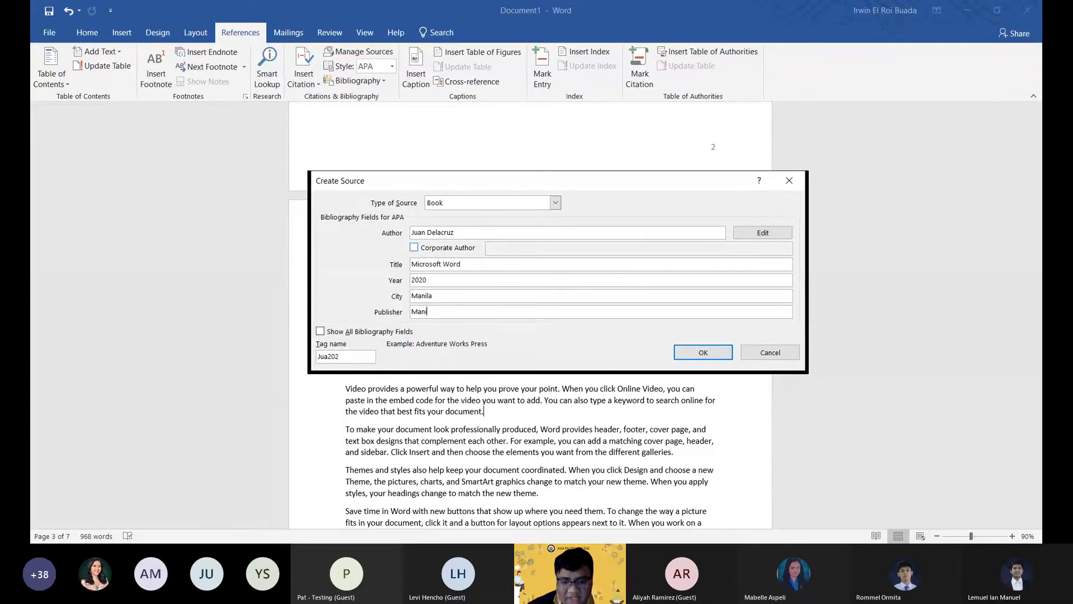
text(la)
key(Return)
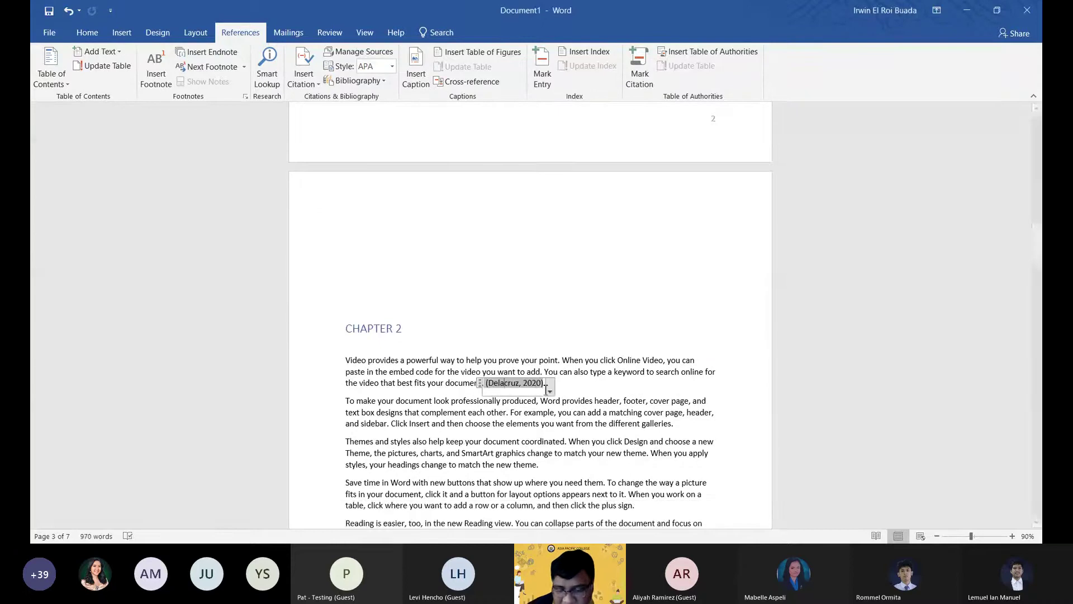
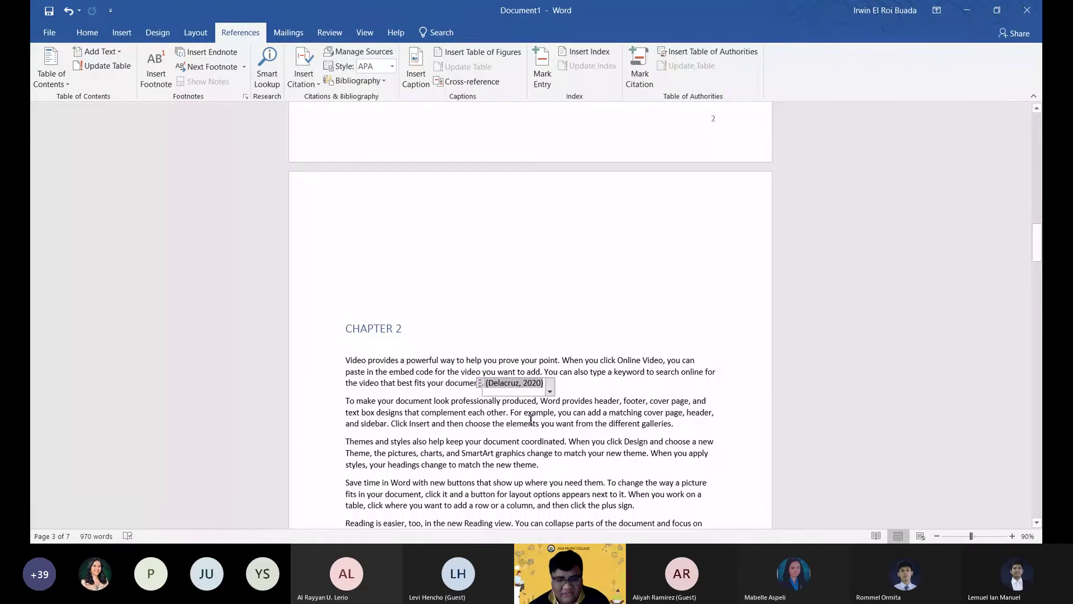
Select the new (Delacruz, 2020) citation, then return to the paragraph text.
drag(508, 381, 541, 387)
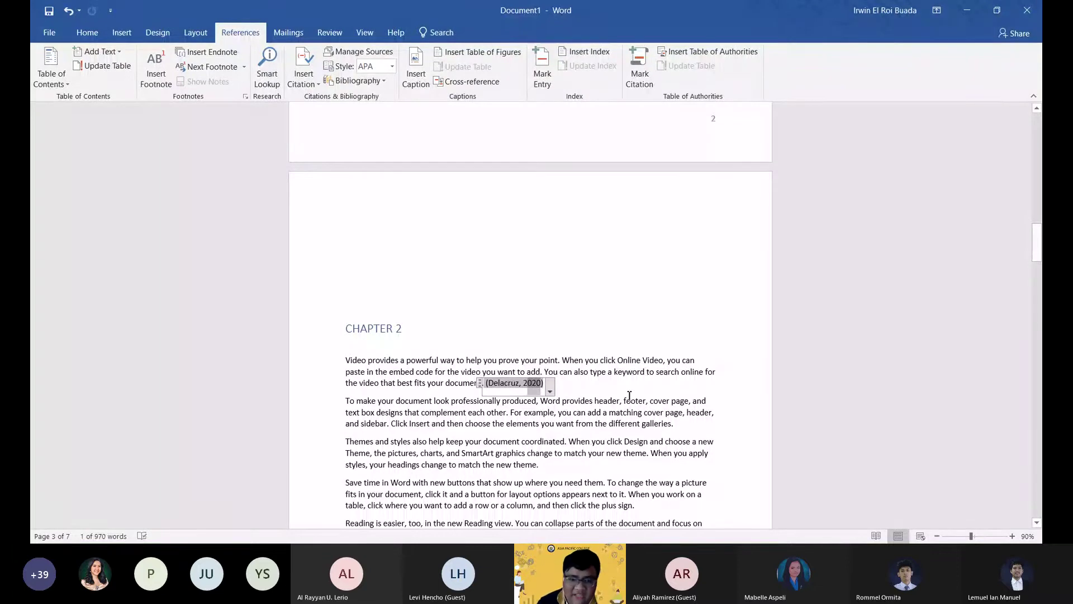
scroll(630, 395, down, 1)
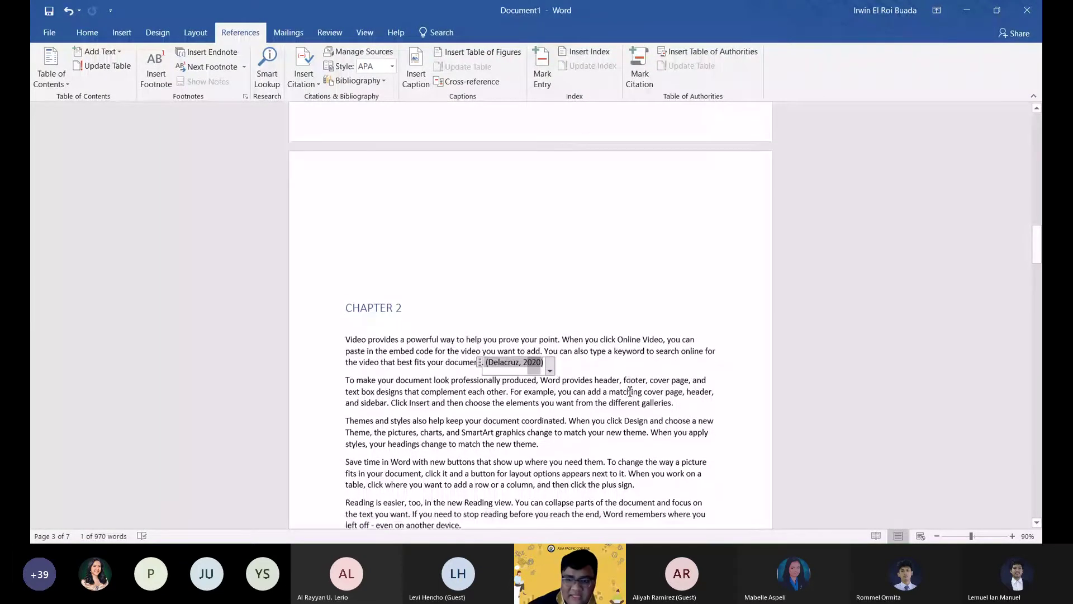
click(633, 402)
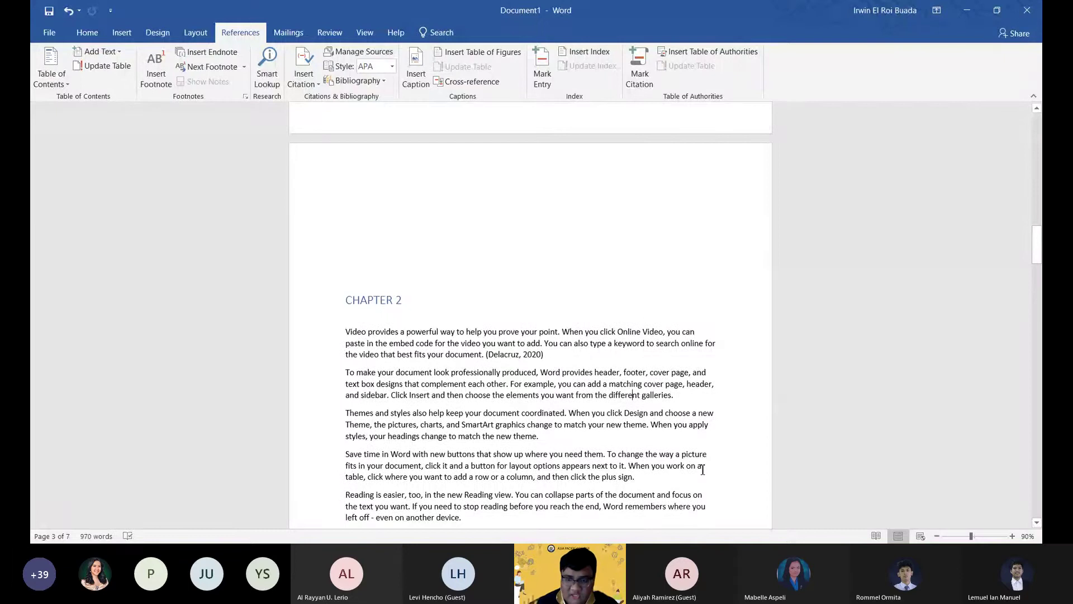
On a new page after the Table of Figures, insert a Bibliography listing Chen and Delacruz.
scroll(630, 278, down, 4)
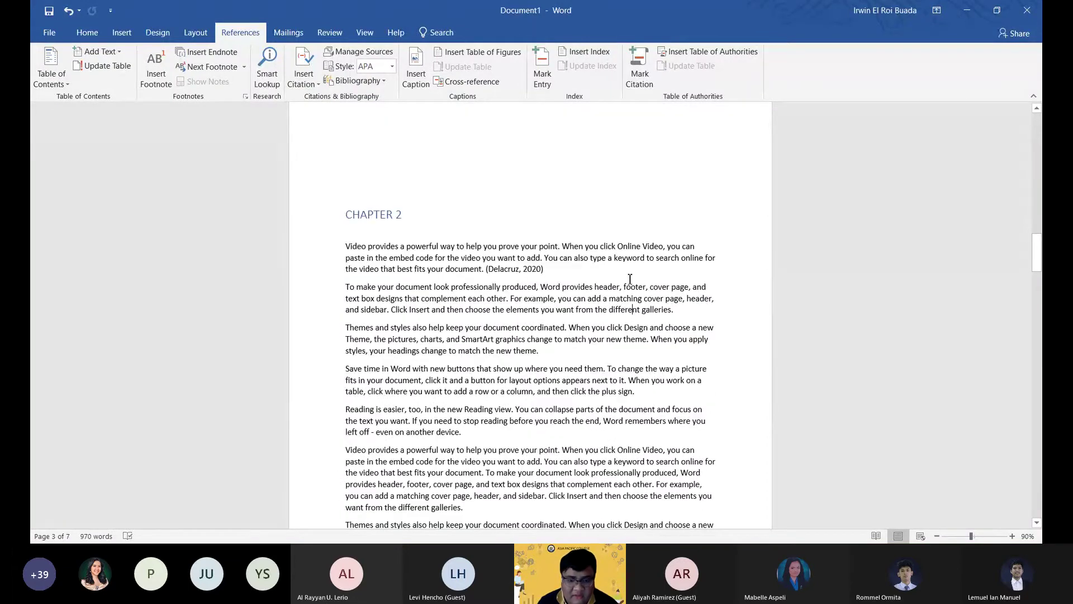
scroll(630, 278, down, 3)
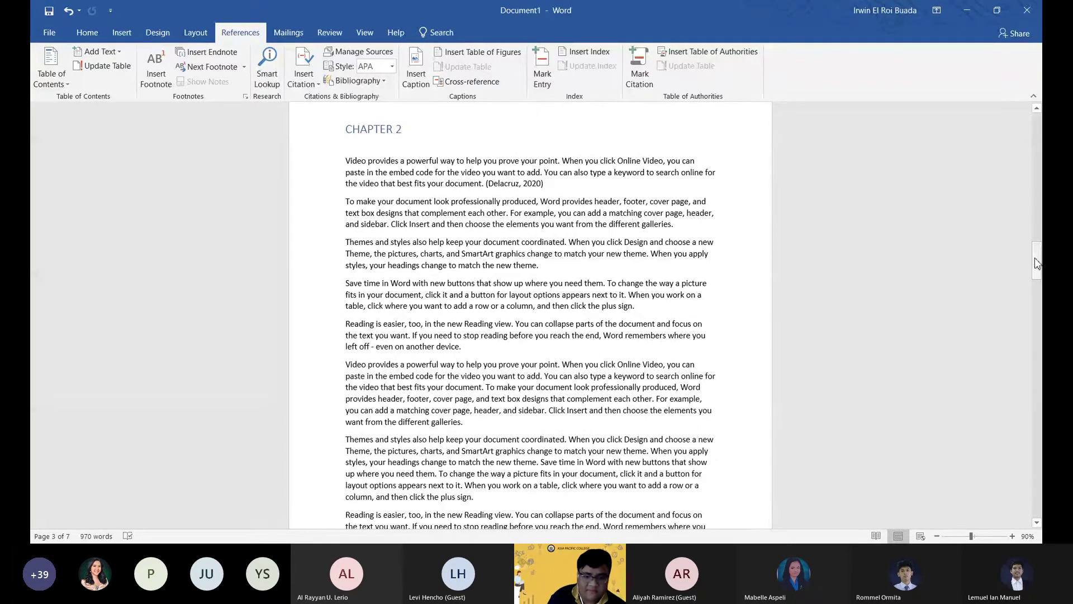
mouse_move(1036, 262)
mouse_down()
mouse_move(1011, 488)
mouse_move(958, 476)
mouse_up()
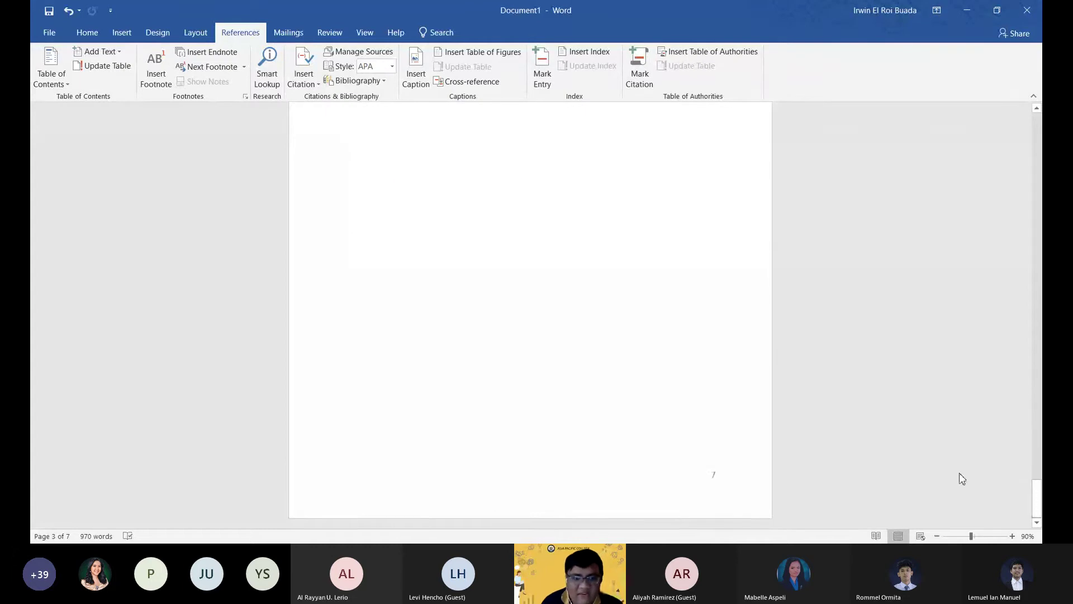
click(383, 276)
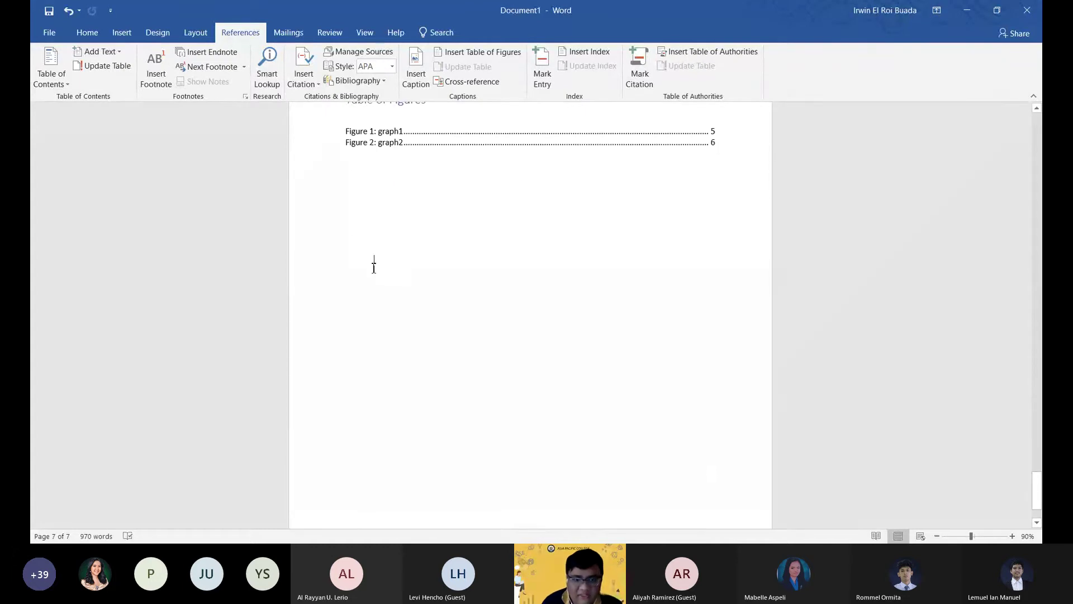
key(Return)
key(Return)
key(Return)
key(Return)
key(Return)
key(Return)
key(Return)
key(Return)
key(Return)
key(Return)
key(Return)
key(Return)
key(Return)
key(Return)
key(Return)
key(Return)
key(Return)
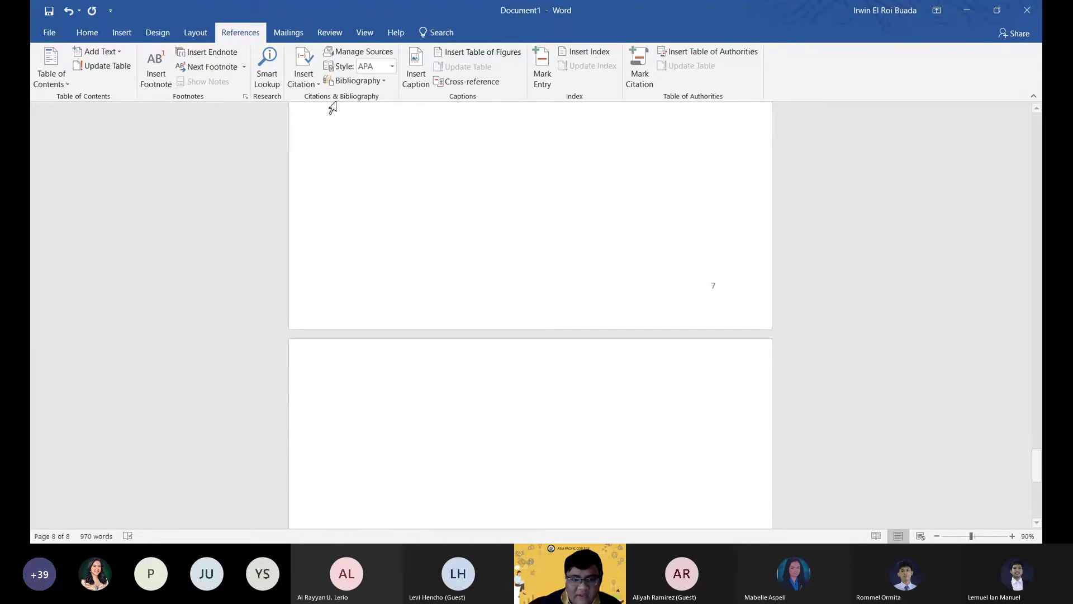
click(384, 84)
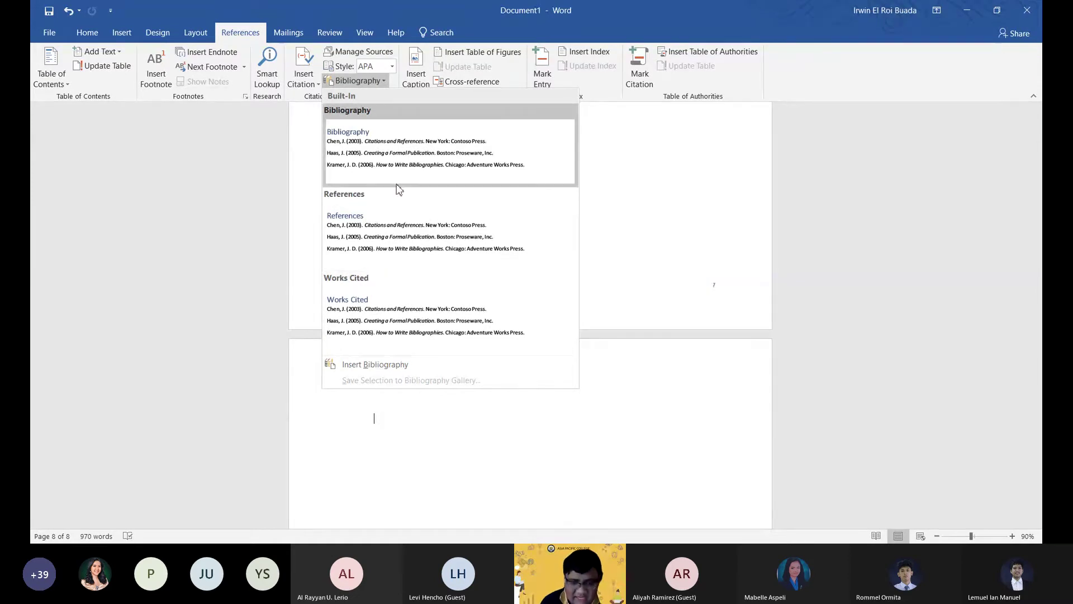
click(419, 152)
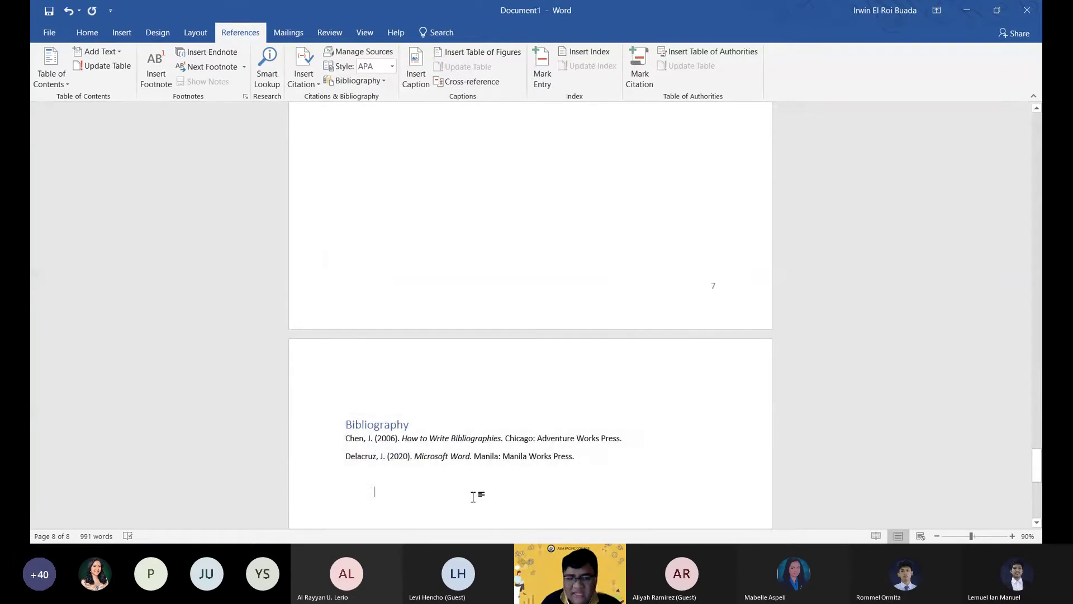
scroll(486, 442, down, 1)
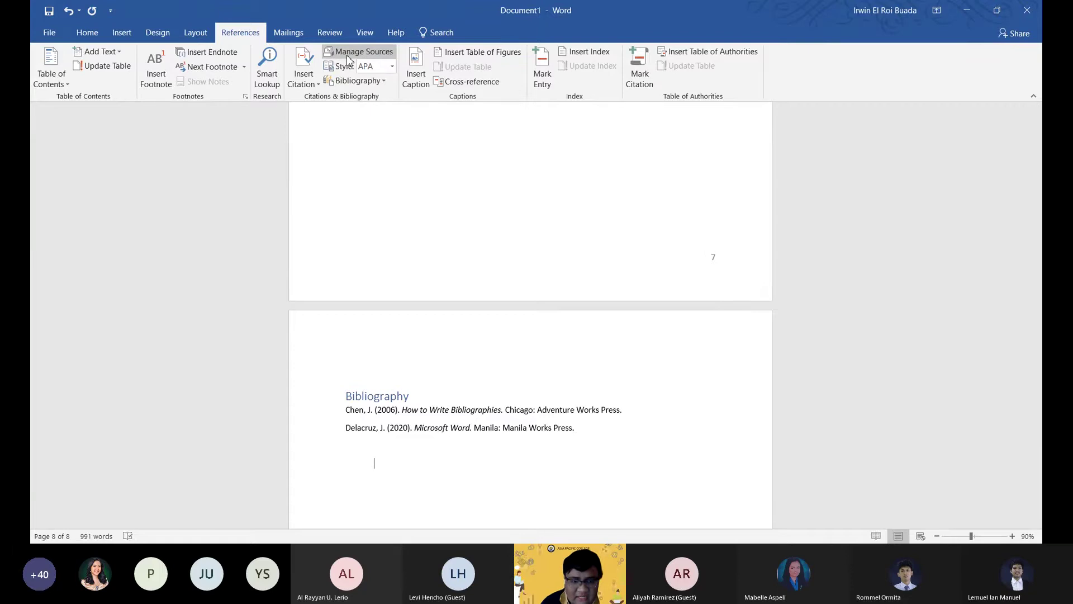
click(348, 55)
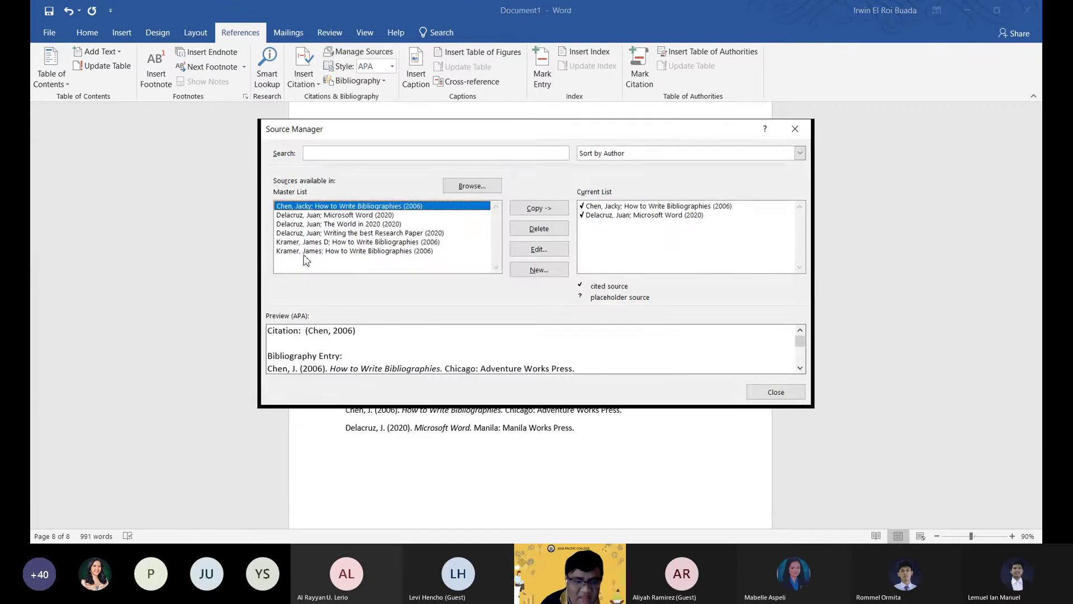
click(326, 216)
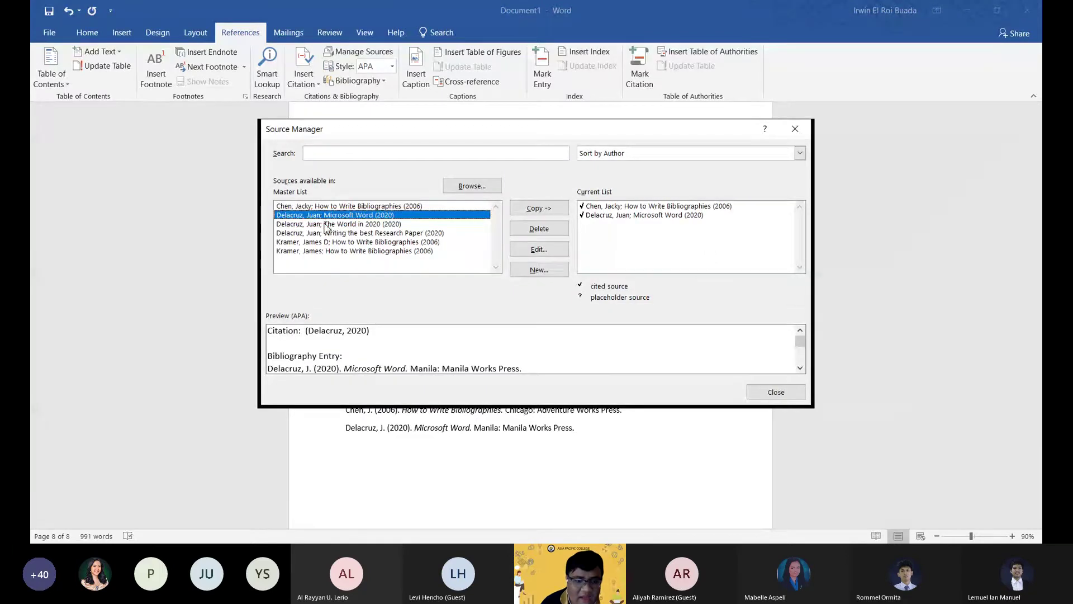
click(324, 207)
click(321, 225)
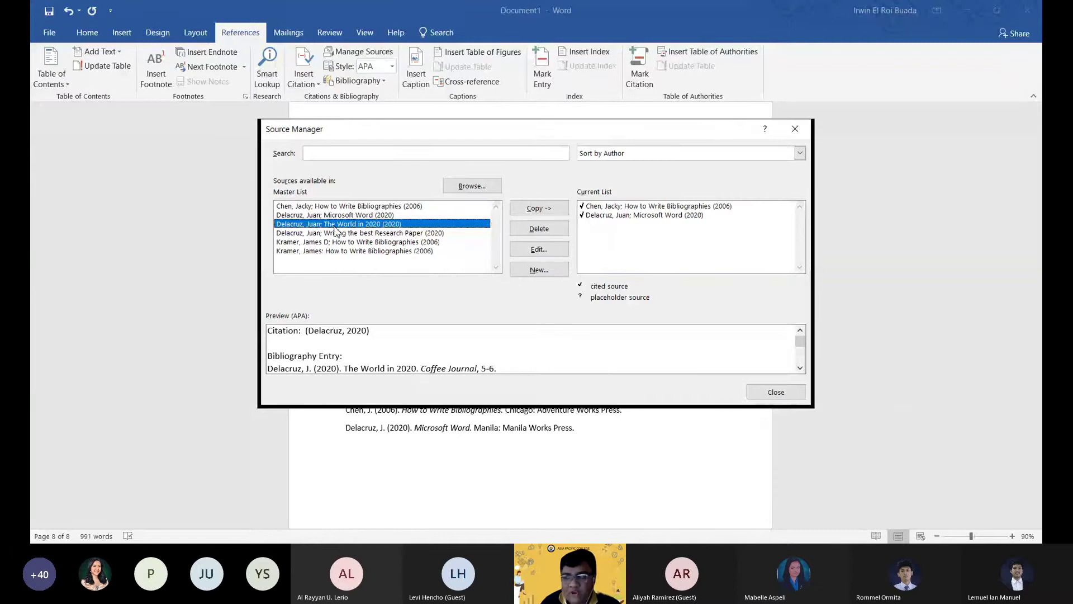
click(354, 216)
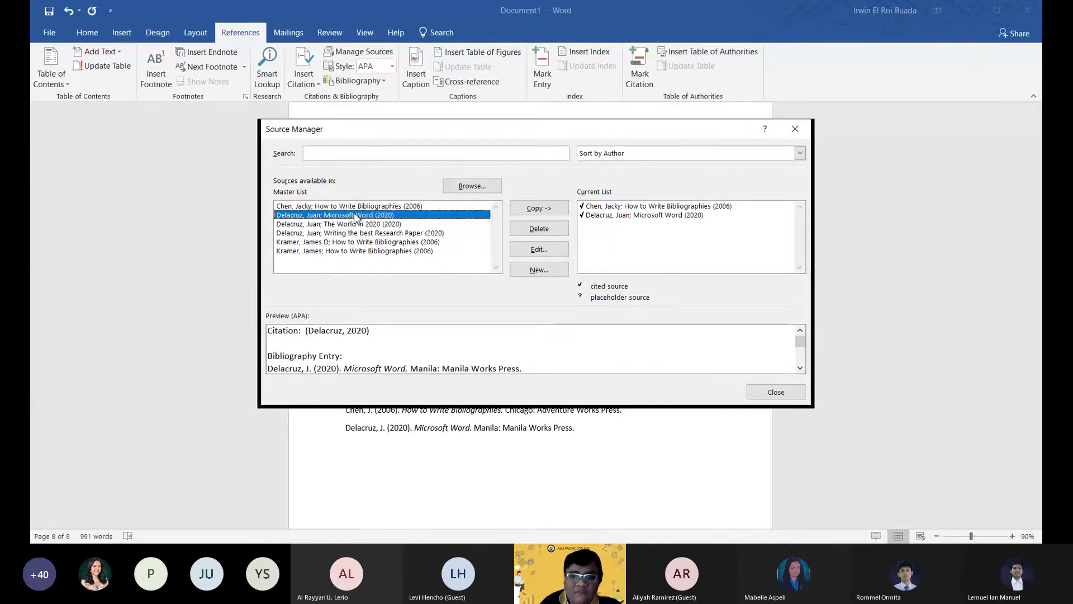
click(361, 251)
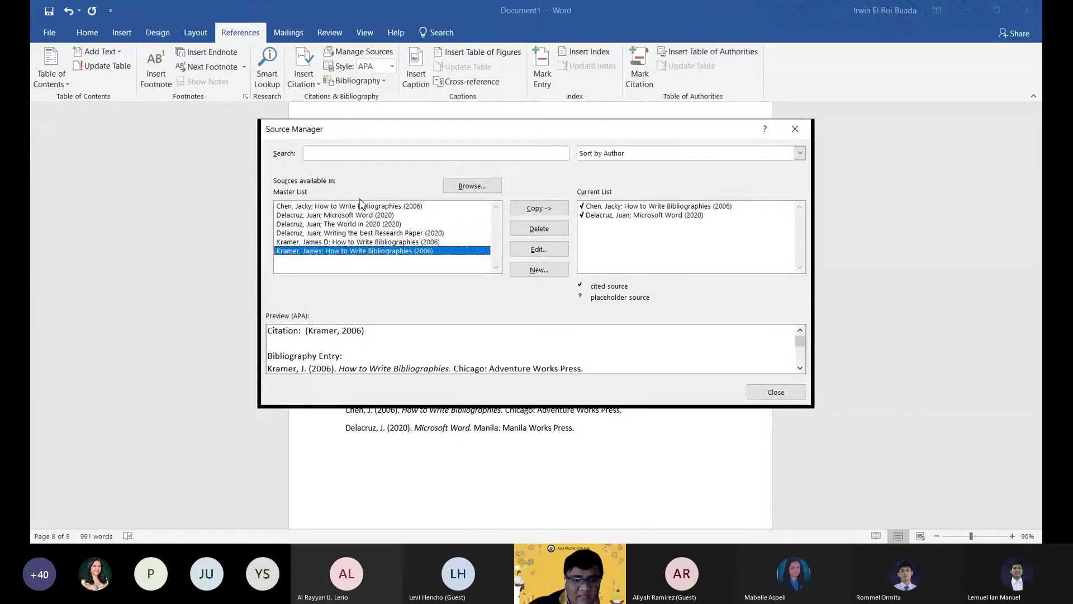
click(351, 207)
click(350, 225)
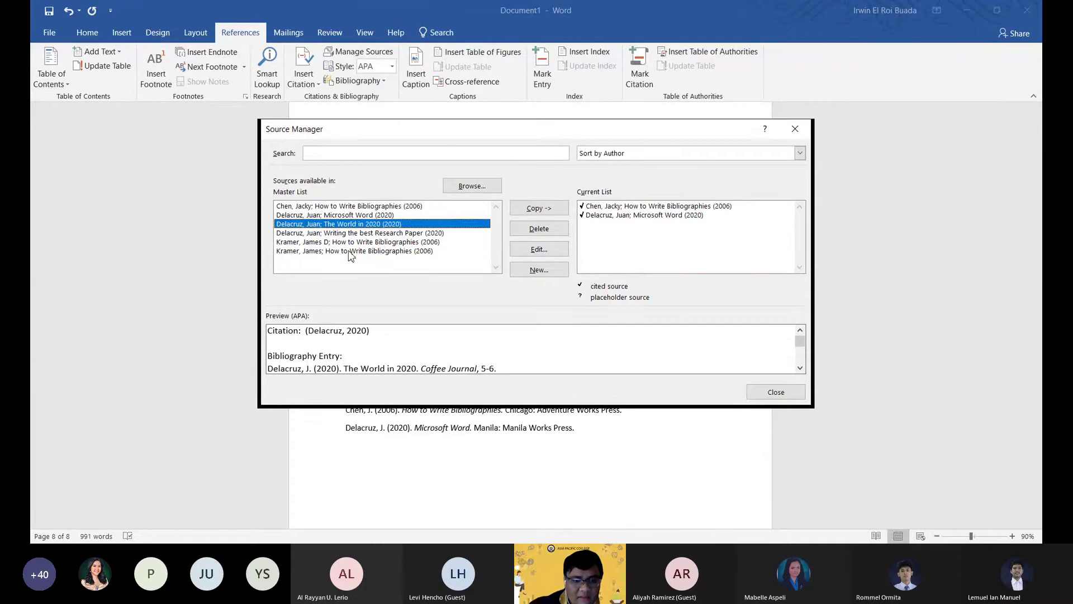
click(352, 233)
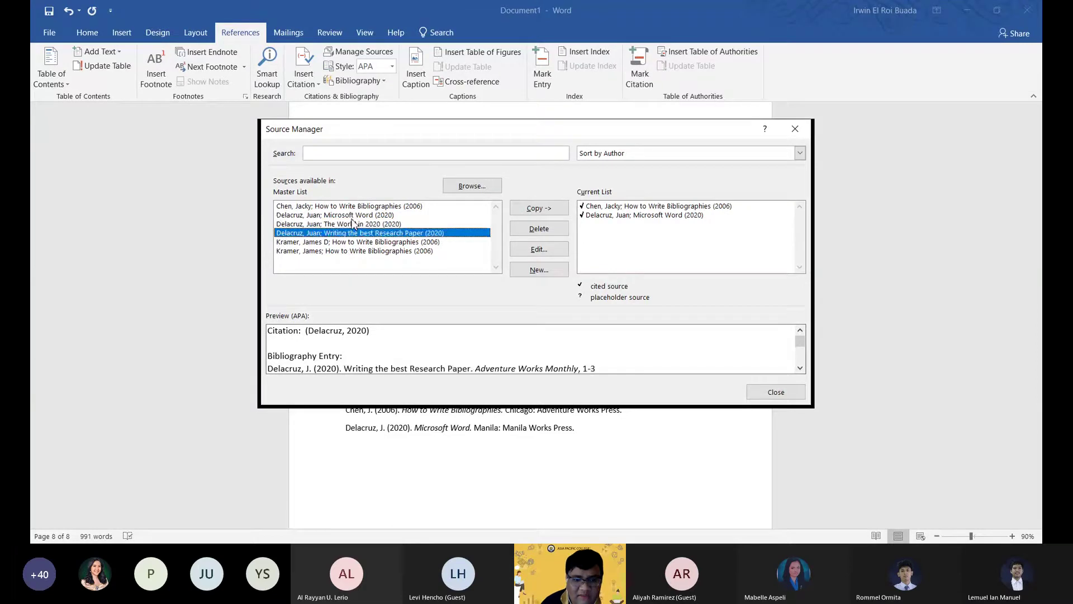
click(351, 206)
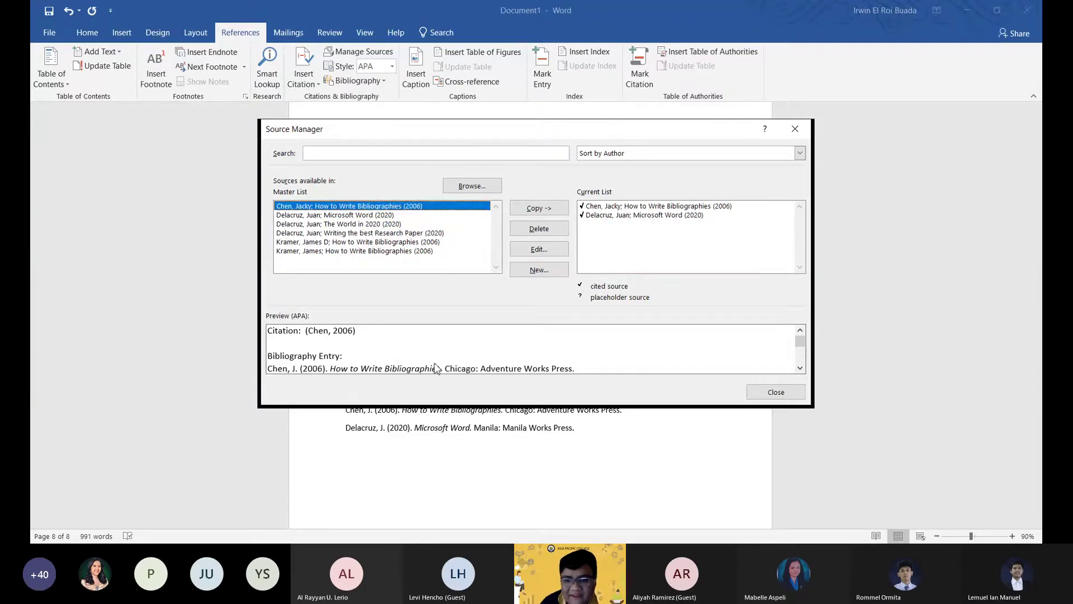
click(779, 398)
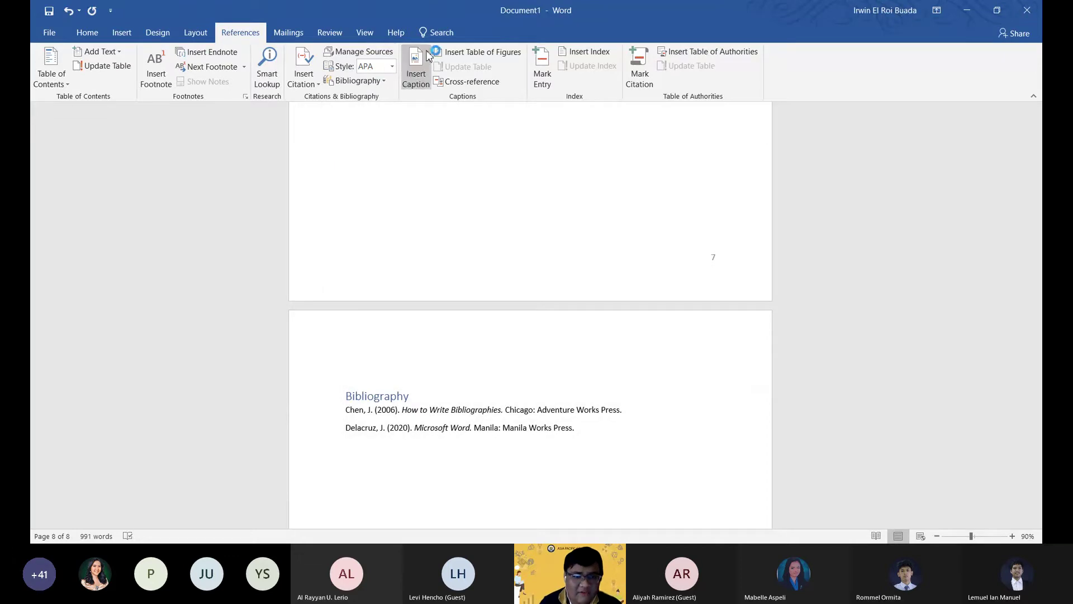
Leave the citation style set to APA and scroll back up to the Contents table.
click(392, 66)
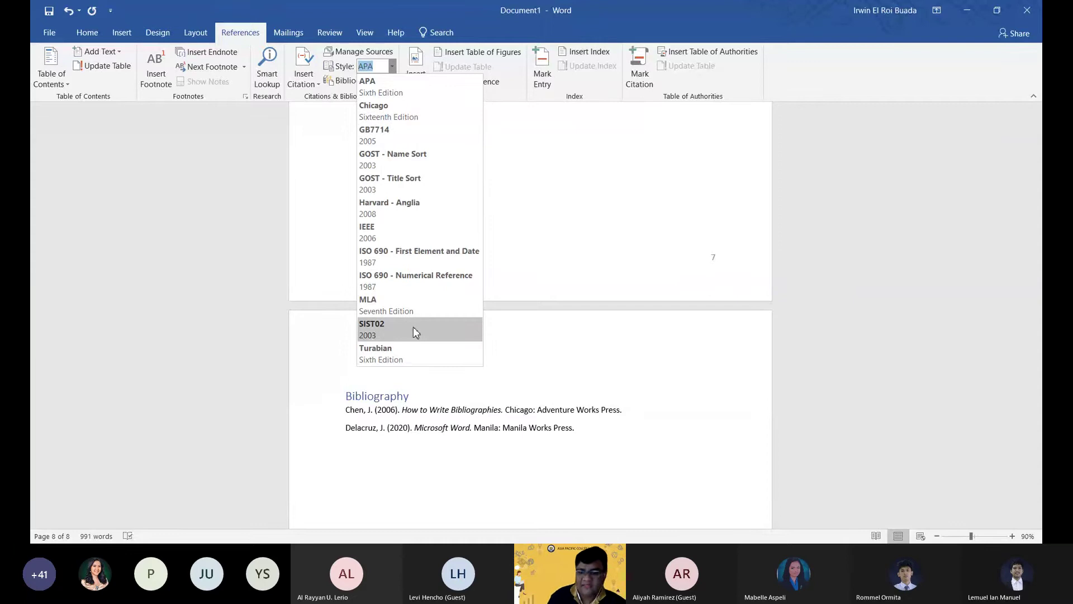
click(691, 466)
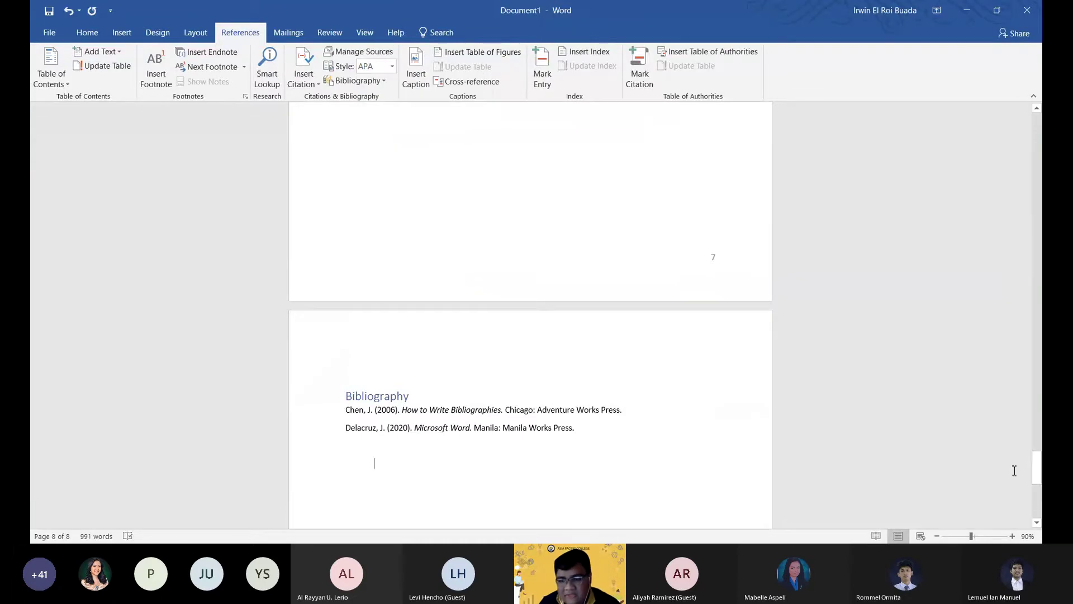
drag(1038, 467, 1038, 115)
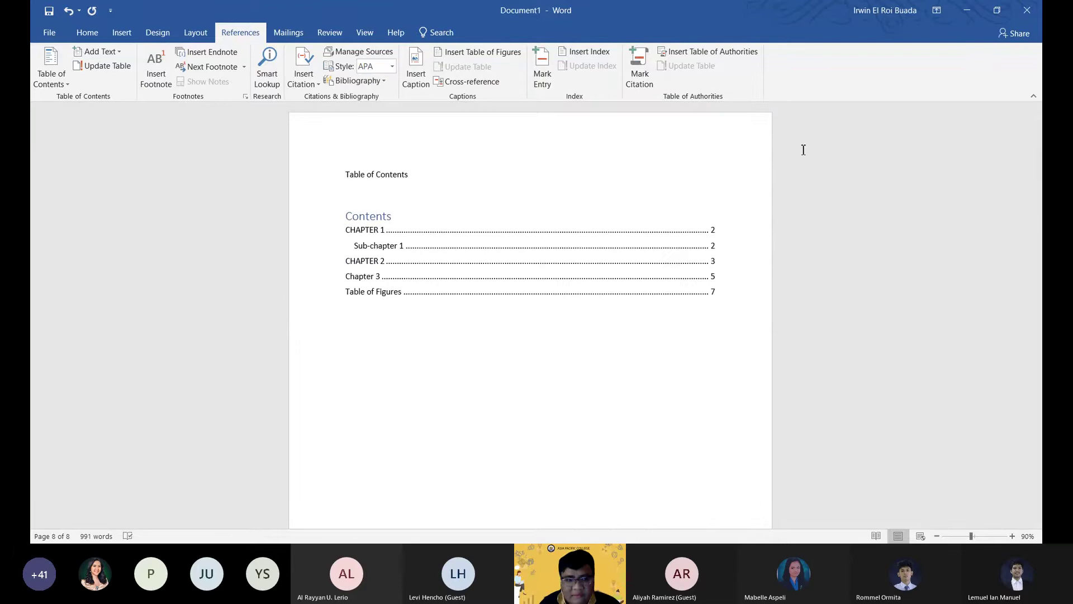
click(425, 261)
click(403, 195)
click(435, 286)
click(524, 306)
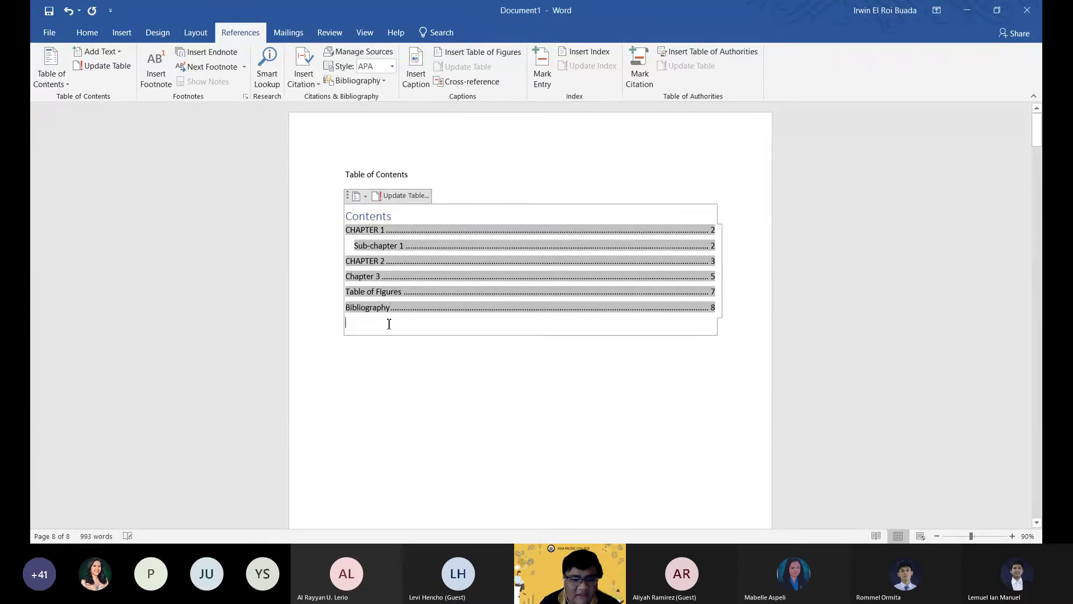
click(388, 324)
click(425, 384)
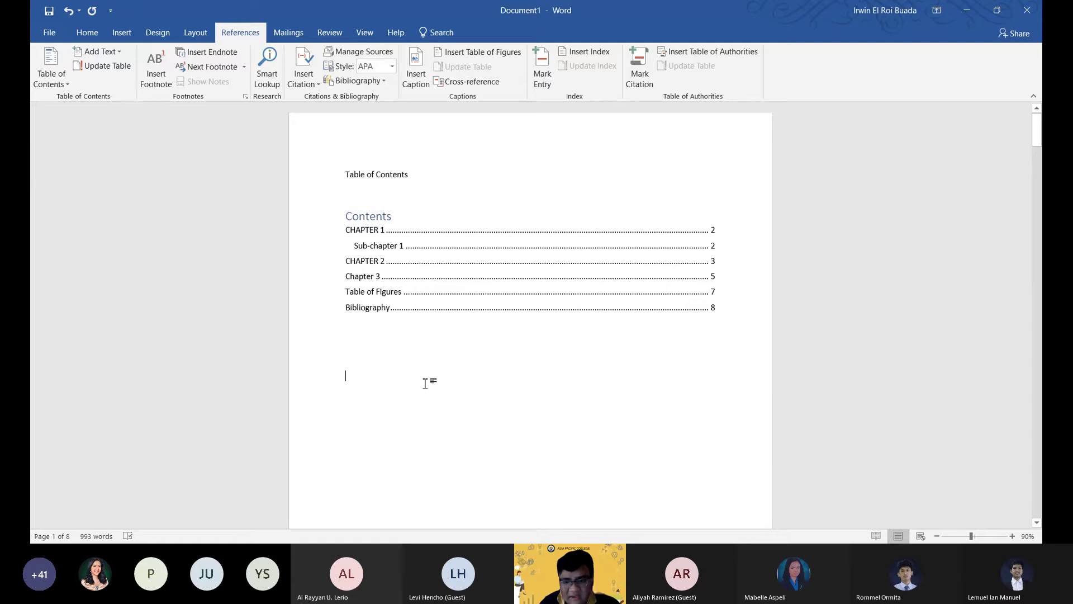
scroll(518, 314, down, 6)
scroll(541, 364, up, 3)
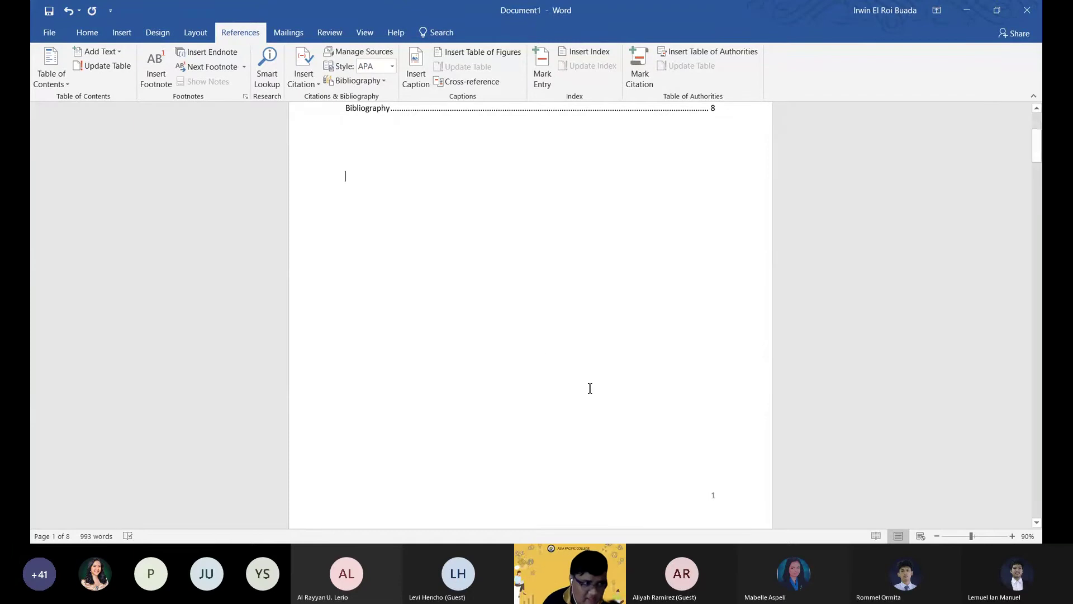
scroll(604, 396, up, 3)
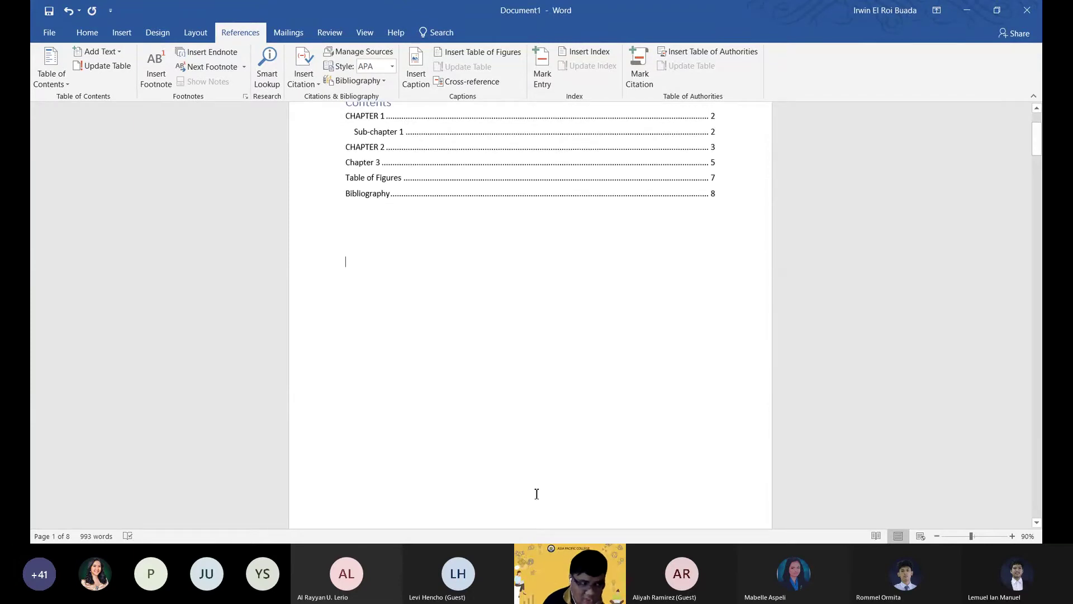
scroll(555, 467, up, 3)
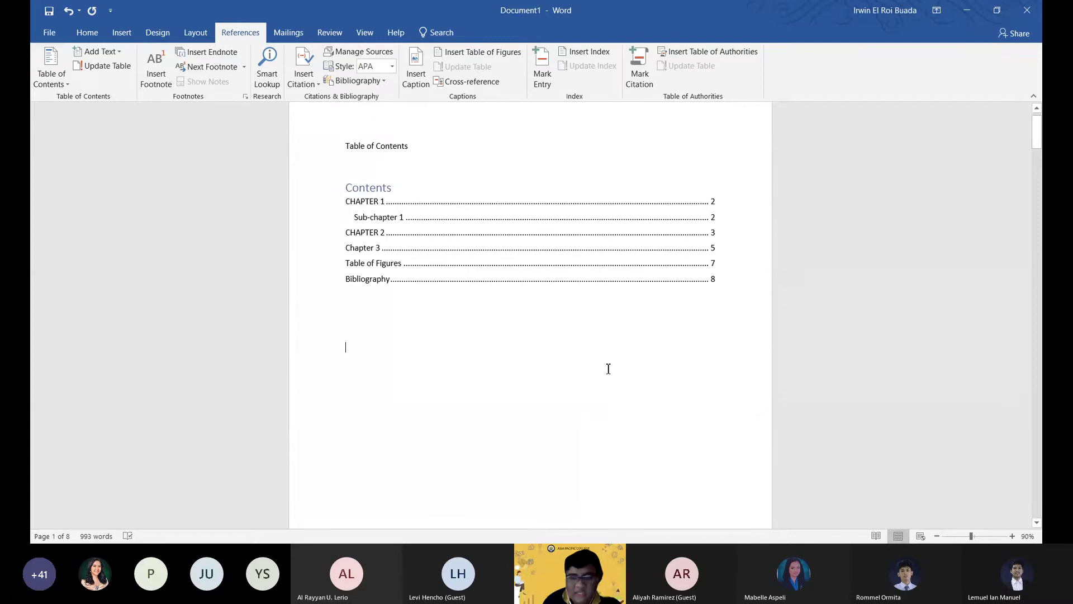
scroll(608, 369, up, 1)
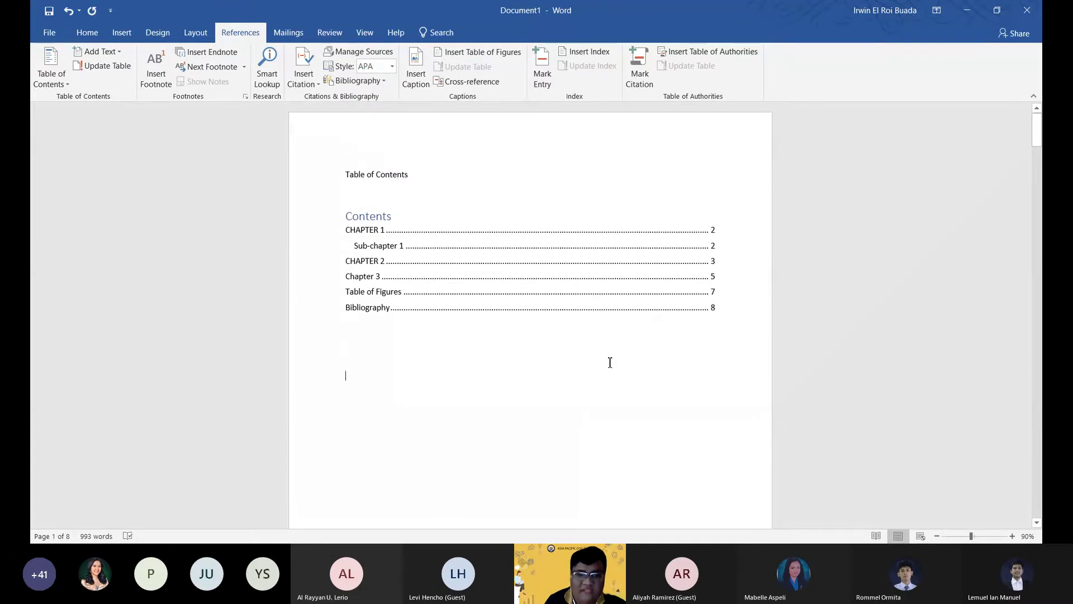
scroll(570, 371, down, 8)
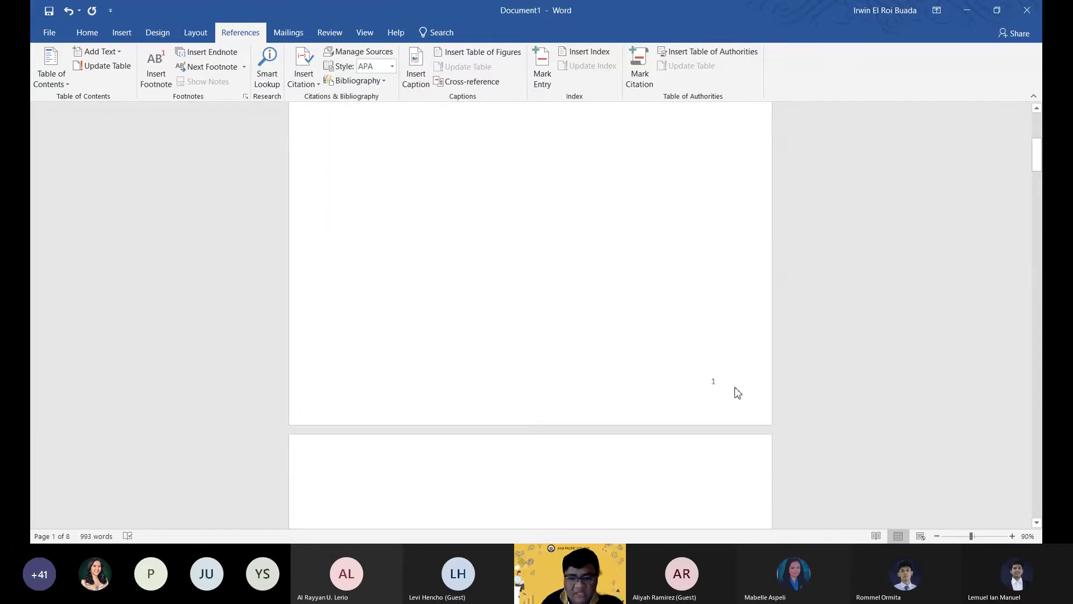
Delete the empty lines above CHAPTER 1 so its heading opens page 2.
scroll(595, 338, down, 10)
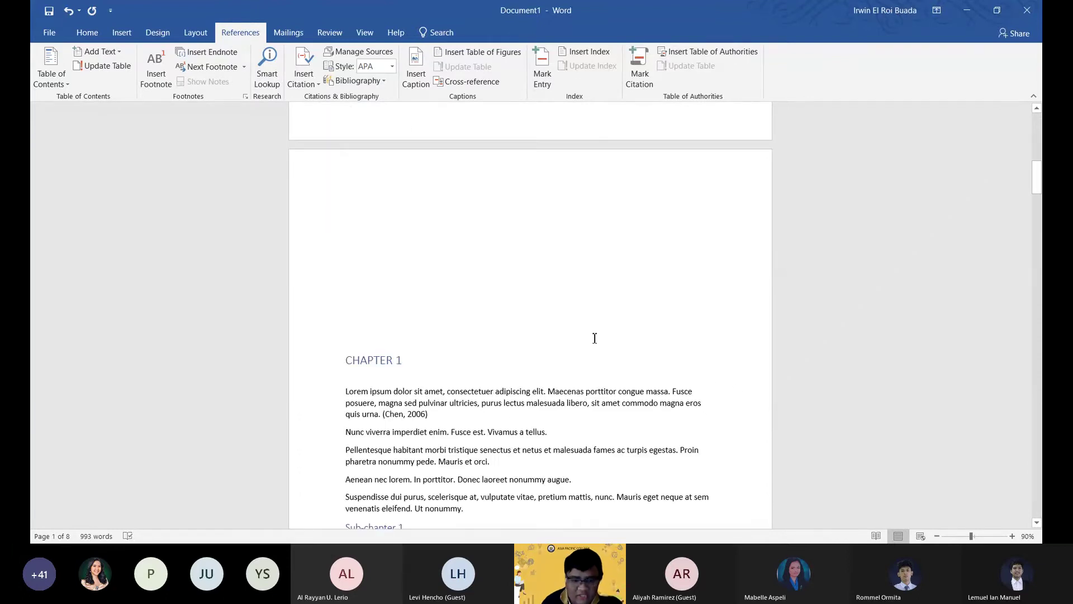
scroll(402, 405, up, 3)
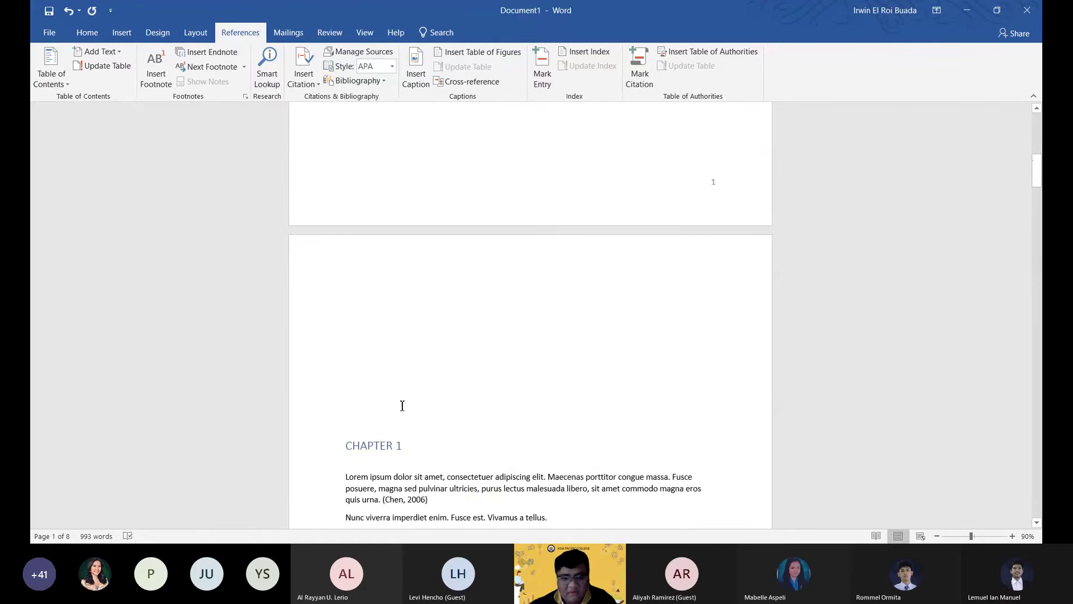
click(402, 405)
key(BackSpace)
key(BackSpace)
key(BackSpace)
key(BackSpace)
scroll(730, 261, down, 5)
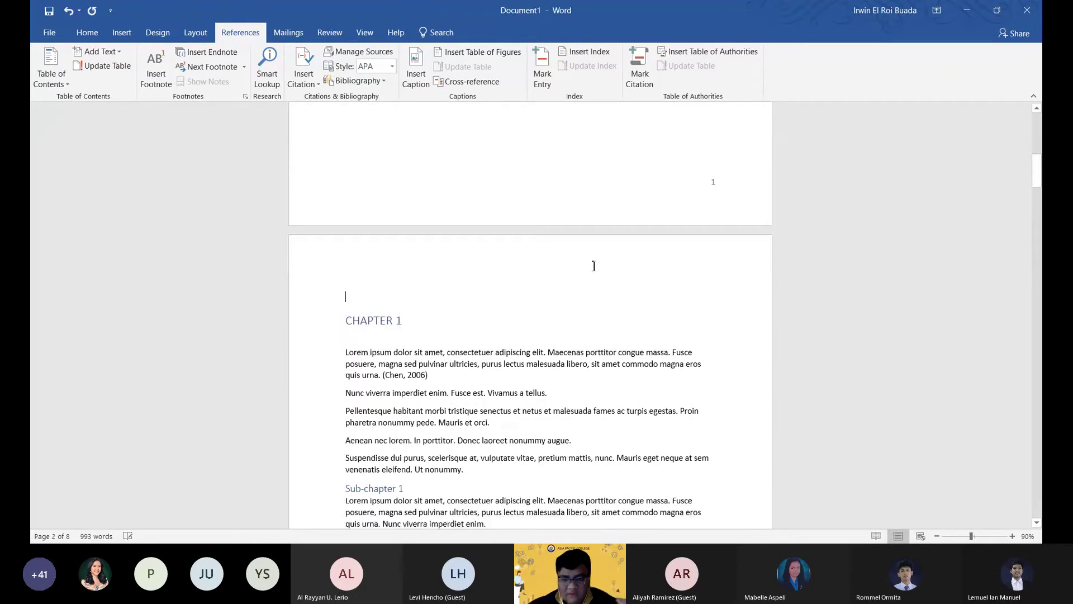
scroll(730, 261, down, 8)
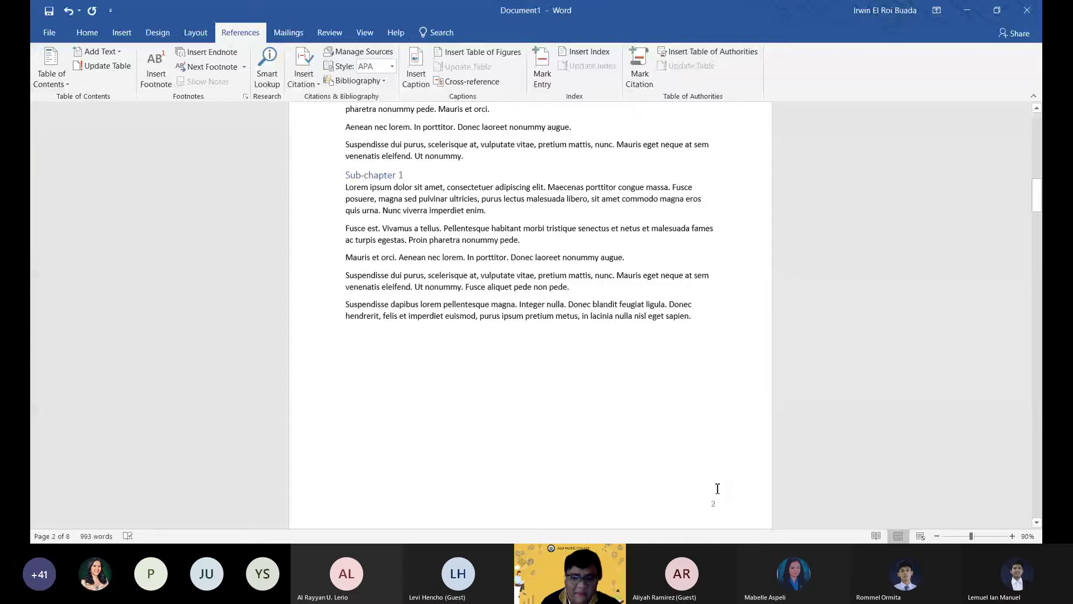
scroll(710, 489, up, 3)
scroll(707, 492, down, 3)
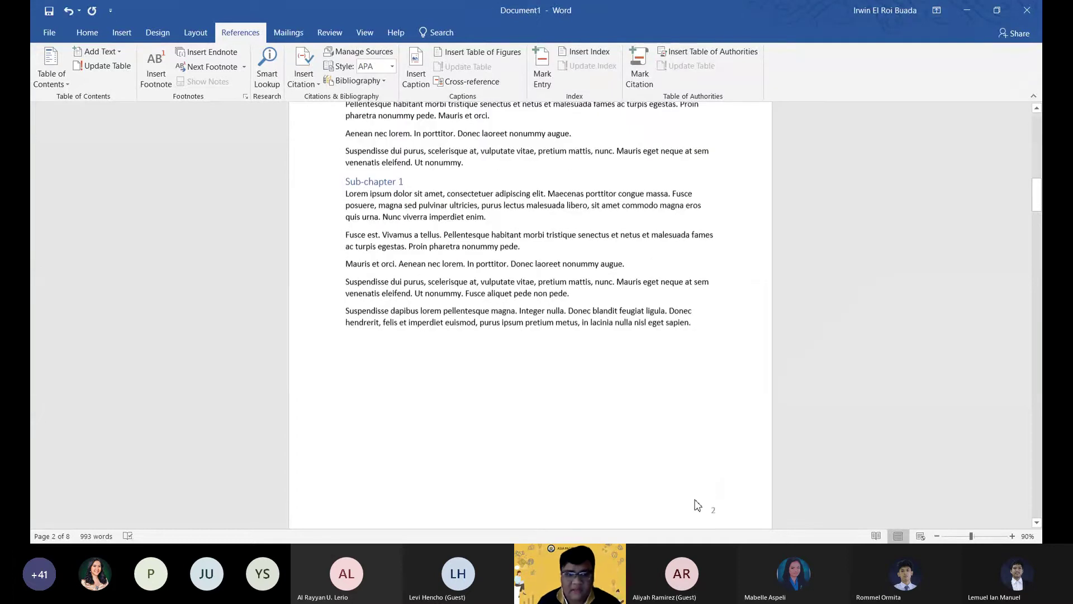
scroll(697, 505, down, 1)
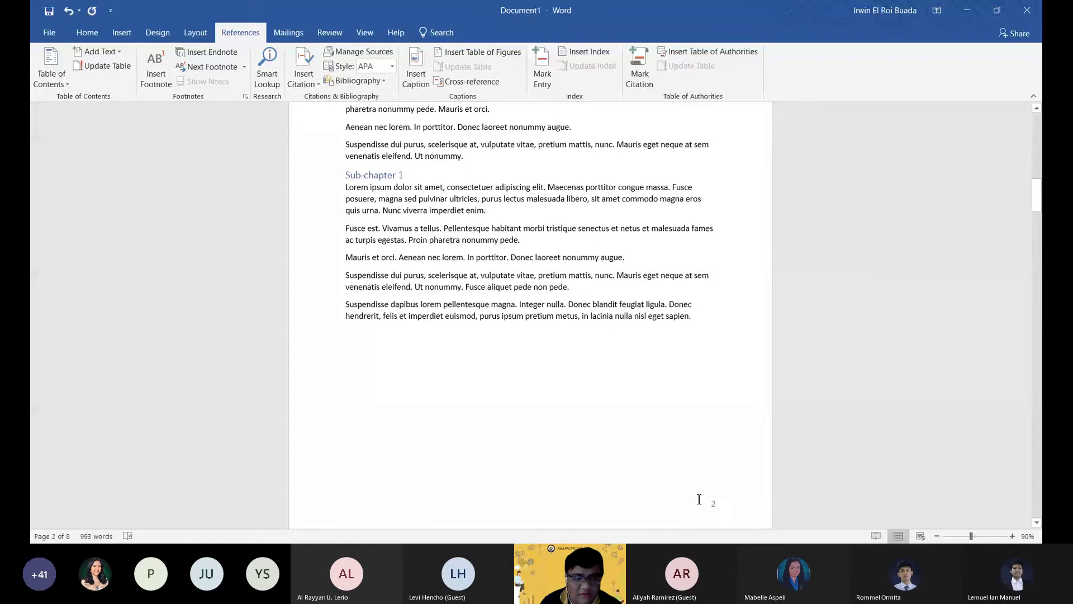
scroll(688, 391, up, 5)
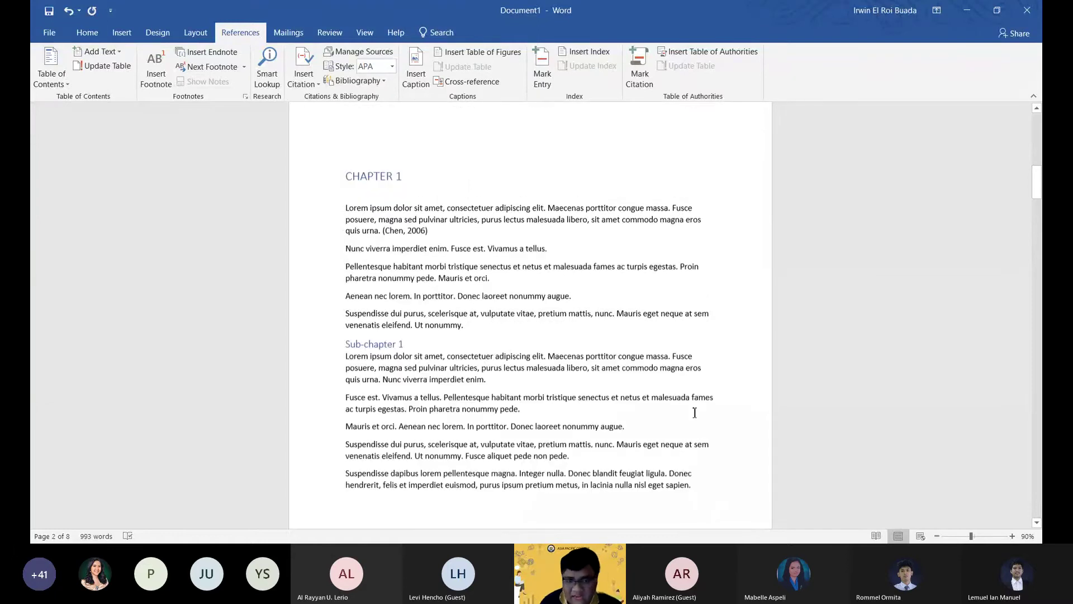
scroll(457, 249, up, 8)
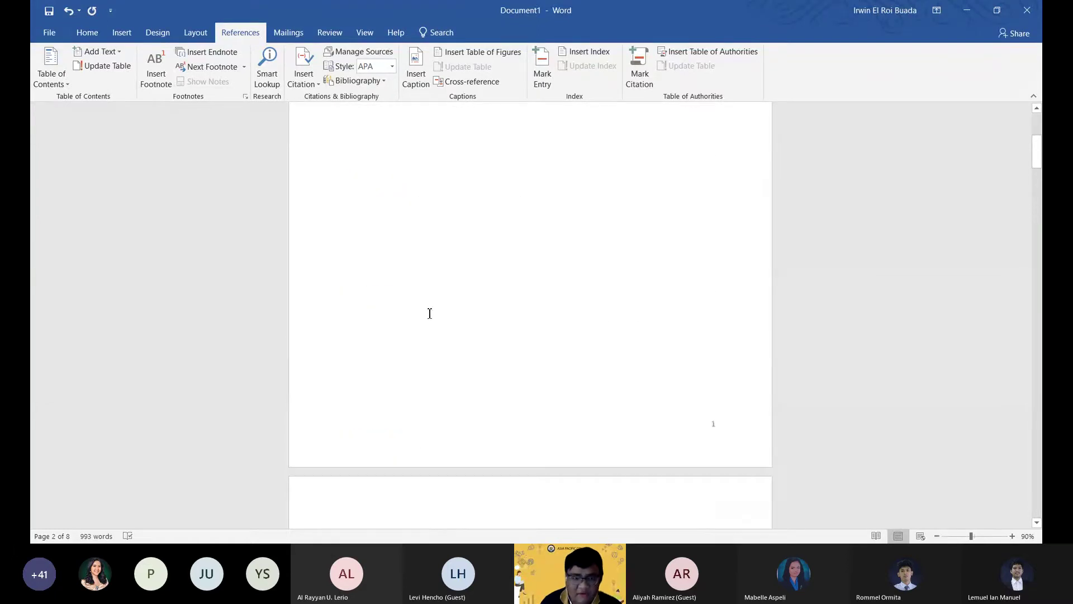
click(91, 34)
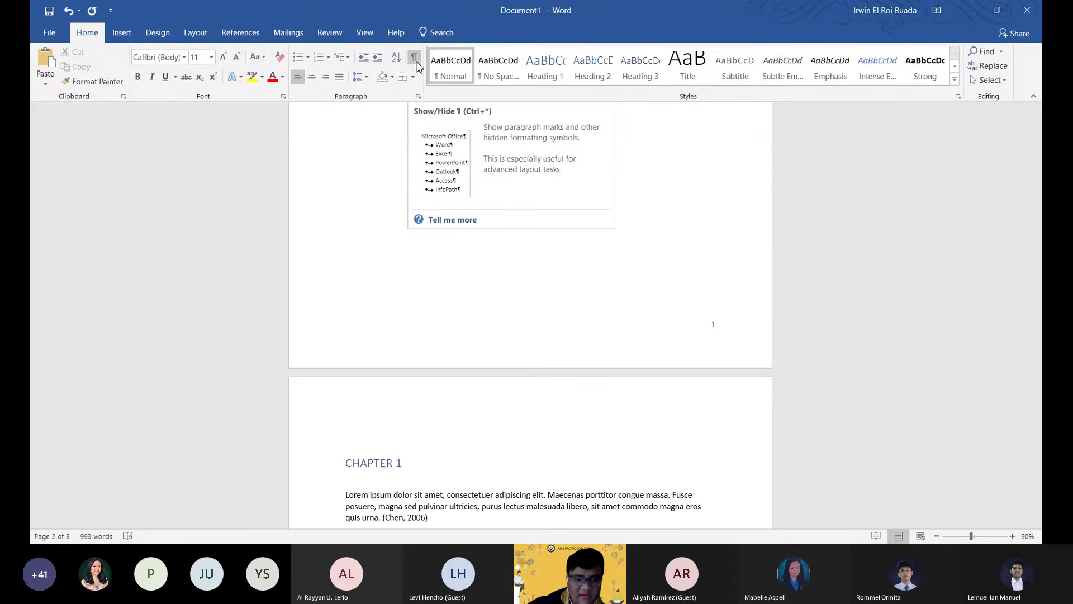
Turn on Show/Hide ¶ to display paragraph and formatting marks.
click(416, 61)
scroll(366, 267, up, 3)
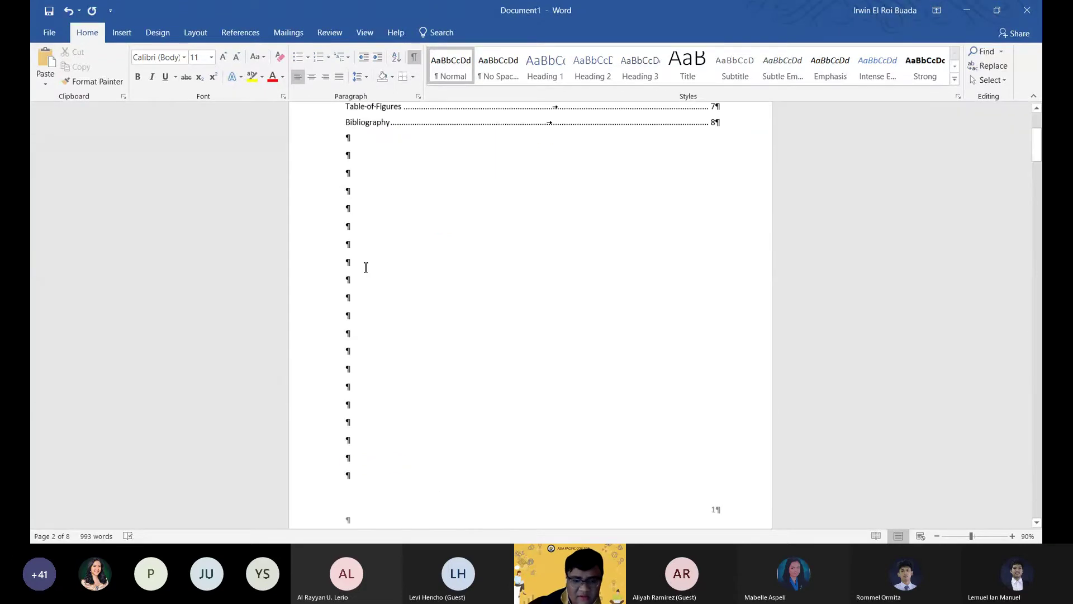
scroll(391, 279, up, 2)
scroll(425, 324, down, 5)
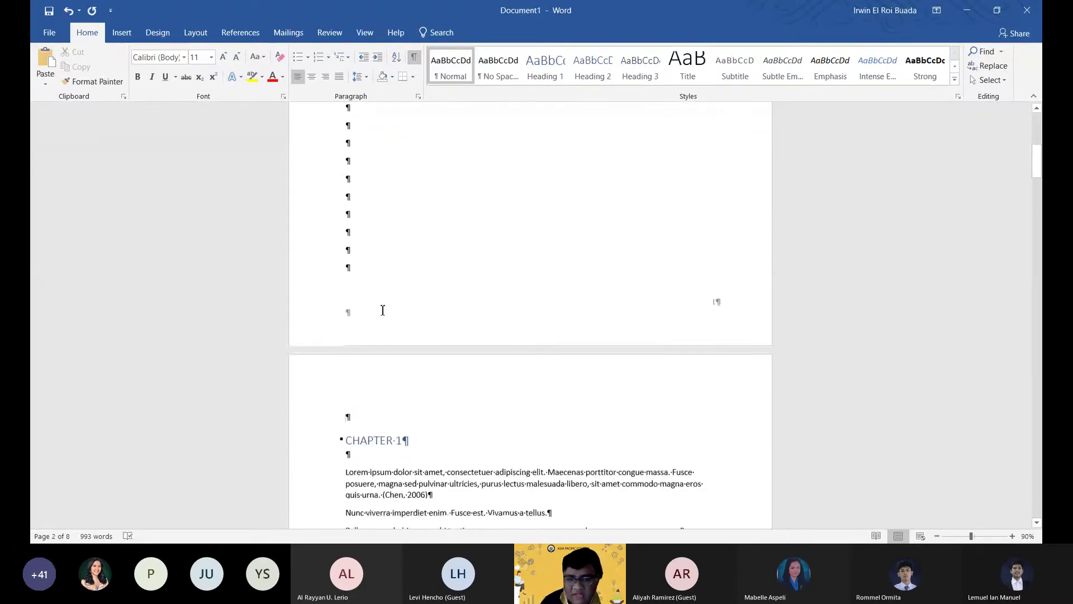
scroll(383, 335, up, 1)
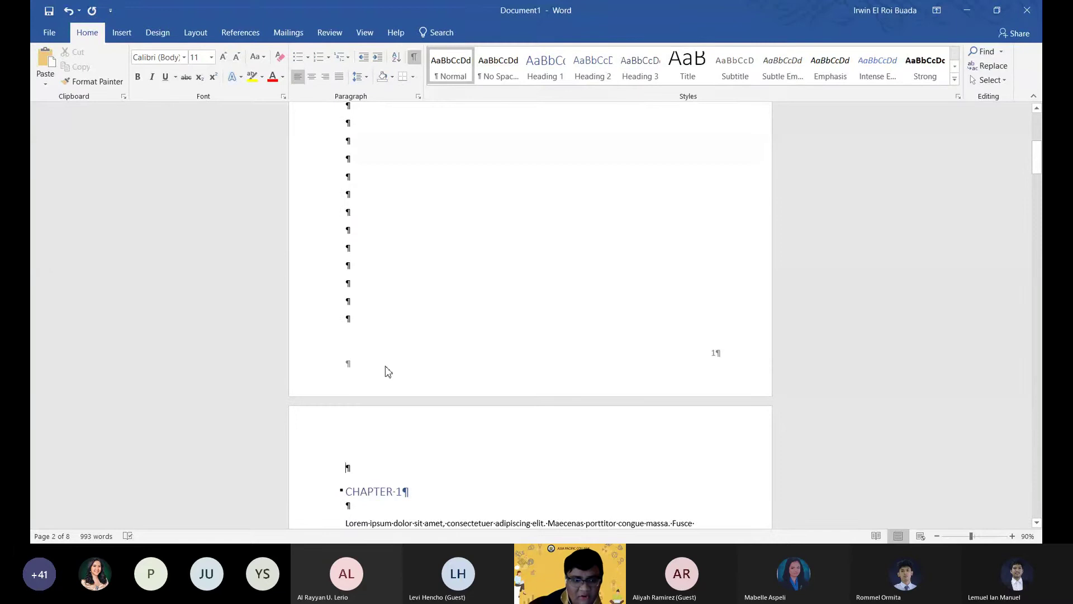
Remove the page number from the Contents page footer.
double_click(510, 375)
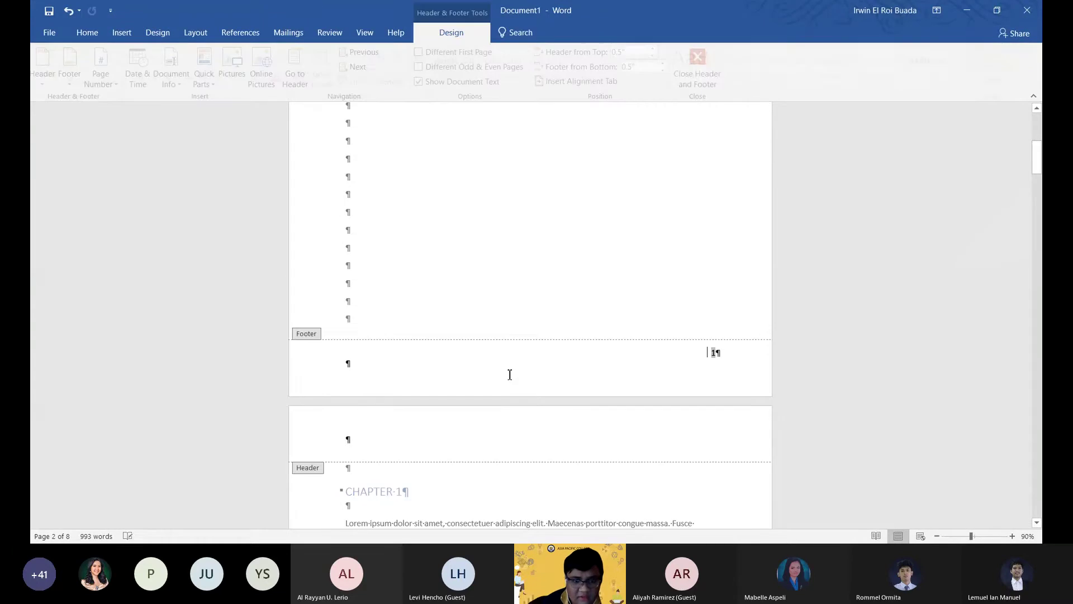
click(458, 367)
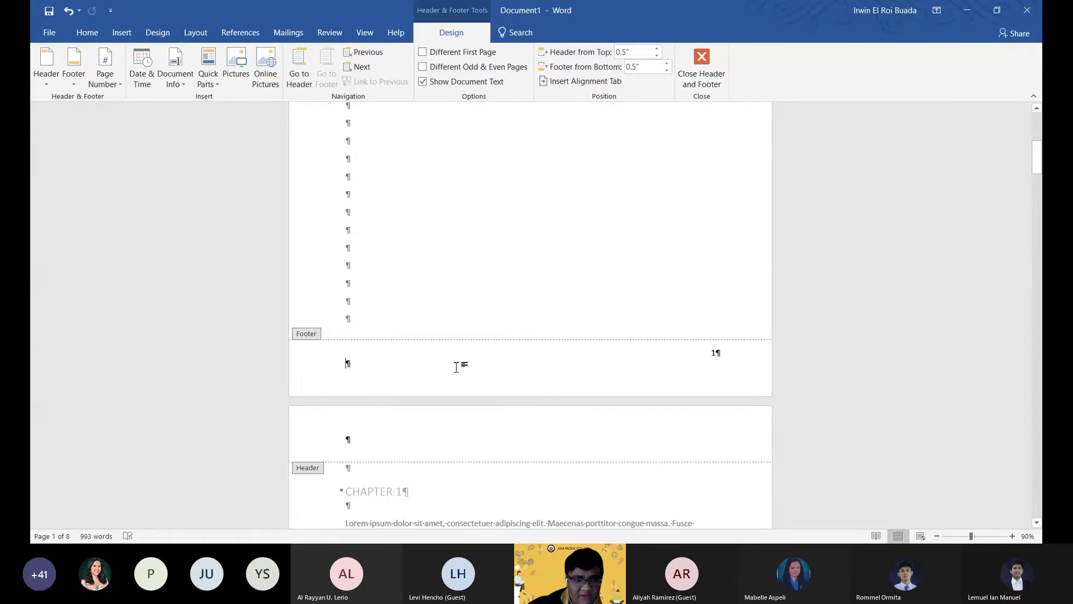
click(105, 70)
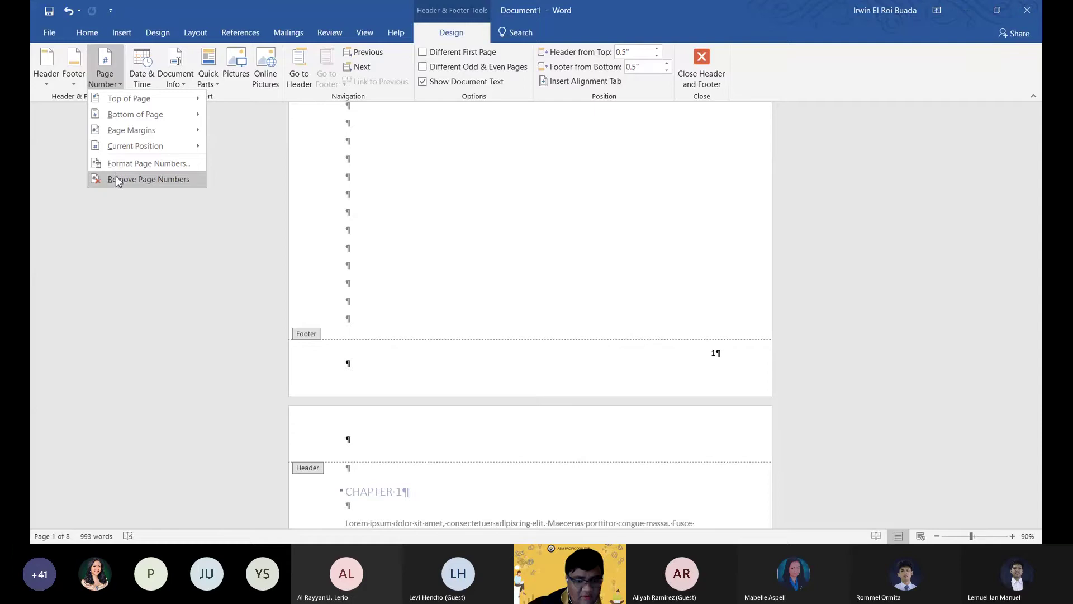
click(119, 179)
double_click(370, 317)
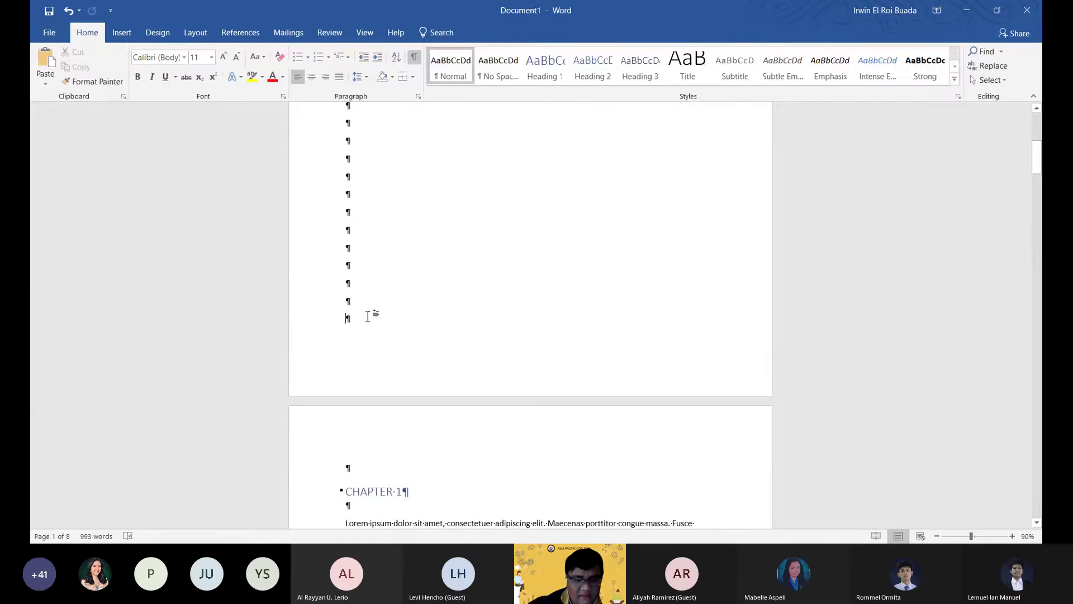
scroll(368, 291, up, 5)
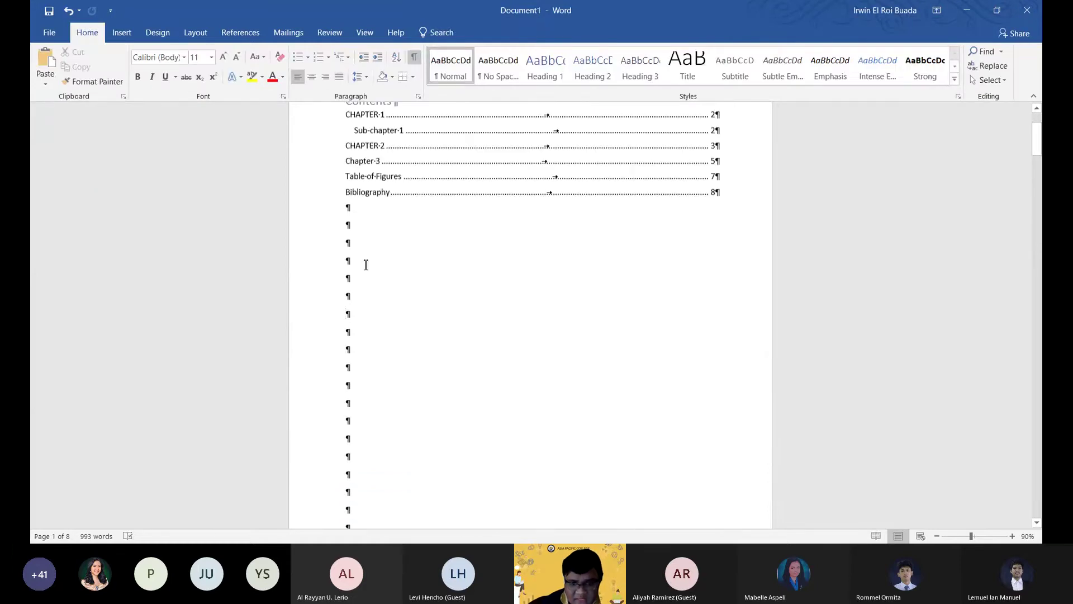
scroll(369, 290, up, 2)
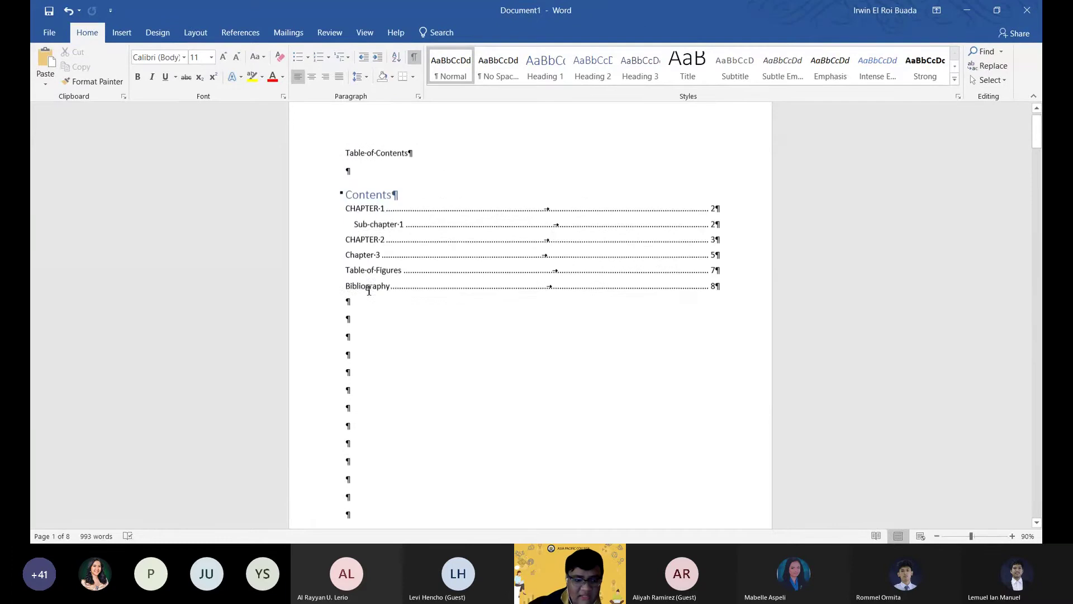
scroll(372, 305, down, 3)
scroll(371, 324, down, 2)
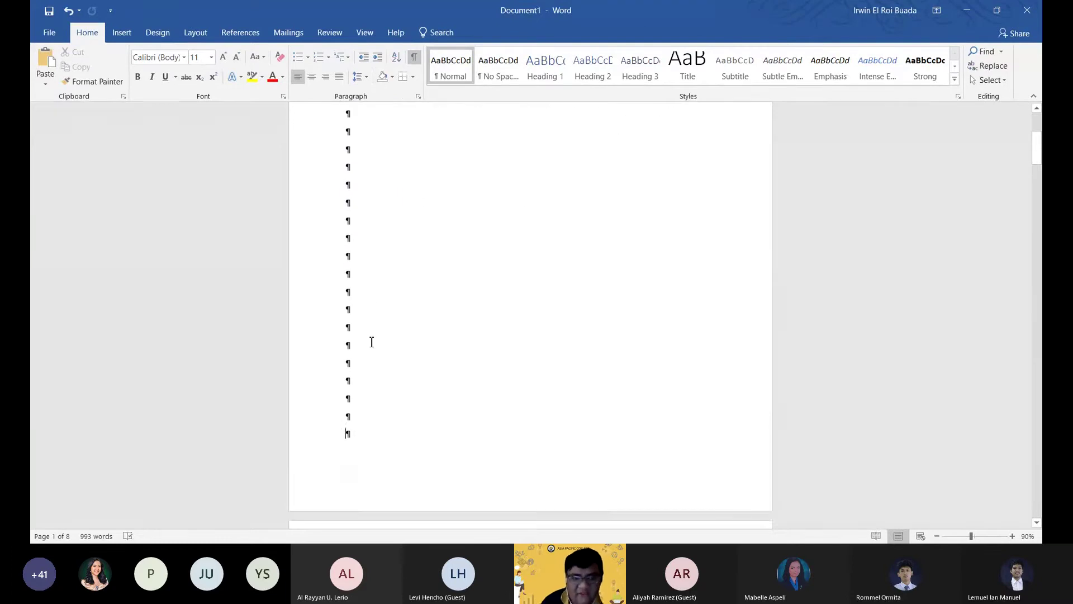
scroll(364, 403, up, 1)
scroll(366, 436, down, 2)
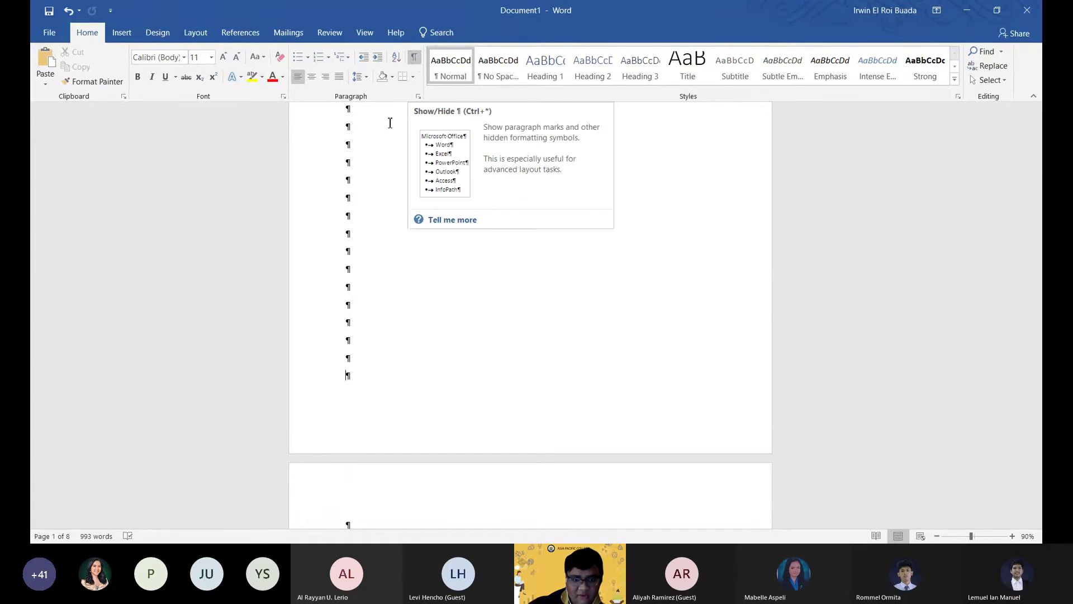
scroll(415, 290, down, 6)
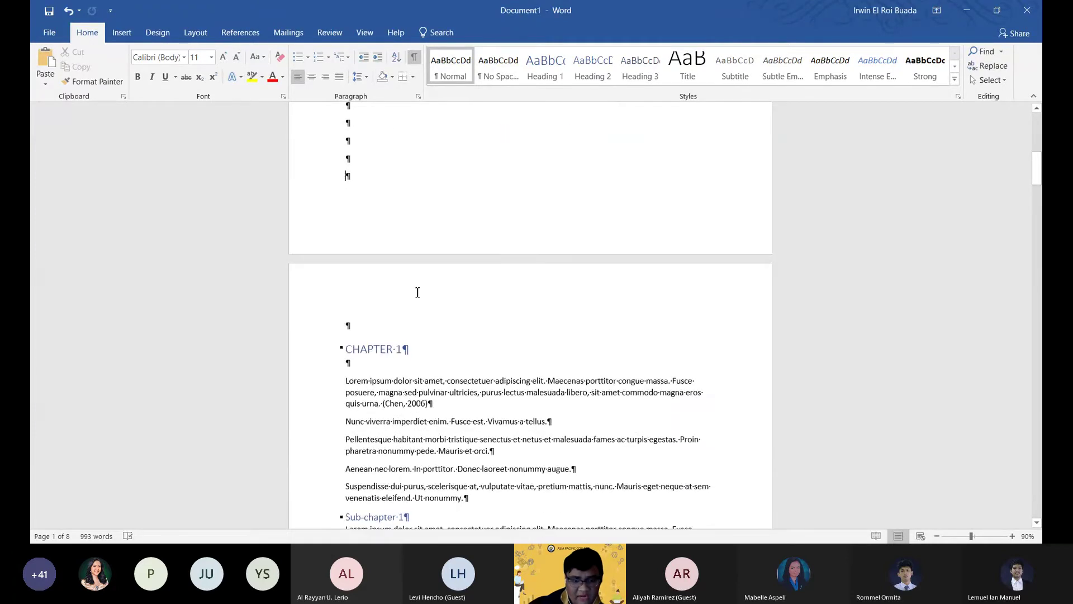
scroll(445, 337, down, 3)
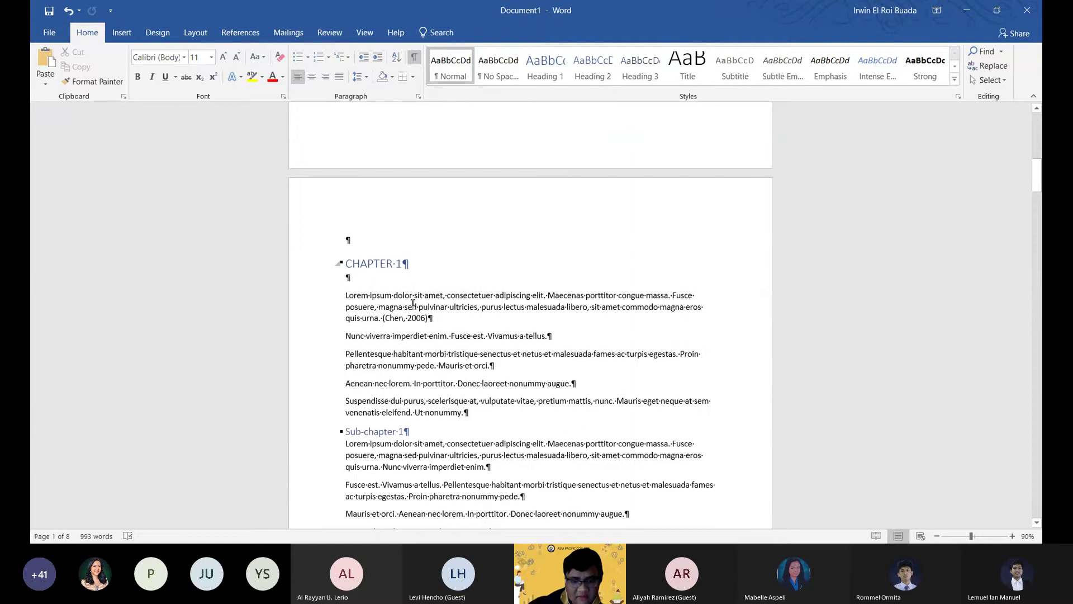
scroll(491, 338, up, 1)
scroll(452, 348, down, 3)
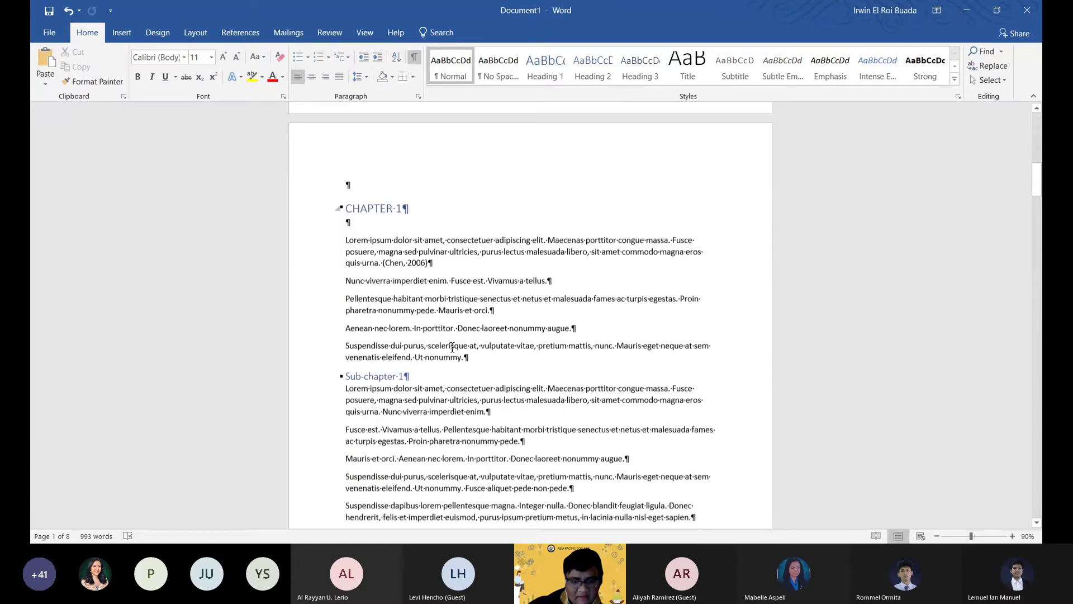
scroll(452, 347, down, 4)
scroll(471, 354, down, 6)
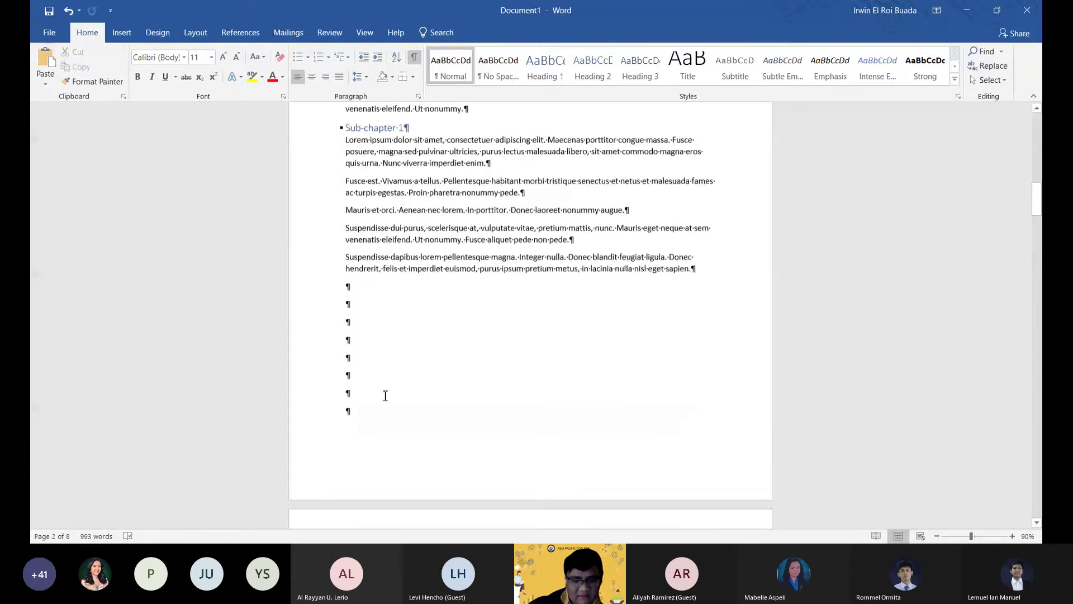
scroll(420, 391, up, 7)
scroll(453, 361, down, 8)
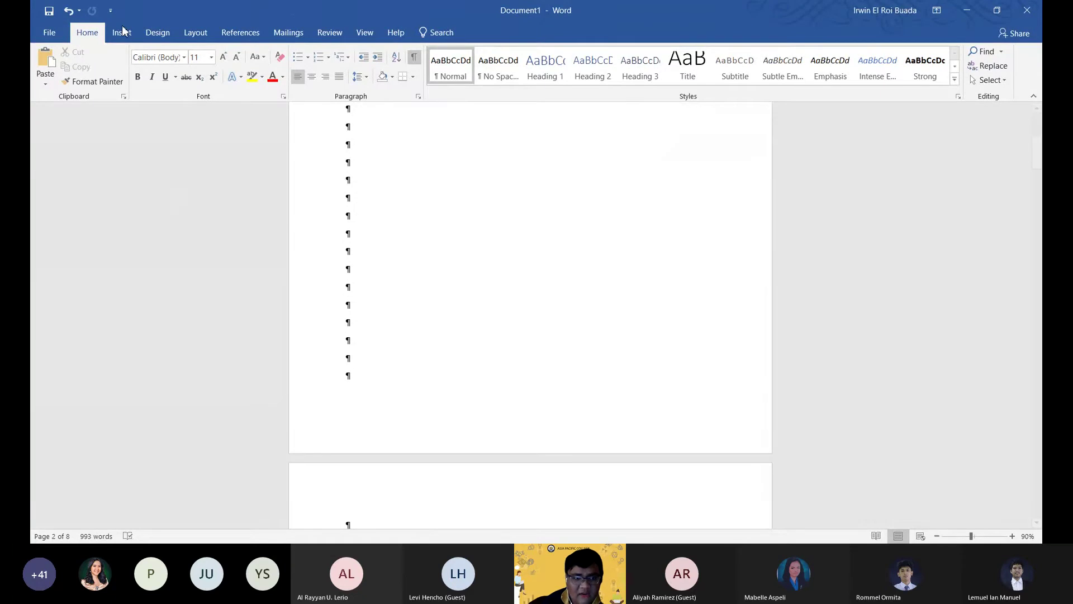
Insert a Next Page section break after the Contents page, keeping formatting marks visible.
click(195, 34)
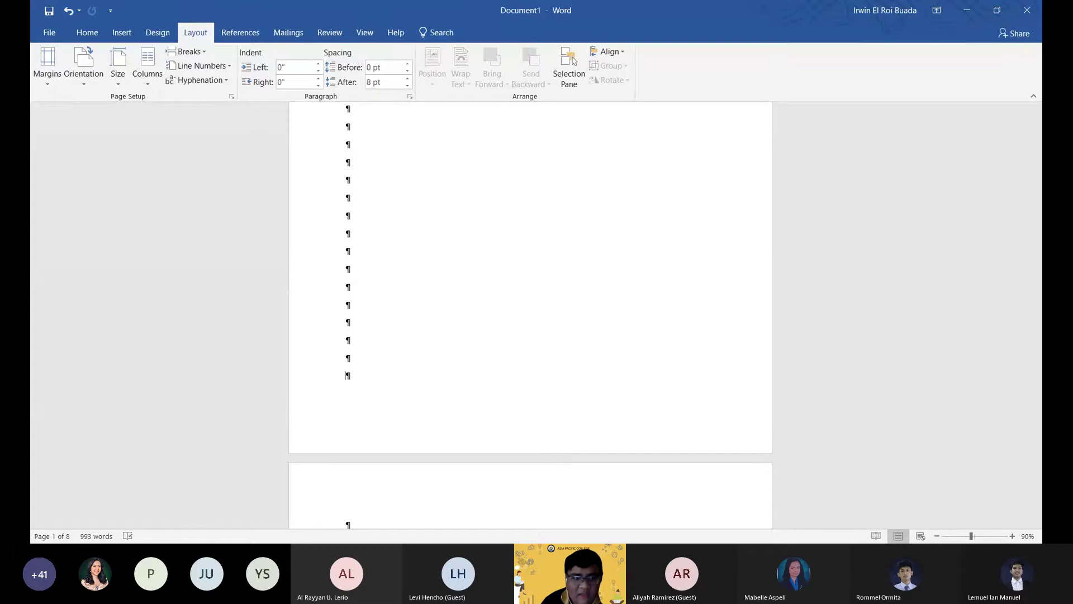
click(184, 52)
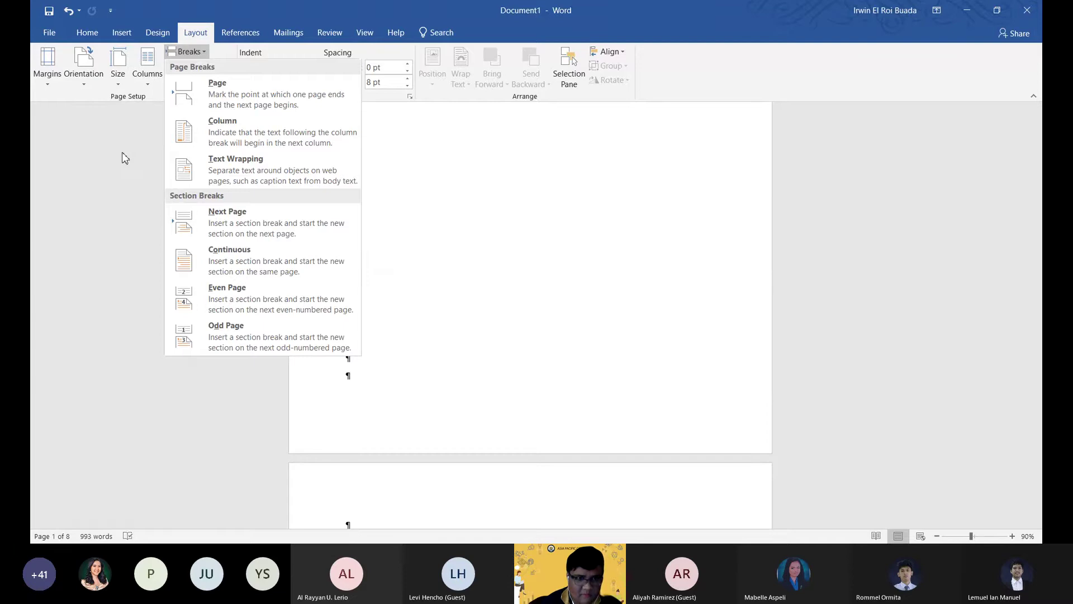
click(233, 230)
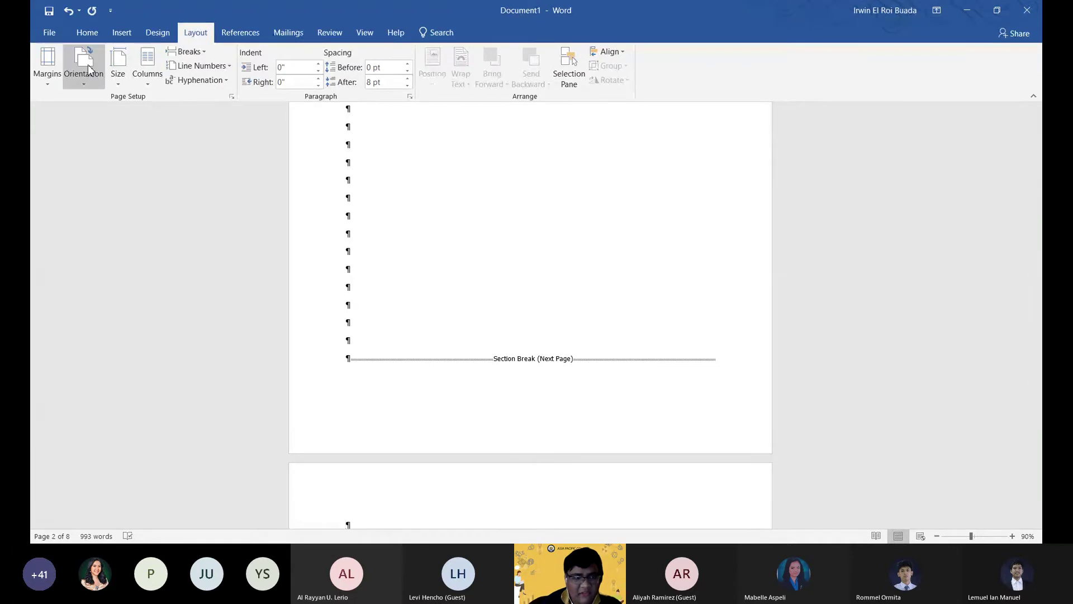
click(87, 32)
click(415, 60)
click(414, 59)
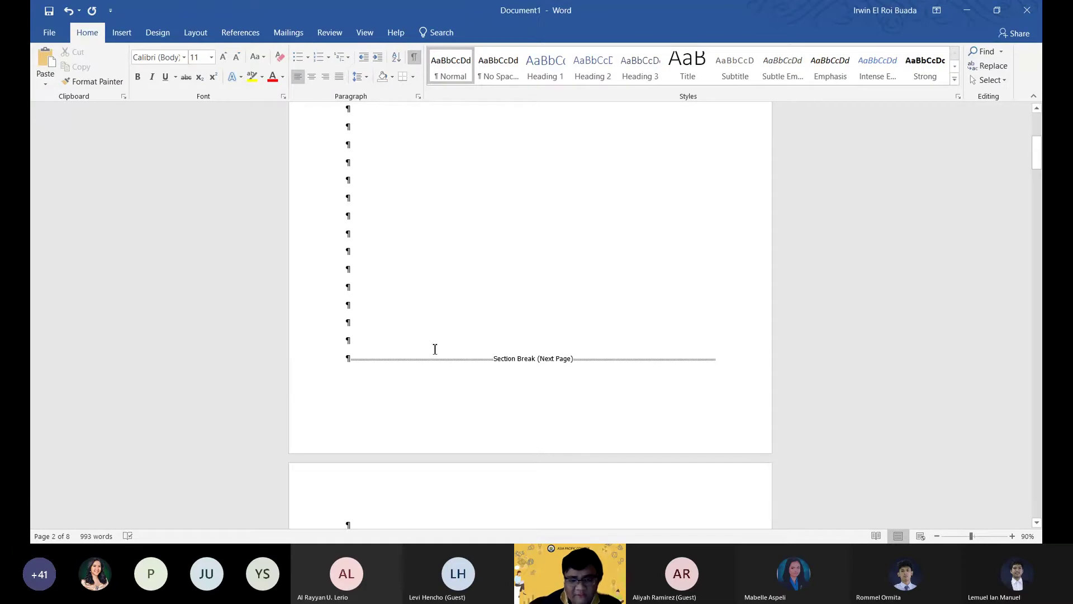
scroll(450, 355, down, 2)
scroll(450, 355, up, 3)
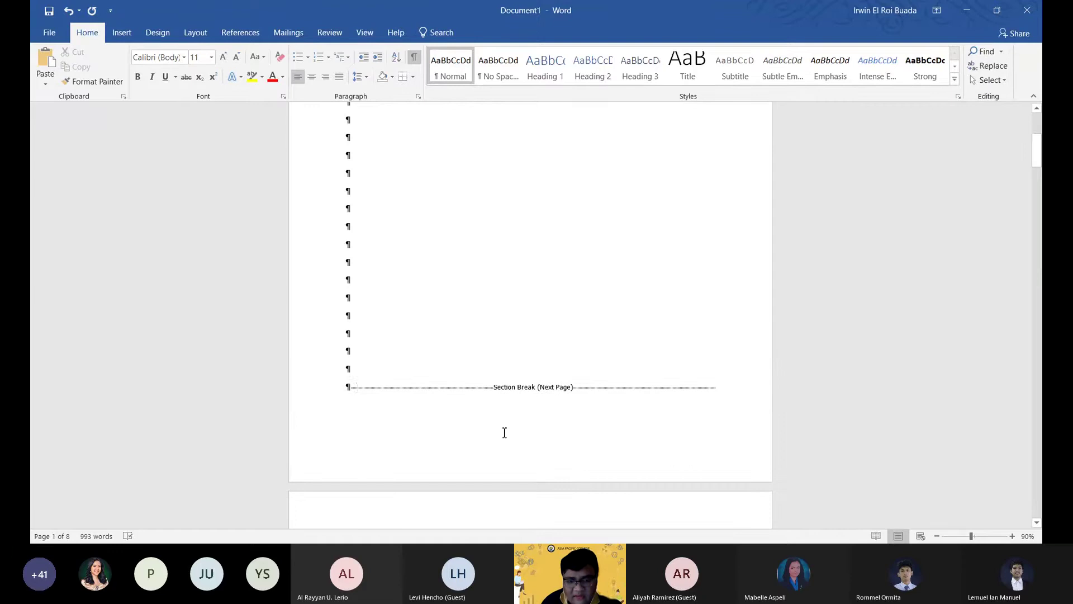
click(351, 386)
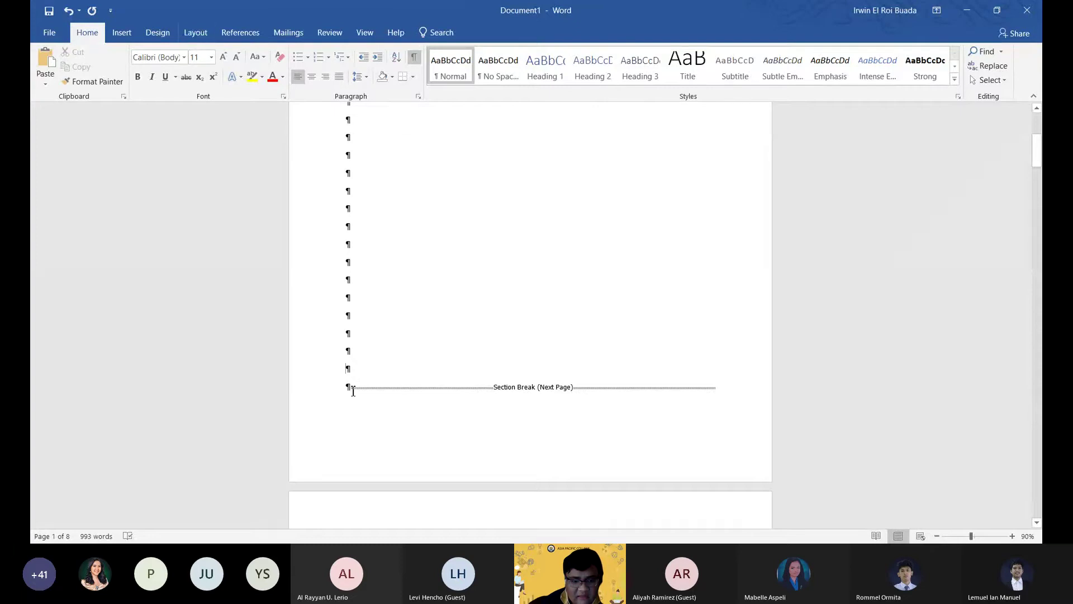
click(194, 31)
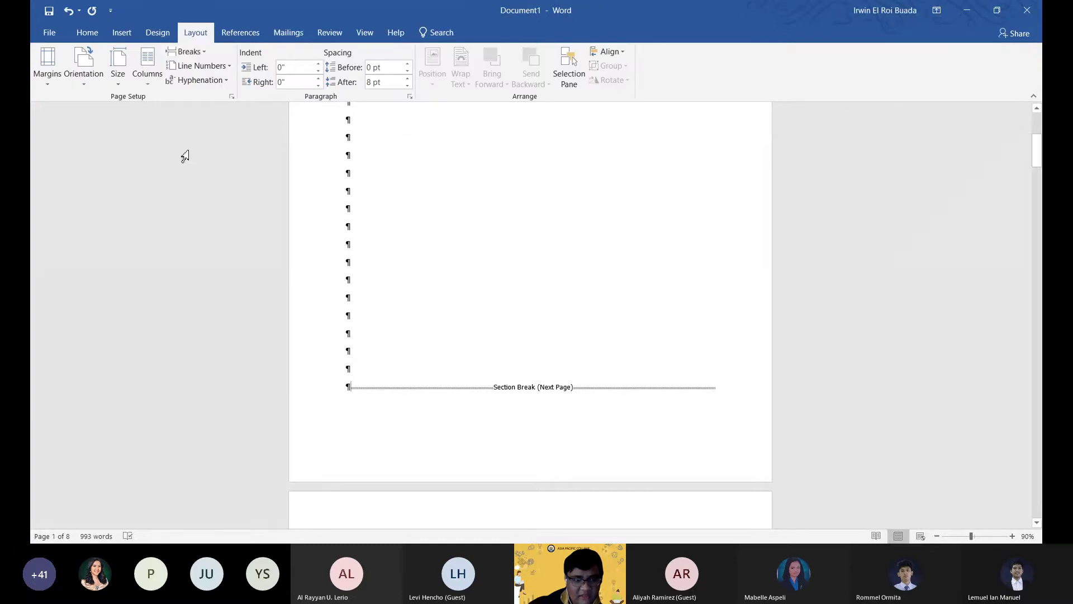
click(185, 51)
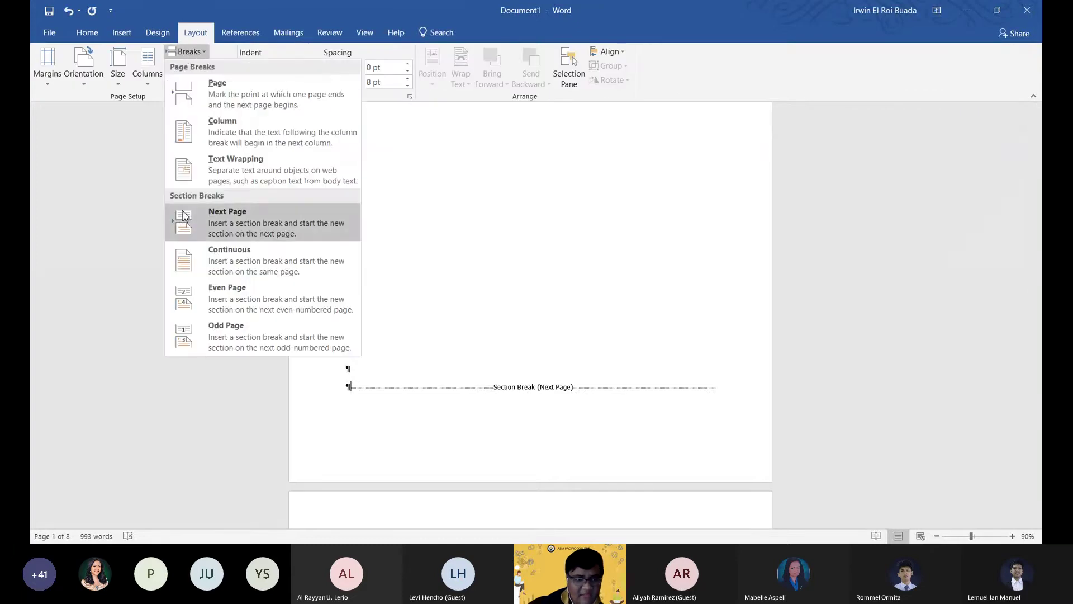
click(380, 418)
scroll(407, 393, down, 3)
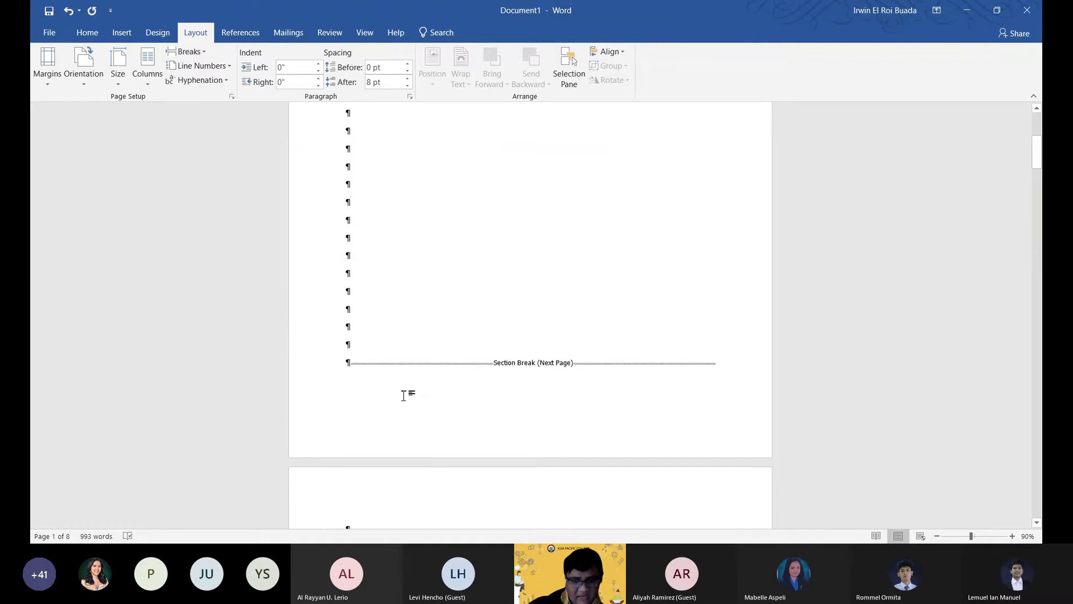
scroll(443, 423, down, 1)
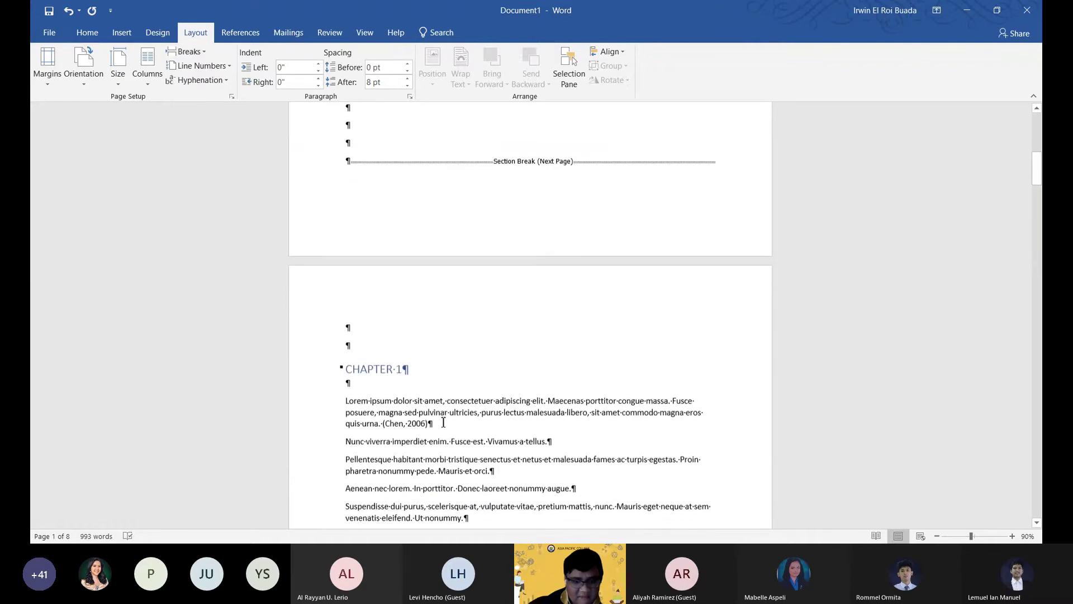
scroll(425, 369, up, 2)
scroll(424, 369, up, 1)
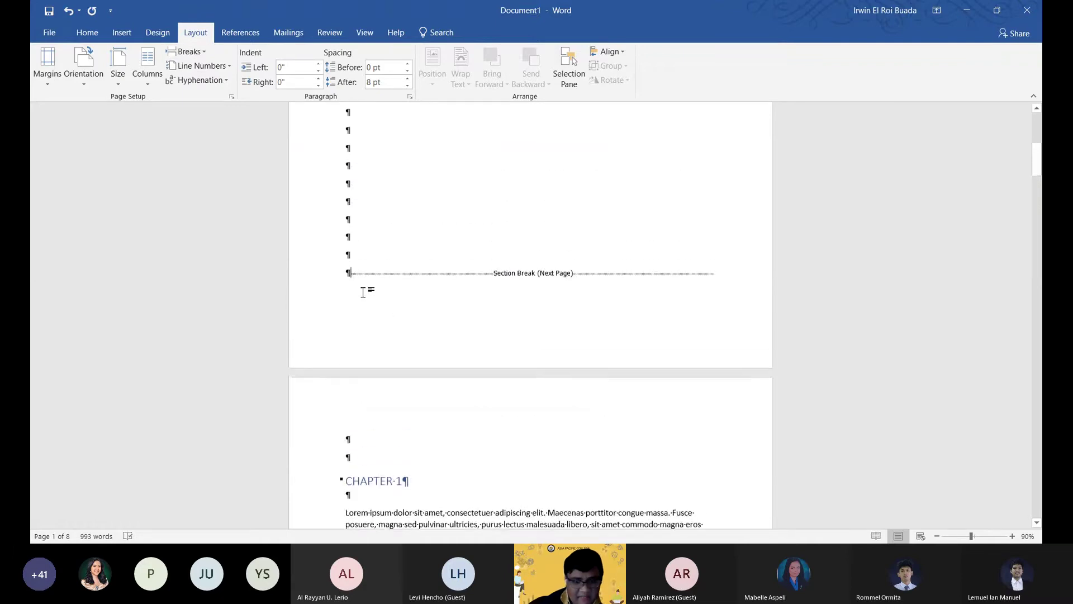
scroll(364, 287, down, 1)
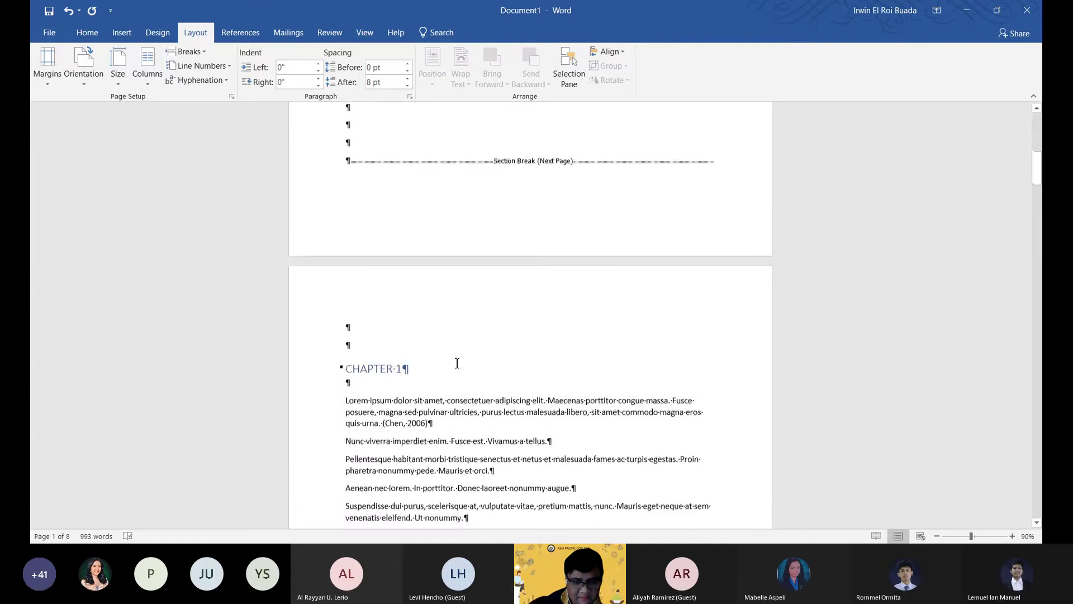
scroll(739, 434, down, 6)
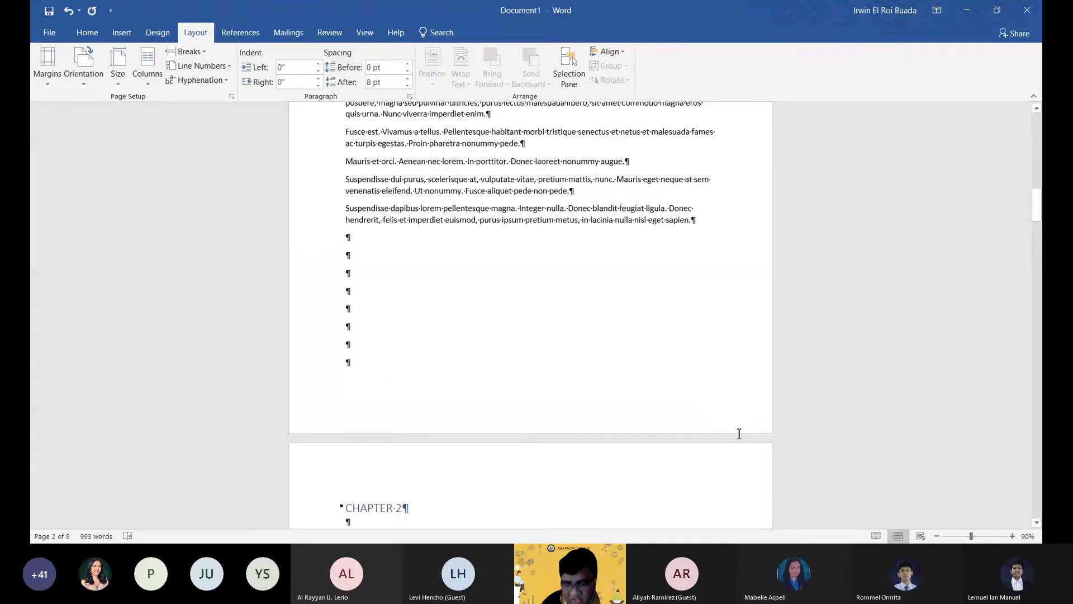
Turn off Link to Previous in the Section 2 footer and add a Plain Number 3 page number.
double_click(713, 405)
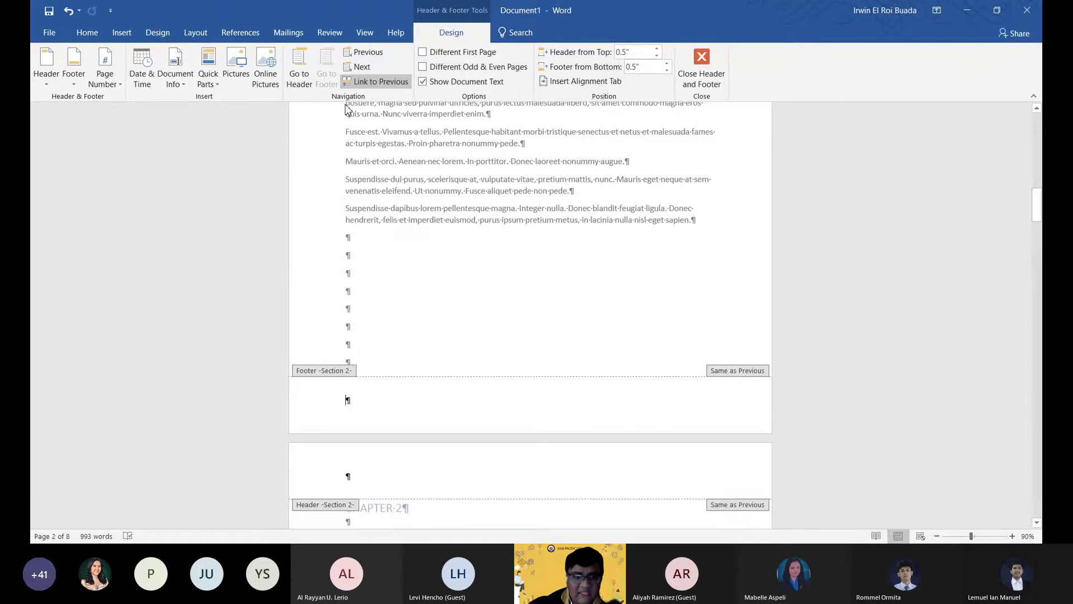
click(376, 82)
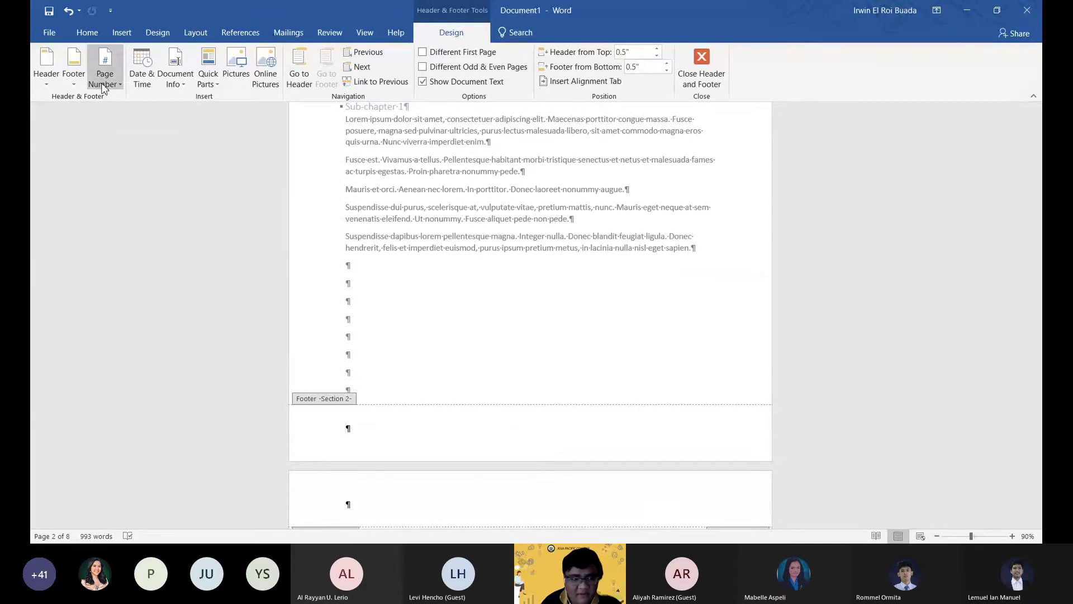
click(103, 89)
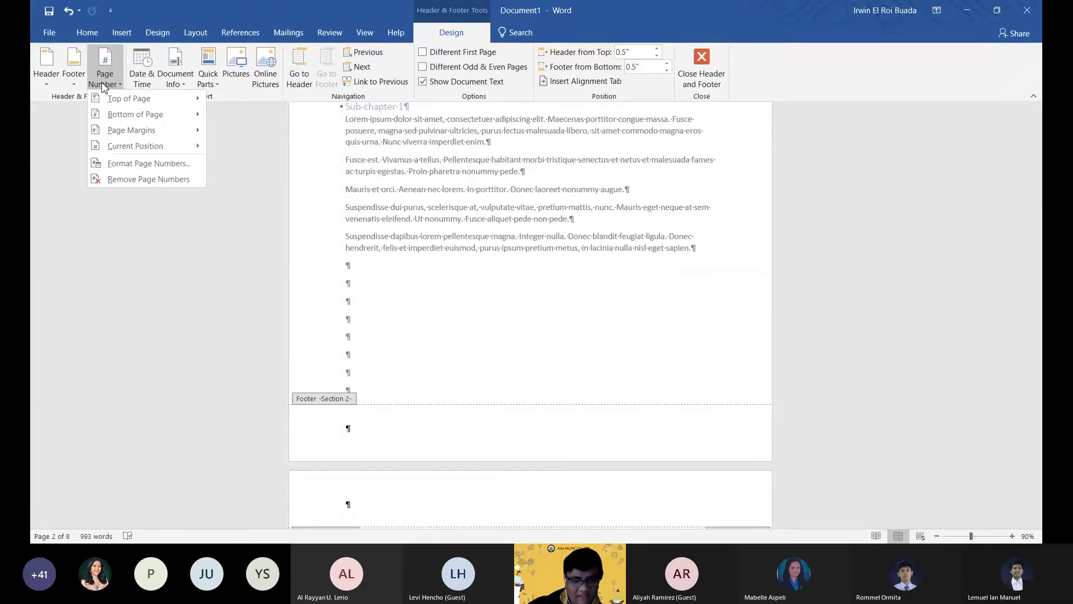
mouse_move(143, 113)
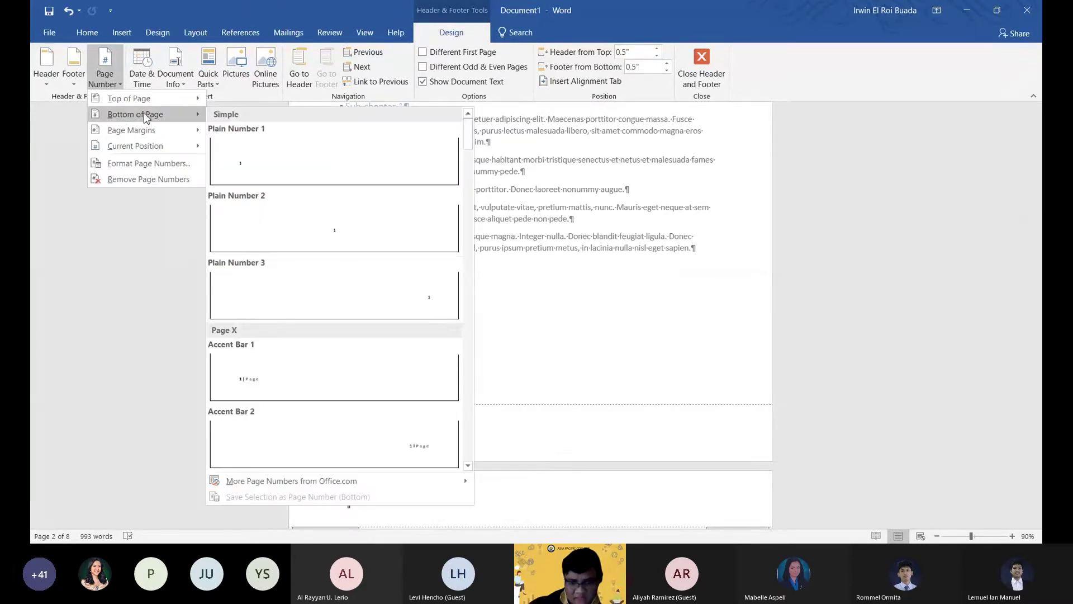
click(361, 299)
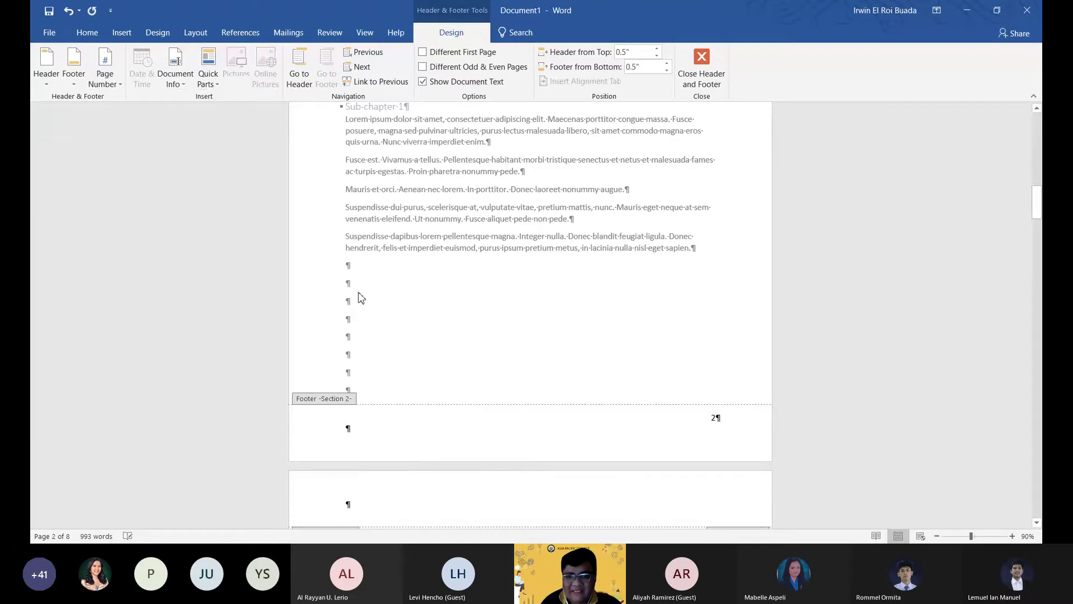
double_click(713, 419)
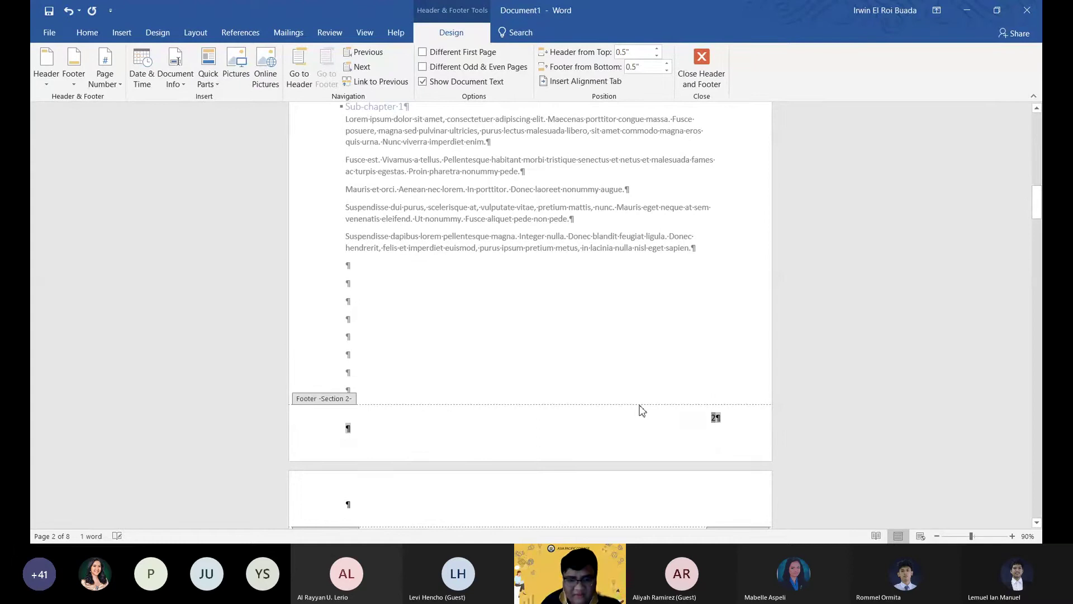
scroll(657, 257, up, 2)
scroll(657, 257, up, 10)
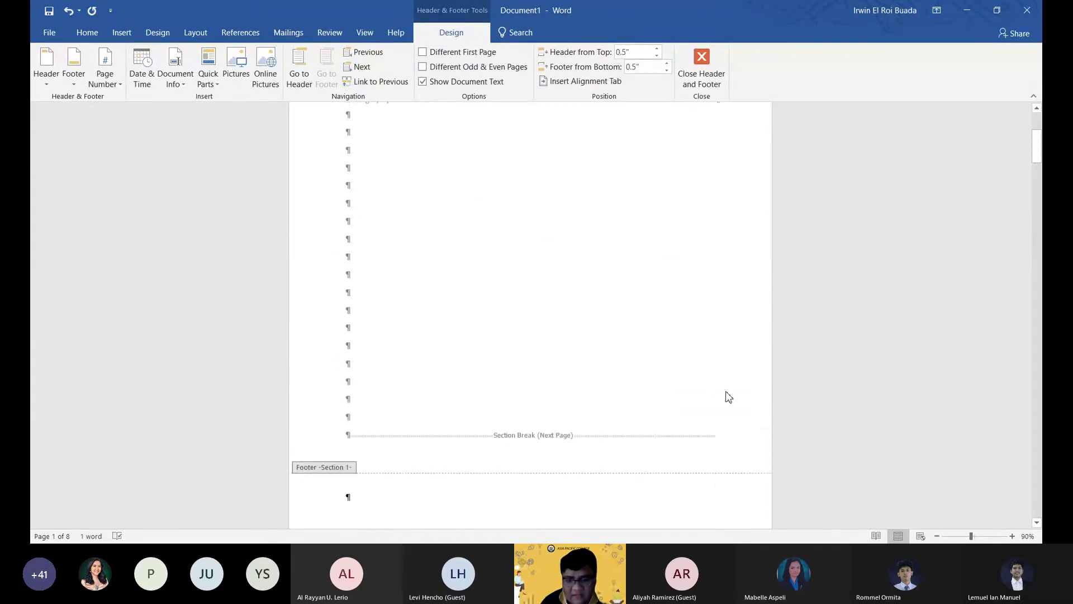
scroll(729, 397, down, 1)
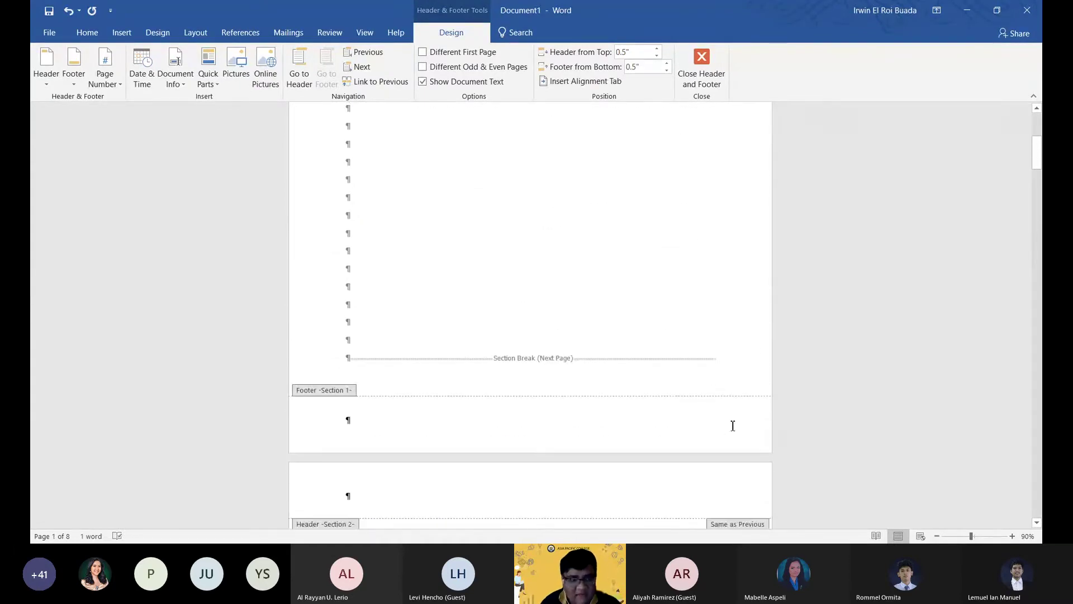
scroll(737, 408, down, 3)
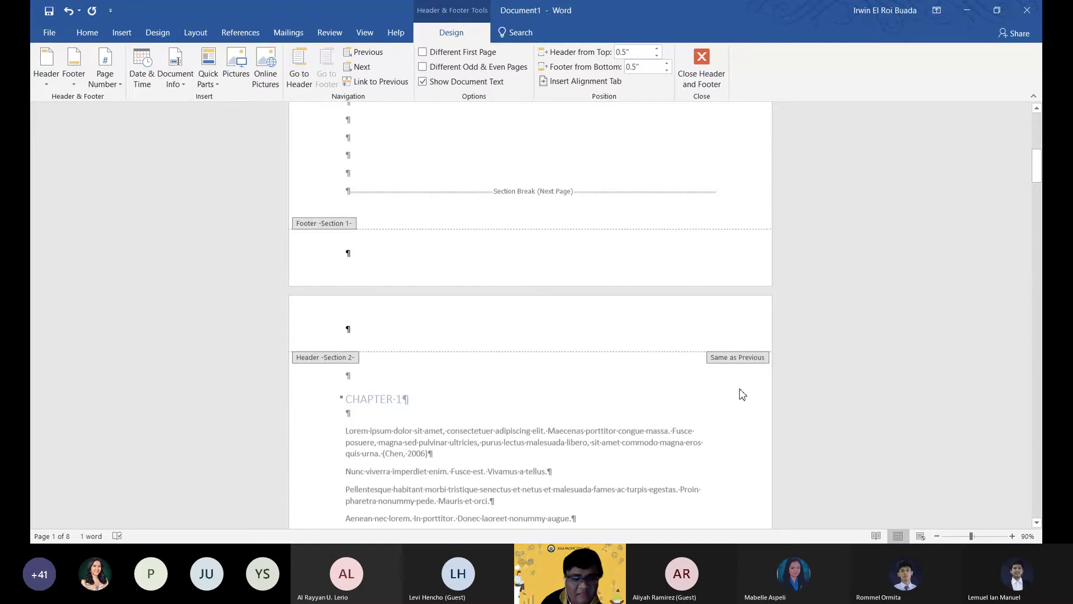
scroll(746, 396, down, 3)
scroll(743, 391, down, 3)
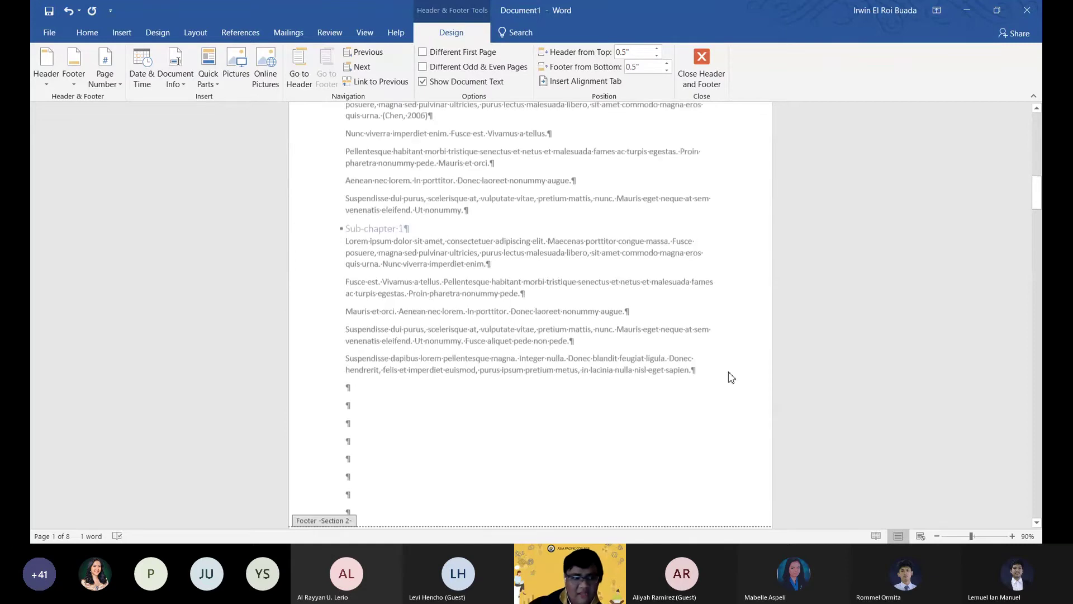
scroll(727, 369, down, 3)
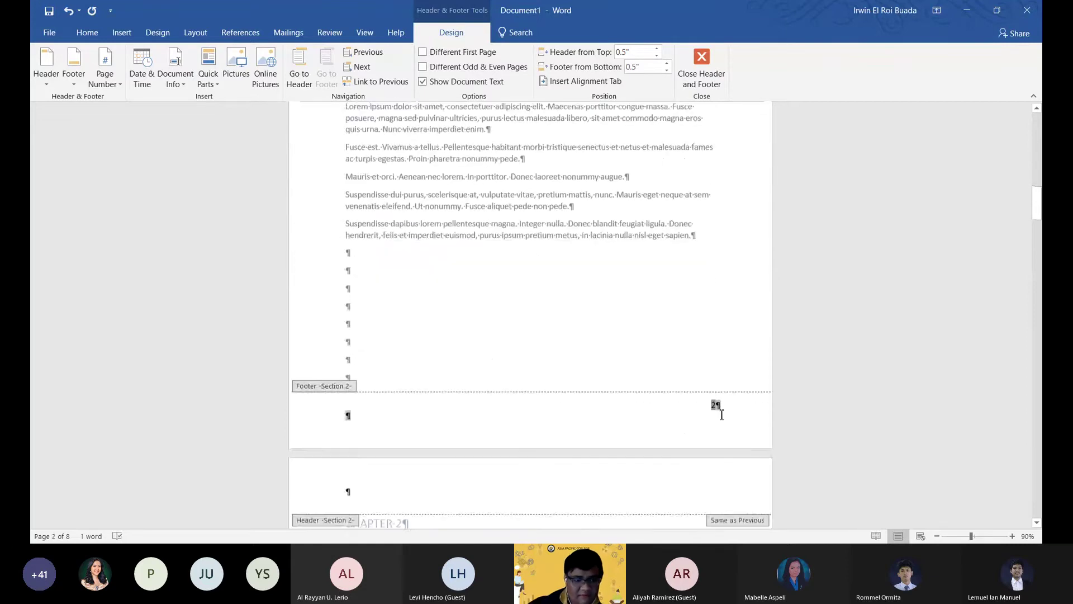
Format the Section 2 page numbers to start at 1.
click(119, 86)
click(115, 197)
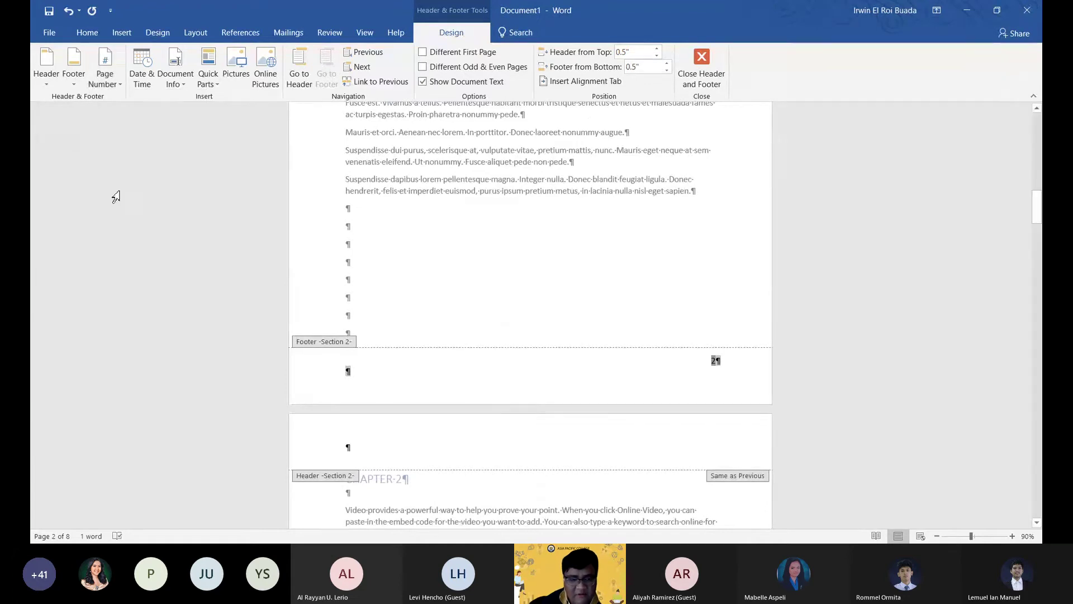
click(107, 82)
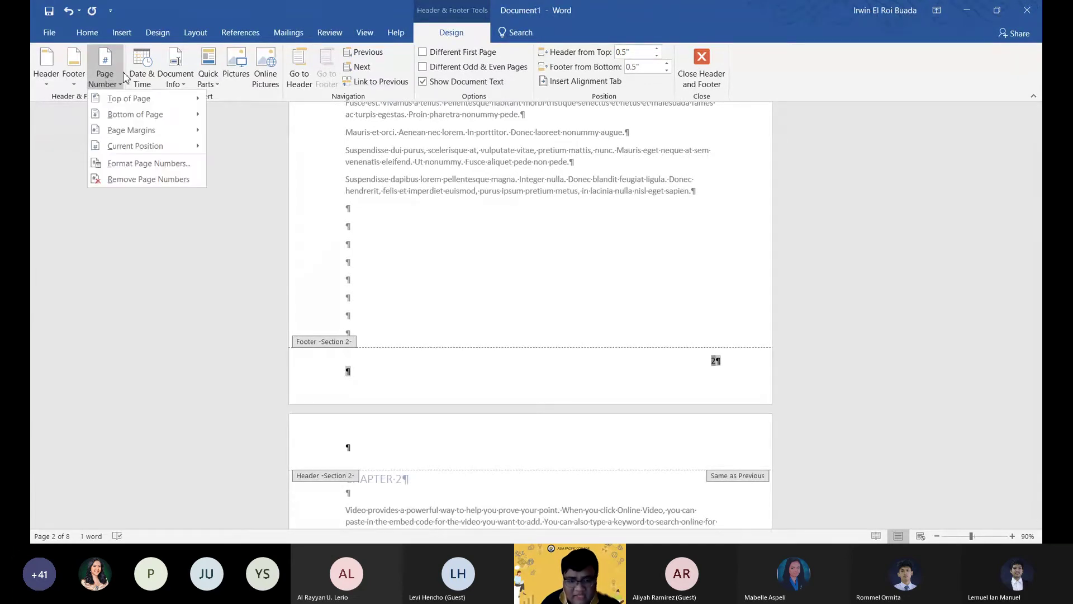
click(126, 166)
click(485, 316)
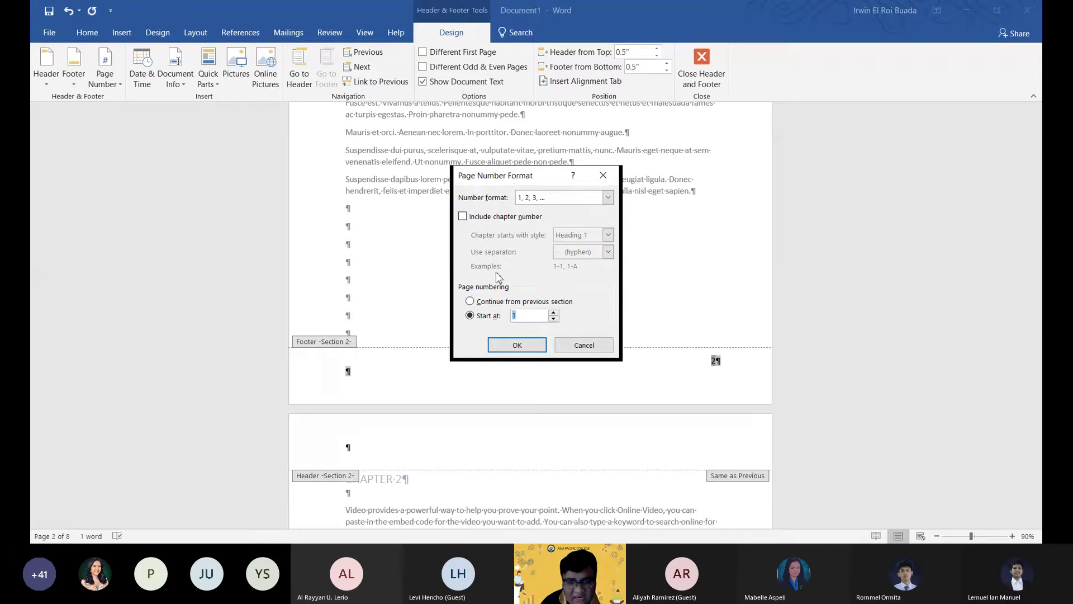
click(519, 346)
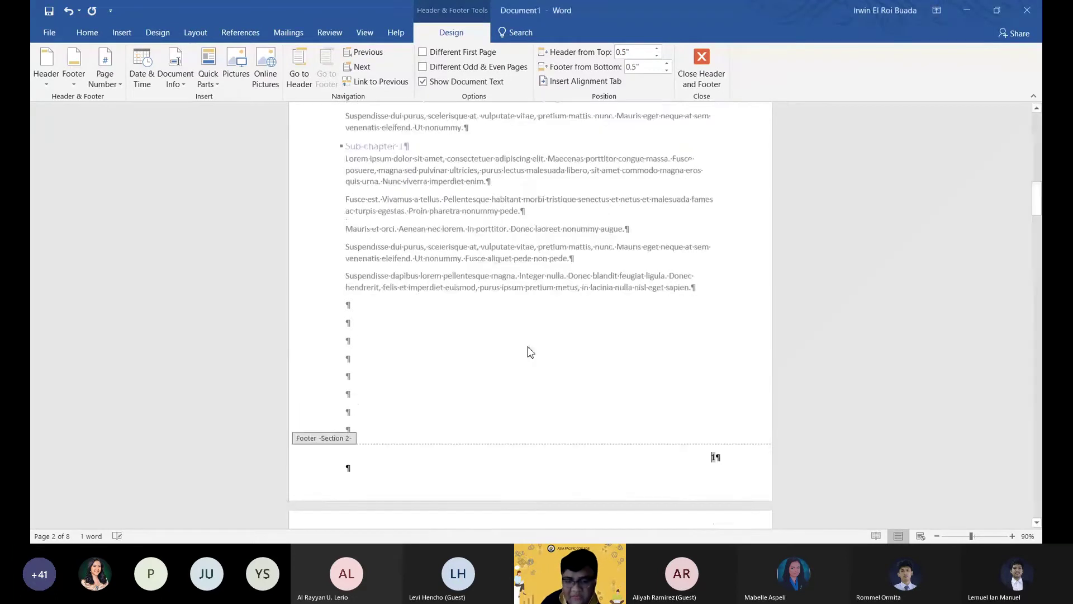
scroll(531, 352, down, 1)
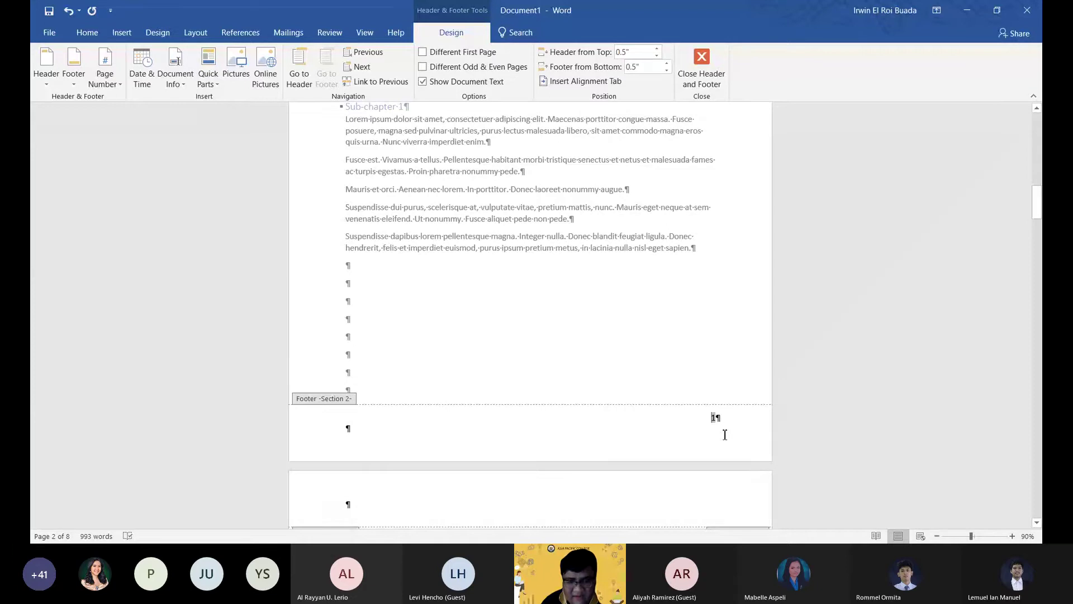
scroll(745, 431, down, 1)
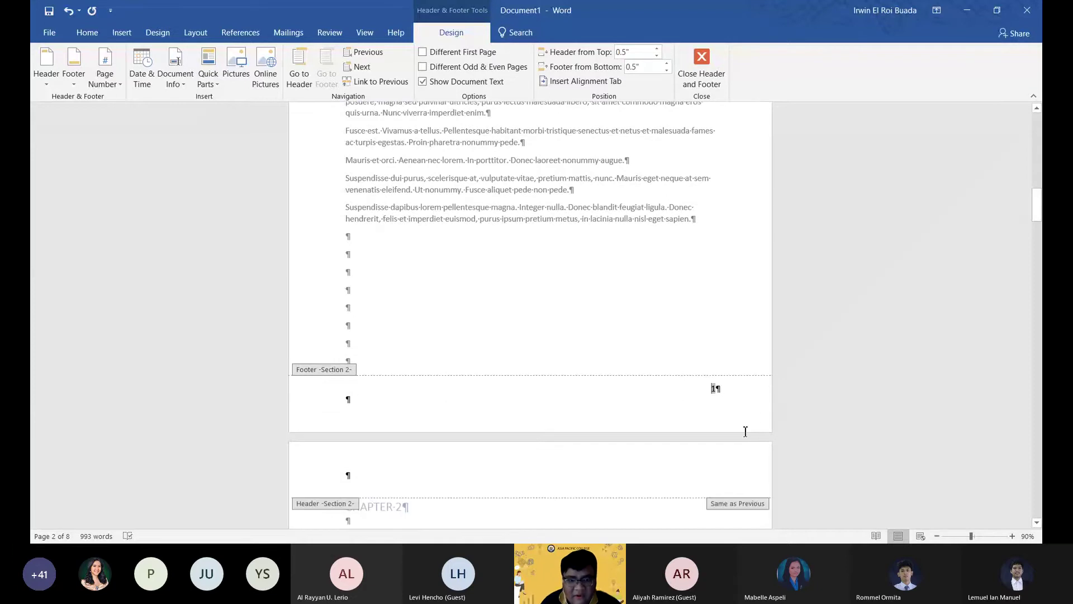
Update only the table of contents page numbers, so CHAPTER 1 shows page 1 and Bibliography shows page 6.
double_click(674, 367)
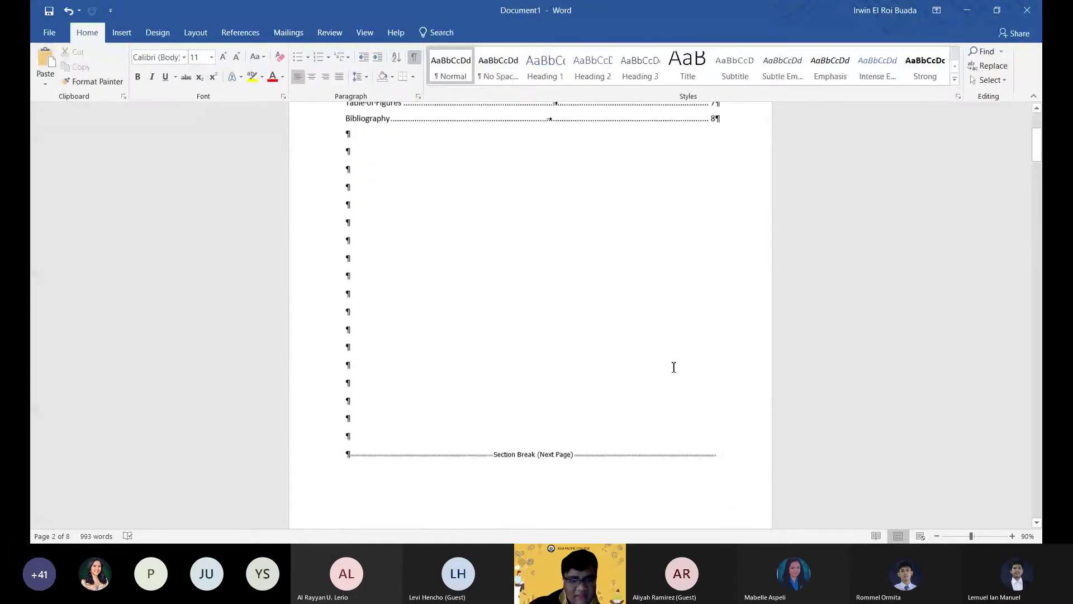
scroll(674, 366, up, 7)
click(413, 59)
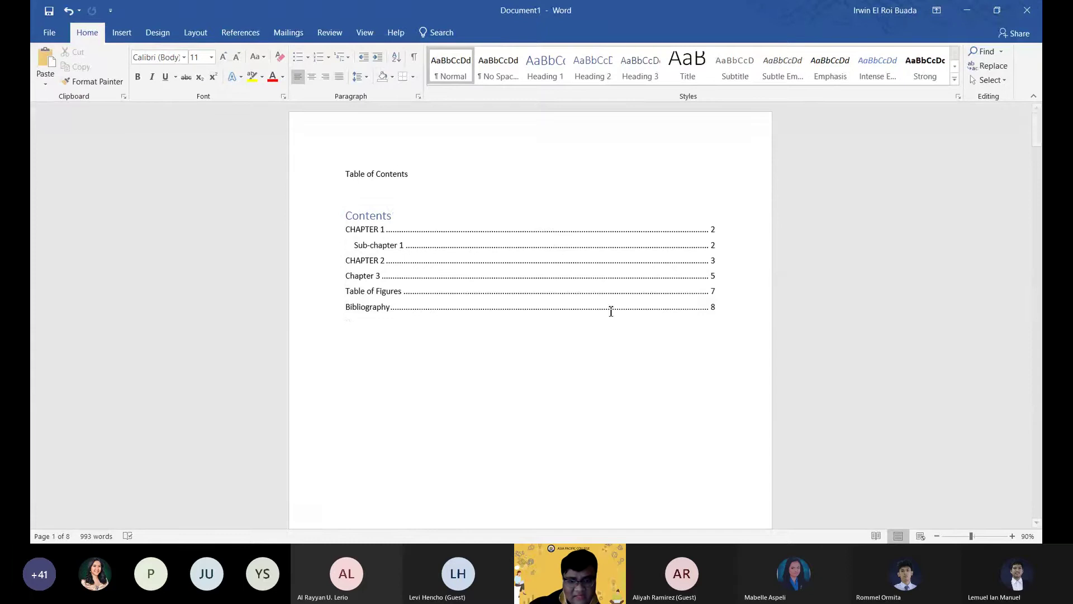
click(453, 286)
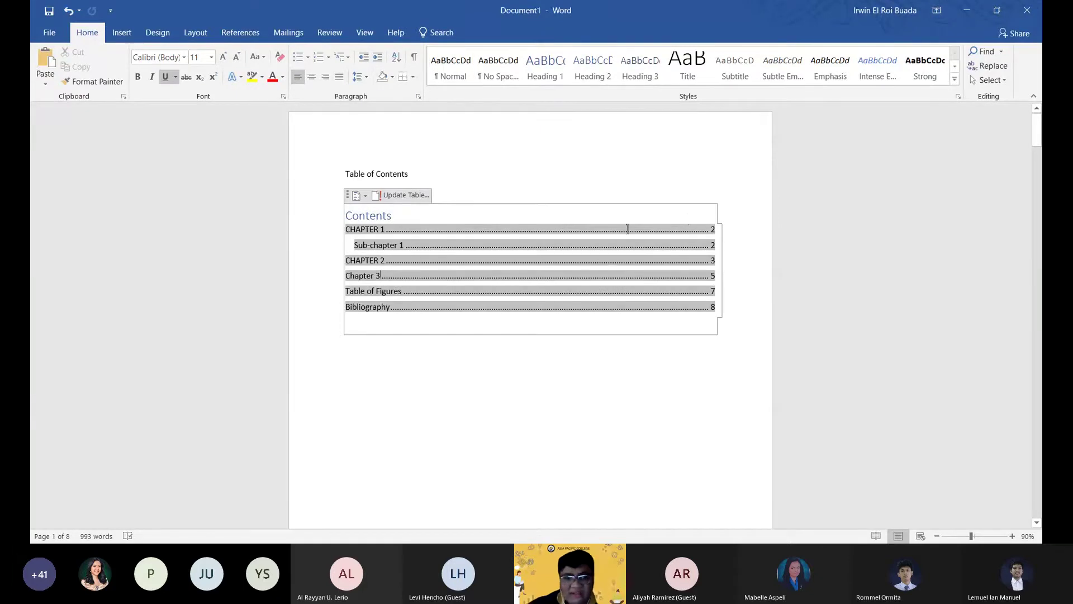
click(417, 195)
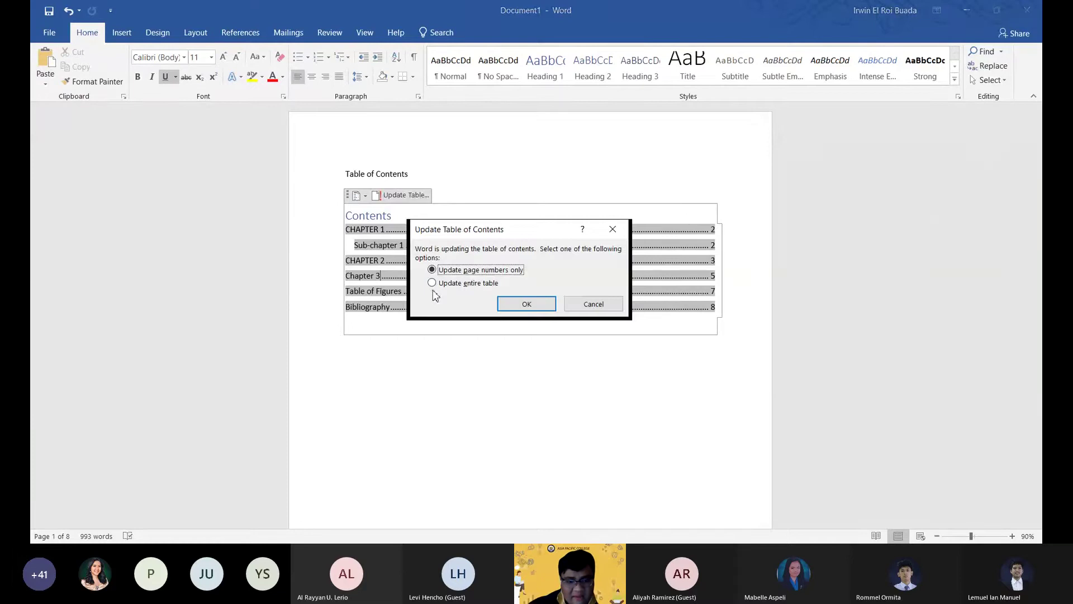
click(528, 305)
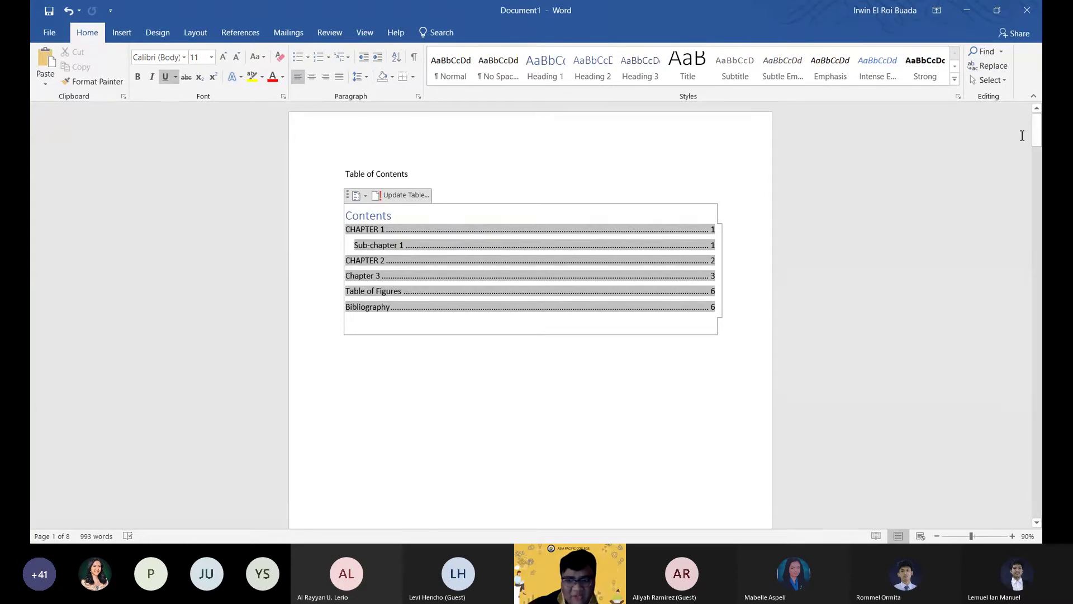
drag(1041, 136, 1040, 143)
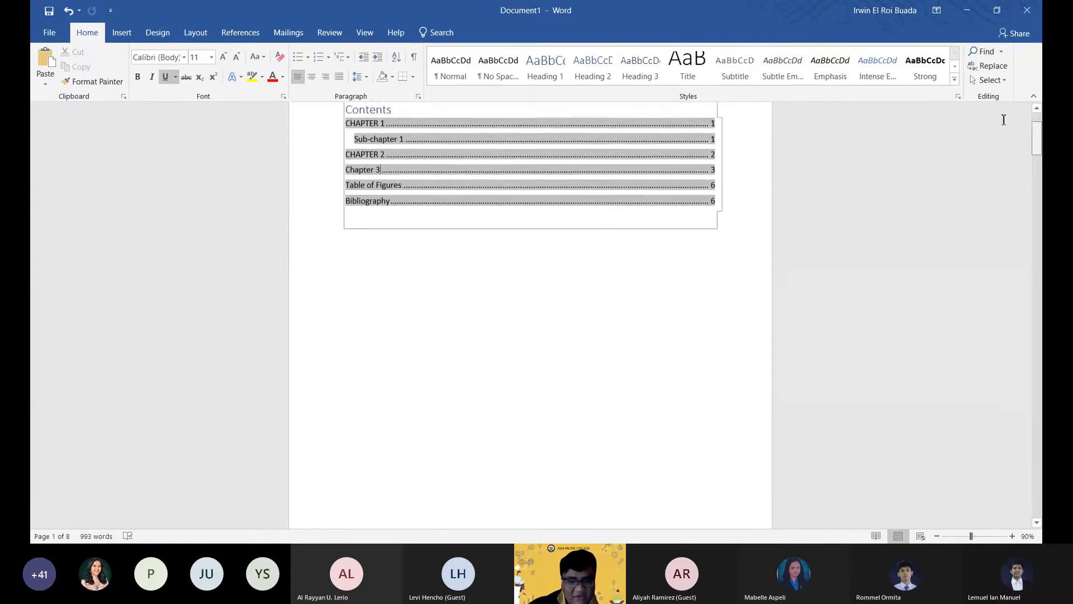
Jump from the Contents entry to CHAPTER 1 and scroll down to the bottom of page 6.
ctrl+click(503, 143)
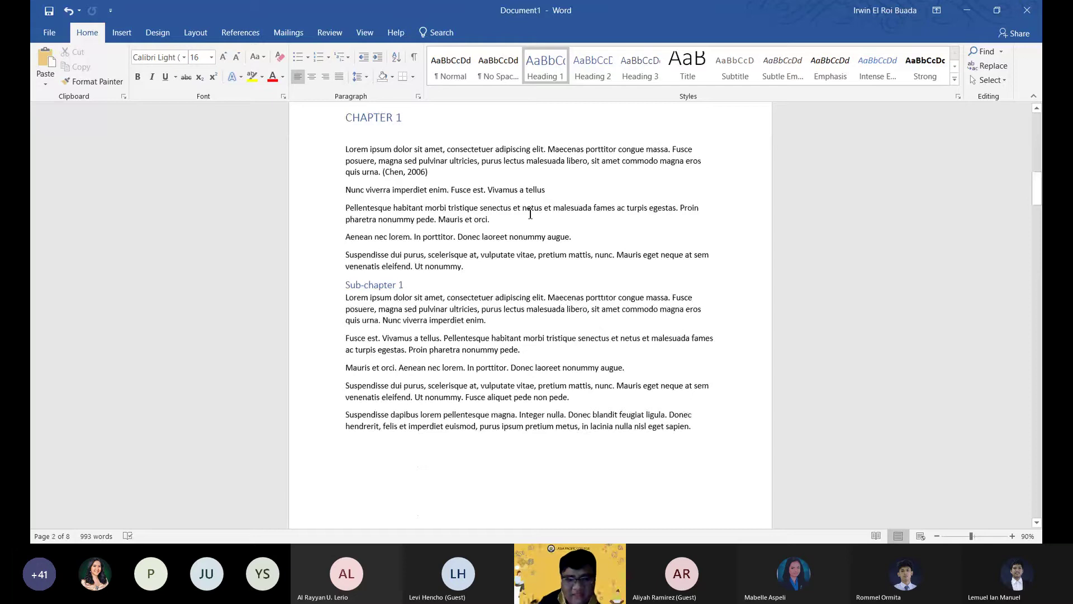
scroll(689, 358, down, 3)
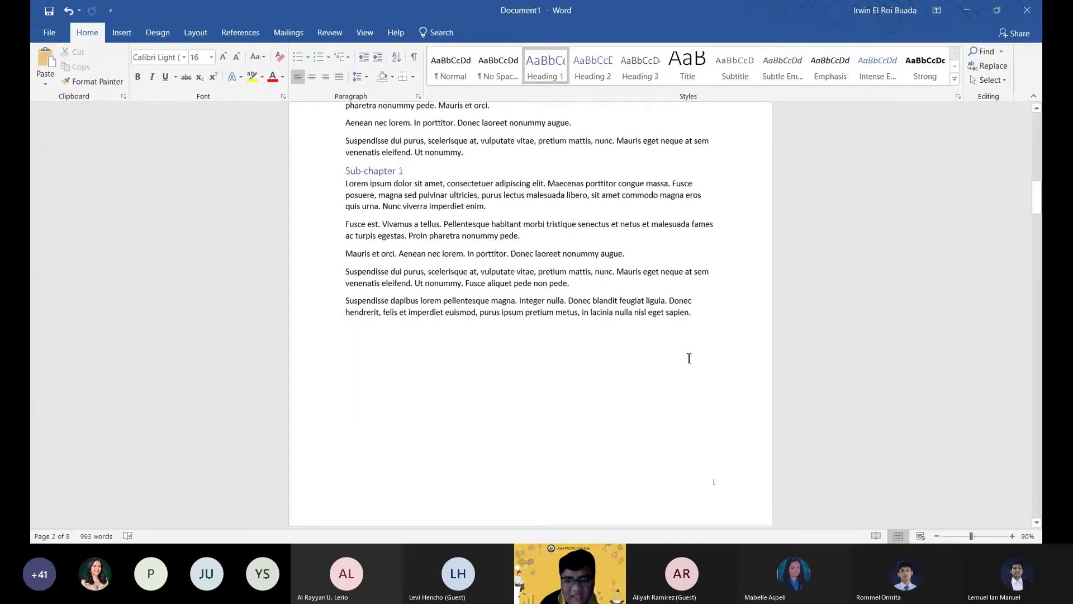
scroll(689, 358, up, 2)
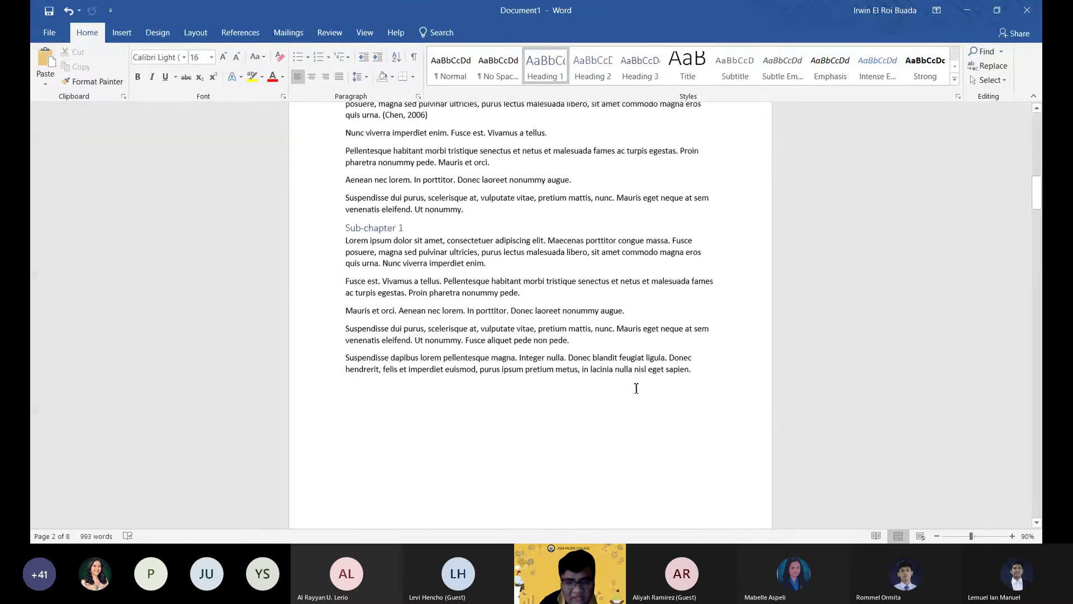
scroll(636, 388, down, 3)
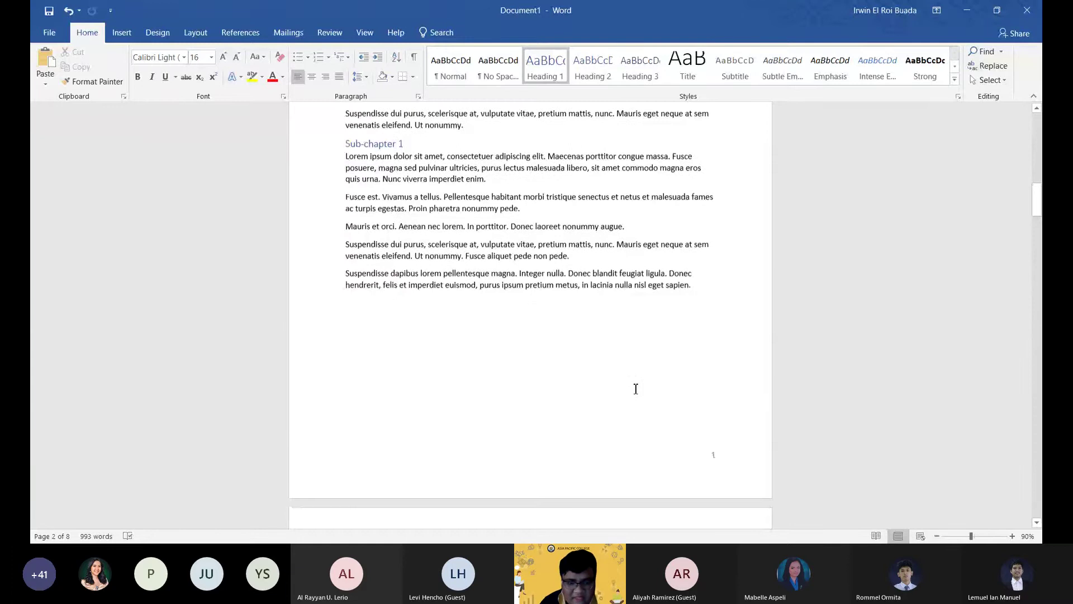
drag(1037, 199, 1039, 128)
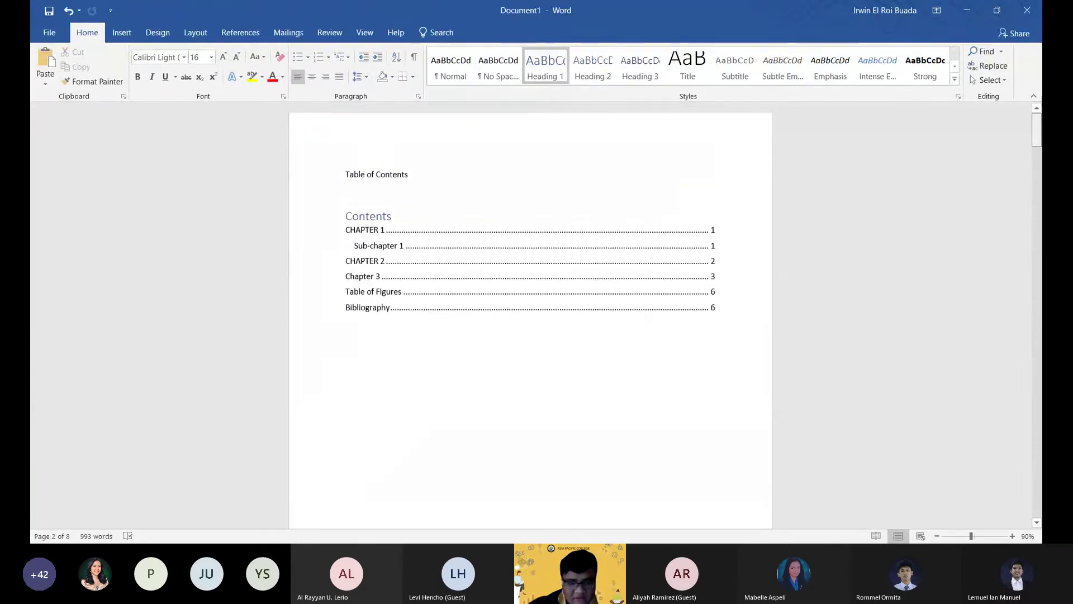
scroll(530, 313, down, 15)
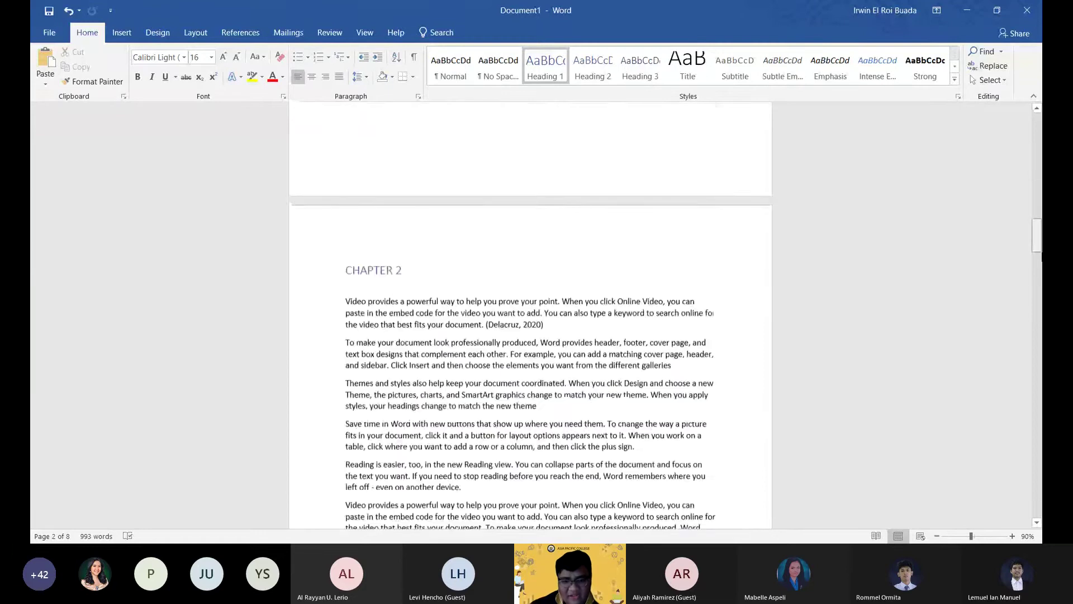
drag(1040, 335, 1039, 458)
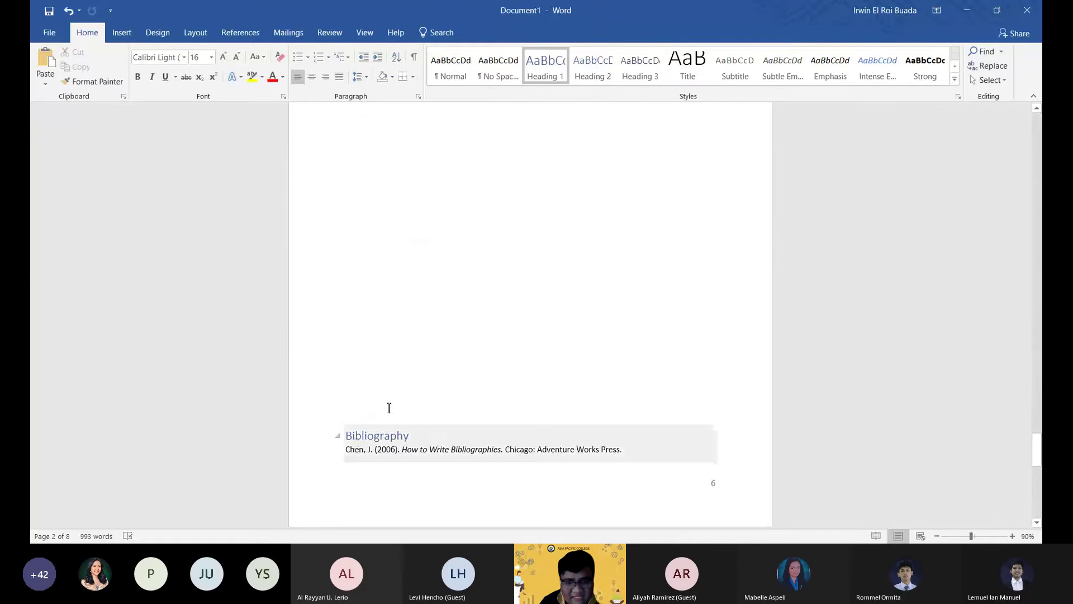
Undo the extra Bibliography block at the end of page 6 and review the remaining pages.
key(ctrl+z)
key(ctrl+z)
key(ctrl+z)
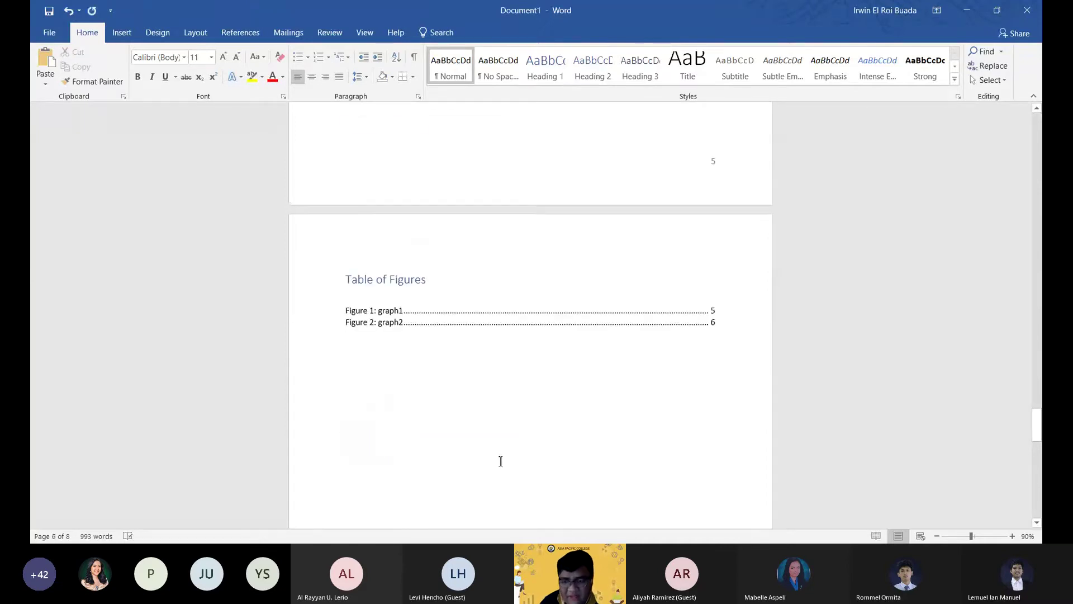
scroll(525, 383, down, 1)
scroll(606, 342, down, 5)
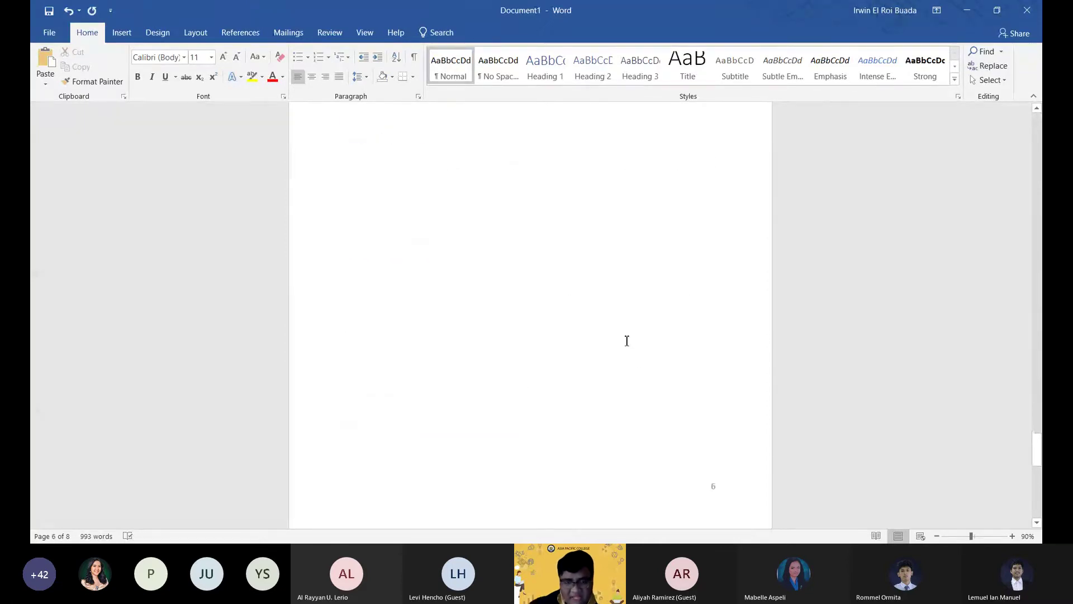
scroll(635, 358, down, 4)
scroll(615, 355, down, 3)
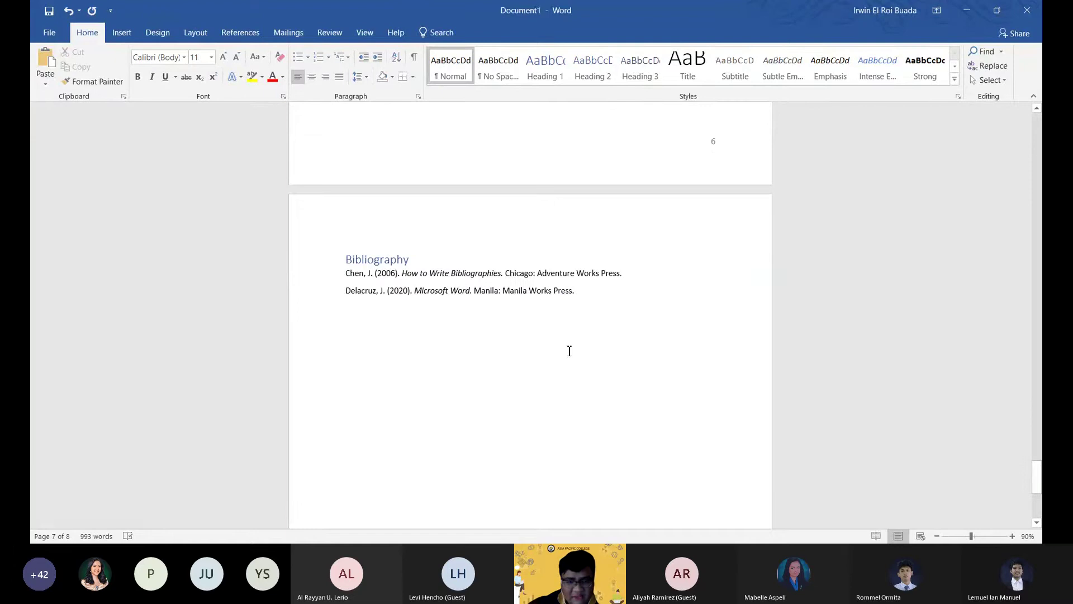
scroll(582, 357, up, 11)
scroll(614, 453, down, 5)
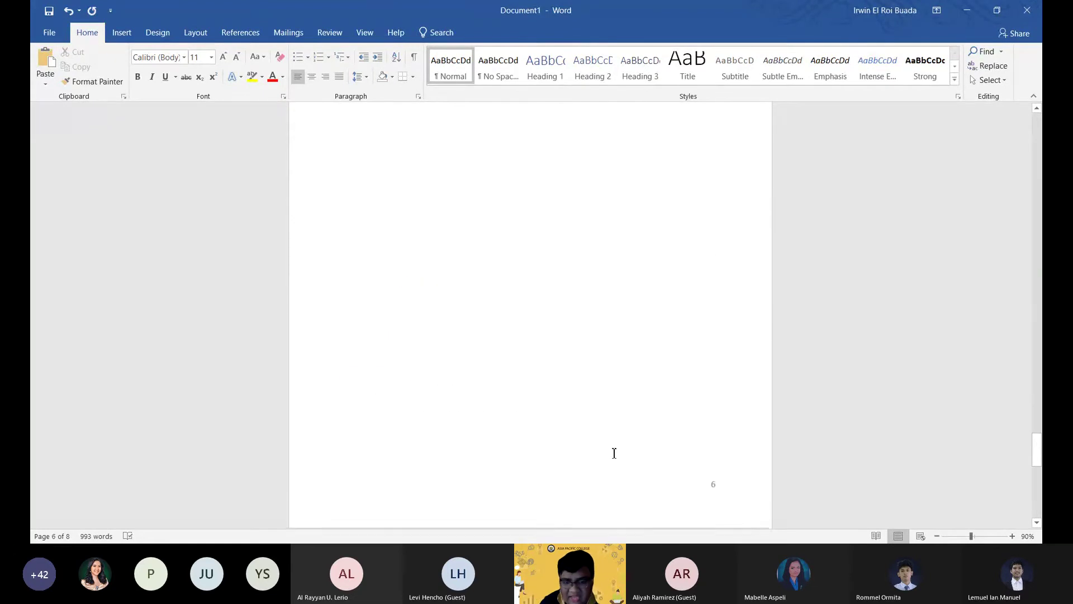
scroll(614, 453, down, 4)
scroll(1033, 474, up, 3)
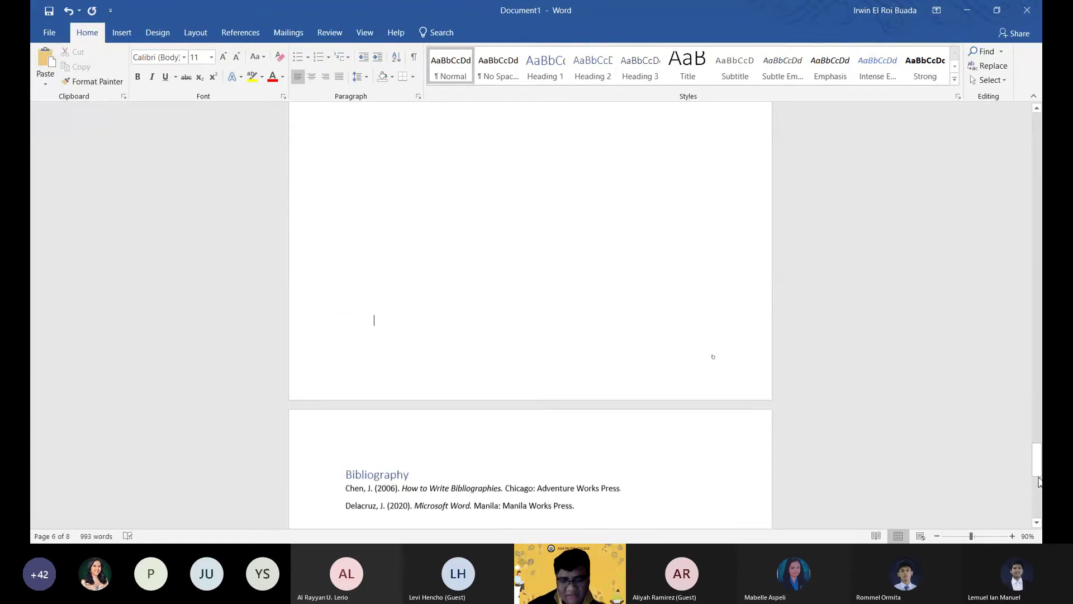
scroll(532, 210, up, 20)
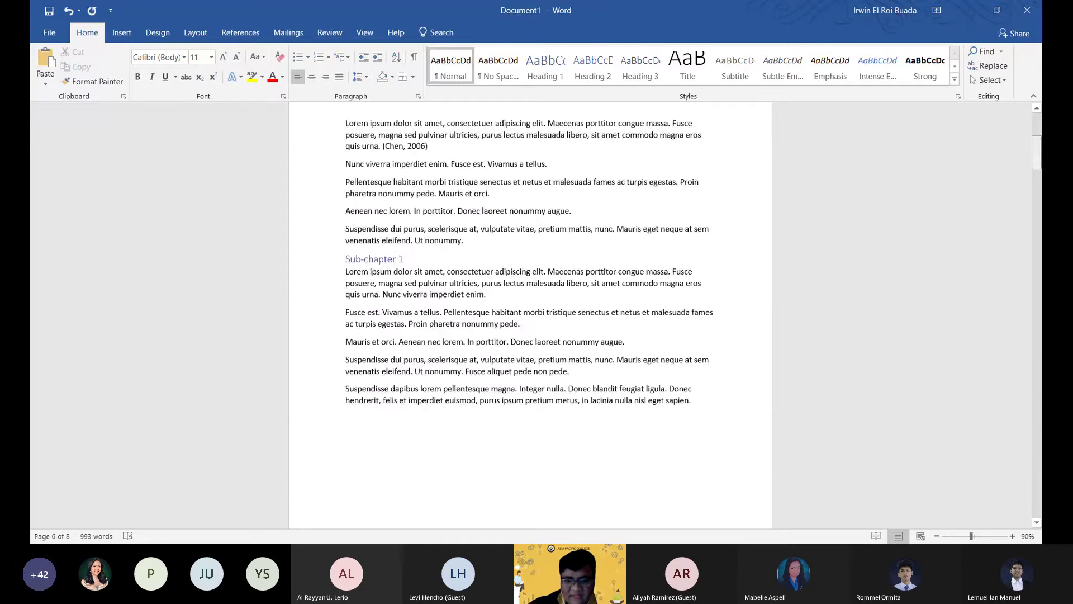
Update only the table of contents page numbers, so Table of Figures shows page 6 and Bibliography page 7.
click(477, 252)
click(411, 195)
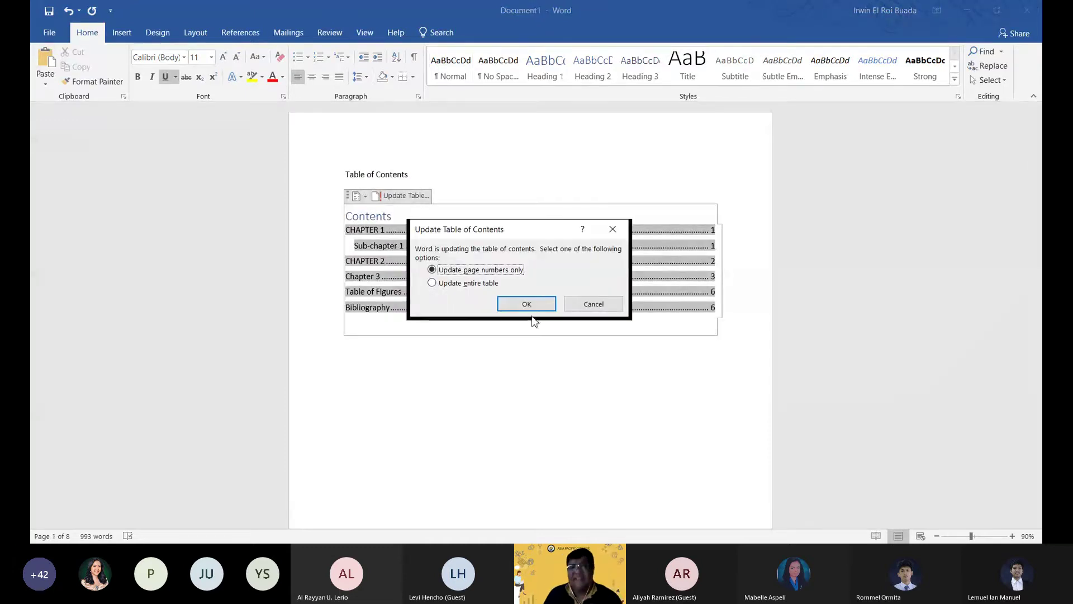
click(528, 306)
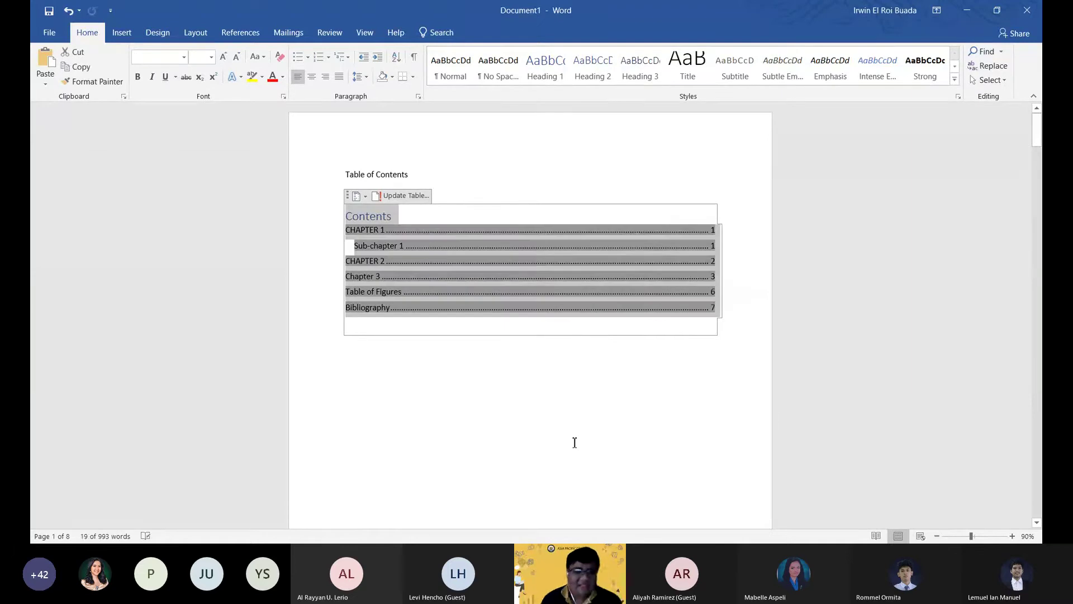
click(634, 381)
scroll(721, 451, down, 2)
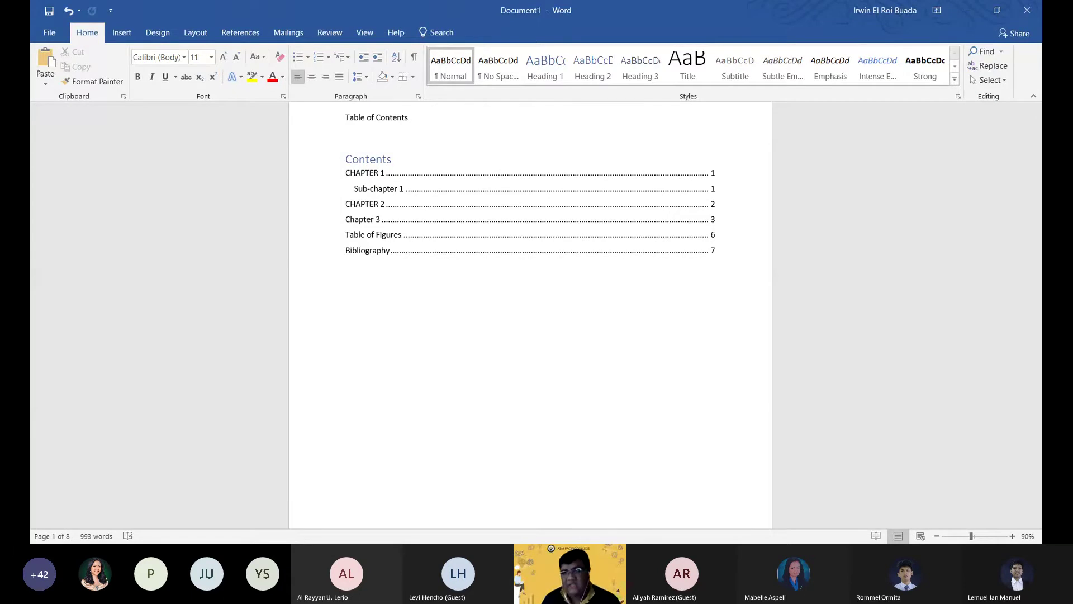
click(373, 318)
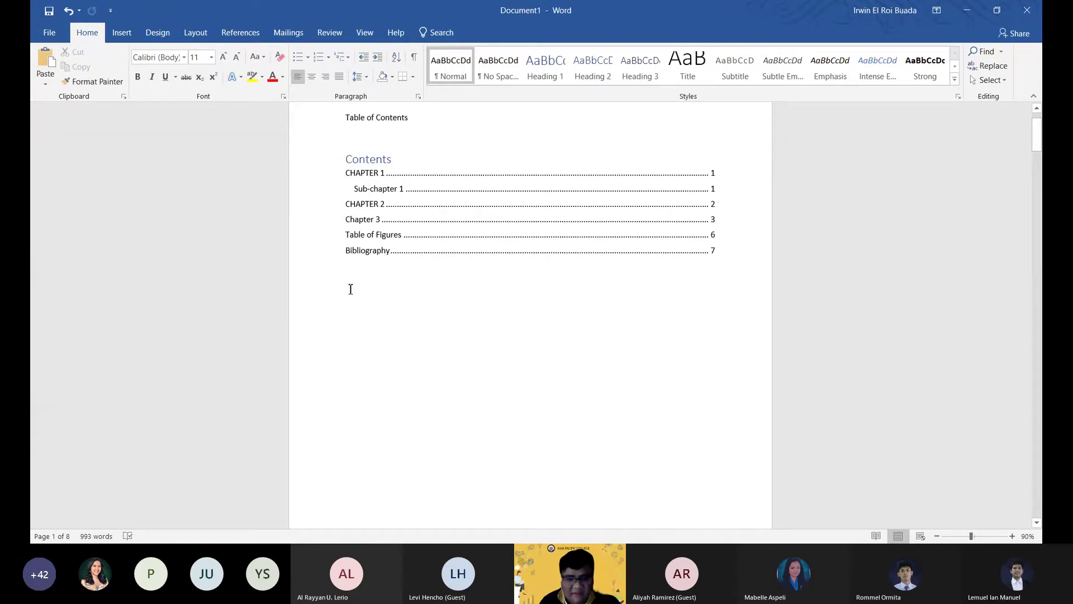
scroll(408, 410, down, 3)
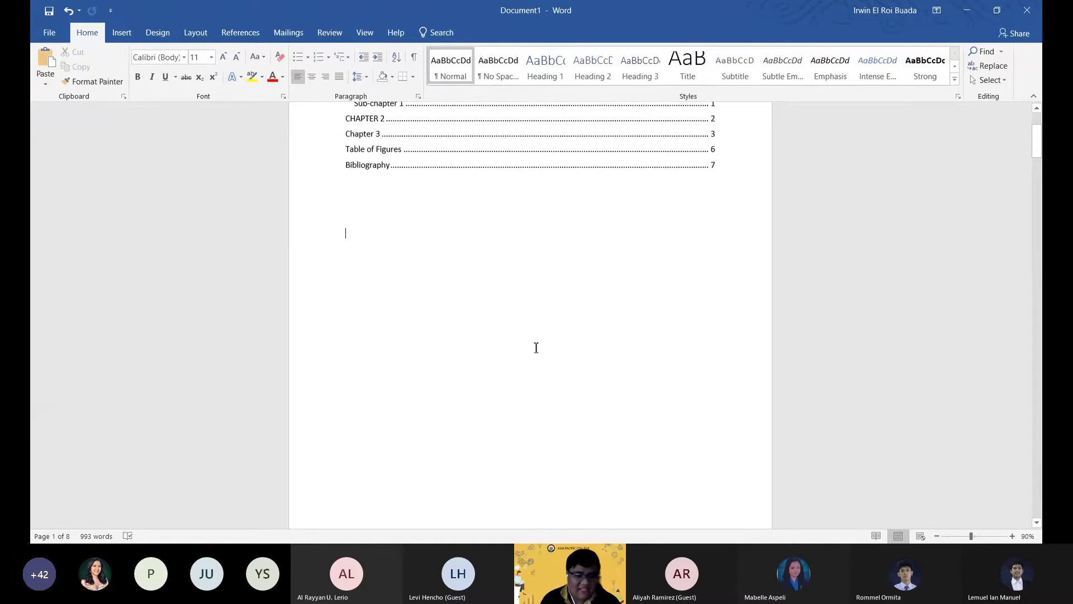
scroll(426, 452, up, 4)
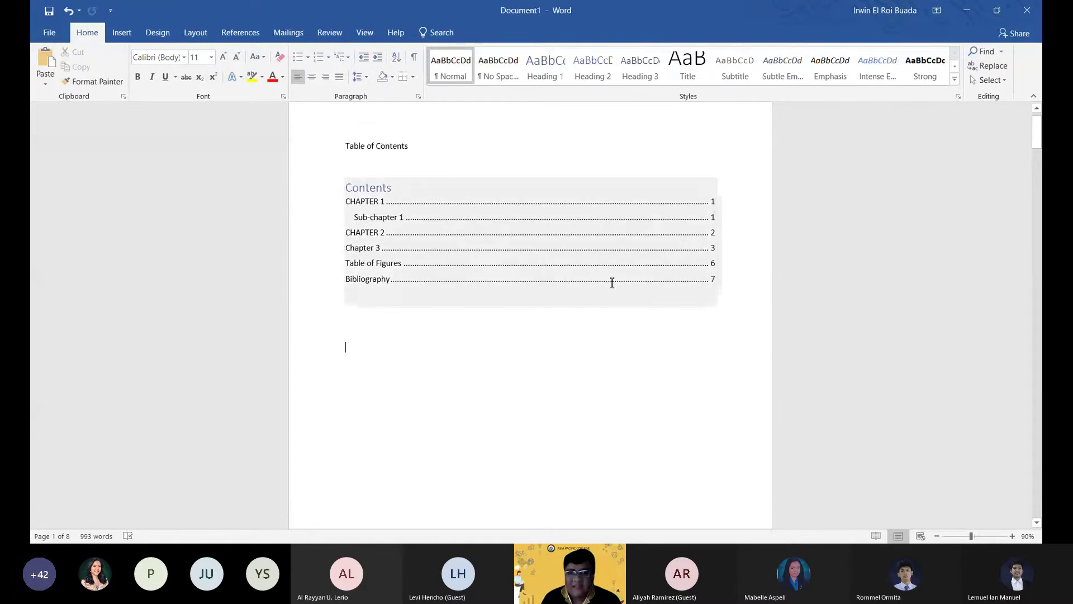
click(391, 369)
scroll(405, 355, down, 1)
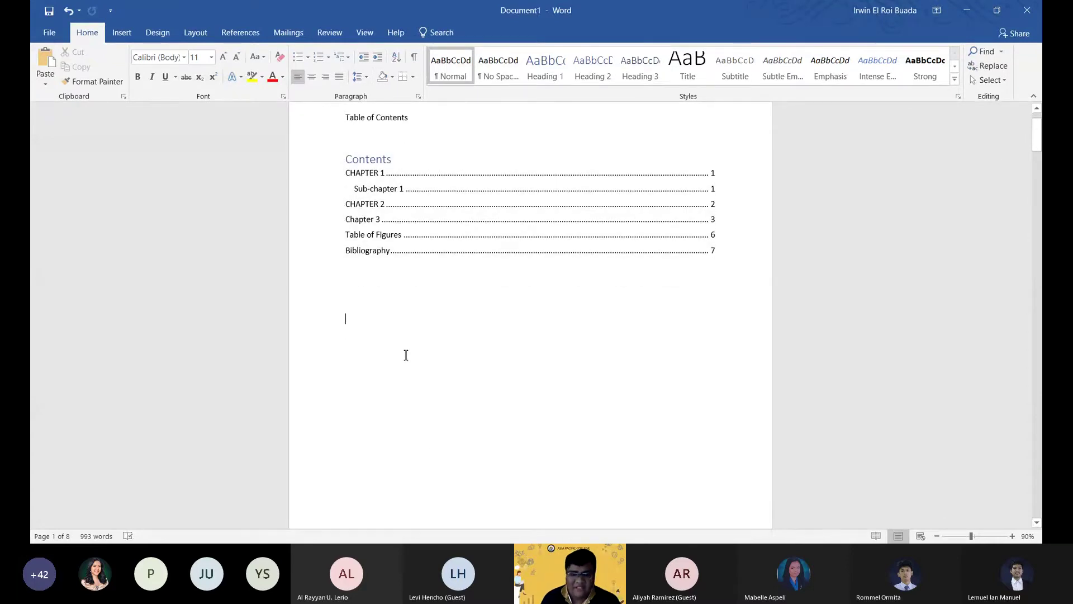
scroll(582, 378, down, 2)
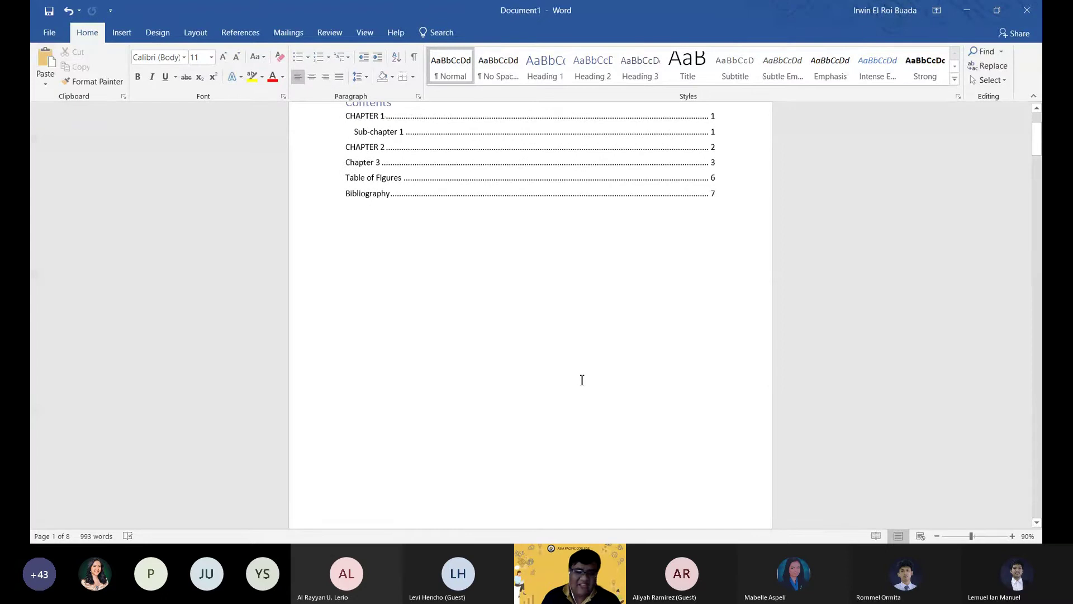
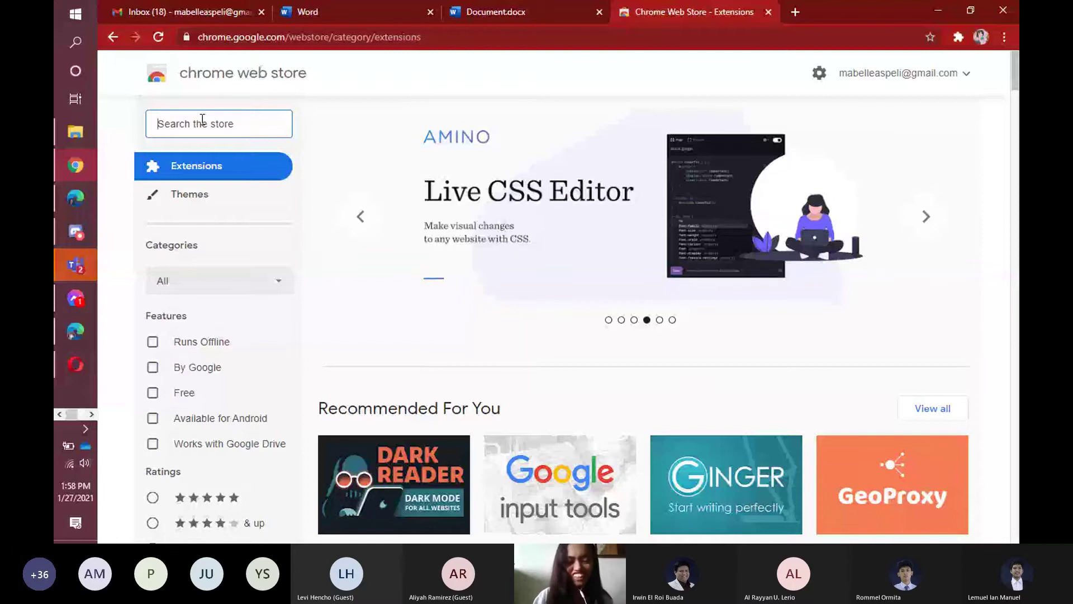
Search the Chrome Web Store for 'microsoft editor' using the suggested query.
text(micro)
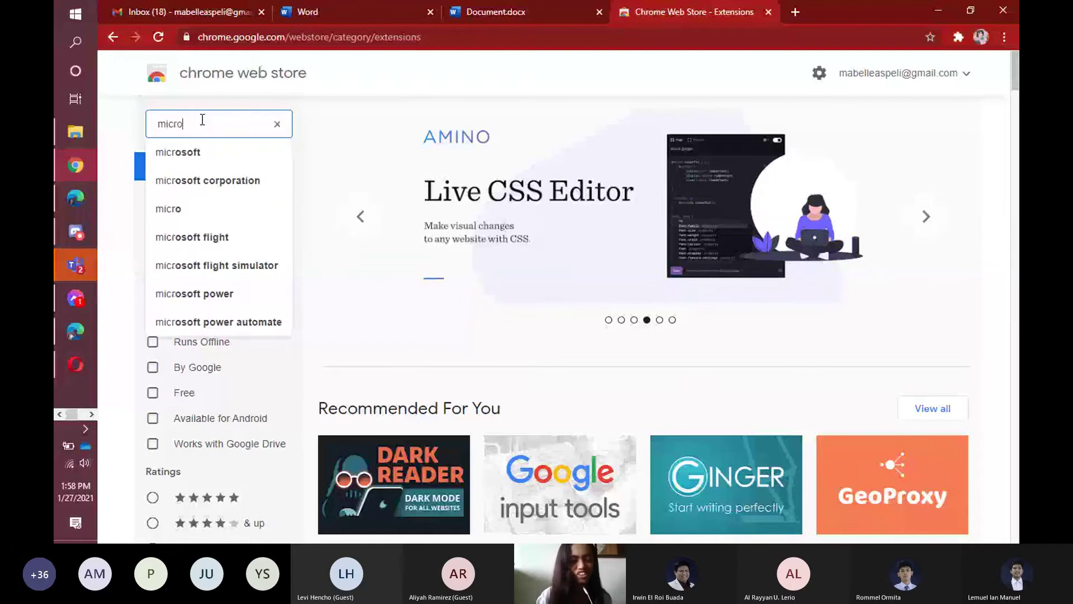
text(so)
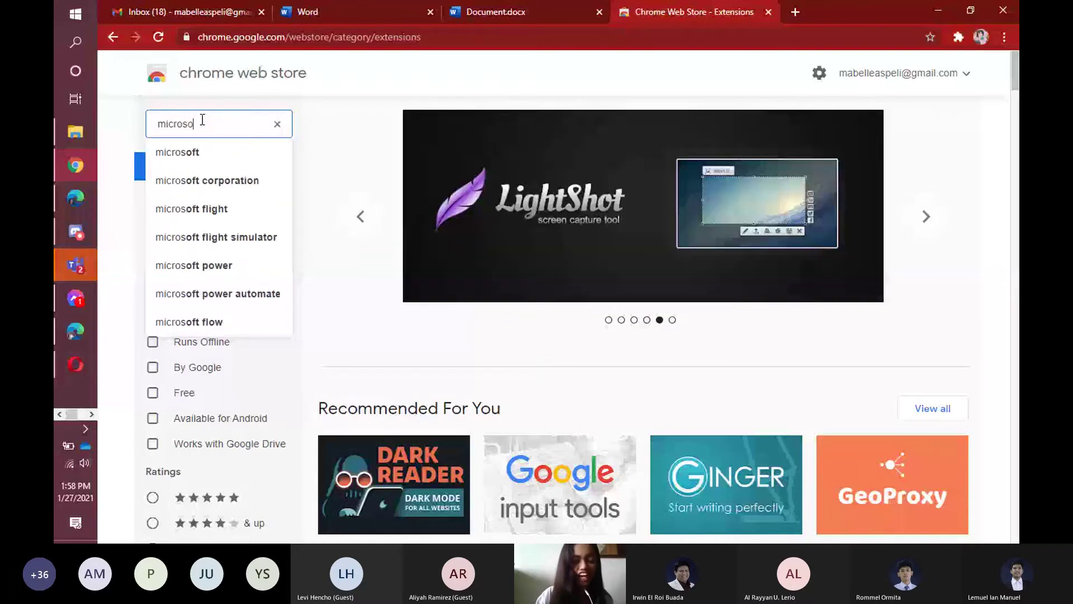
text(ft ed)
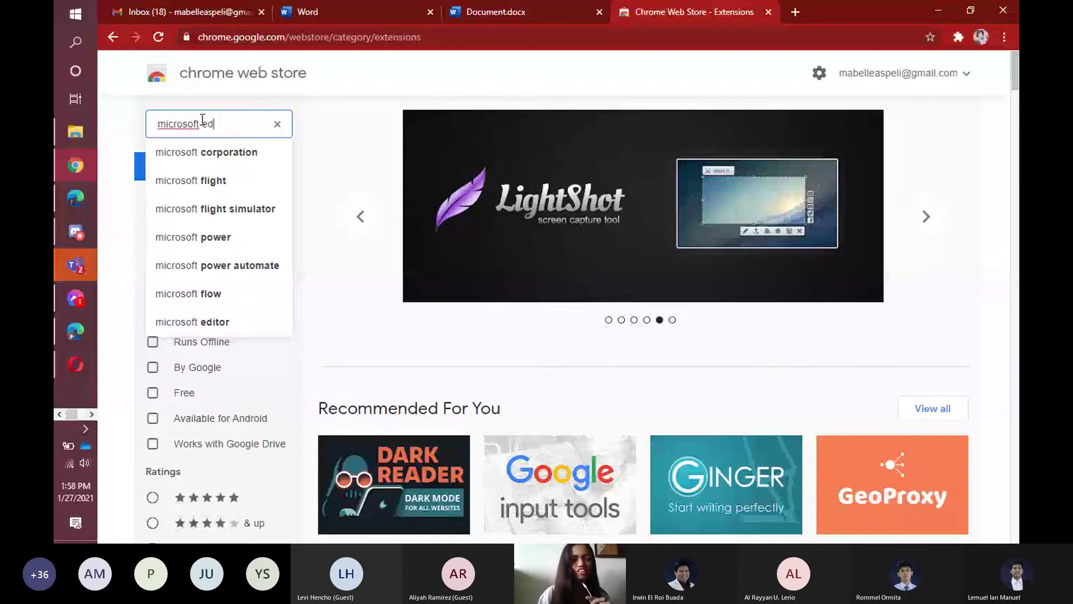
text(ito)
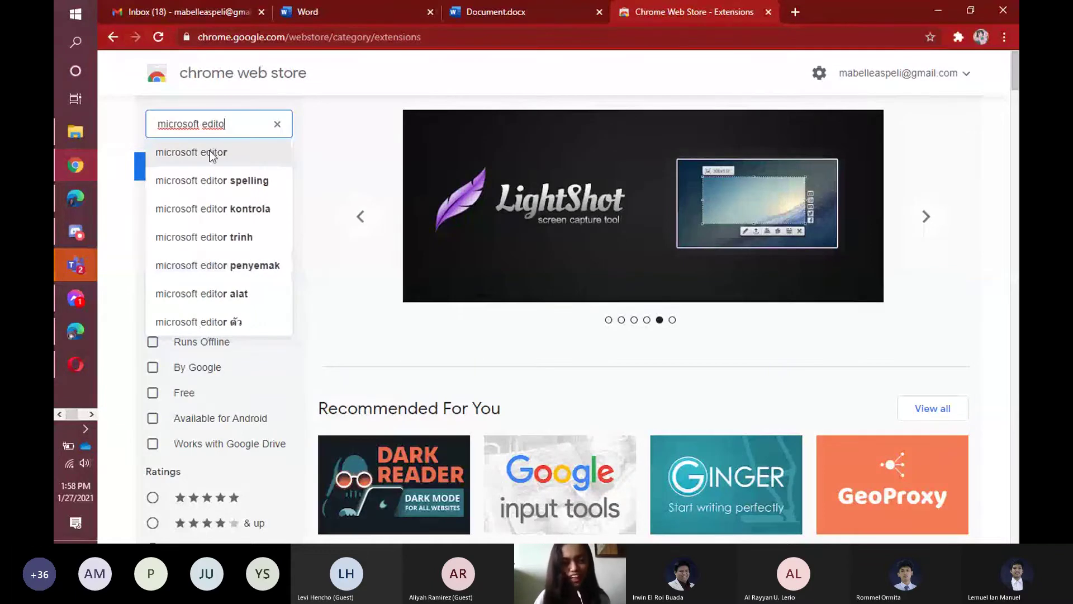
click(210, 149)
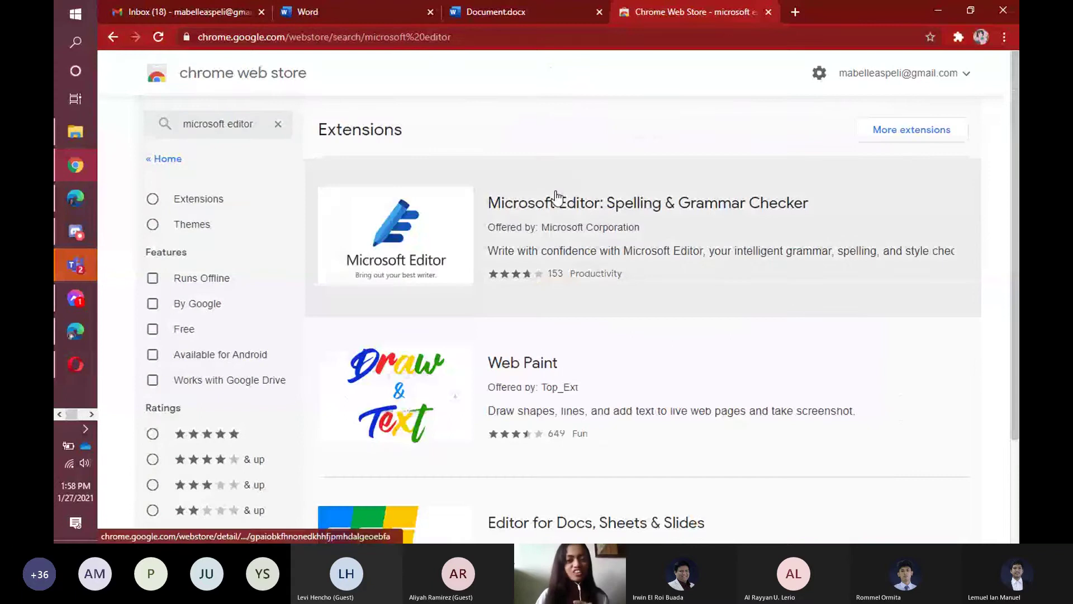
Add Microsoft Editor: Spelling & Grammar Checker to Chrome, approving its permissions and dismissing the notice.
click(413, 230)
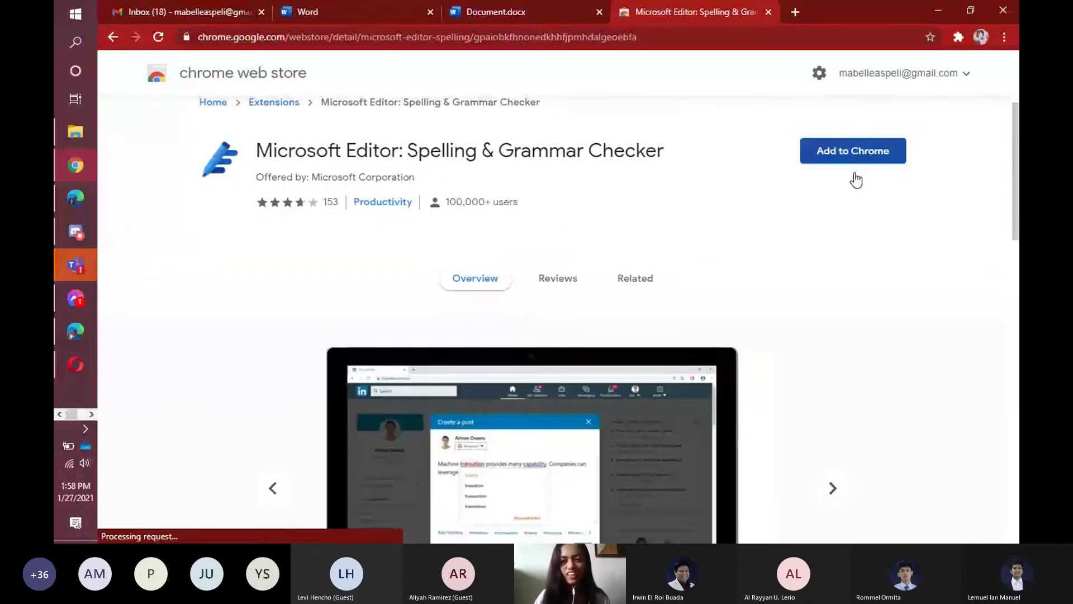
click(832, 177)
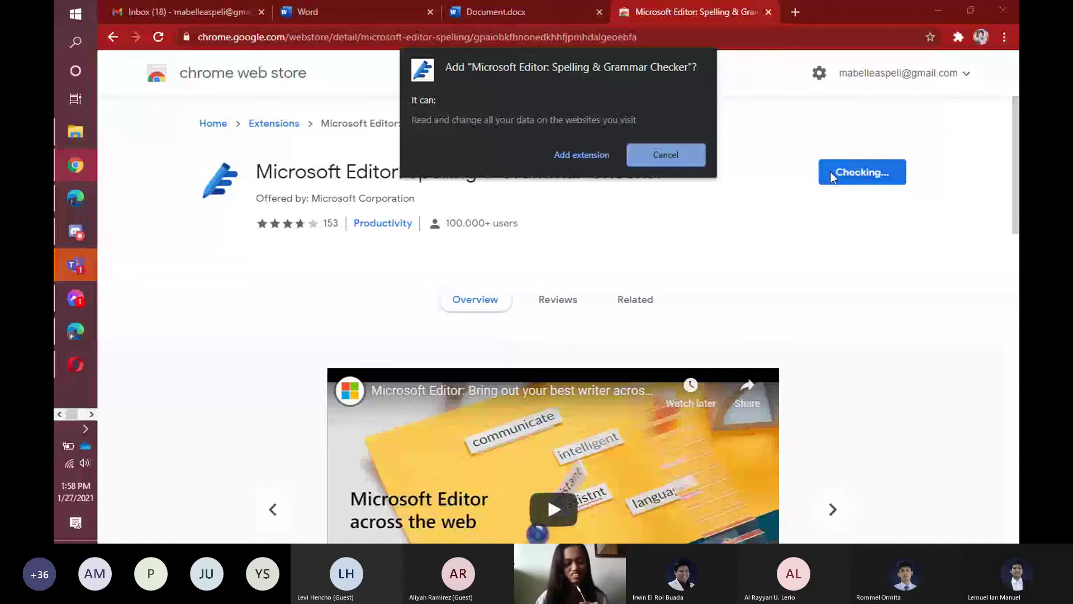
click(581, 155)
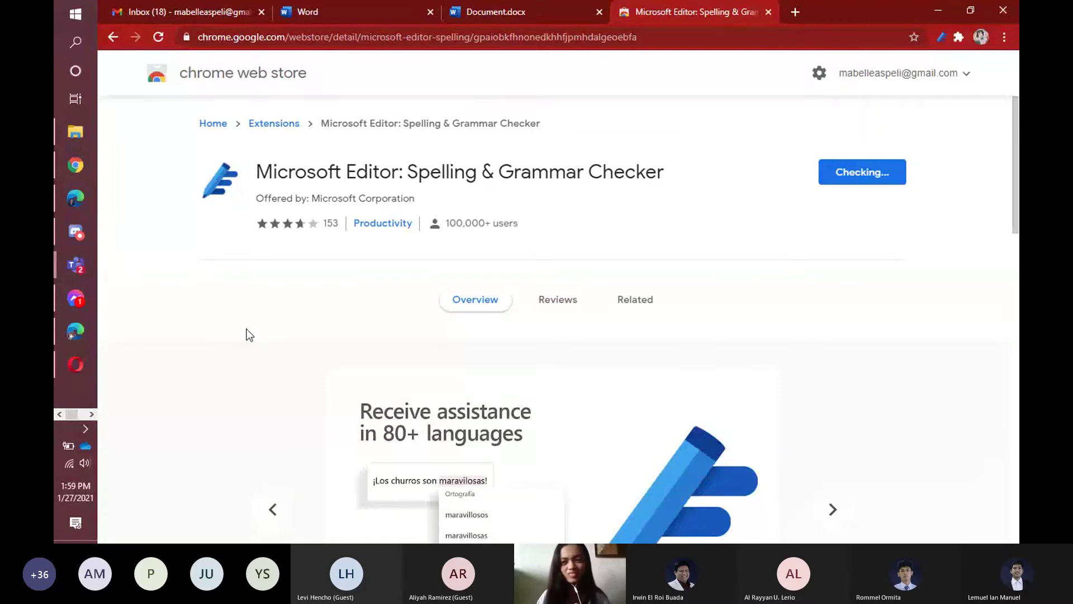
click(958, 37)
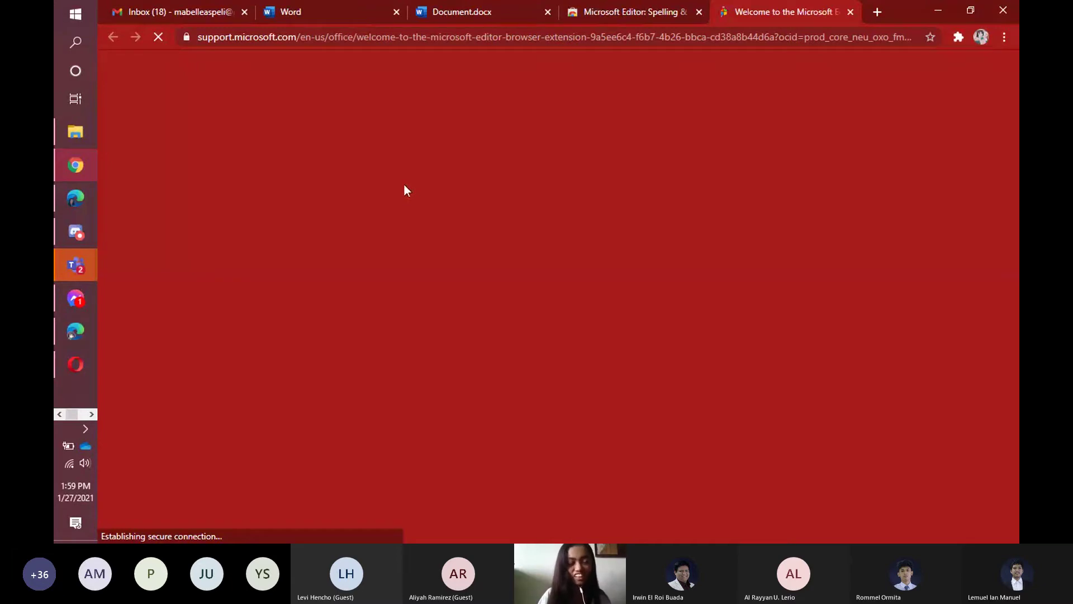
Pin Microsoft Editor to the Chrome toolbar from the Extensions menu.
scroll(384, 205, down, 9)
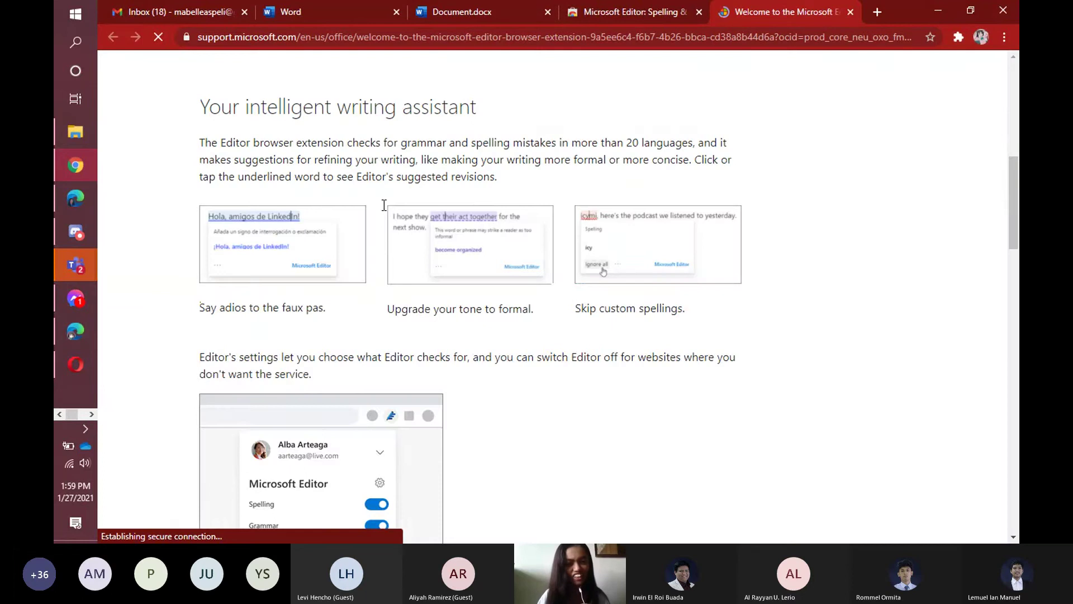
scroll(384, 205, down, 3)
scroll(497, 230, down, 15)
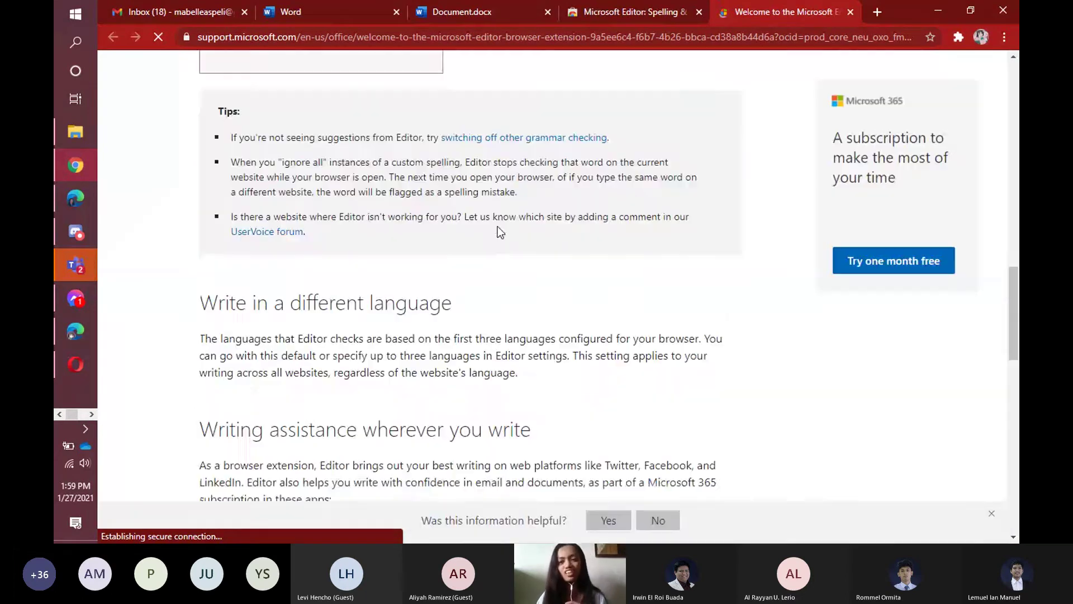
scroll(501, 232, down, 5)
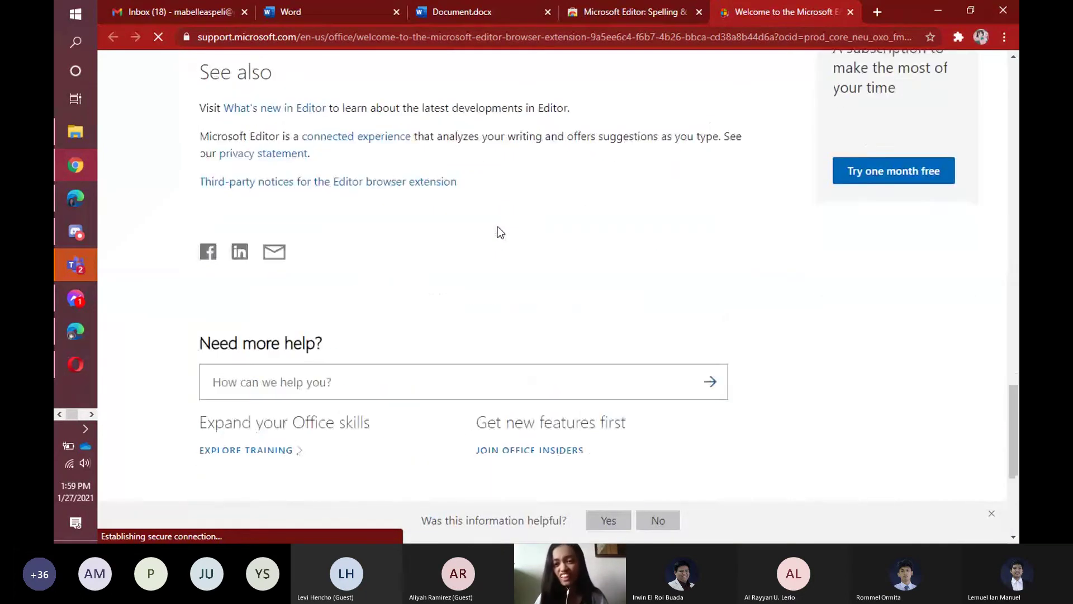
scroll(252, 229, up, 1)
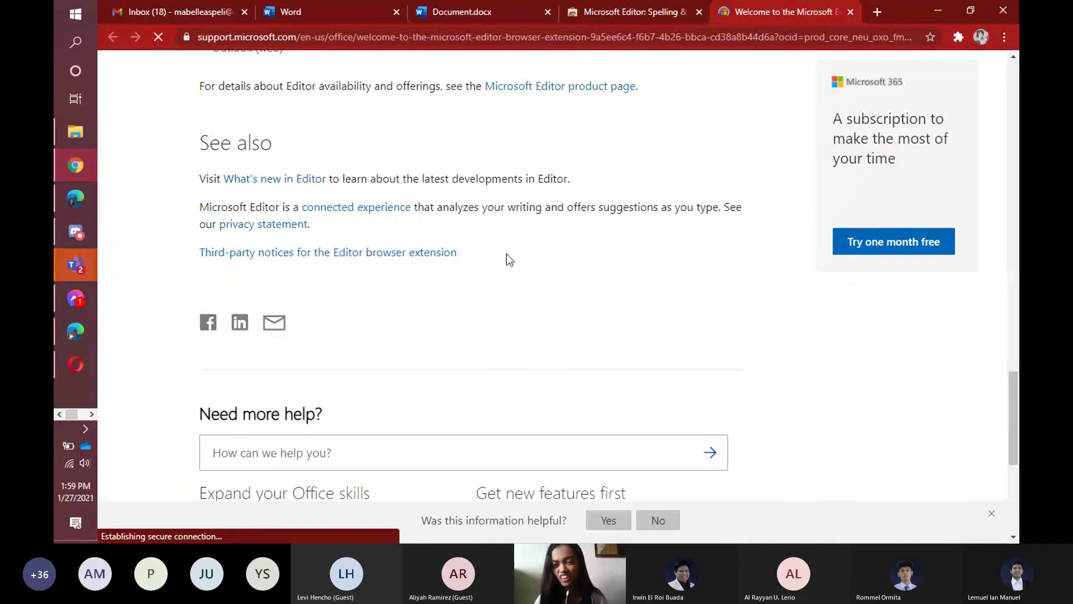
click(959, 40)
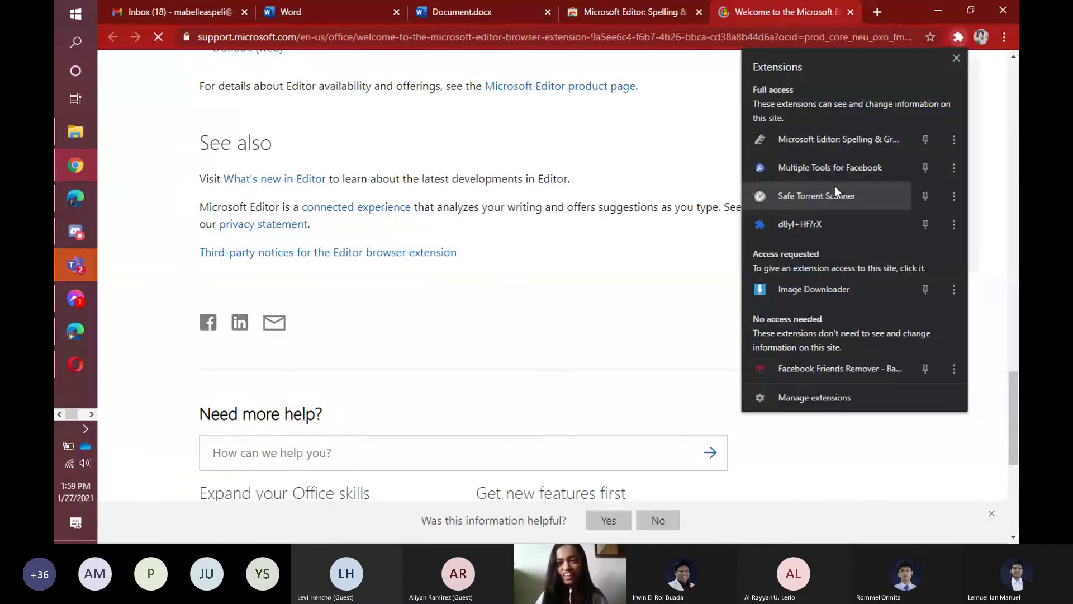
click(838, 139)
Open the Editor toolbar popup and choose Sign into Editor.
click(958, 38)
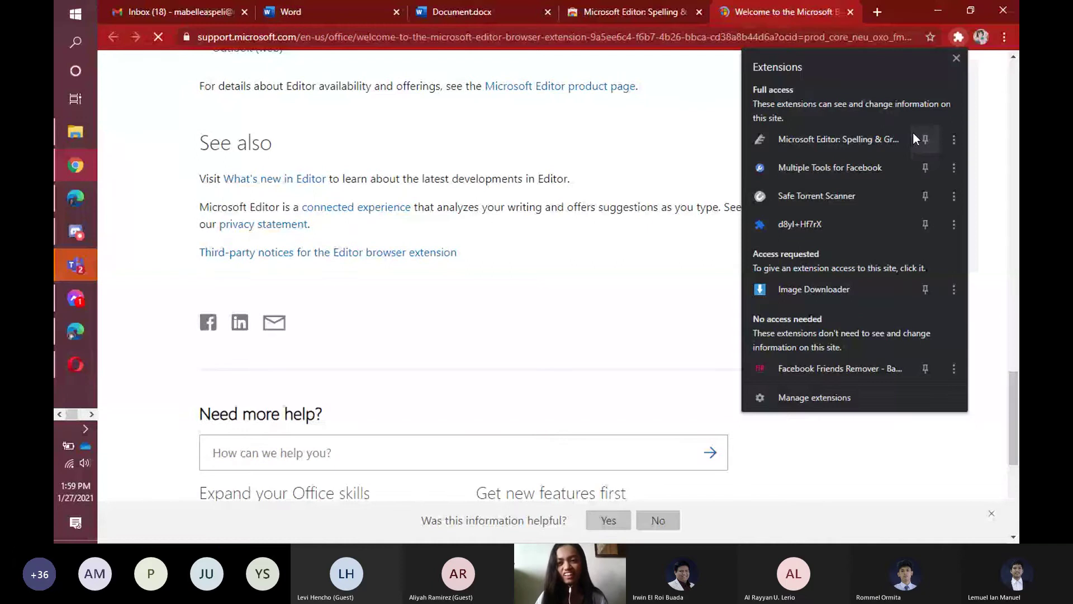
click(939, 39)
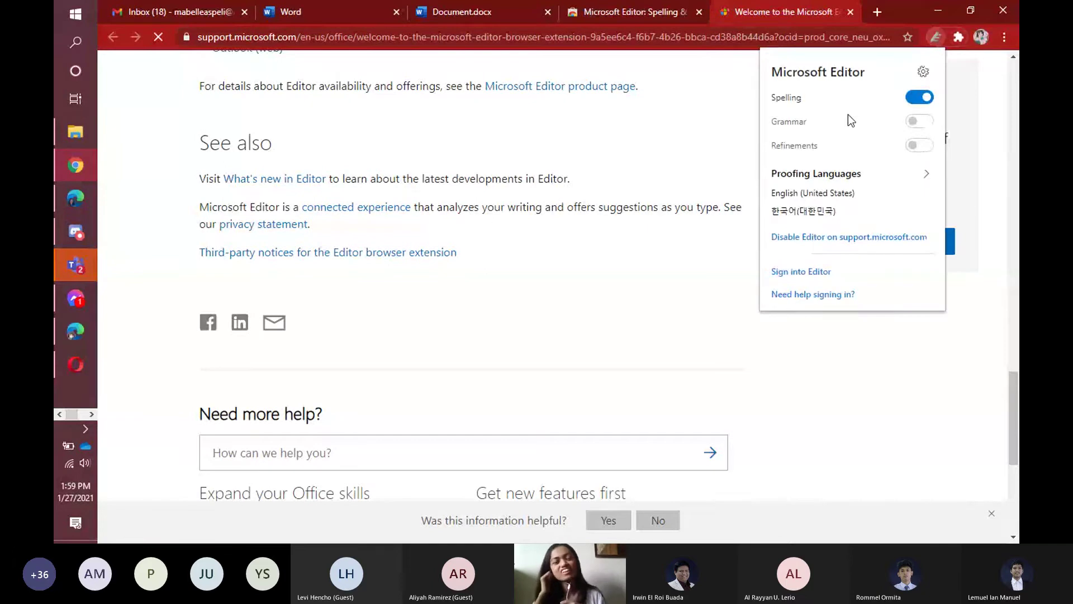
mouse_move(848, 114)
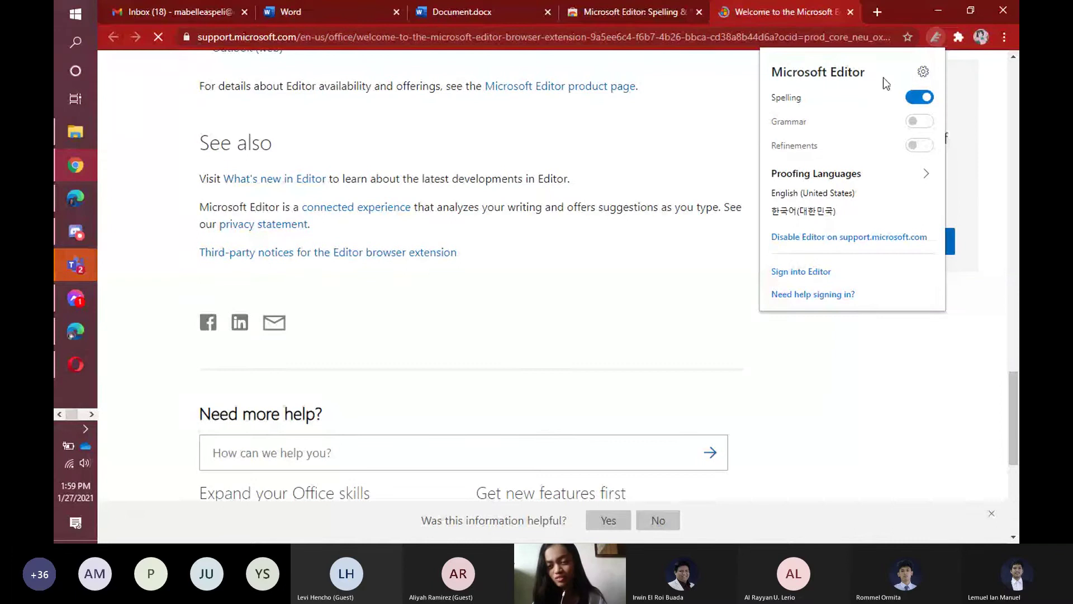
click(812, 272)
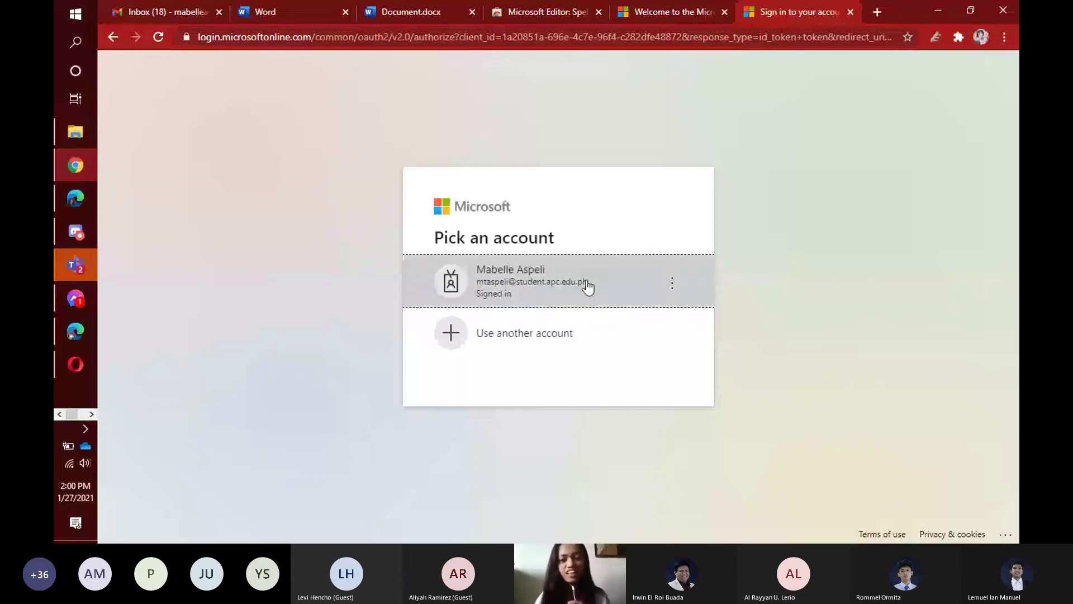
Sign Editor in with the existing school account and verify Grammar and Refinements are on.
click(586, 282)
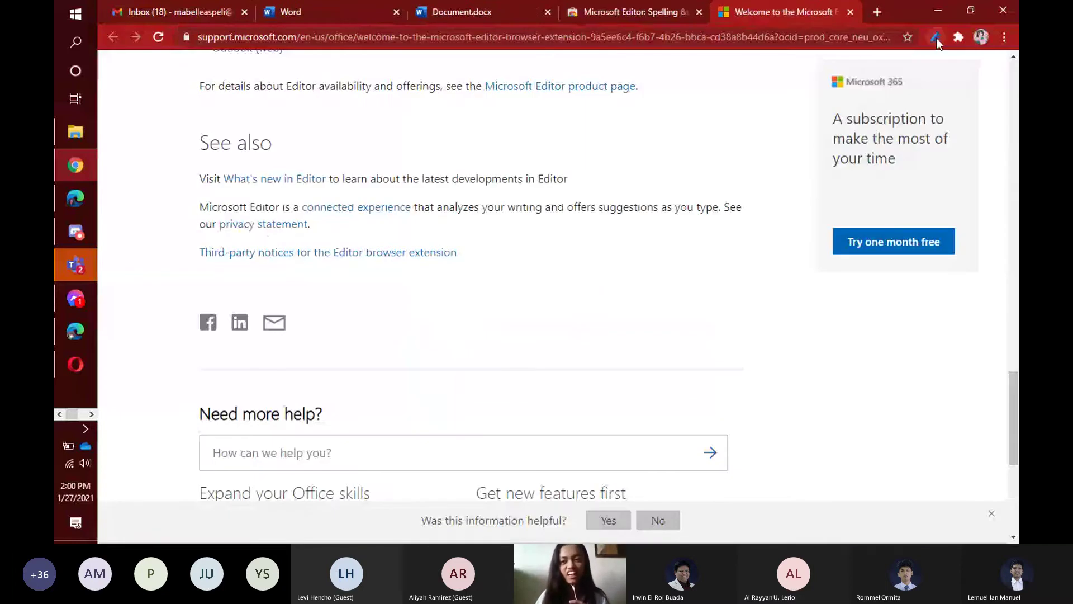
click(936, 37)
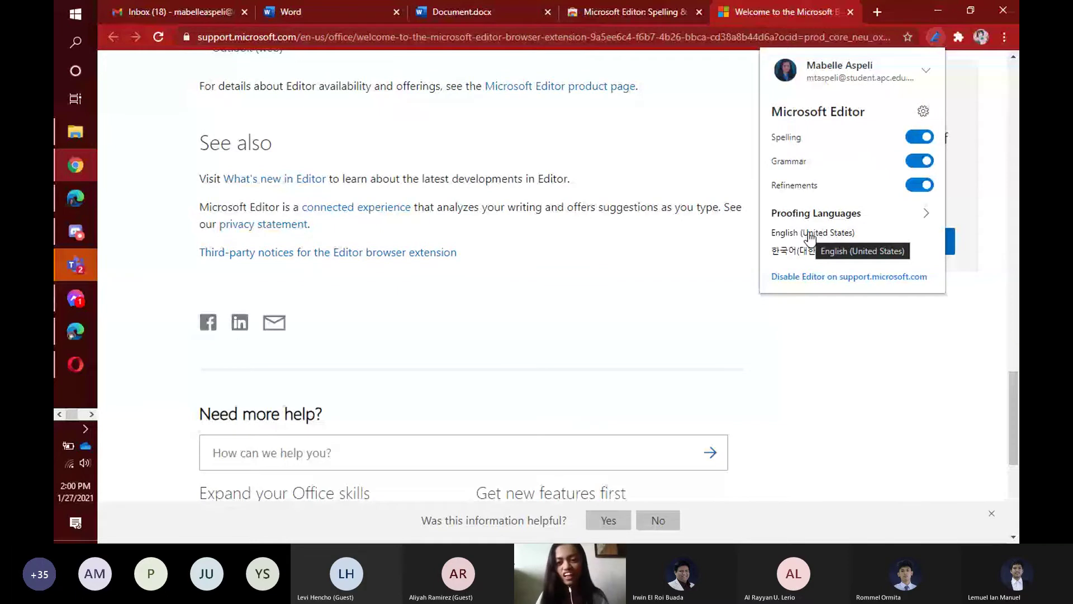
click(812, 339)
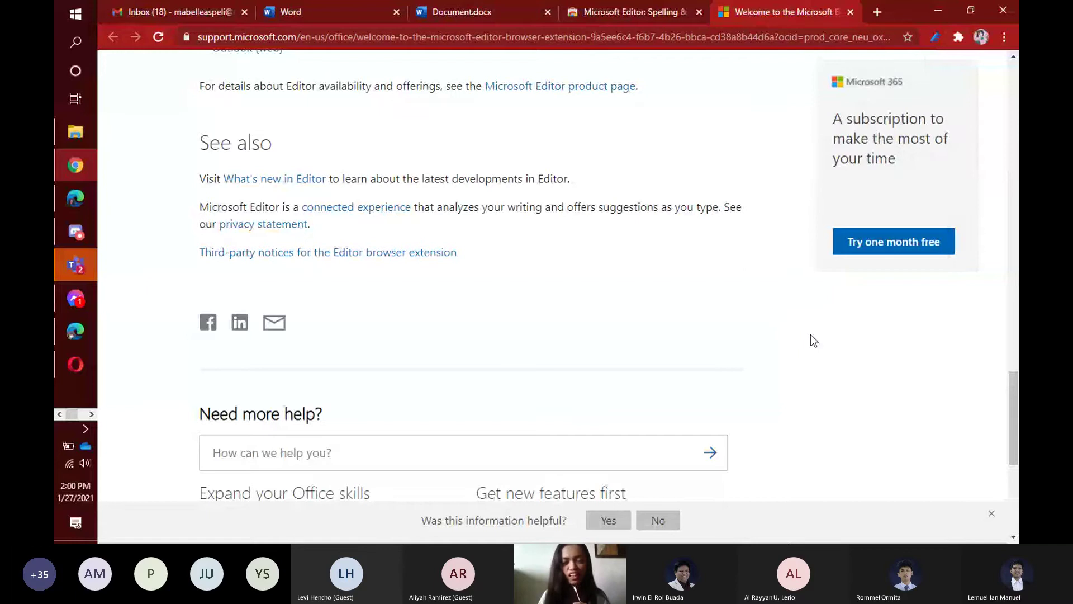
click(934, 38)
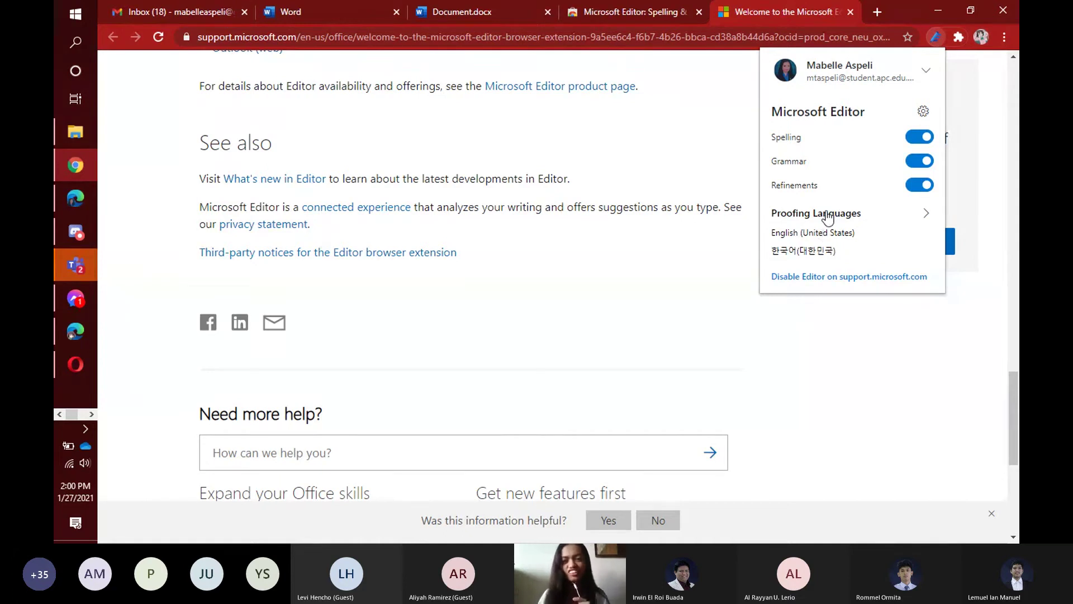
click(820, 362)
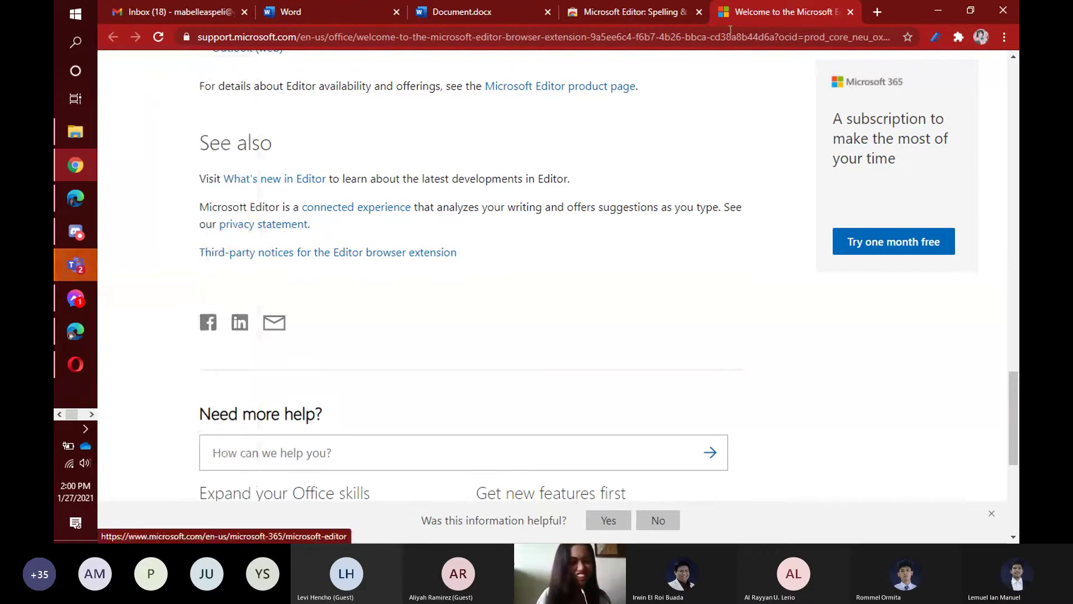
mouse_move(74, 202)
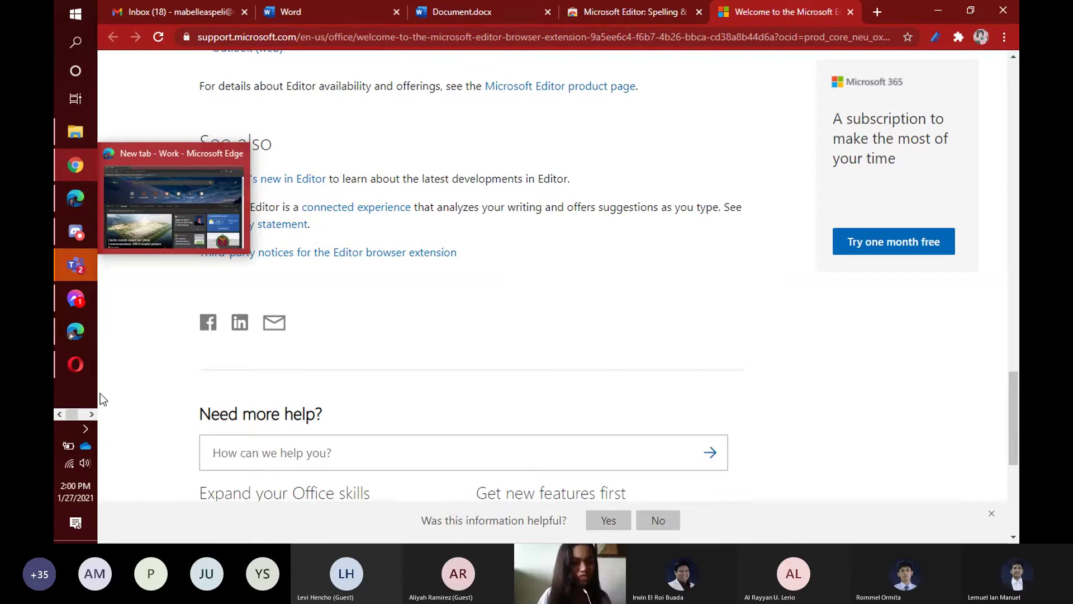
Open Edge's Personal profile window and return to the Edge Add-ons page listing Microsoft Editor.
click(69, 210)
click(962, 38)
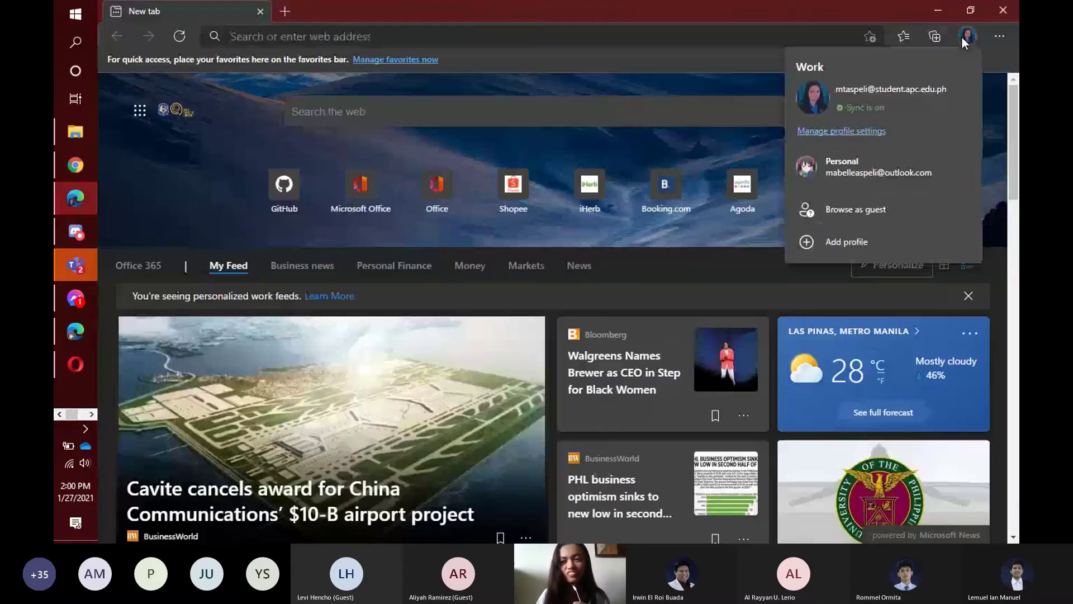
click(879, 165)
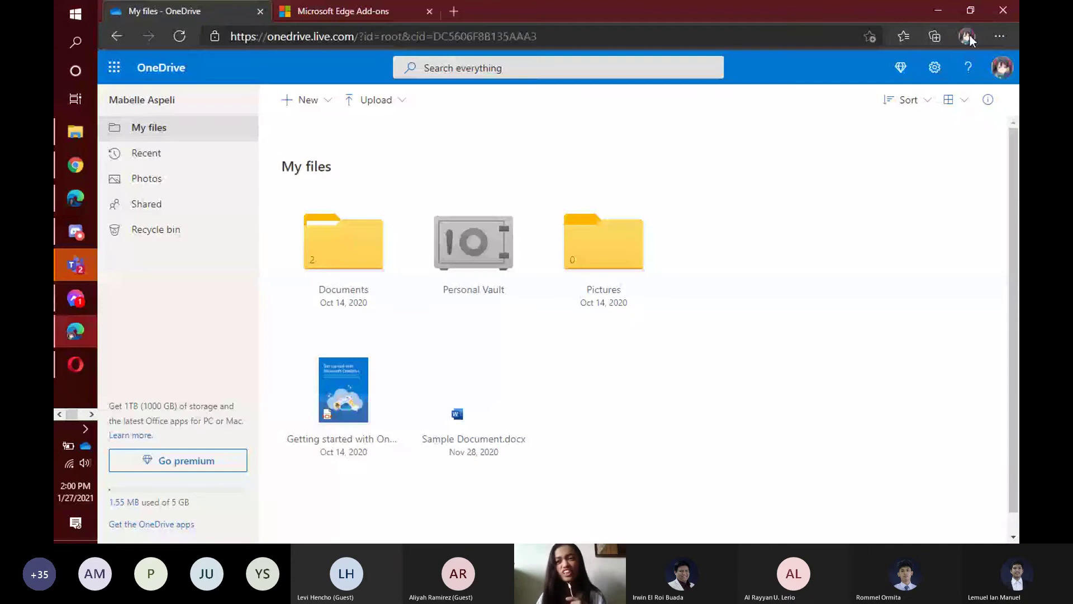
click(998, 37)
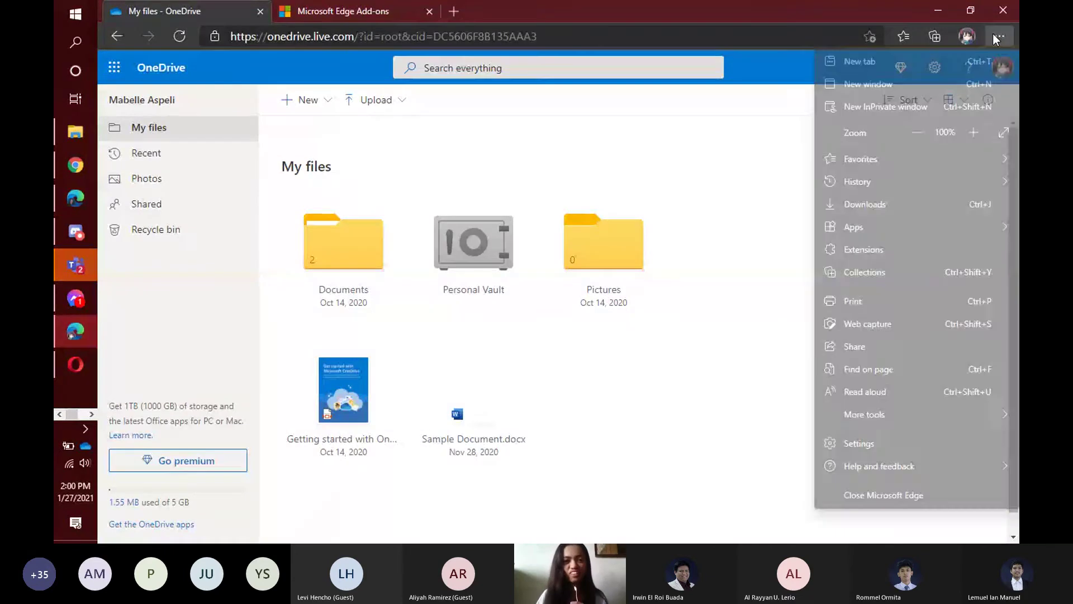
click(479, 12)
click(456, 13)
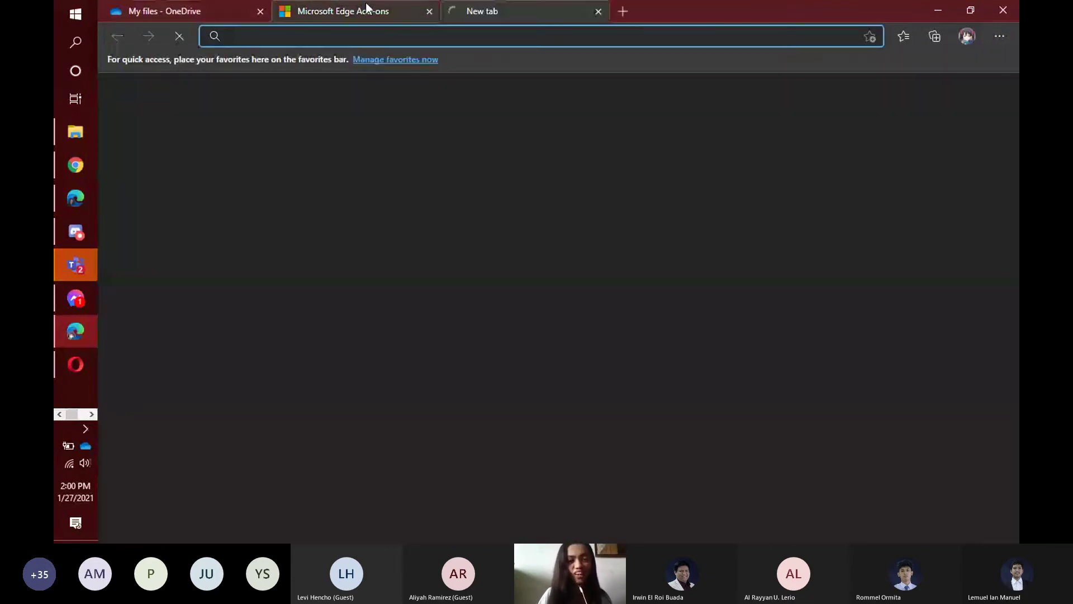
click(366, 7)
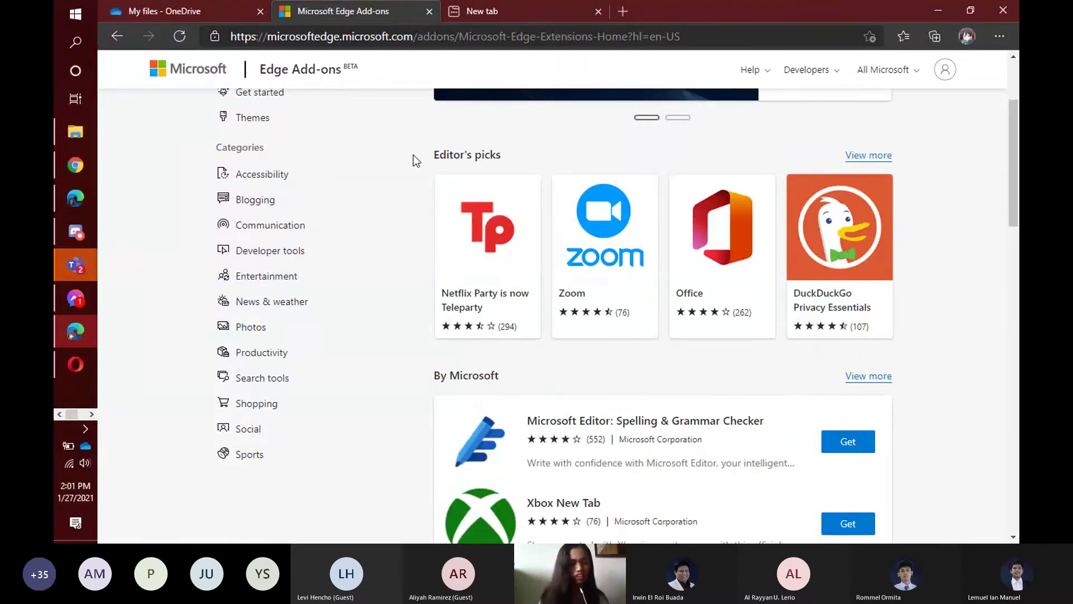
Get Microsoft Editor: Spelling & Grammar Checker from Edge Add-ons and confirm Add extension.
scroll(390, 161, up, 3)
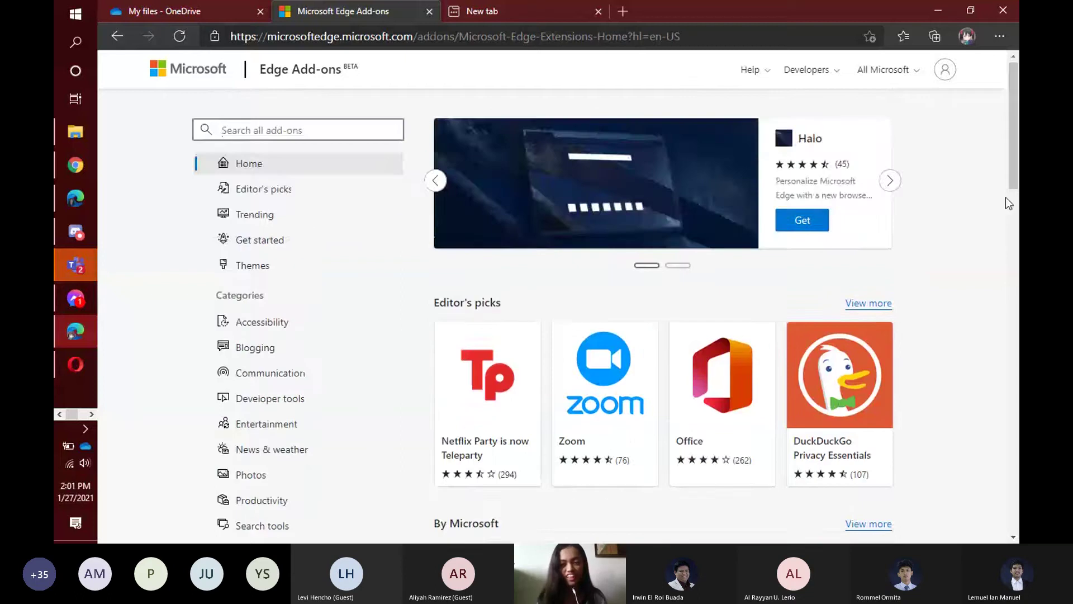
scroll(1001, 200, down, 3)
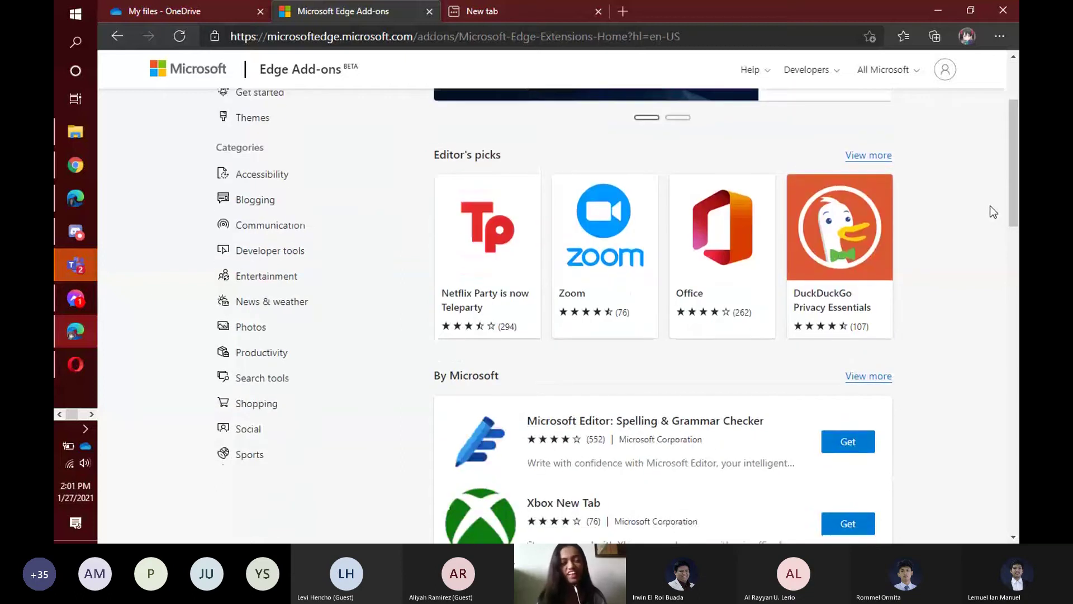
scroll(988, 207, down, 5)
scroll(902, 230, up, 1)
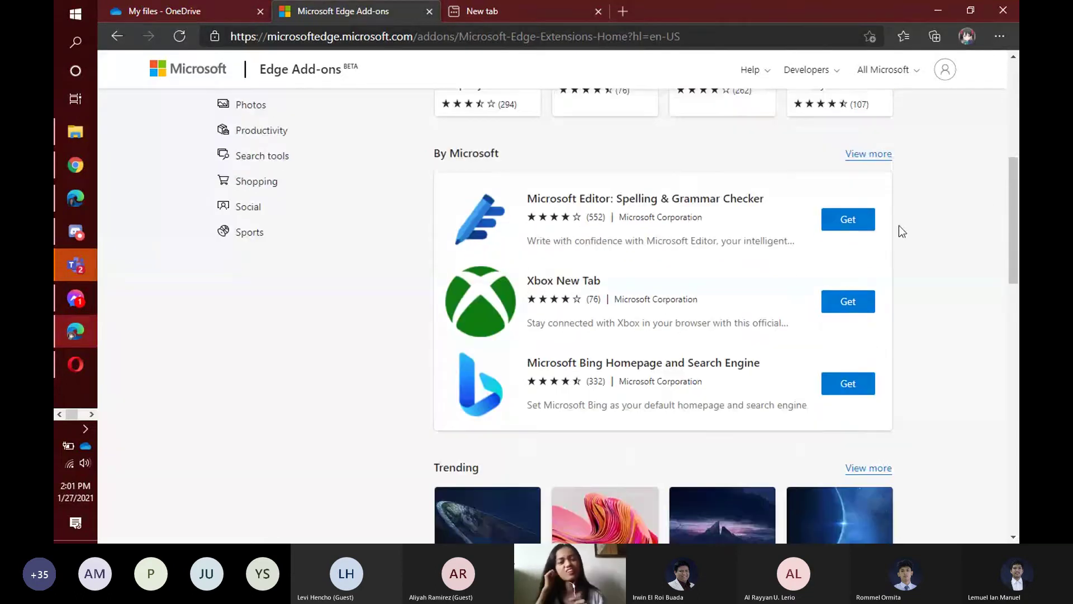
click(851, 221)
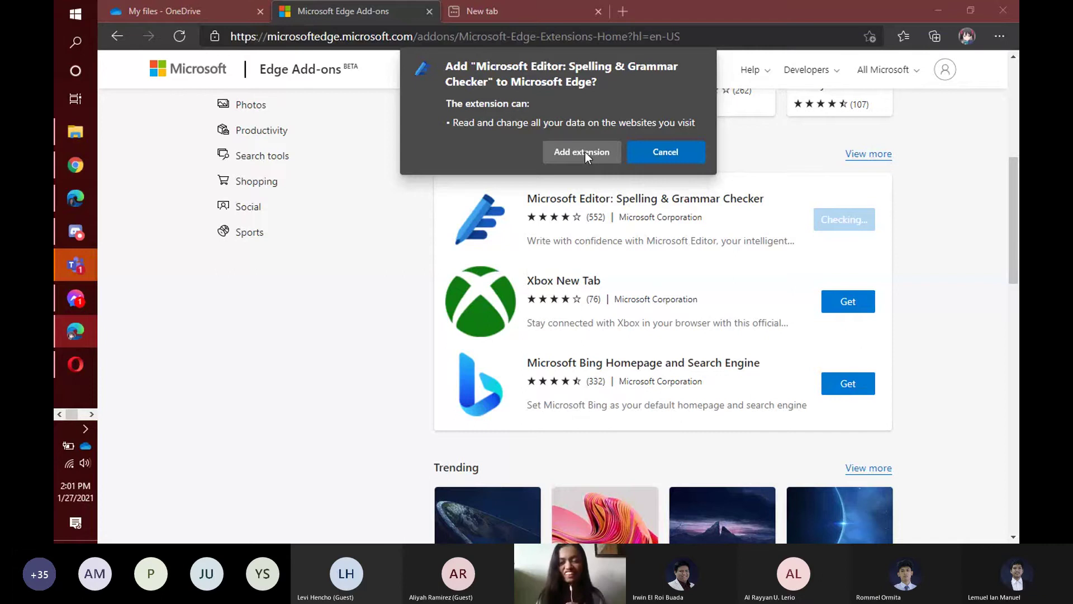
click(585, 152)
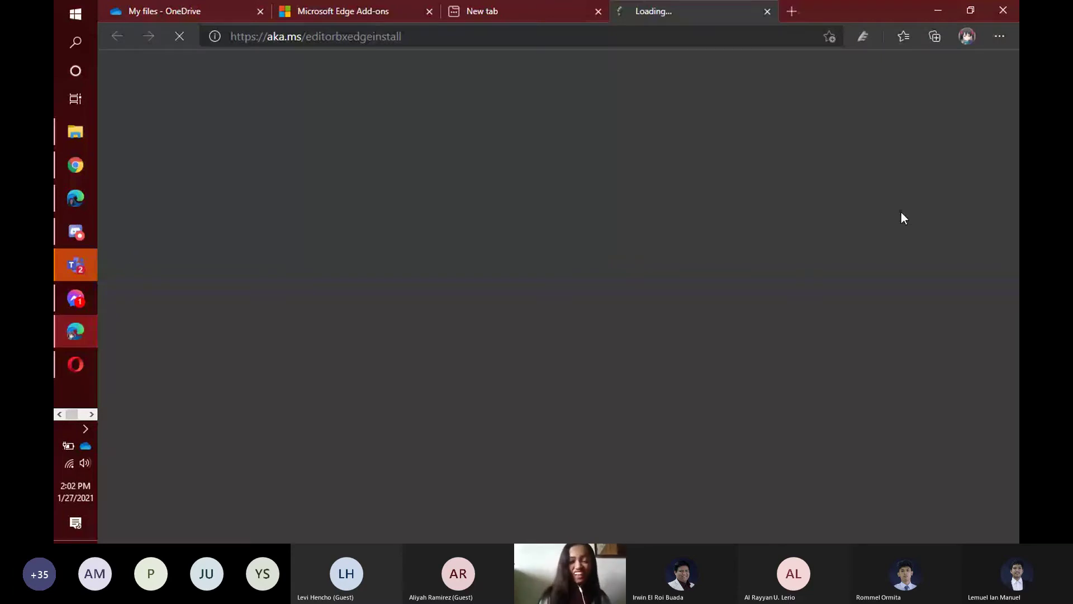
Scroll through the Microsoft Editor welcome page to read the Sign in to Editor instructions.
scroll(388, 258, down, 1)
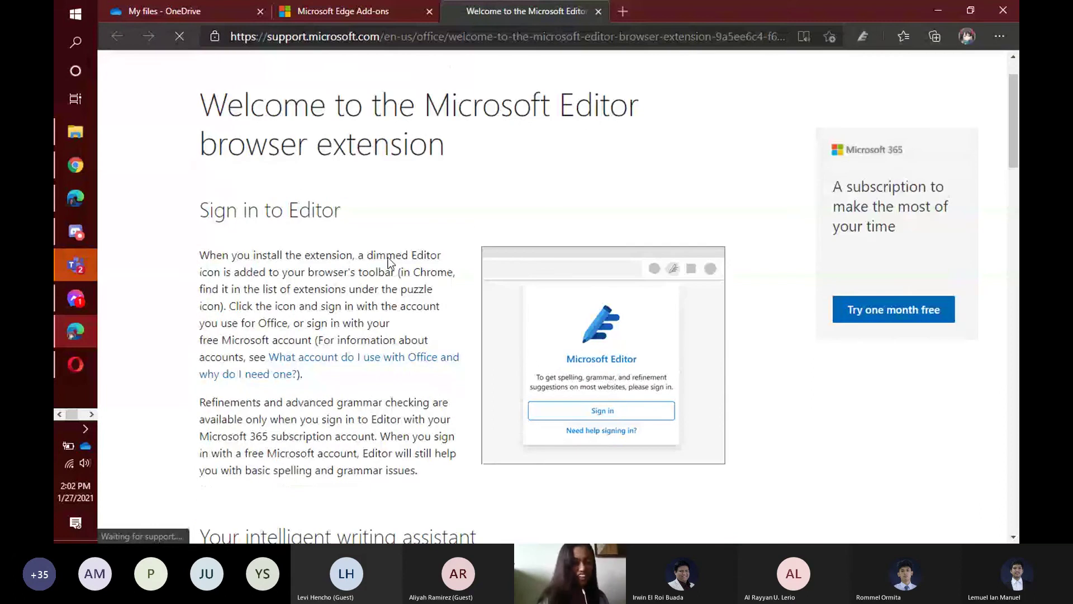
scroll(389, 261, down, 2)
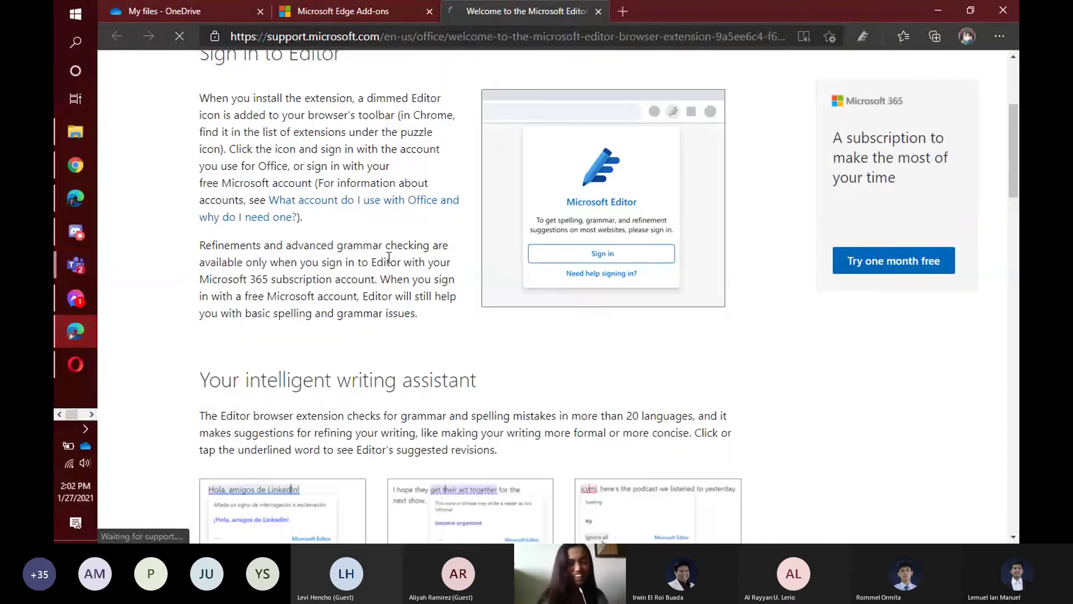
scroll(389, 258, down, 2)
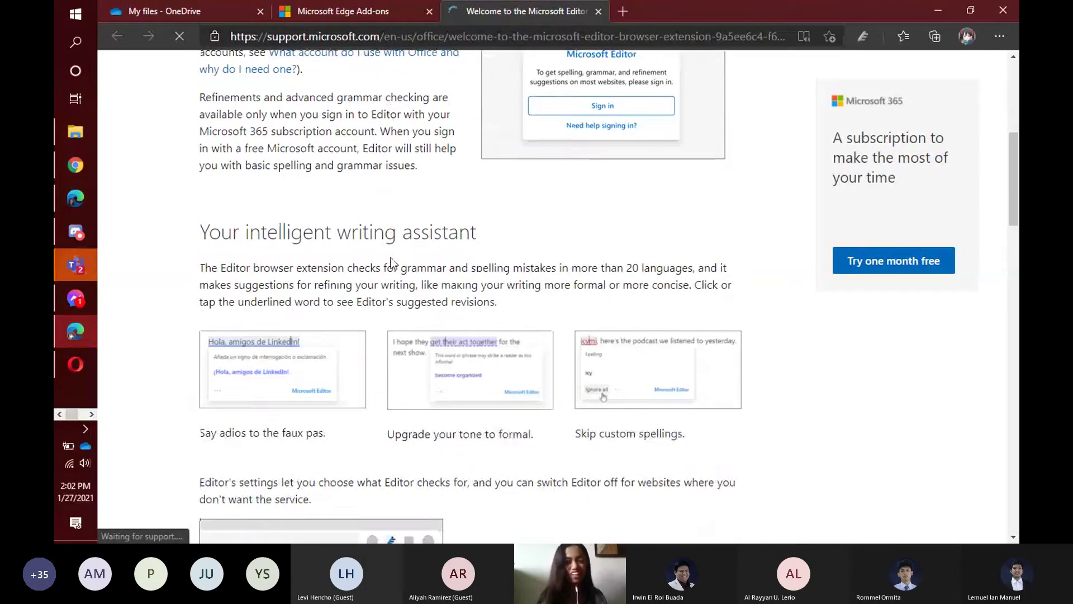
scroll(392, 263, down, 4)
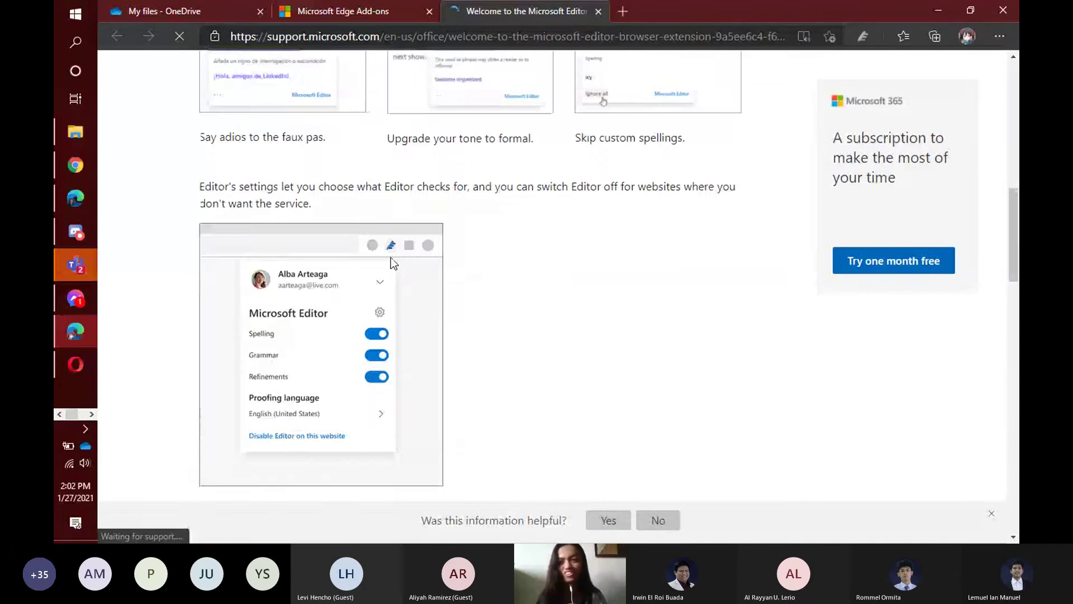
scroll(393, 263, down, 2)
scroll(558, 160, up, 6)
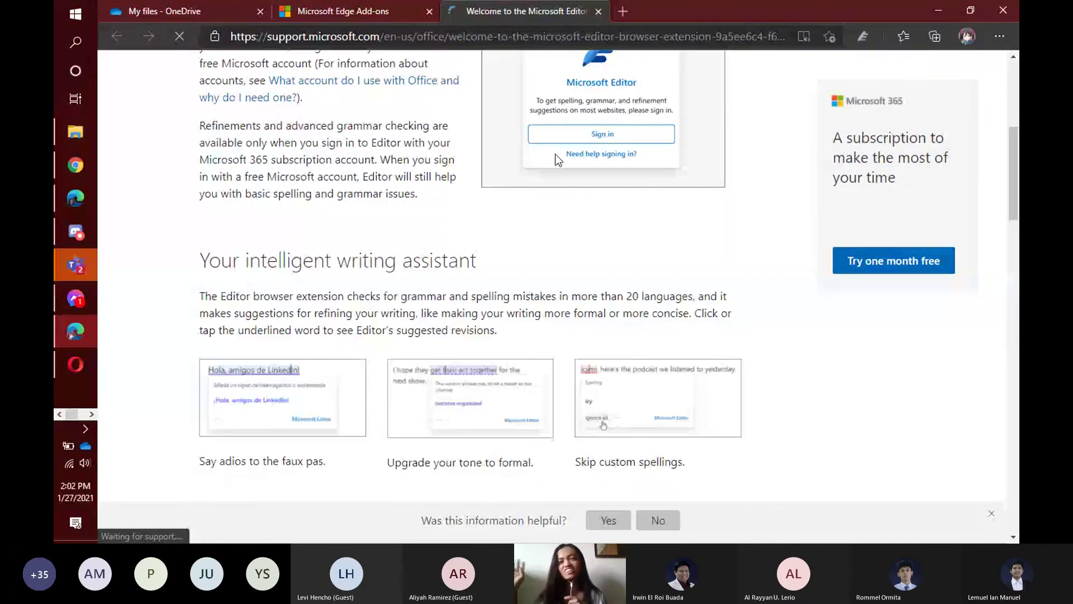
scroll(557, 159, up, 4)
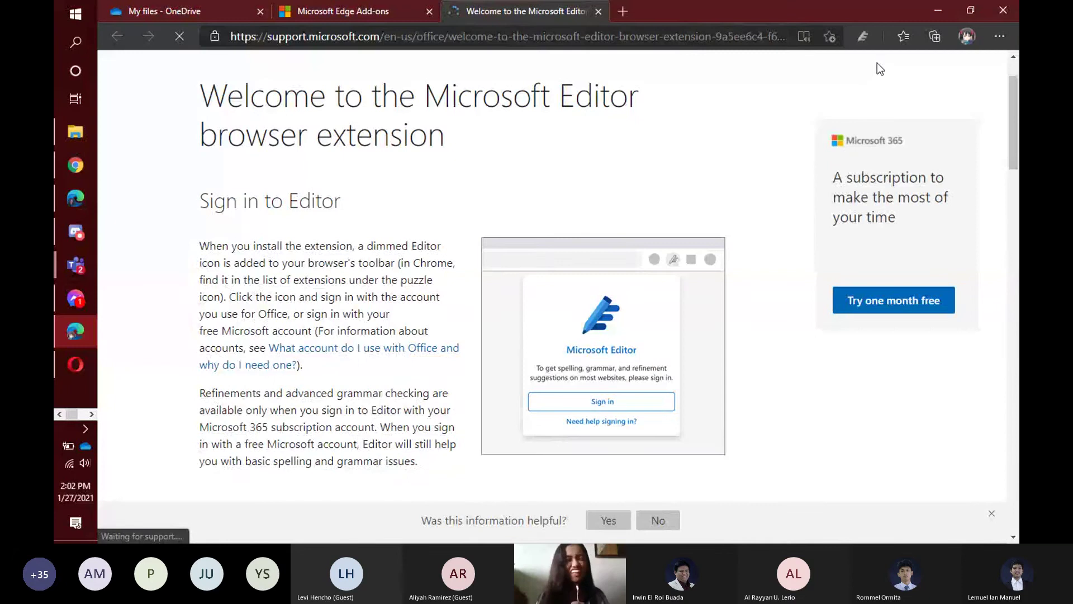
Sign Editor in with the personal Microsoft account, declining the switch to the work profile.
click(862, 36)
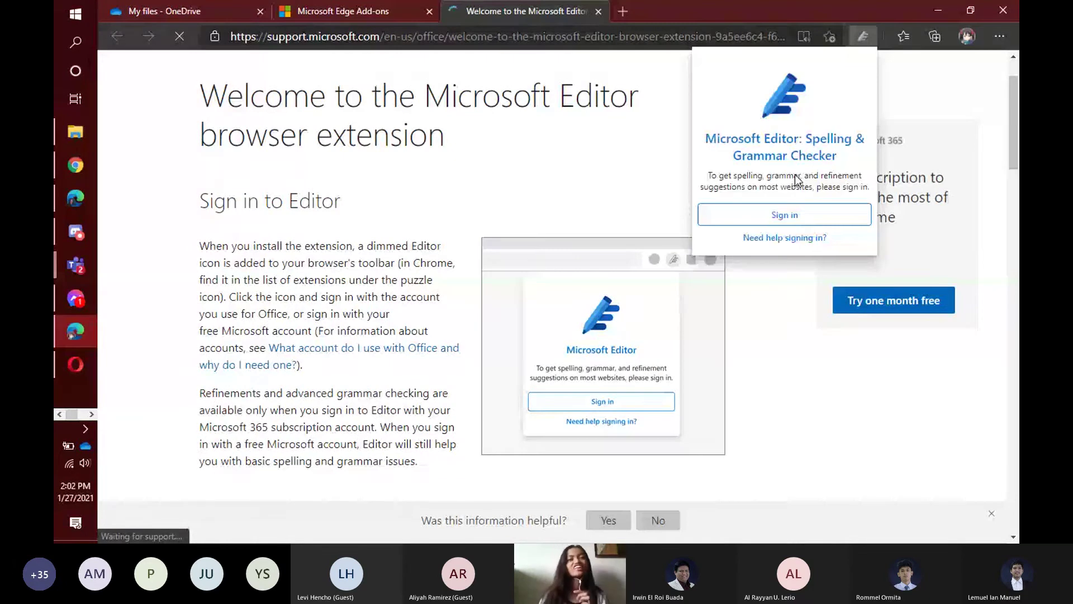
click(784, 215)
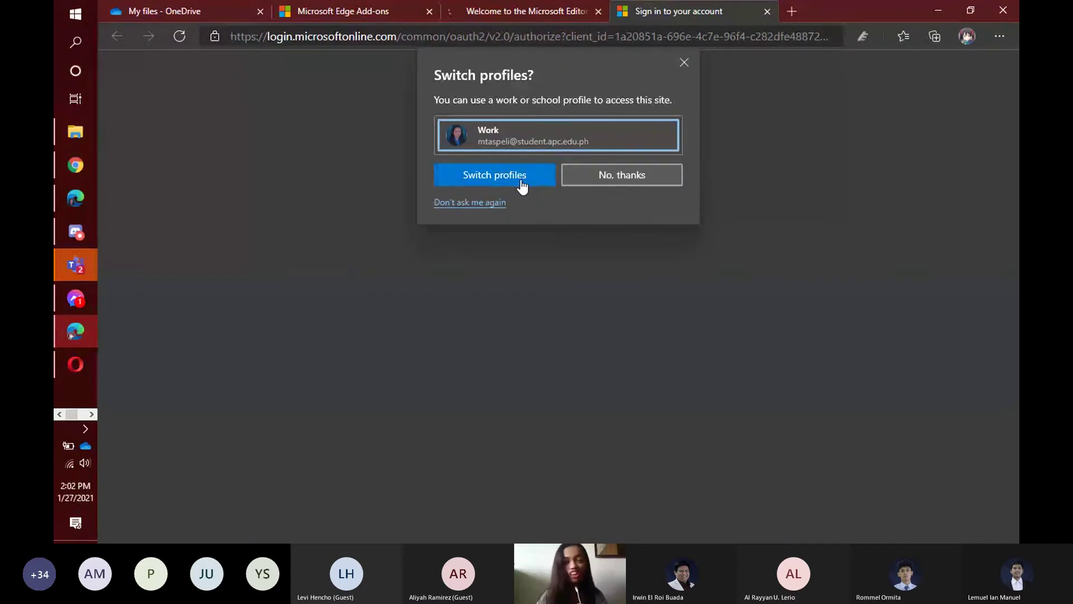
click(599, 170)
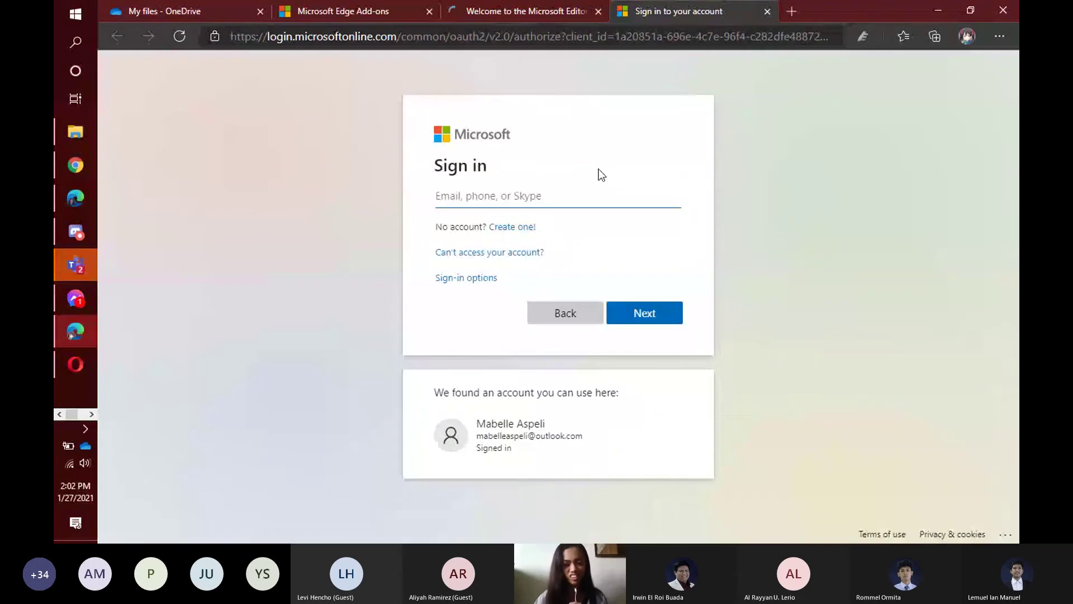
click(533, 446)
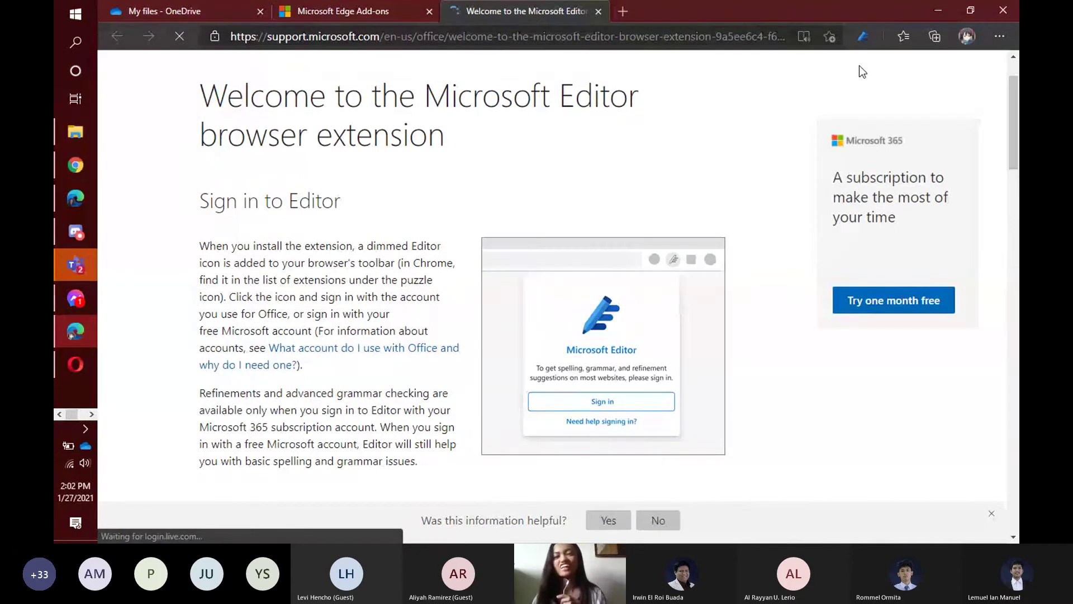
Confirm Editor shows Spelling and Grammar on in Edge, then switch to Opera.
click(862, 37)
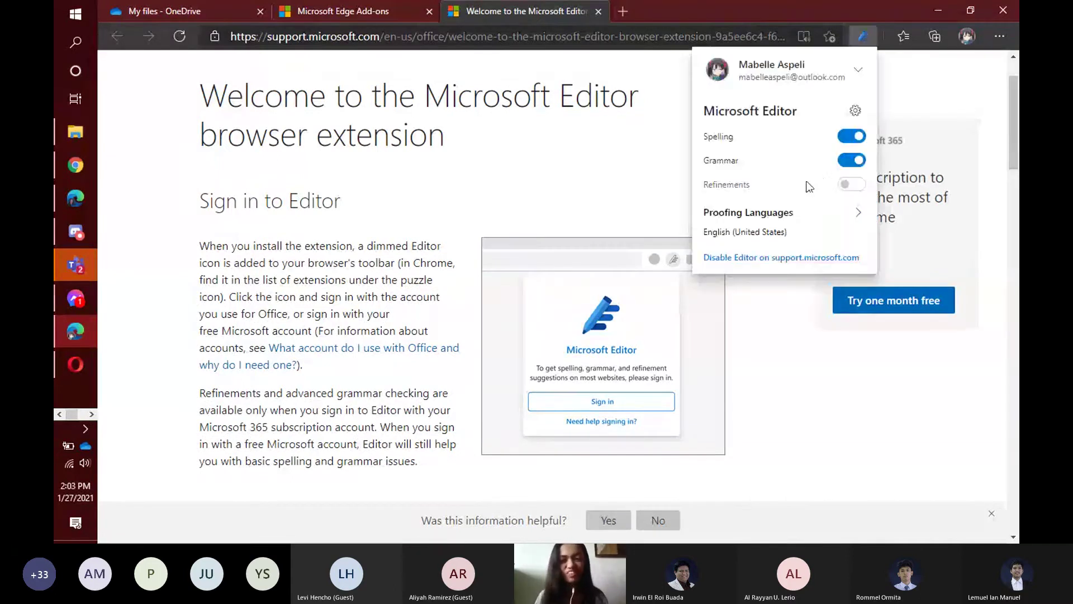
mouse_move(825, 184)
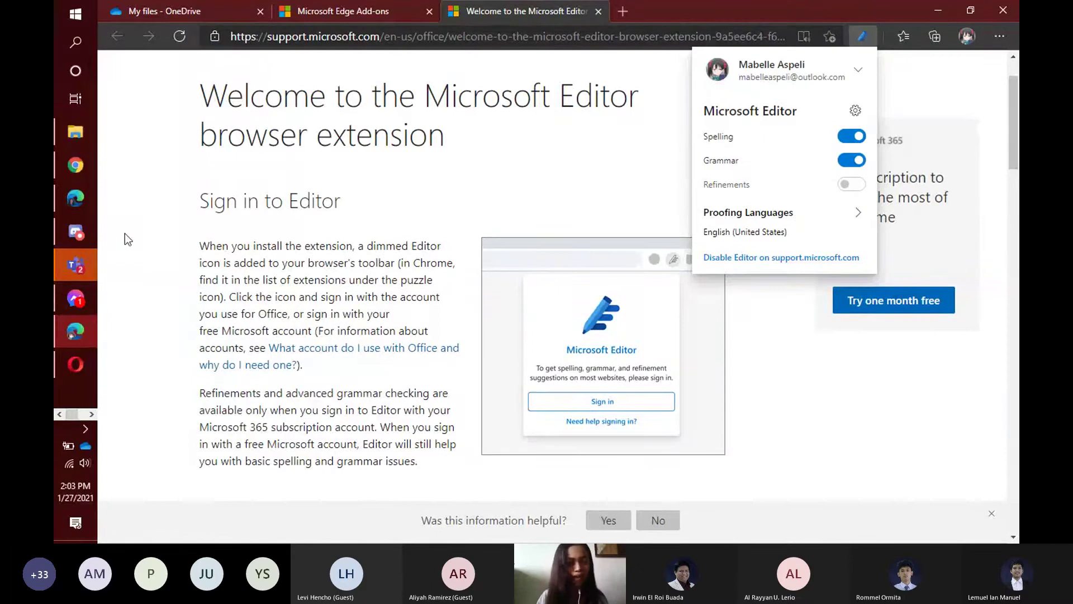
click(76, 367)
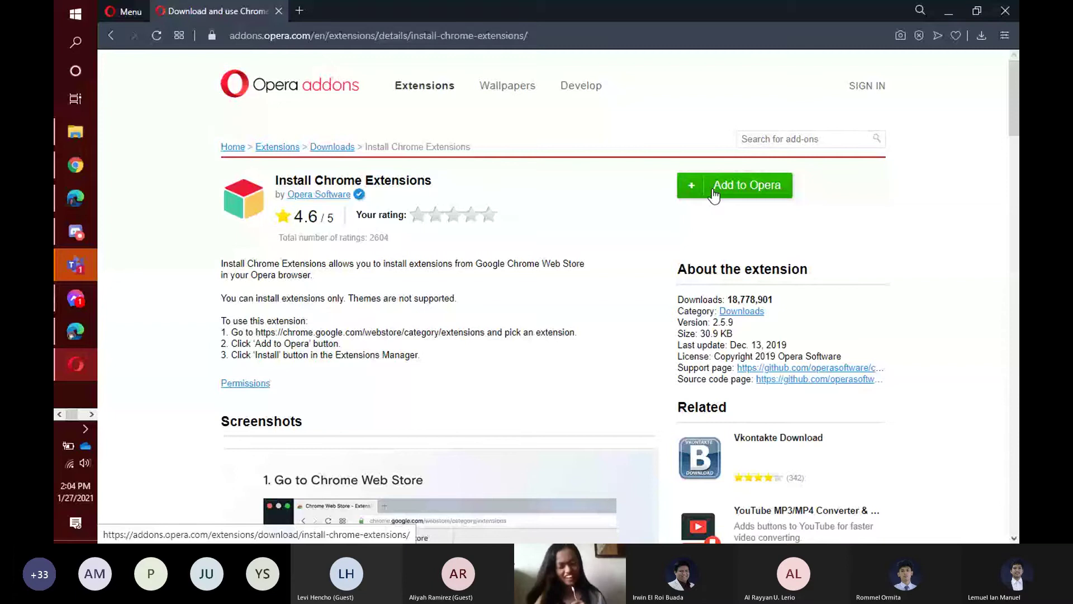
Add Install Chrome Extensions to Opera and close its page, leaving a fresh Speed Dial tab.
click(715, 195)
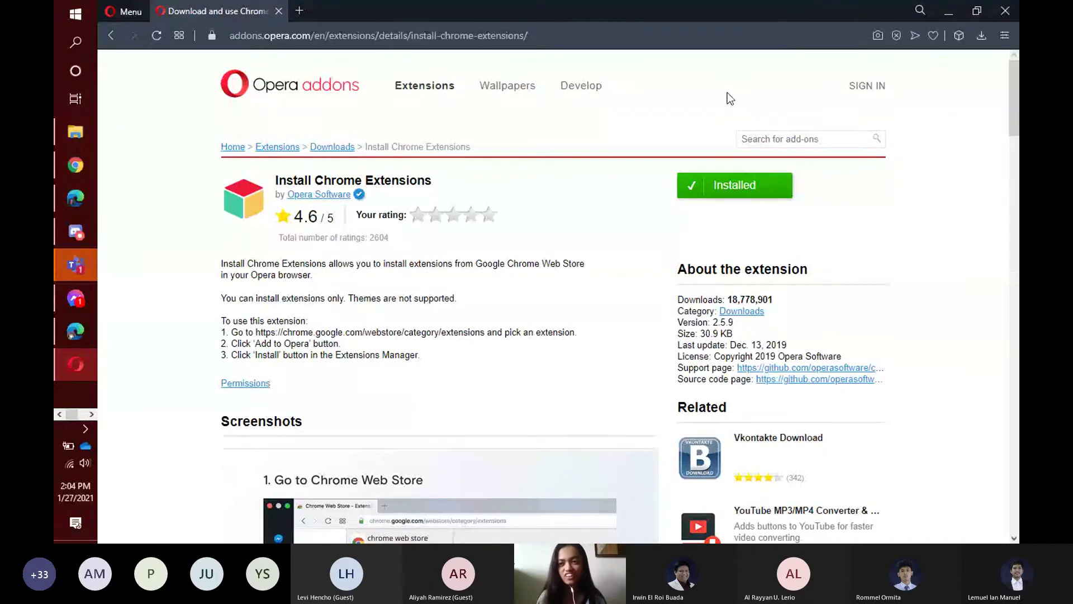
click(958, 35)
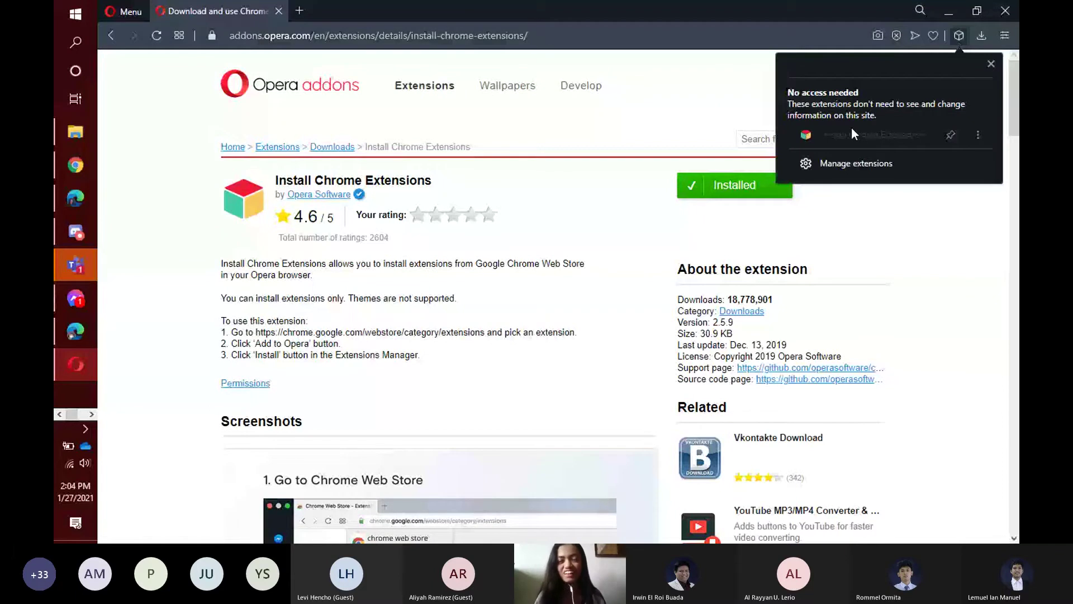
click(299, 11)
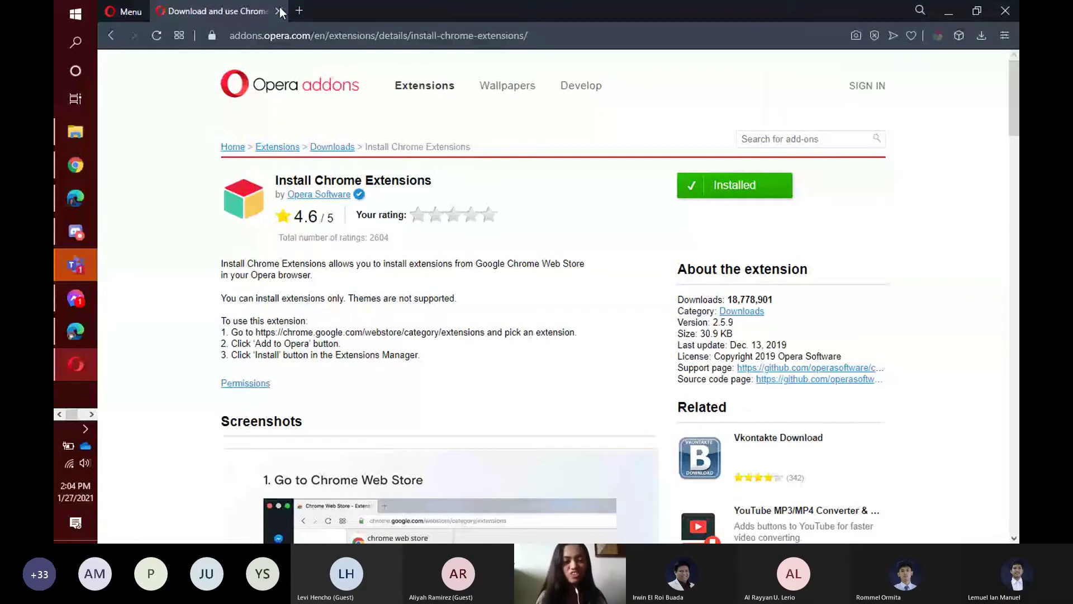
click(278, 12)
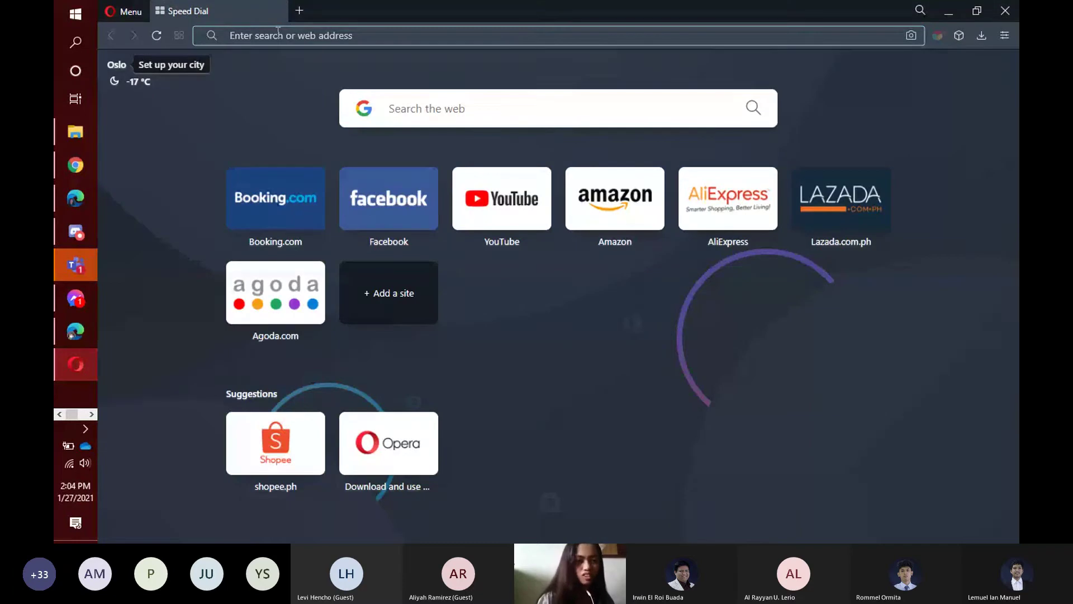
Go to the Chrome Web Store extensions page from the 'chrome' address-bar suggestion.
text(chrome)
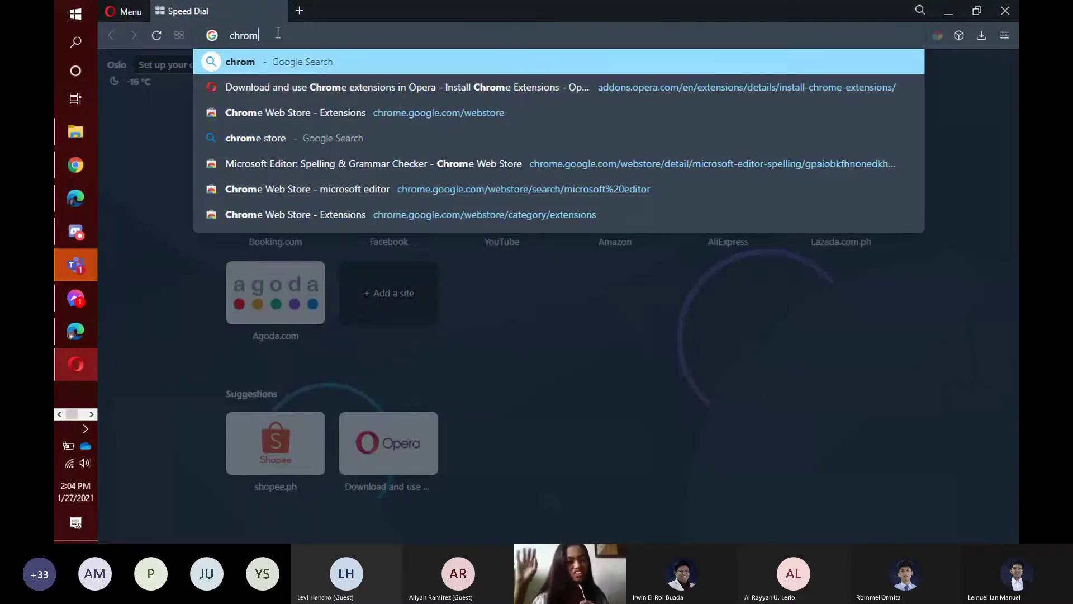
key(Down)
key(Down)
key(Return)
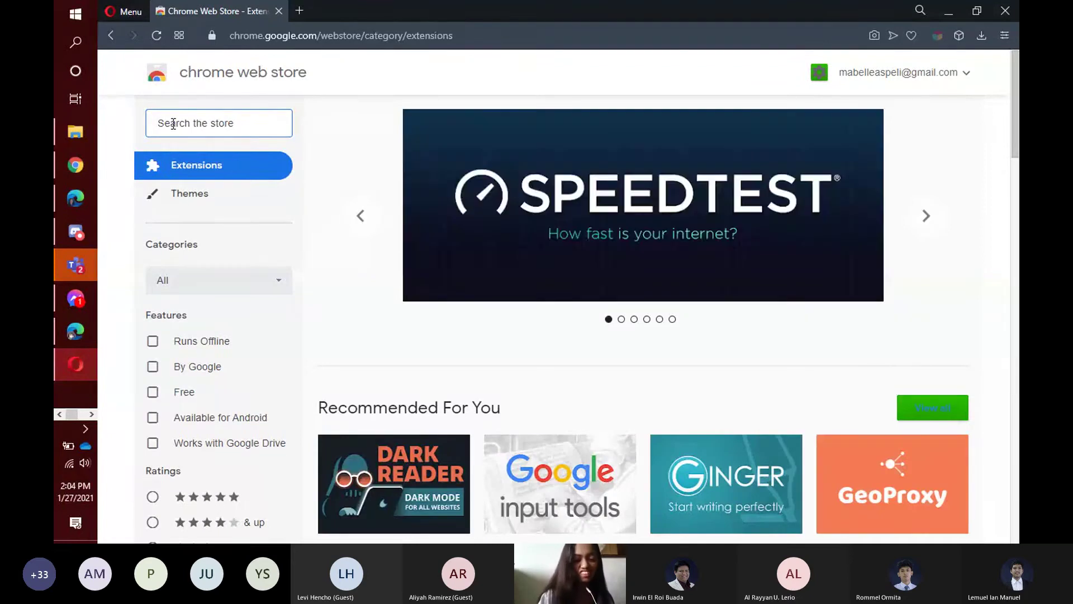
Search the store for 'microsoft editor' and open the Microsoft Editor: Spelling & Grammar Checker listing.
text(mi)
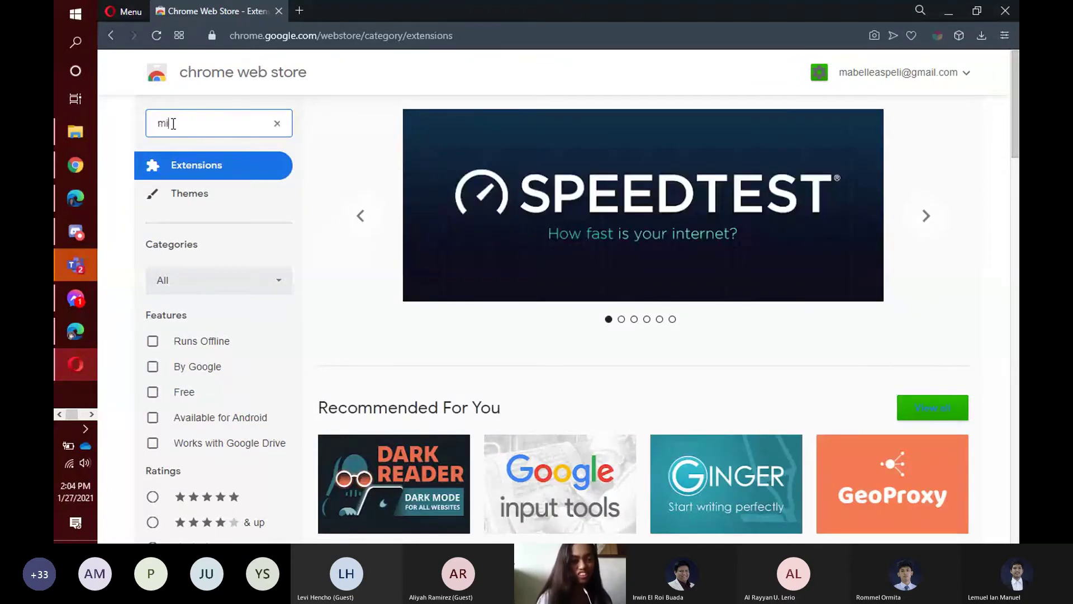
text(cro)
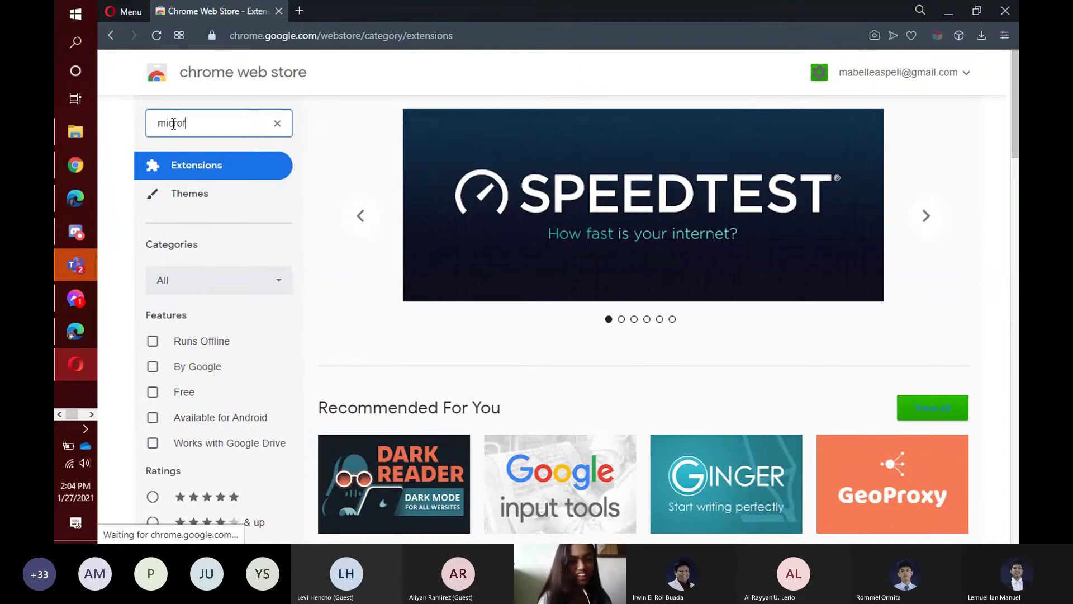
text(ft)
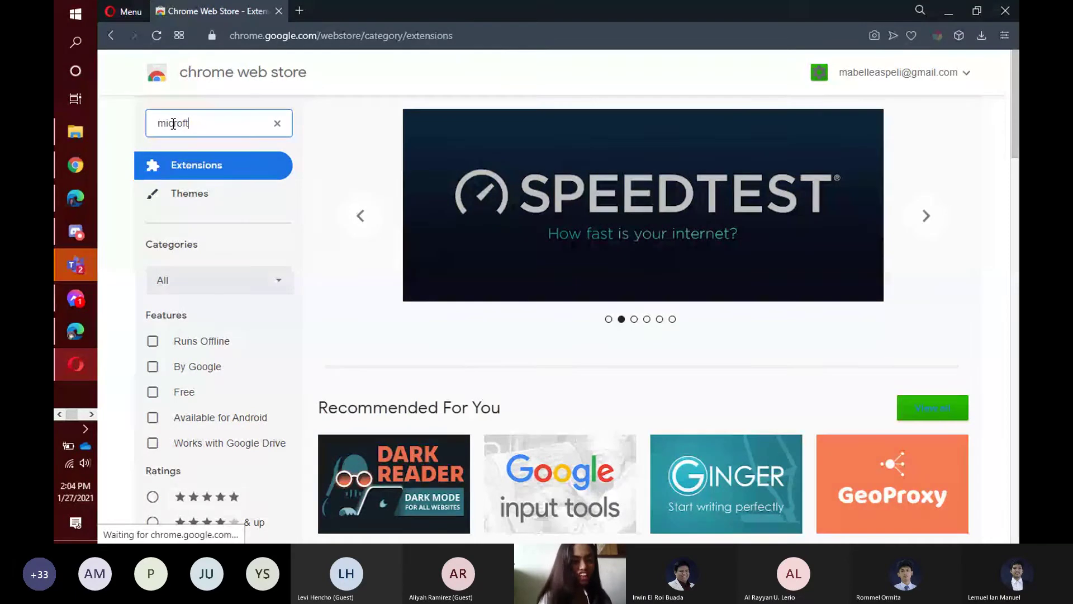
click(182, 123)
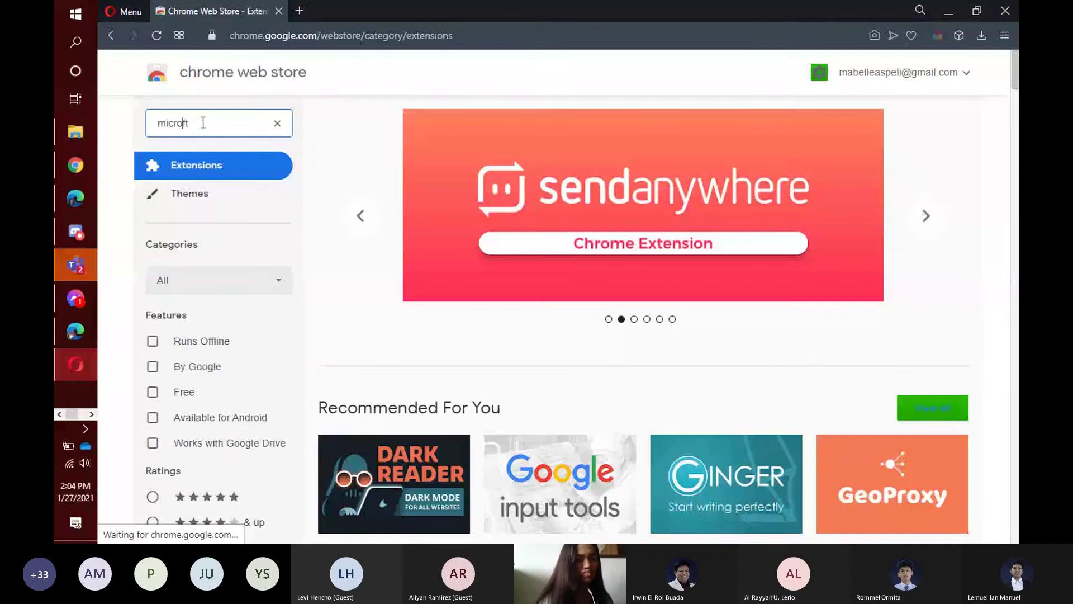
text(soft)
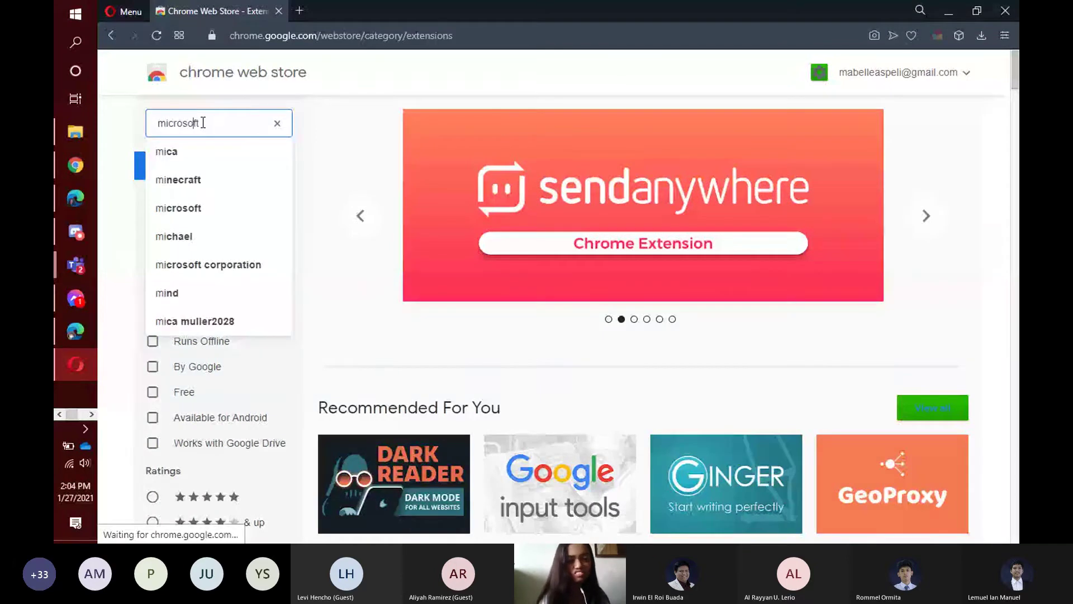
text( edi)
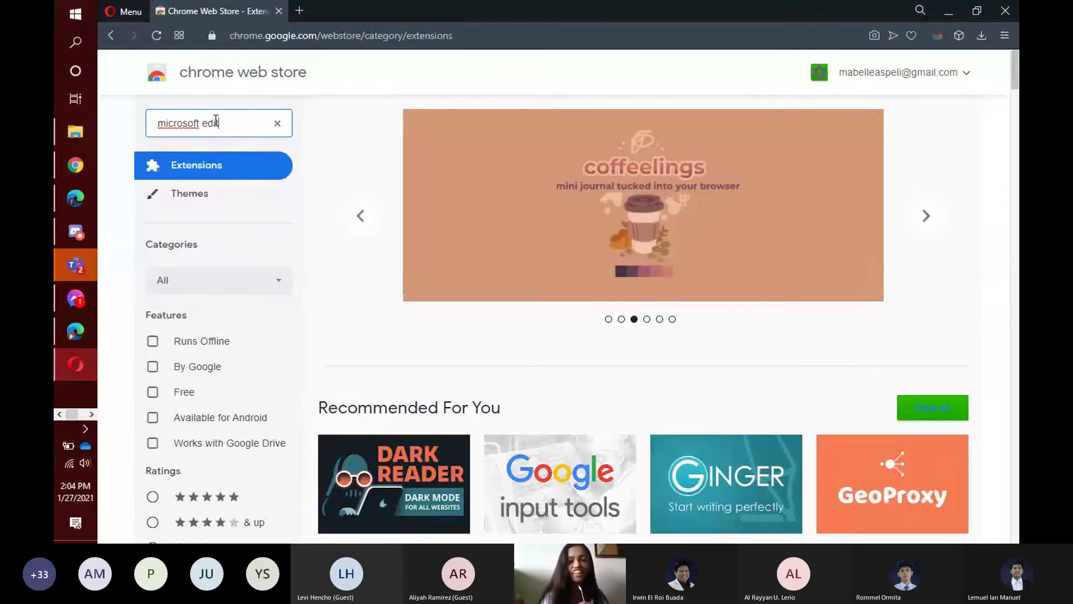
text(tor)
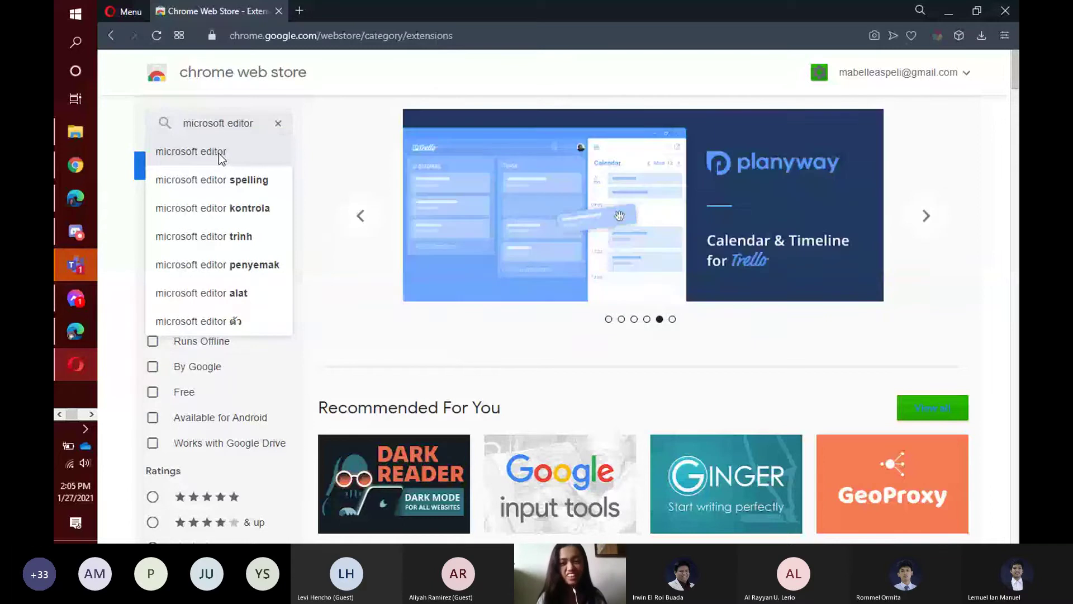
click(219, 153)
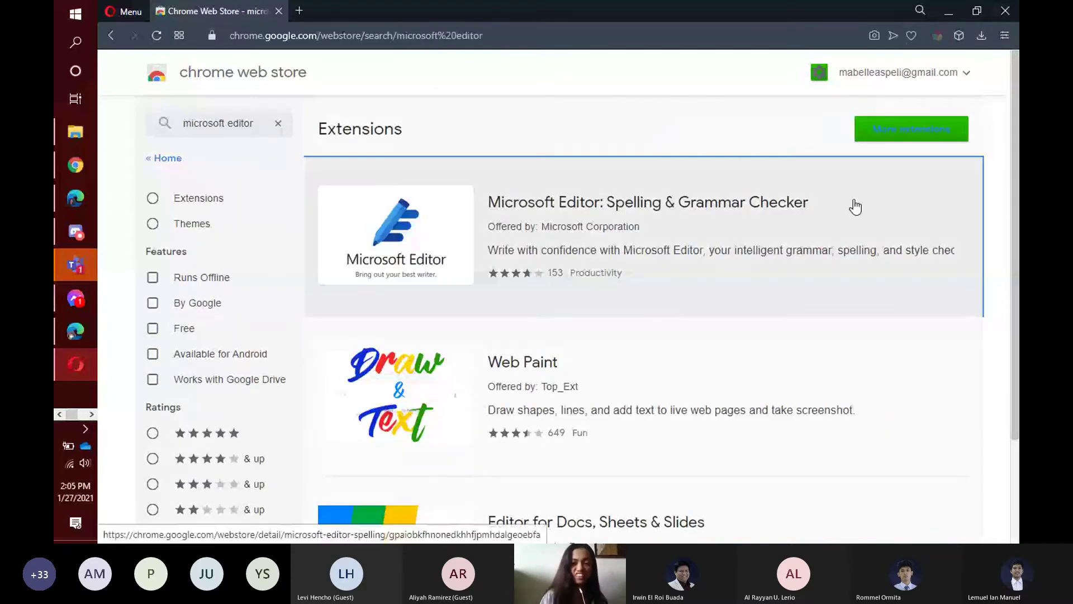
click(855, 207)
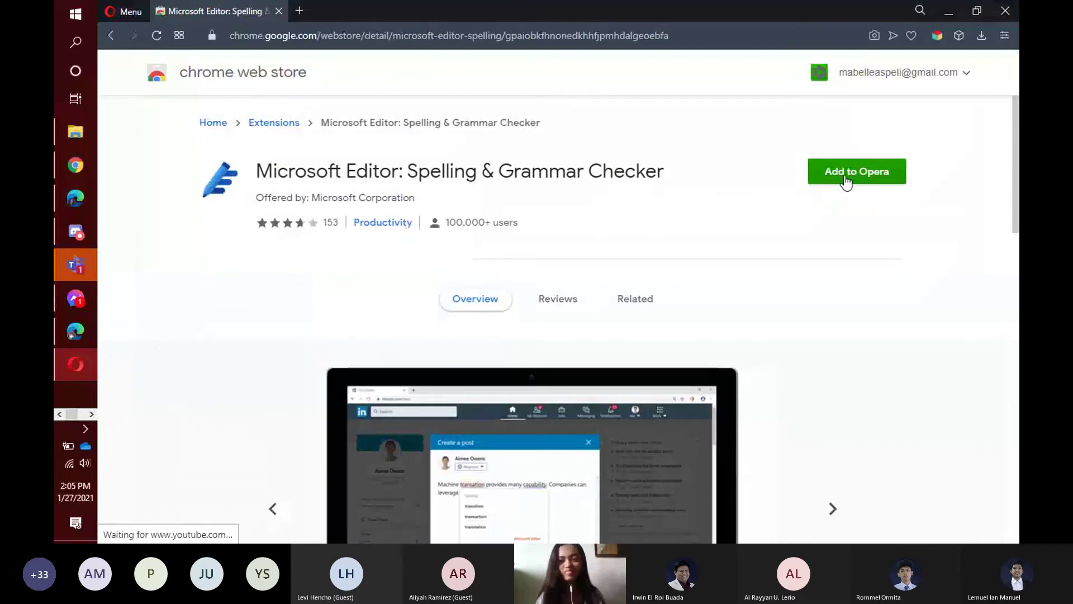
Add Microsoft Editor to Opera, confirm the Install Chrome Extensions notice, and close the Extensions tab.
click(847, 180)
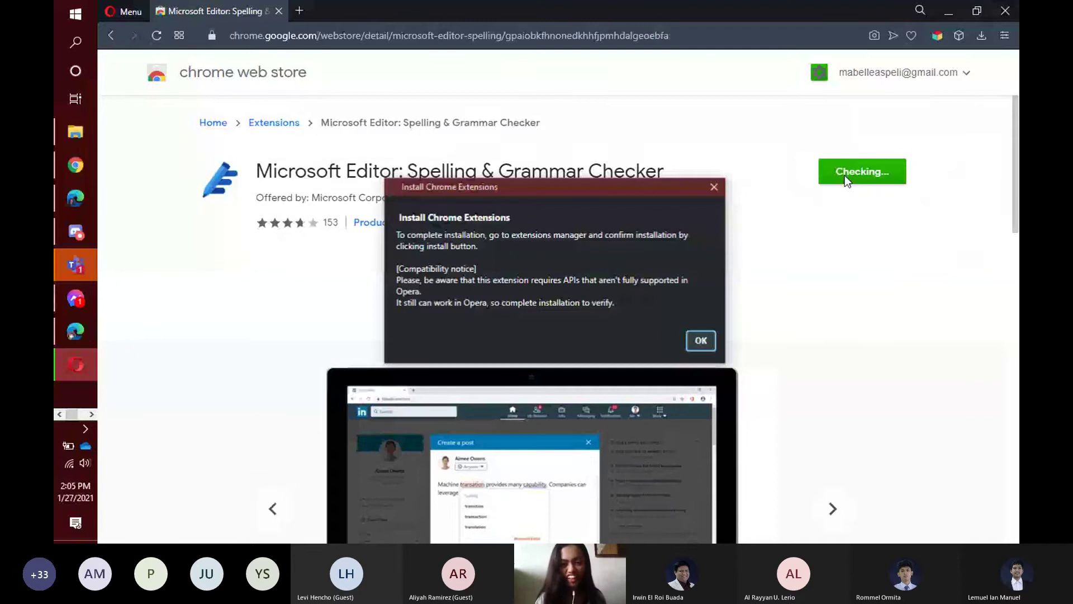
click(701, 340)
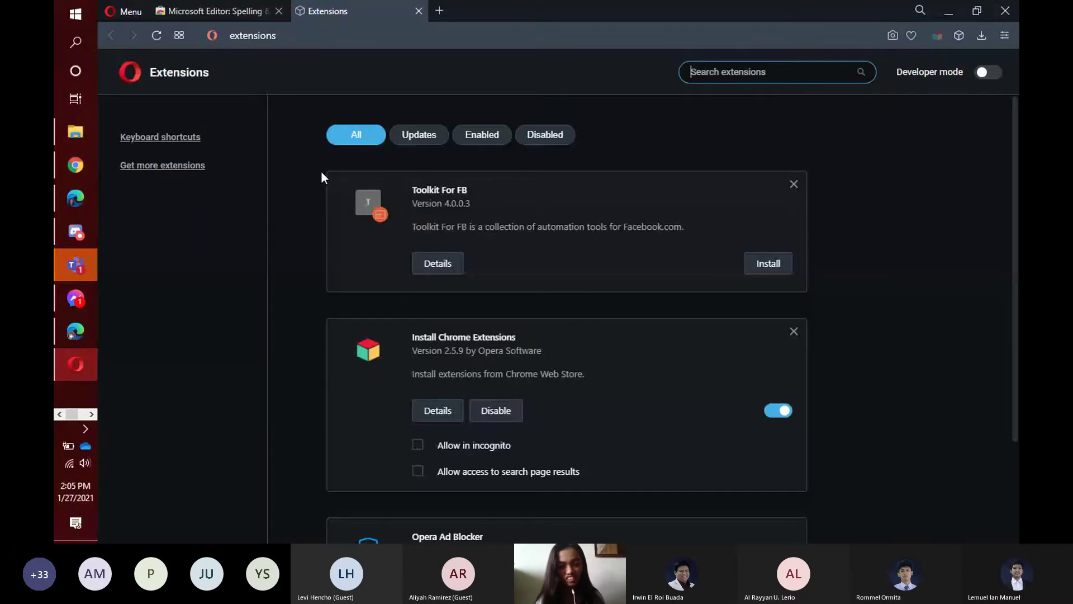
click(418, 10)
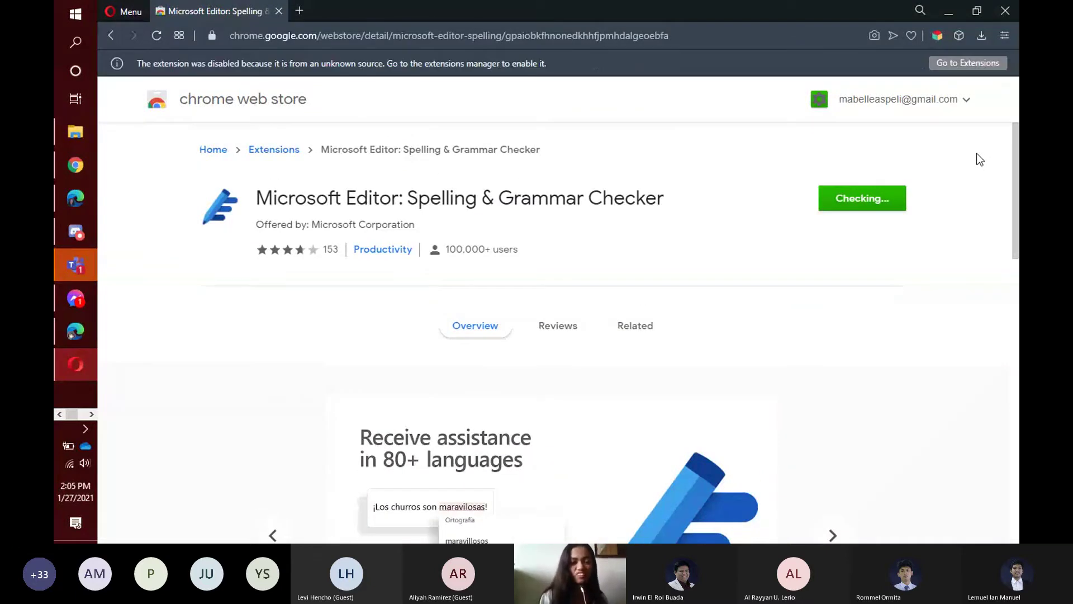
scroll(977, 154, down, 3)
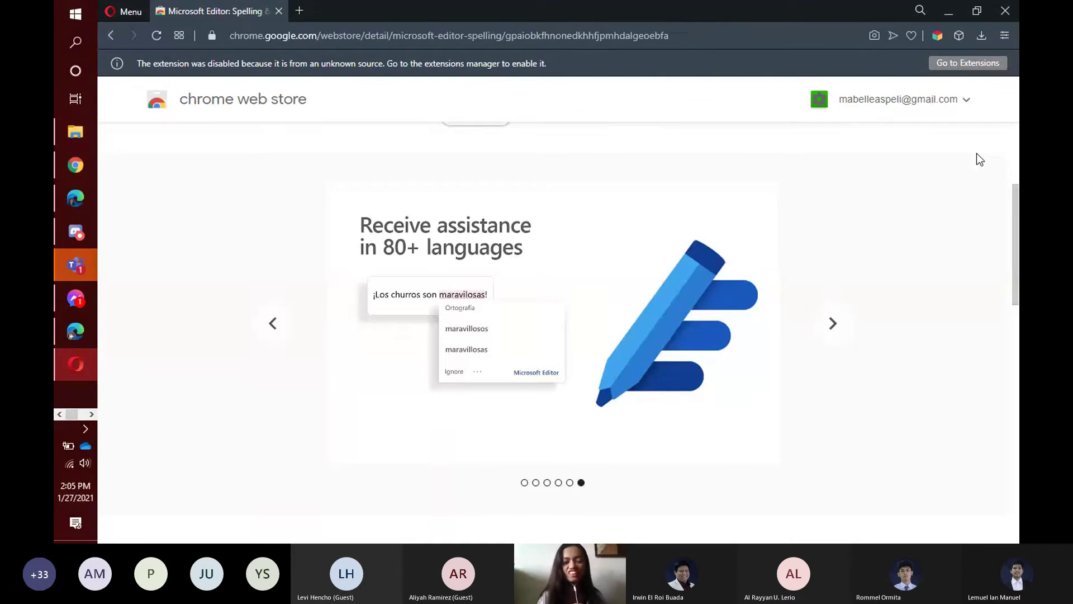
scroll(977, 178, up, 3)
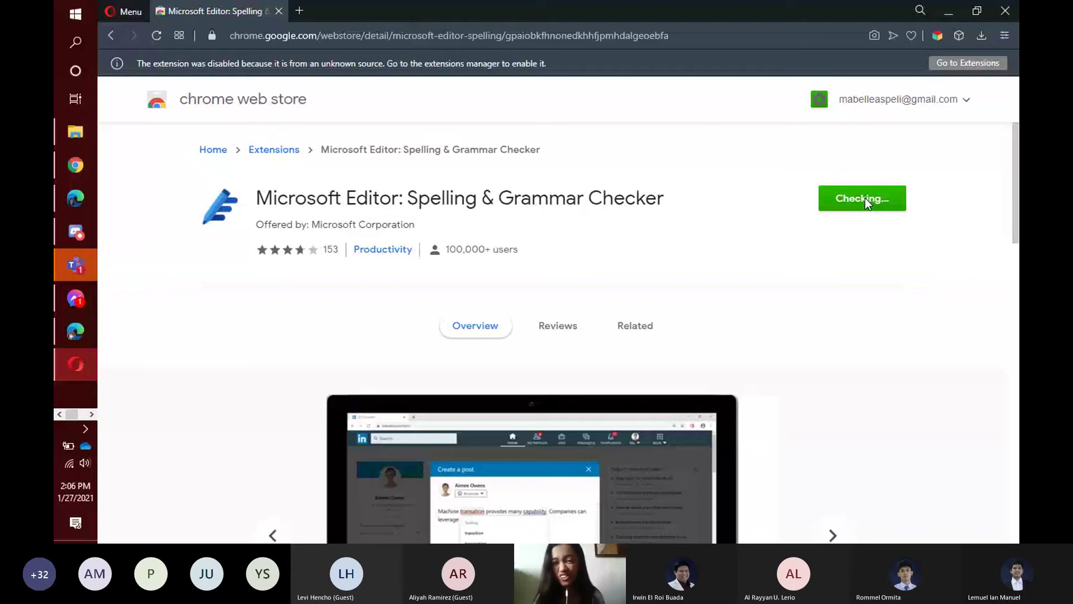
scroll(928, 199, down, 1)
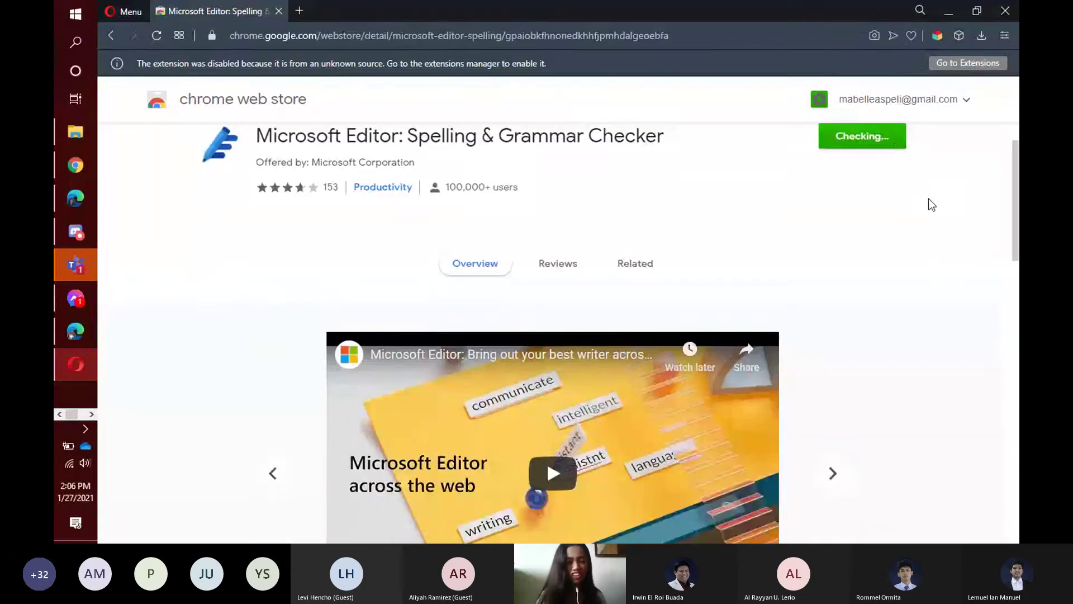
scroll(928, 199, up, 1)
mouse_move(63, 224)
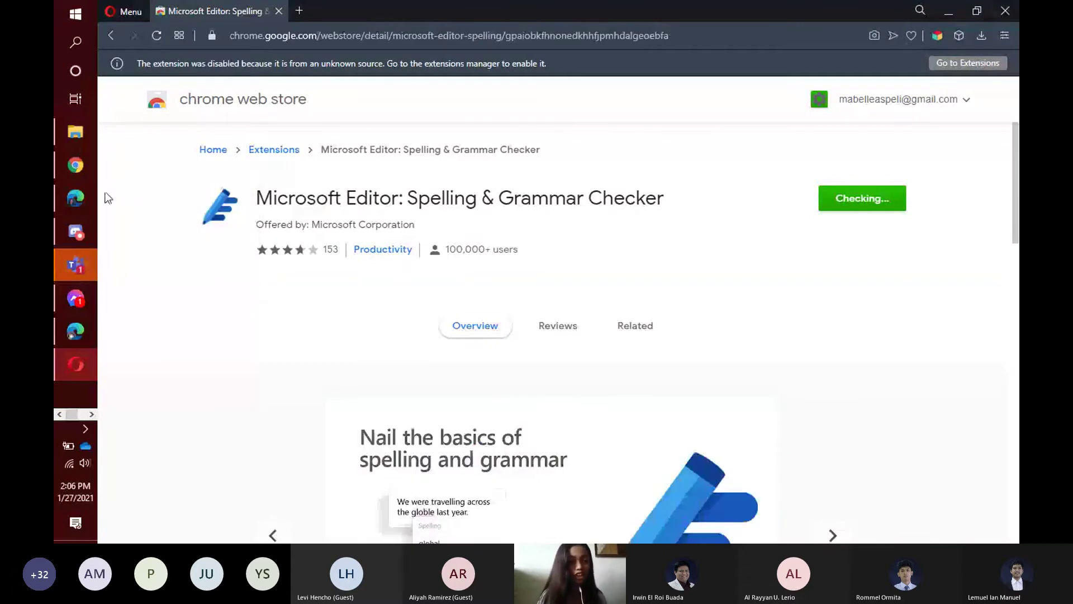
click(92, 414)
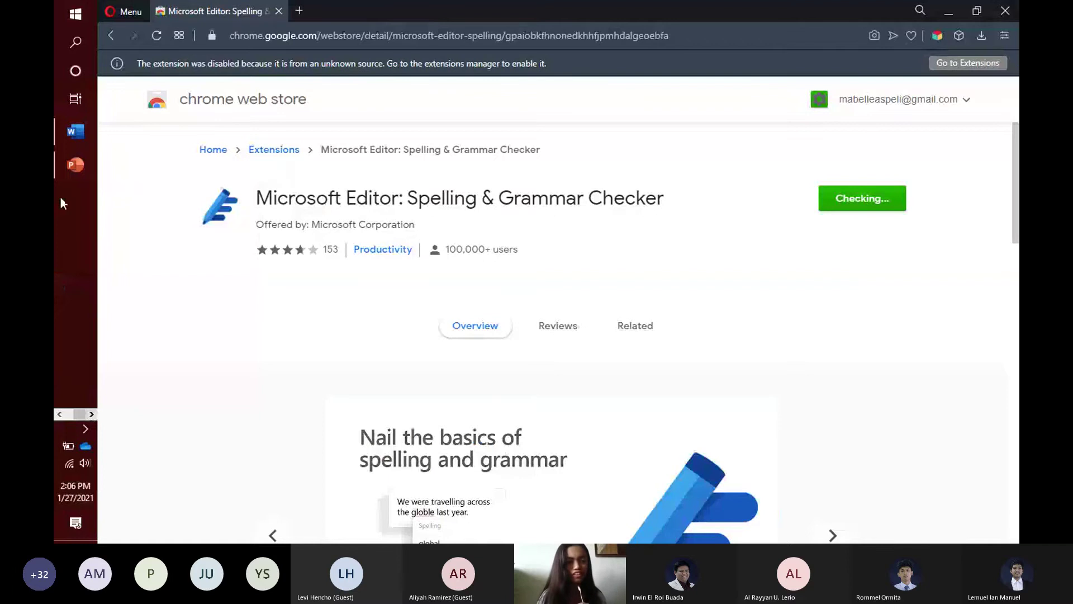
Switch to the Microsoft Workshop deck, present from slide 10 (DEMO), and advance to slide 11.
click(67, 171)
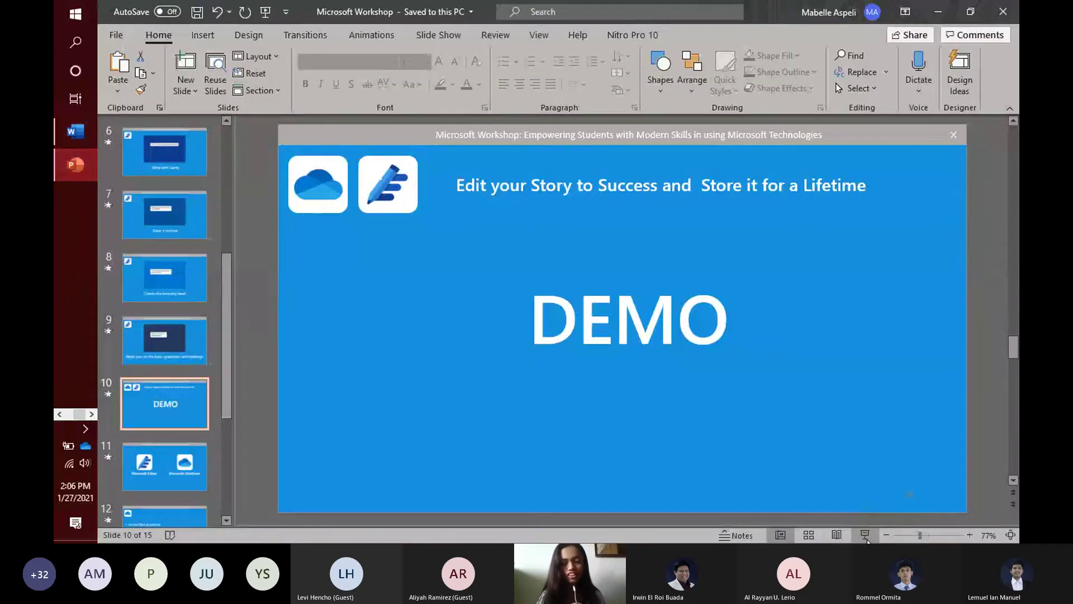
click(865, 539)
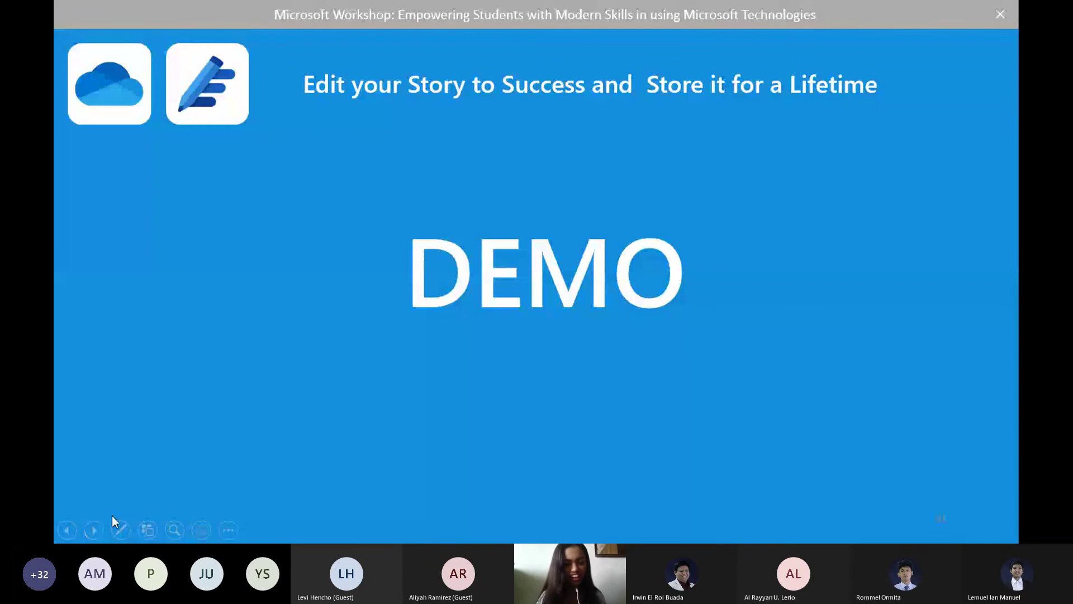
click(94, 529)
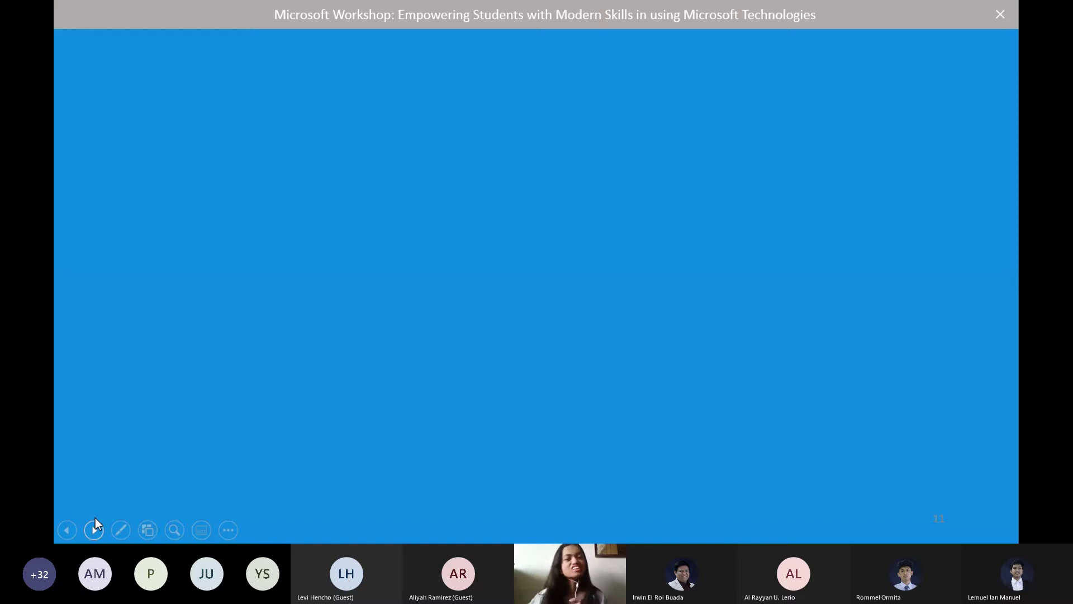
Play the Microsoft Editor logo and OneDrive logo and caption animations, then advance to the next slide.
click(95, 519)
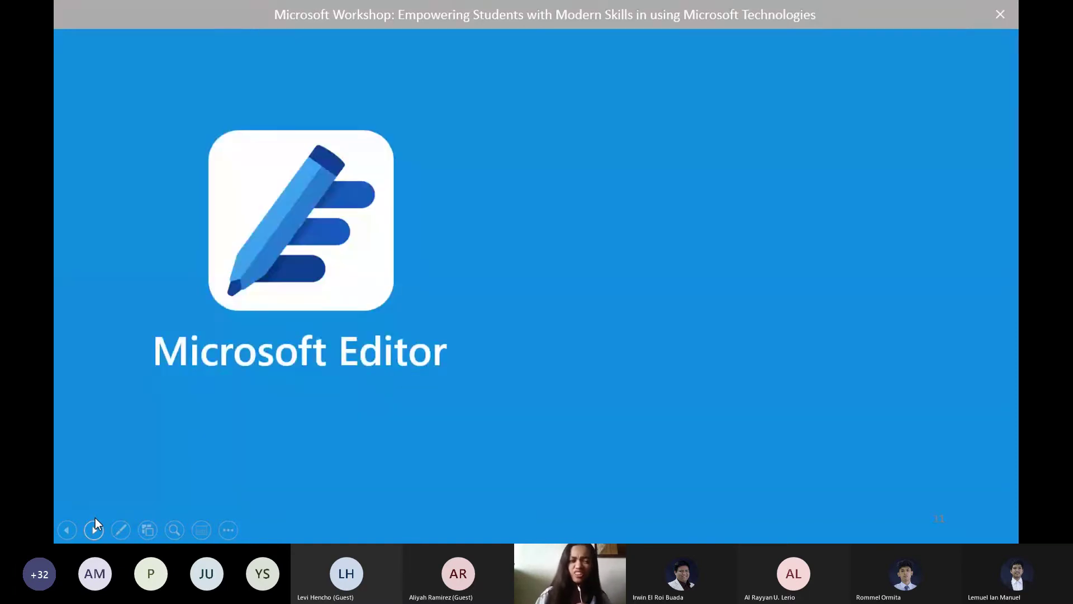
click(95, 519)
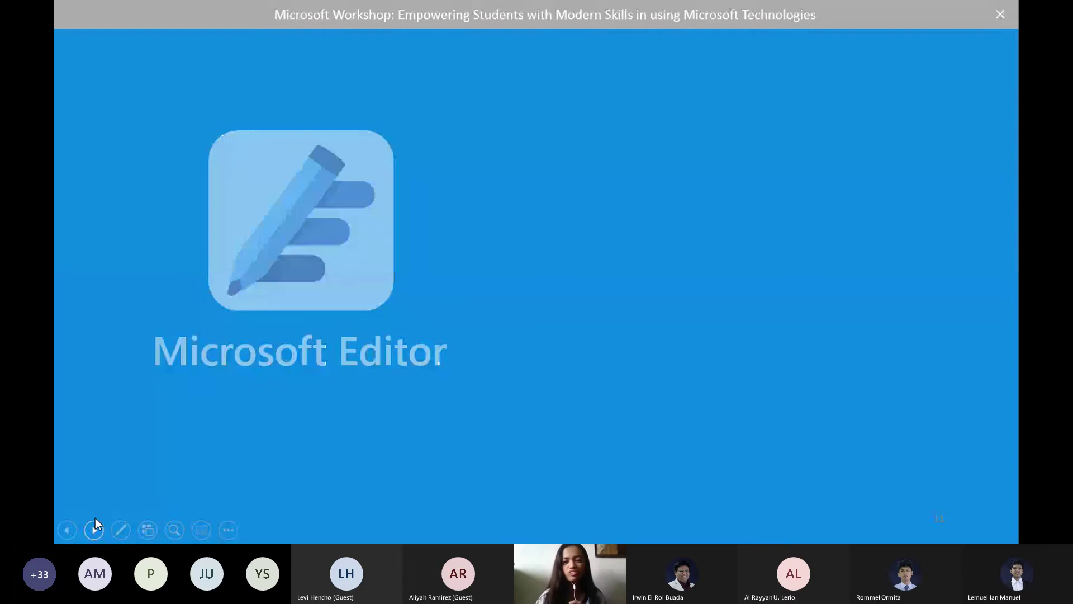
click(95, 519)
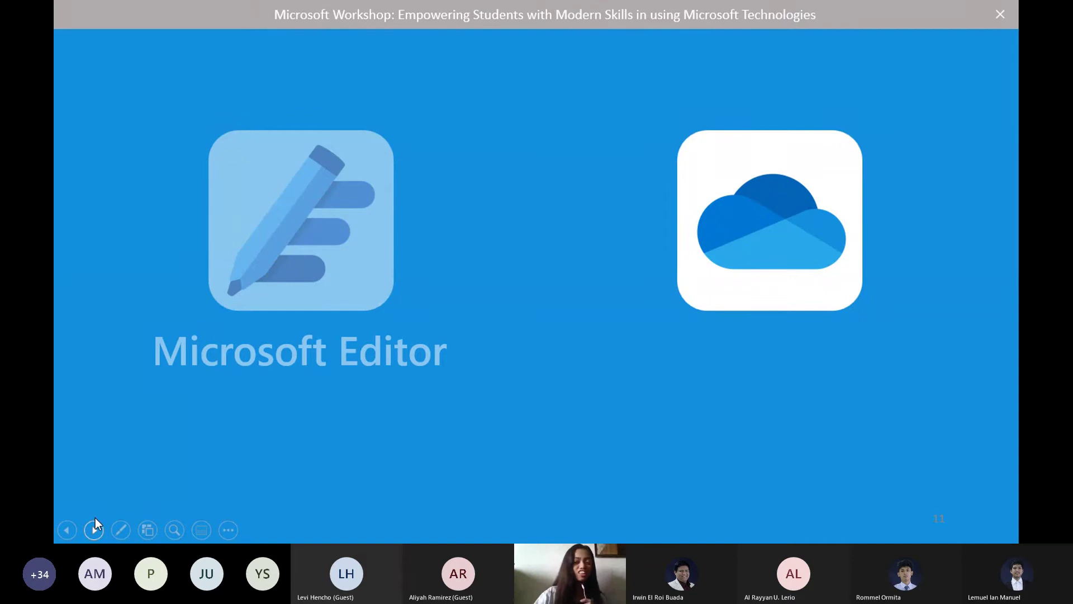
click(93, 528)
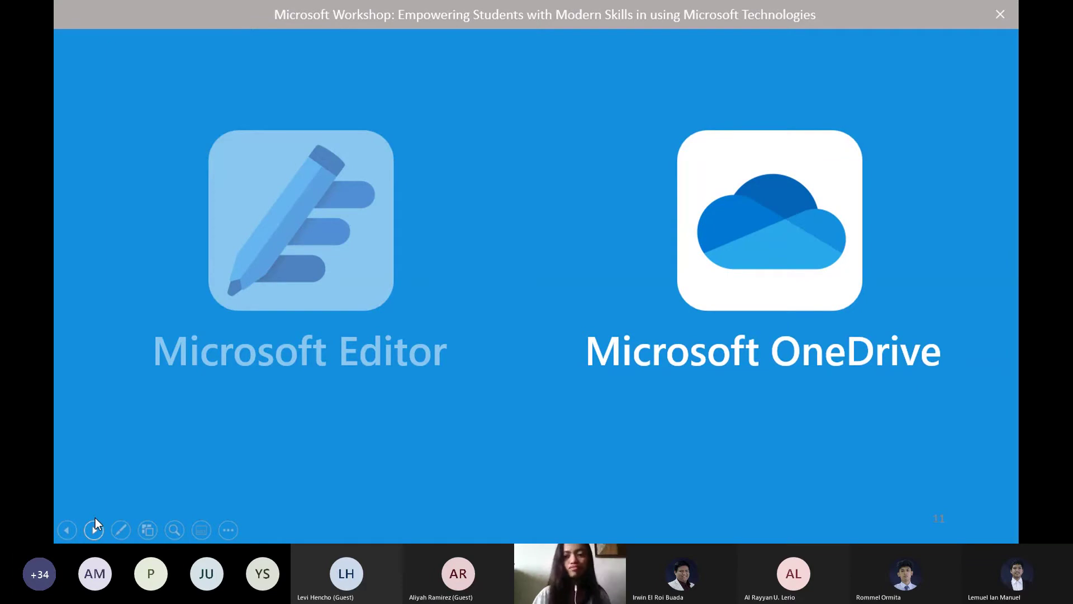
click(95, 528)
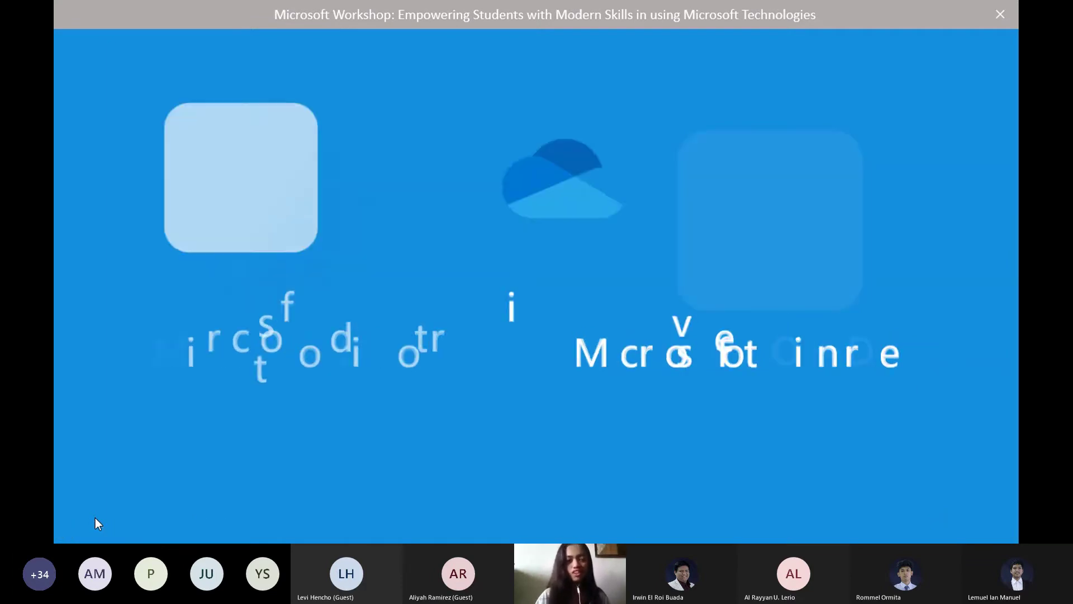
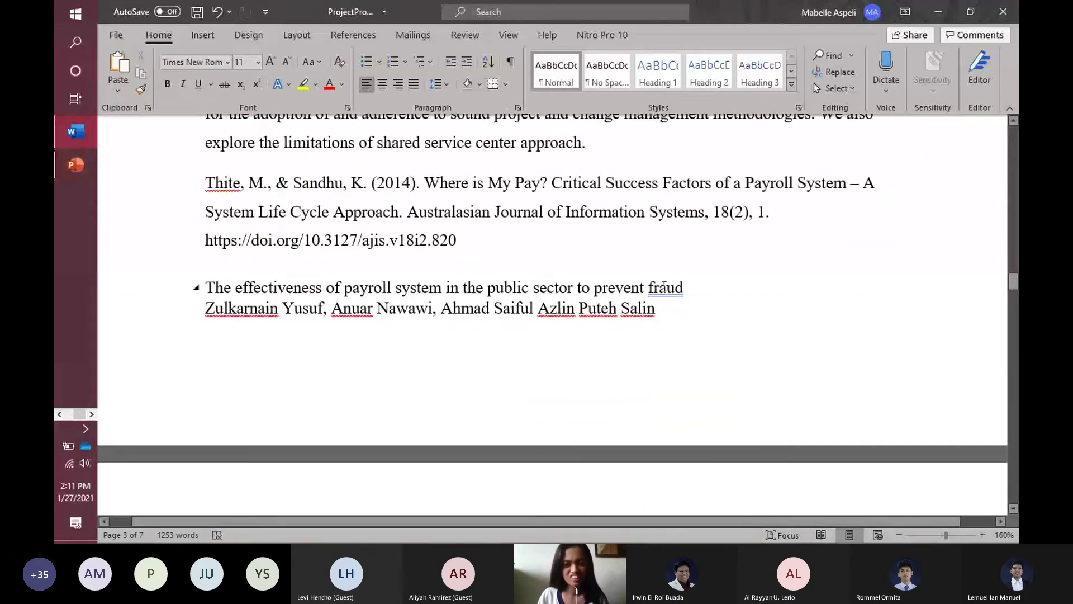
Accept Editor's grammar suggestion so 'fraud' ends with a period.
right_click(663, 287)
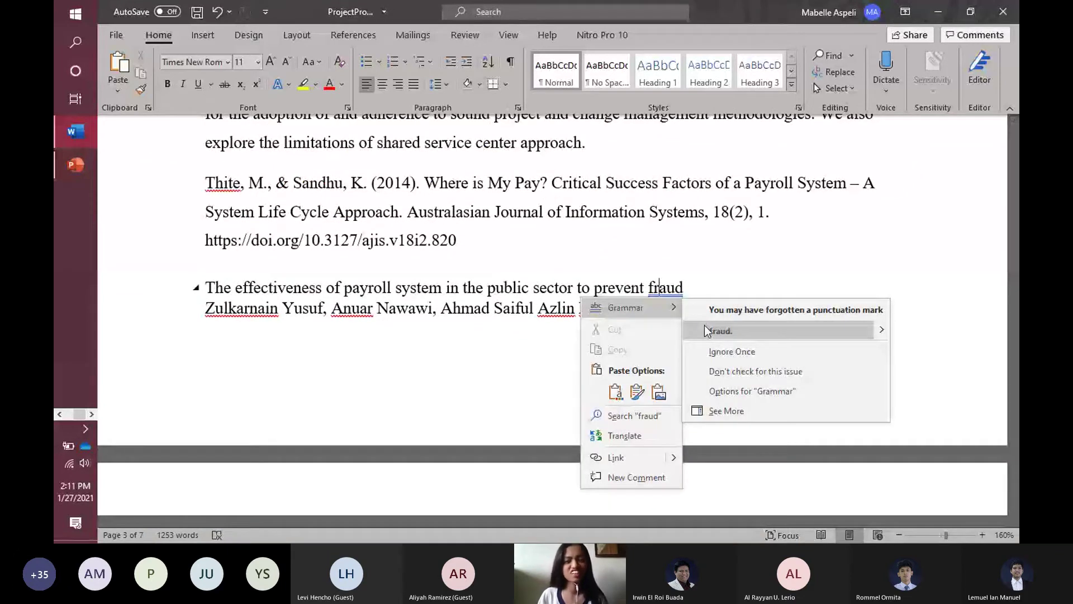
click(721, 331)
scroll(613, 330, down, 6)
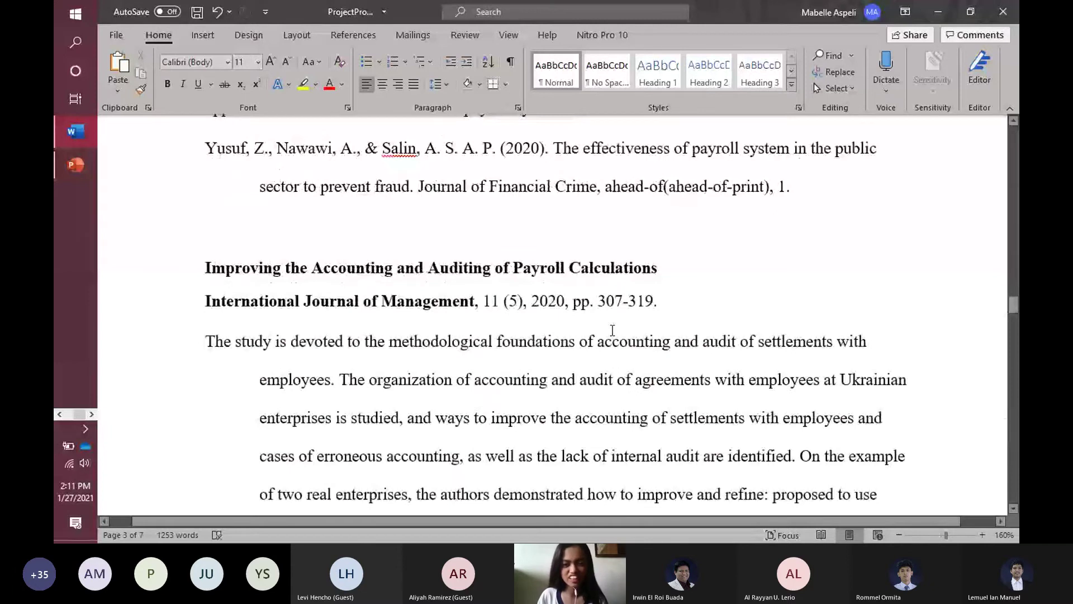
scroll(613, 330, down, 20)
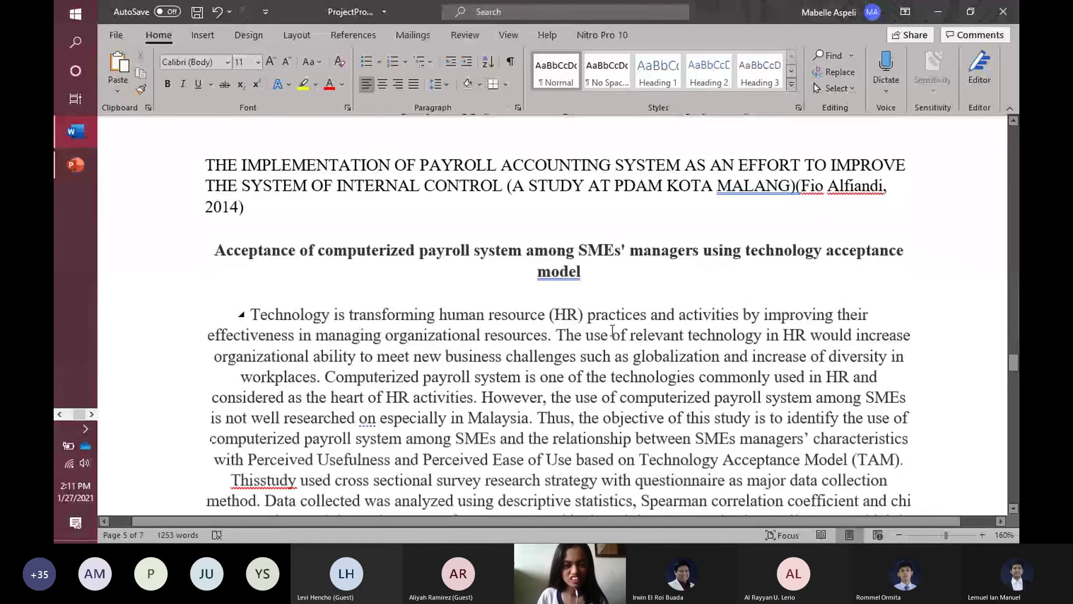
scroll(612, 330, down, 10)
scroll(613, 330, down, 6)
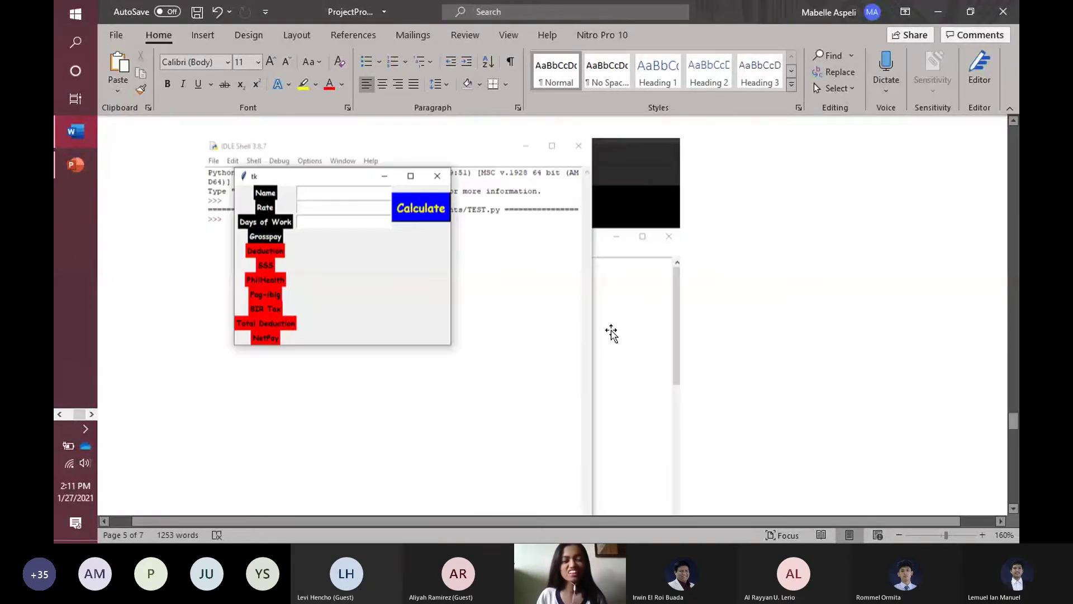
Correct 'Thisstudy' to 'This study' in the abstract and bring up the Editor help page in the browser.
scroll(612, 333, up, 8)
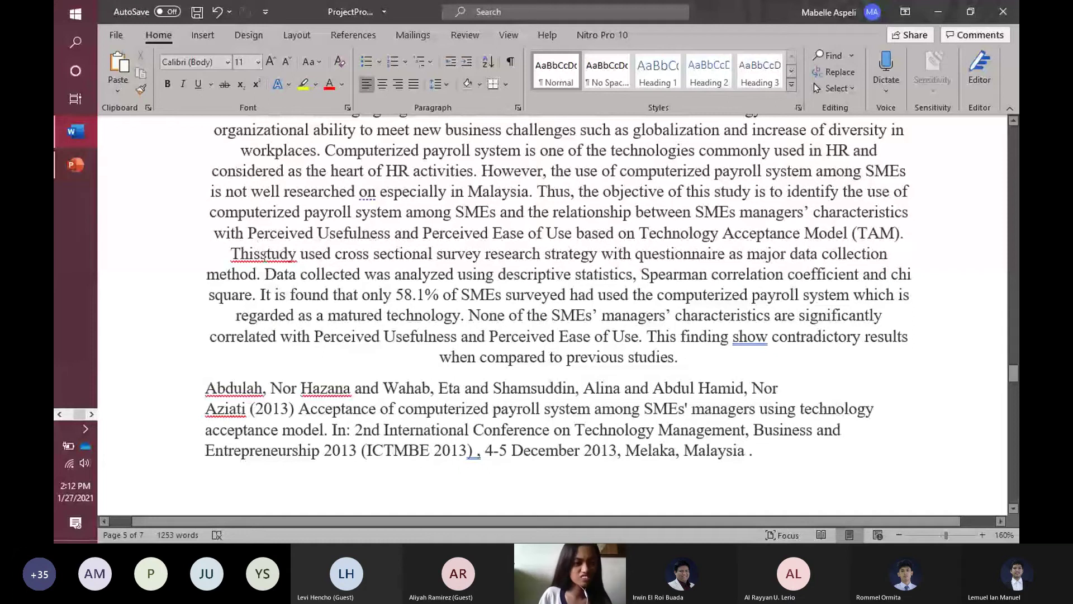
click(264, 255)
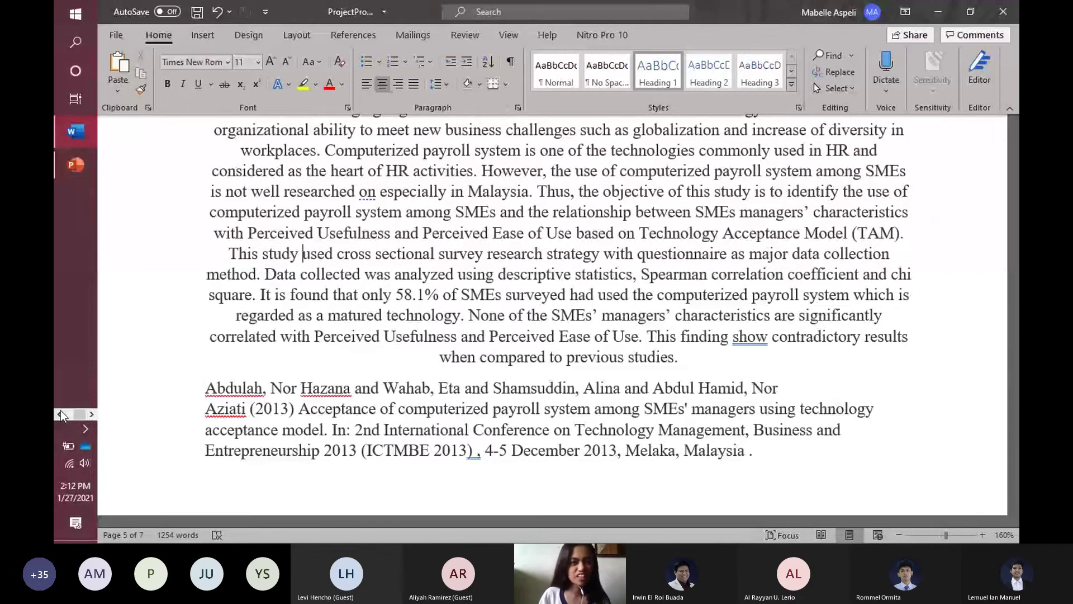
click(60, 415)
click(76, 166)
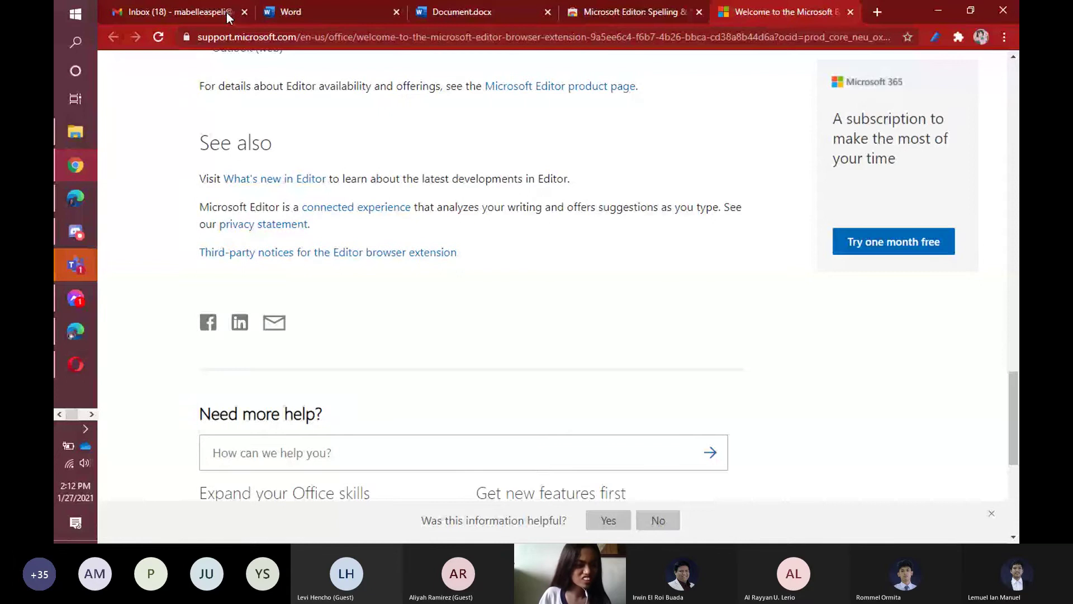
click(79, 414)
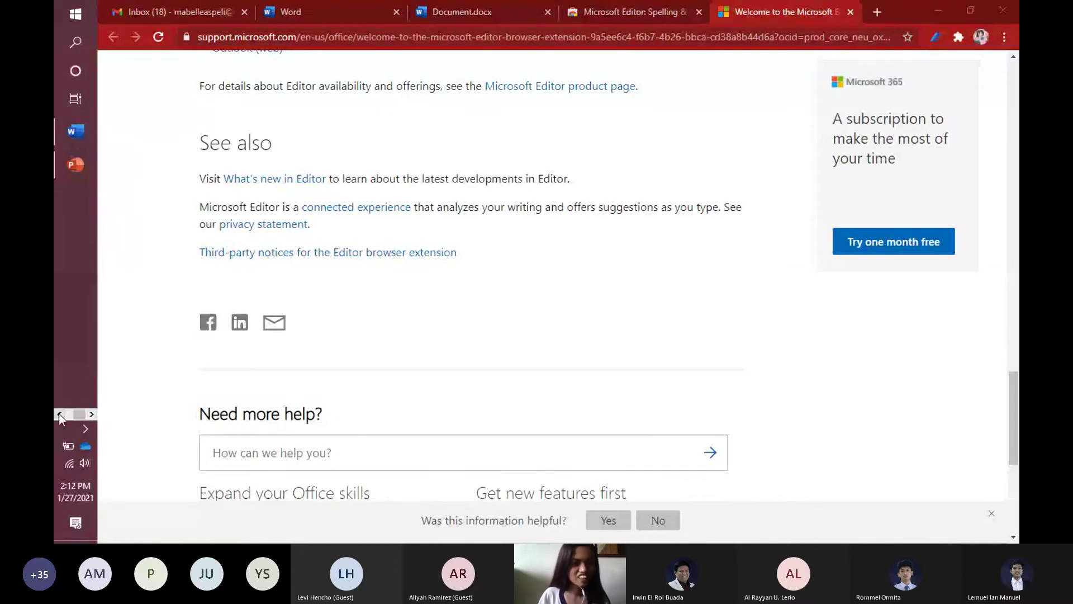
click(60, 414)
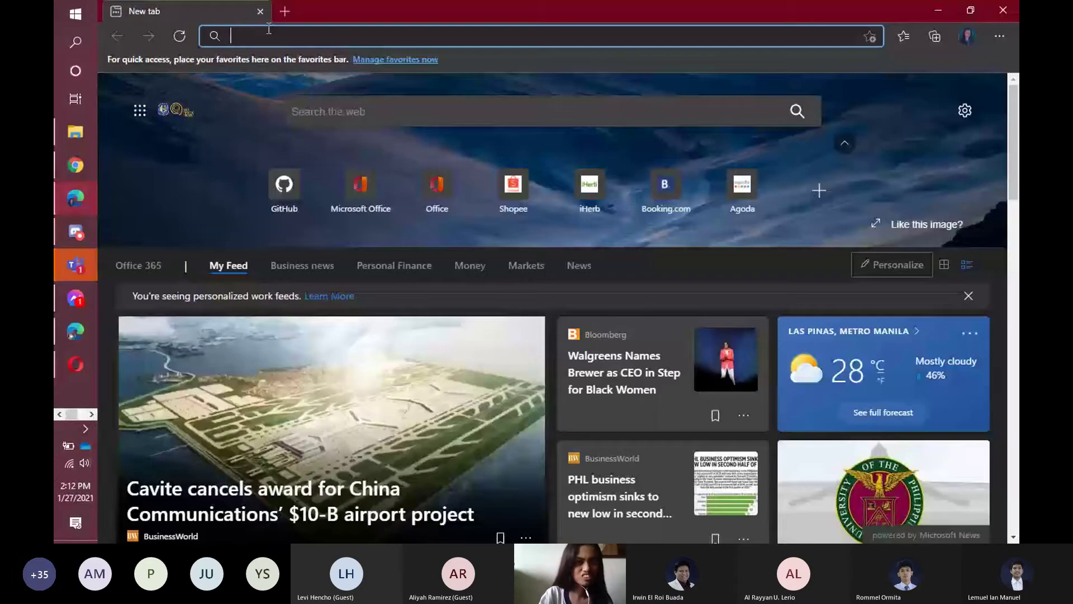
text(one)
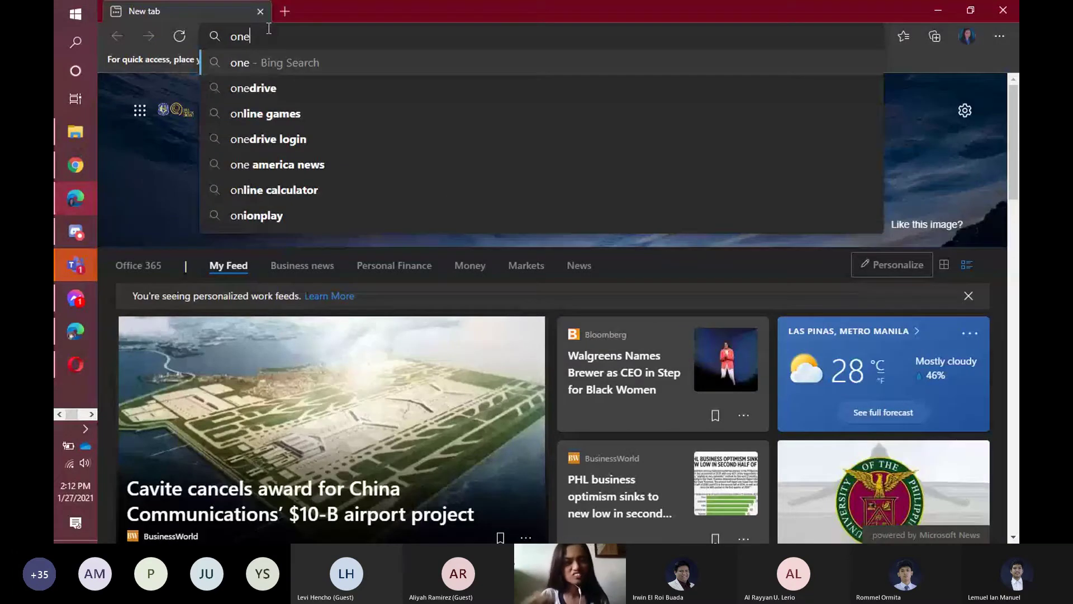
key(Down)
key(Return)
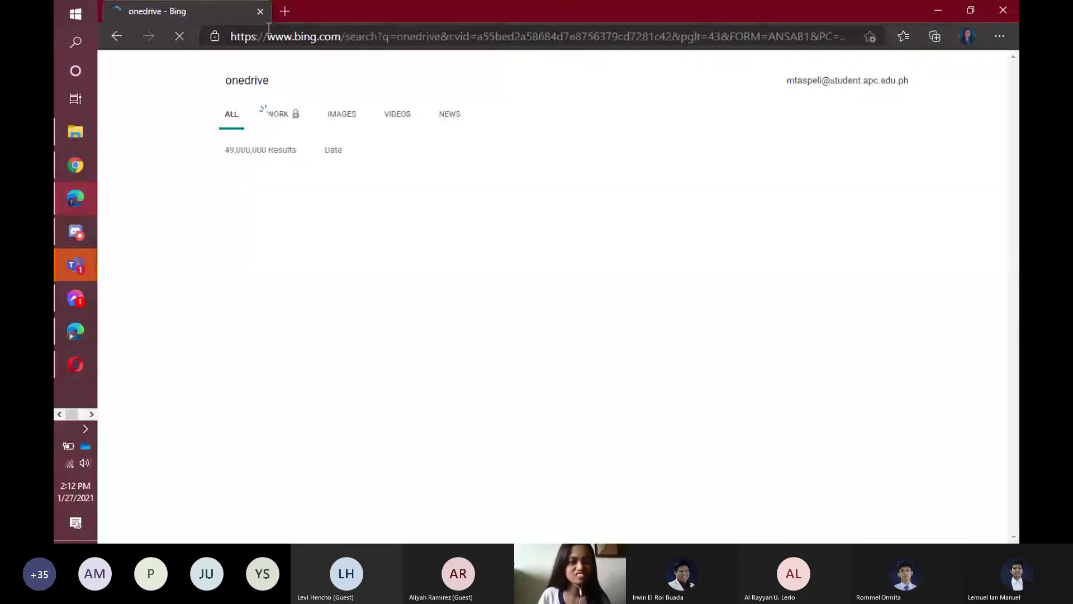
right_click(287, 182)
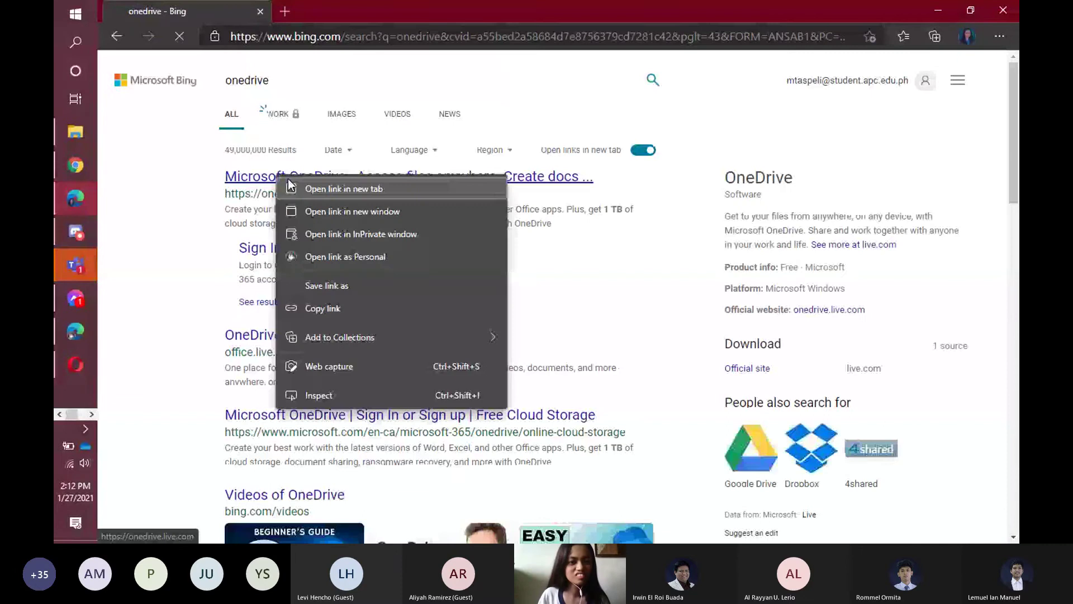
click(324, 190)
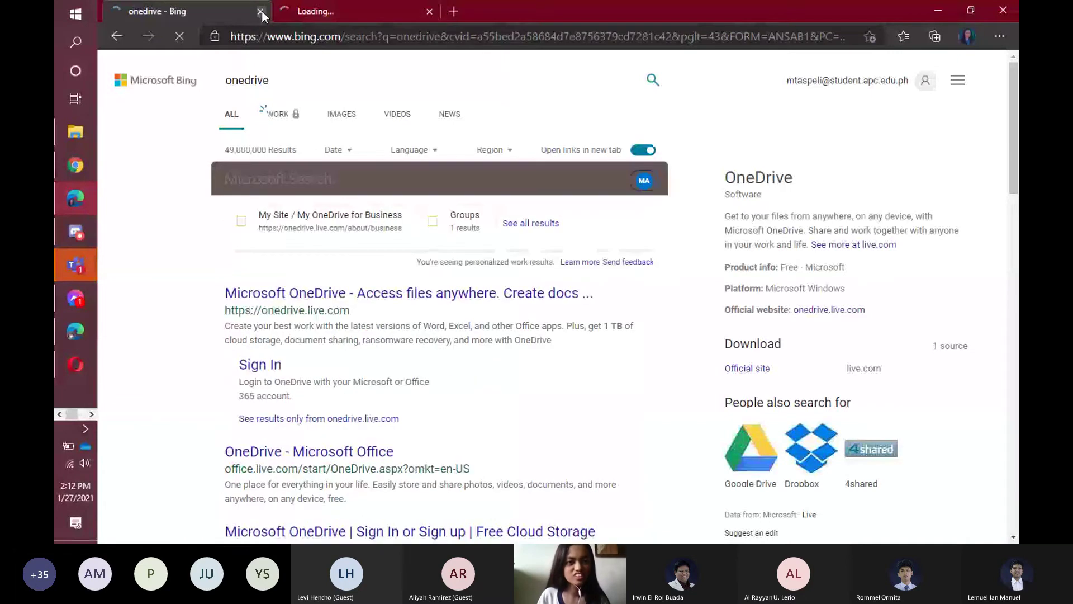
click(262, 11)
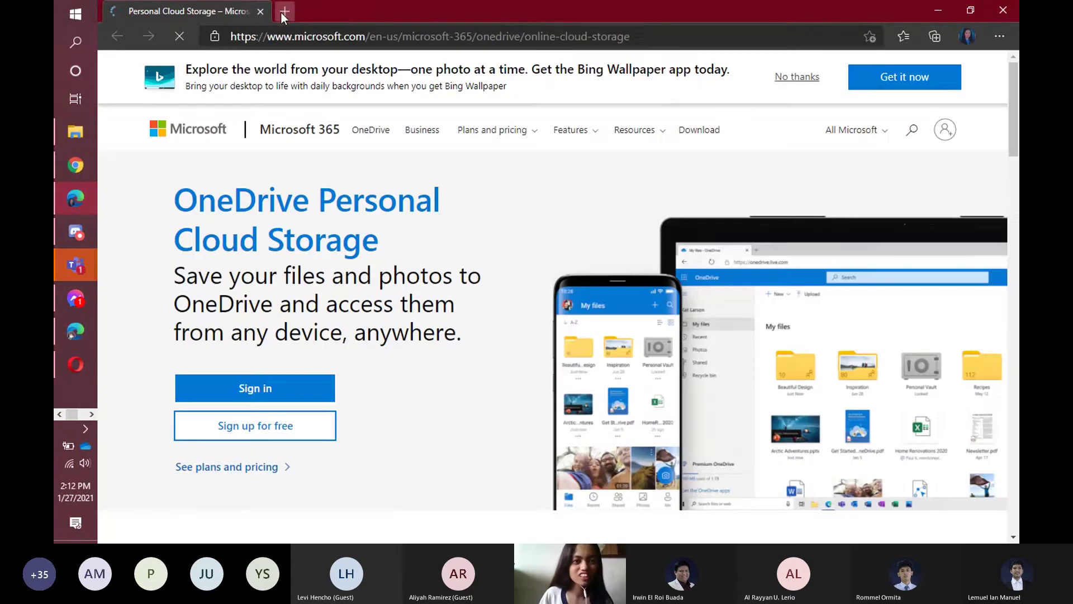
click(284, 11)
click(260, 11)
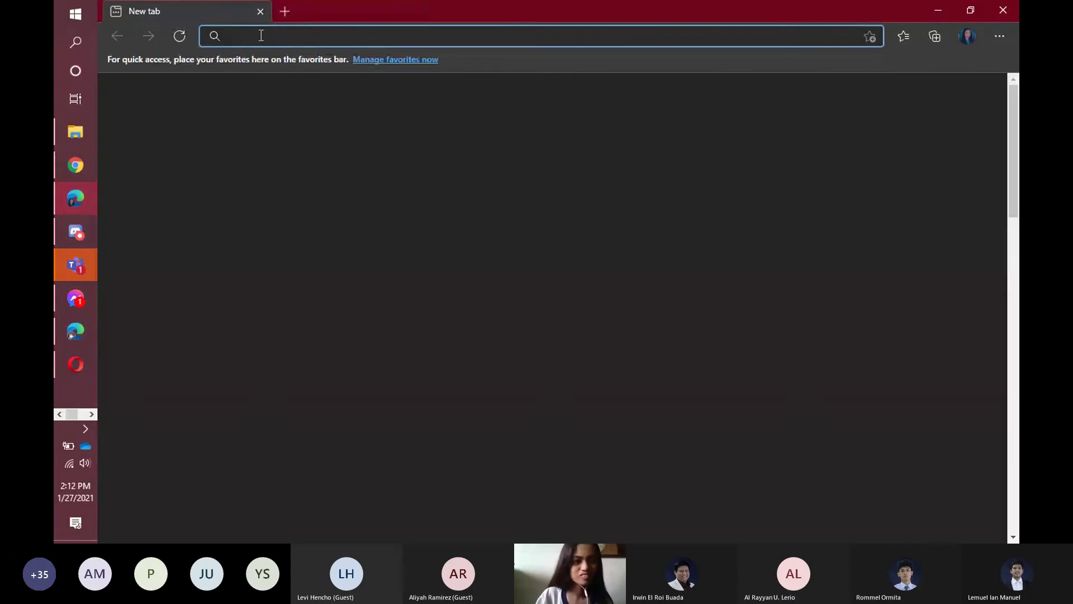
text(mi)
key(BackSpace)
key(BackSpace)
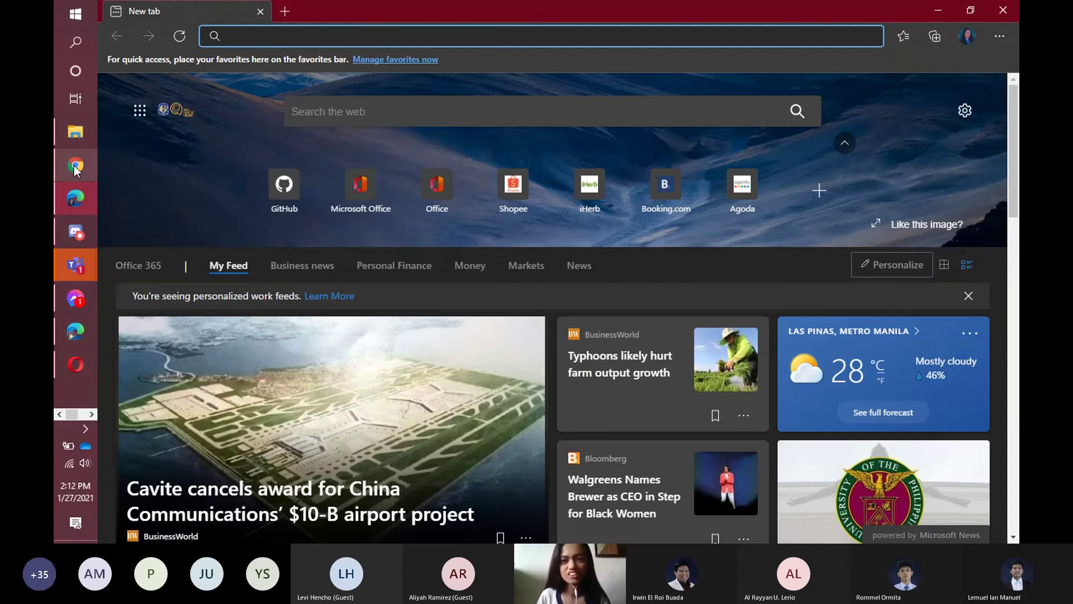
click(76, 166)
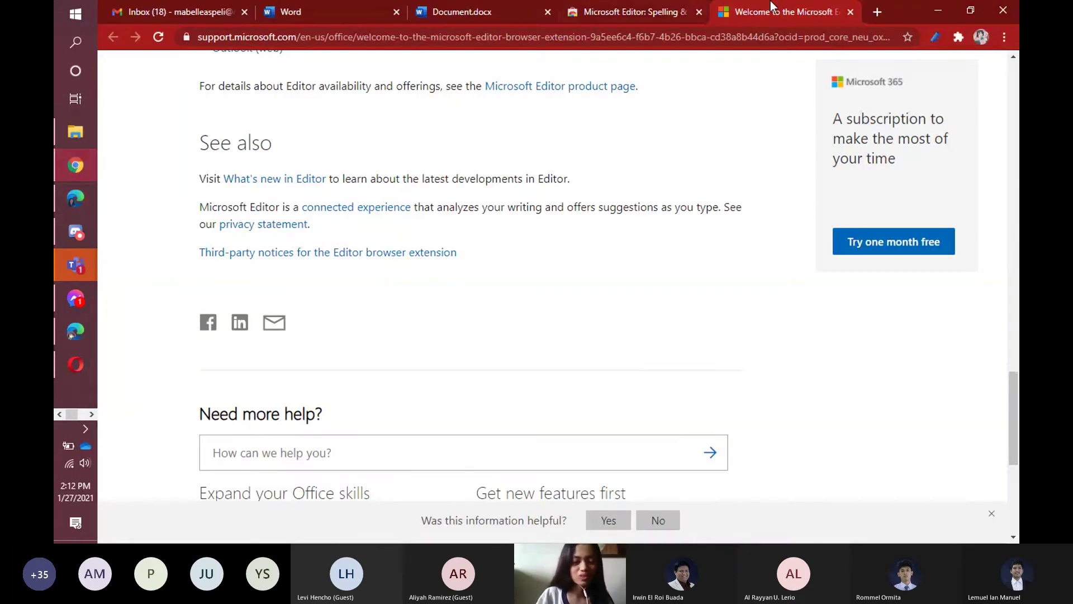
Open OneDrive My files via office.com, then the OneDrive - Asia Pacific College folder in File Explorer.
click(876, 13)
text(office.com)
key(Return)
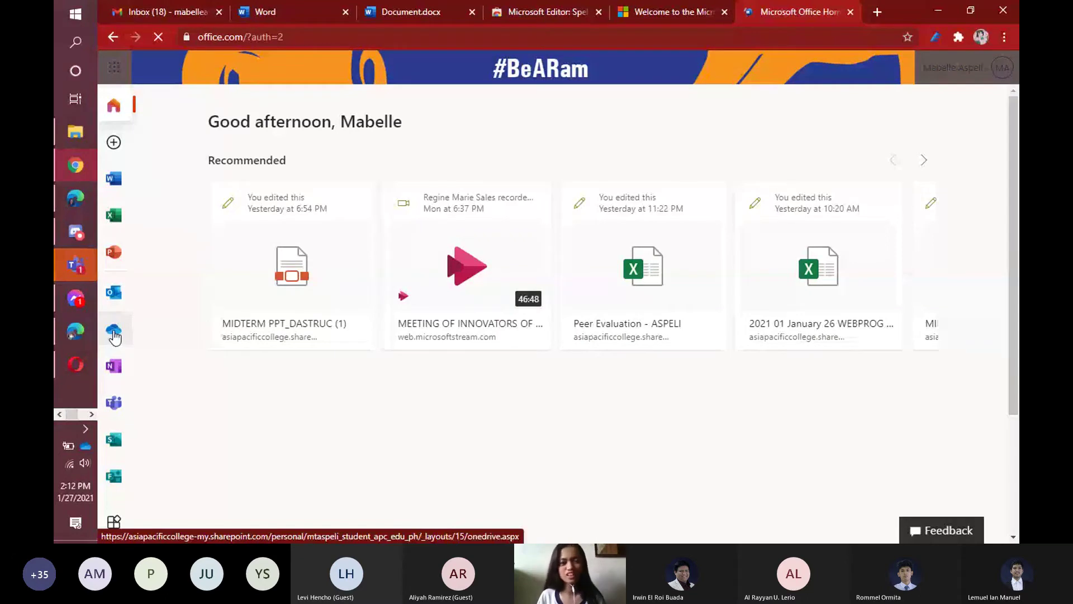
click(114, 334)
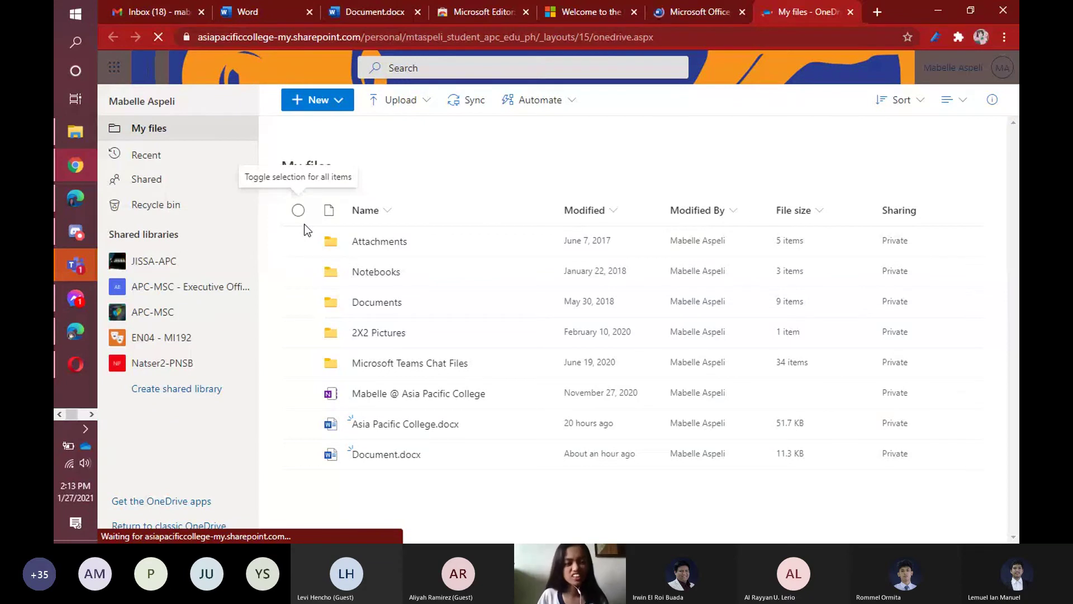
click(68, 141)
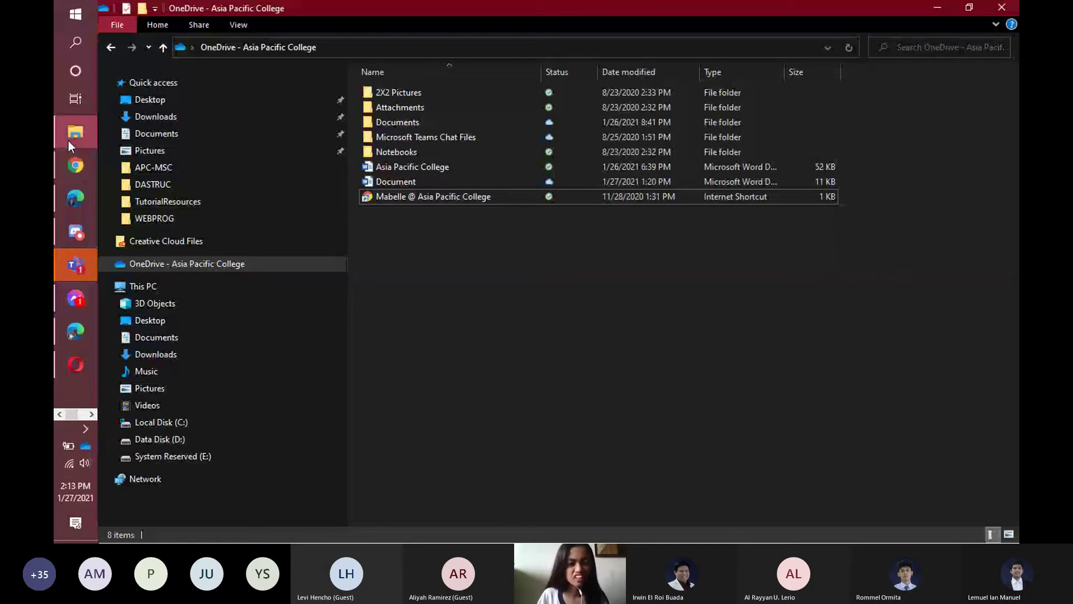
Move Document from Documents into the OneDrive folder to sync it, then return to OneDrive web.
drag(396, 414, 214, 261)
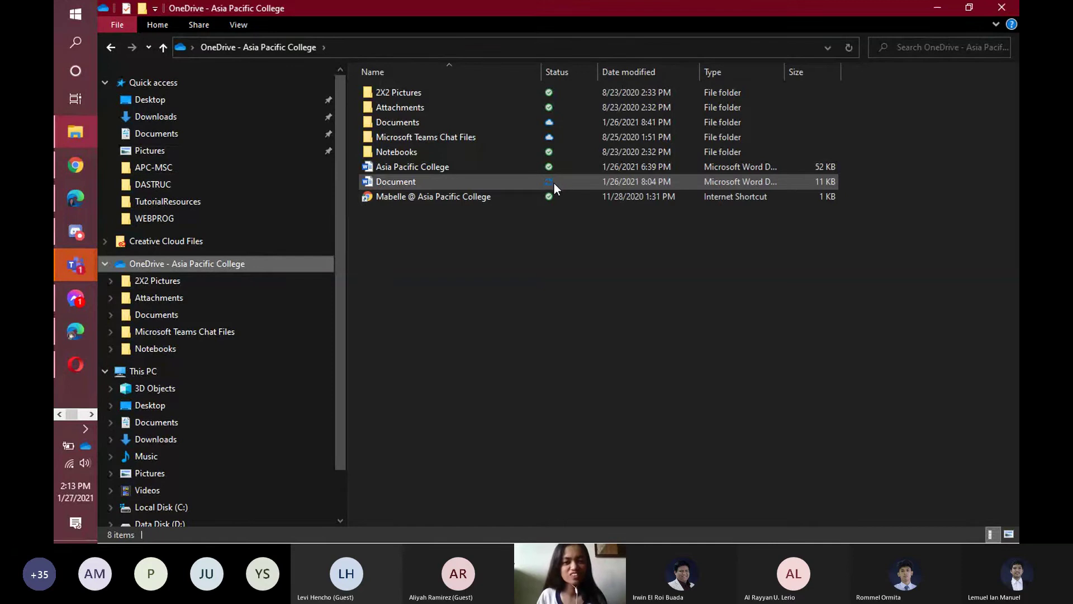
mouse_move(554, 183)
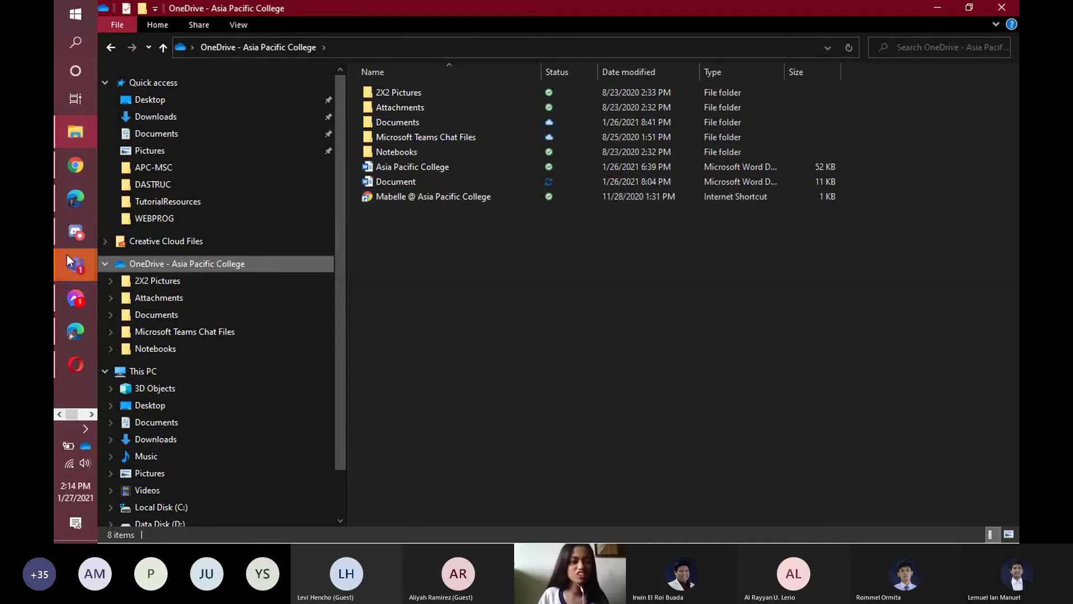
click(63, 172)
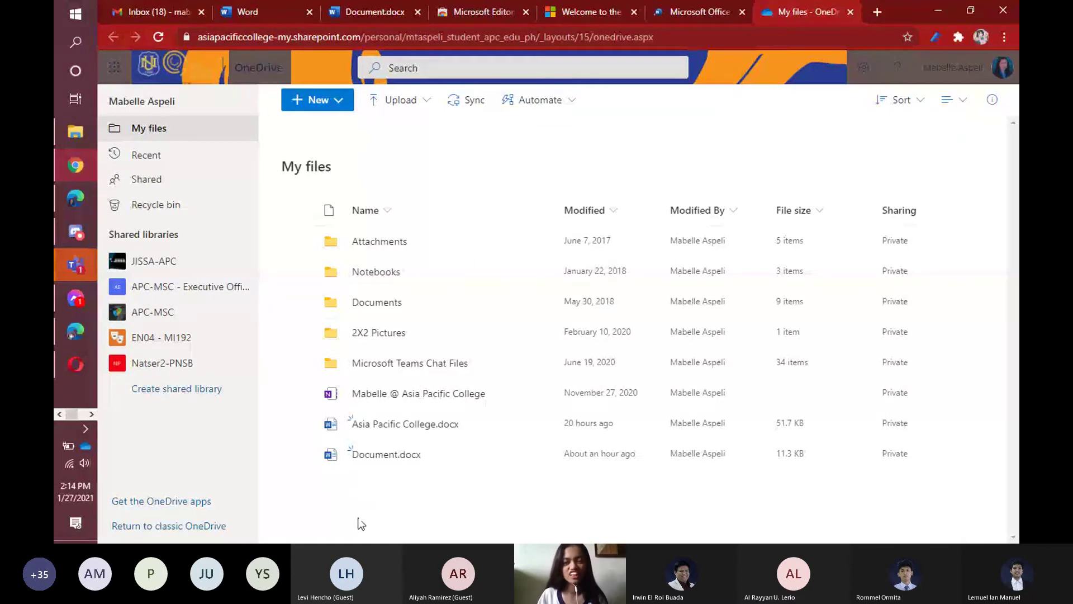
click(428, 105)
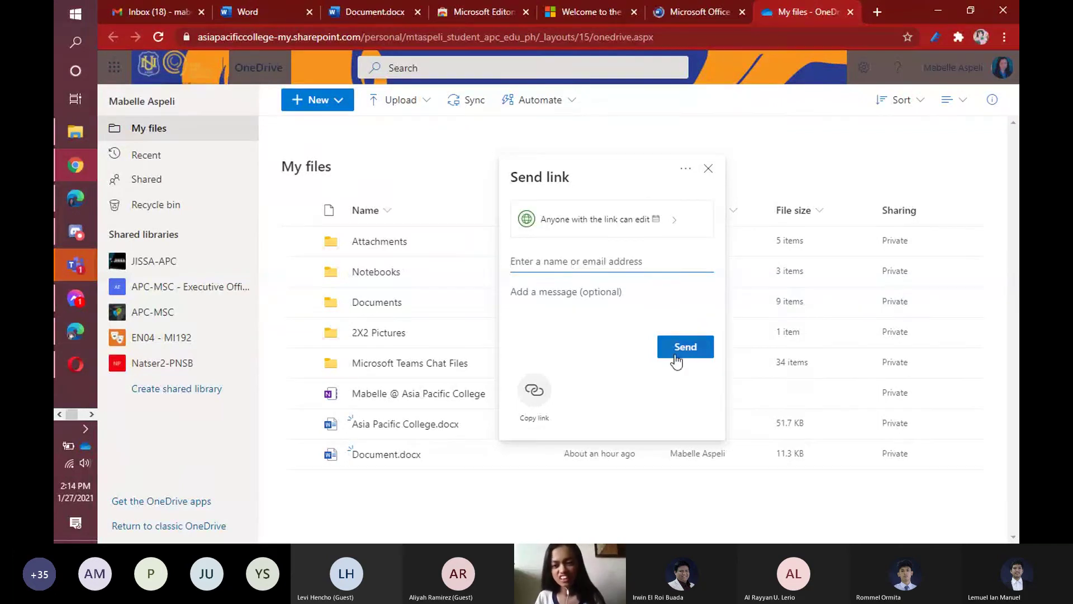
click(953, 400)
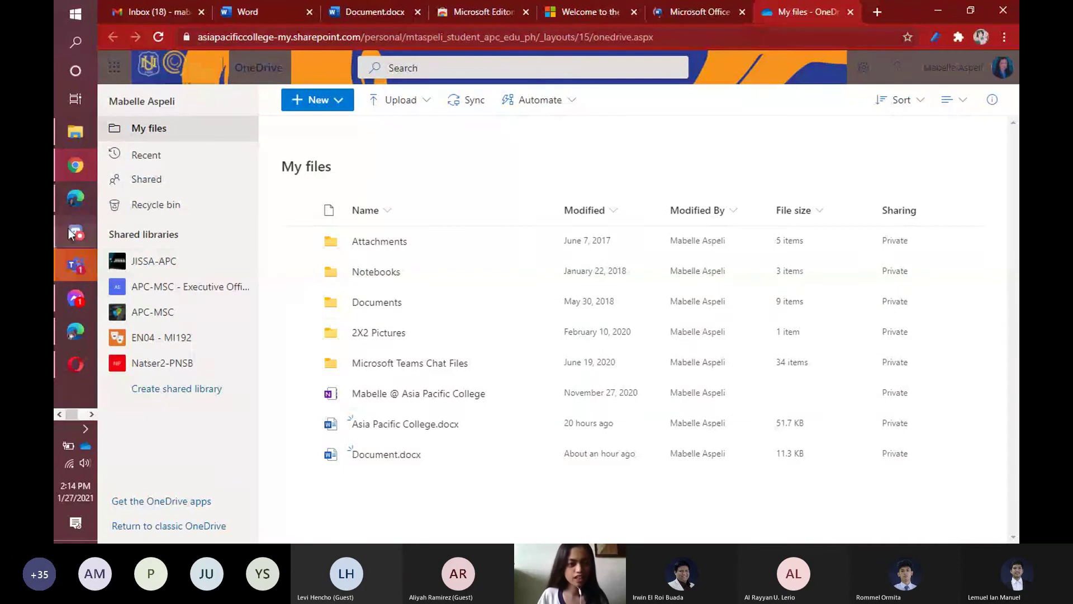
Bring up Microsoft Edge and switch to the Personal browser profile.
mouse_move(71, 200)
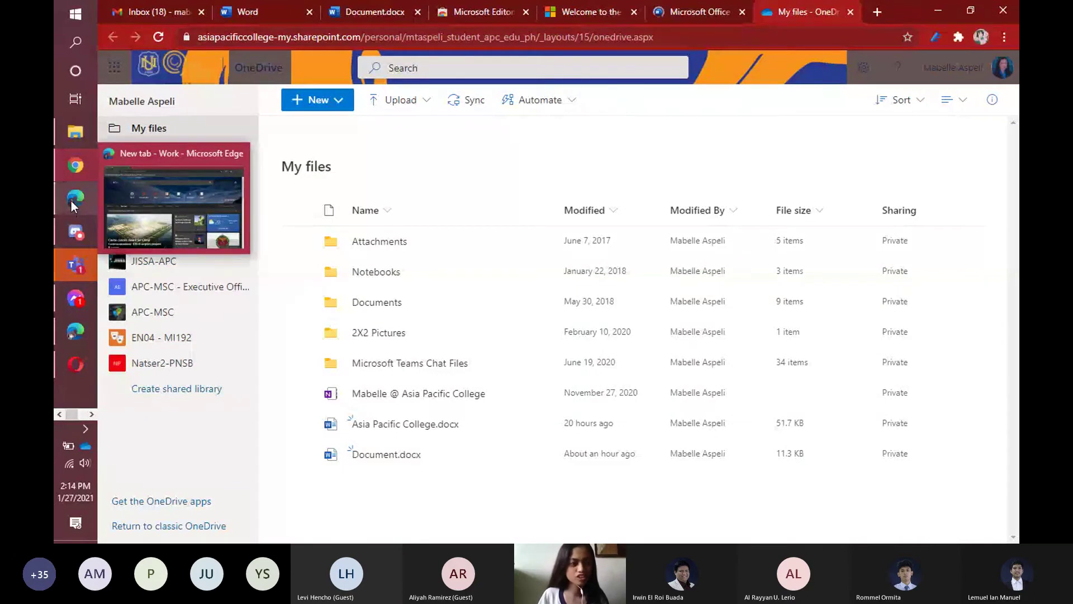
click(117, 200)
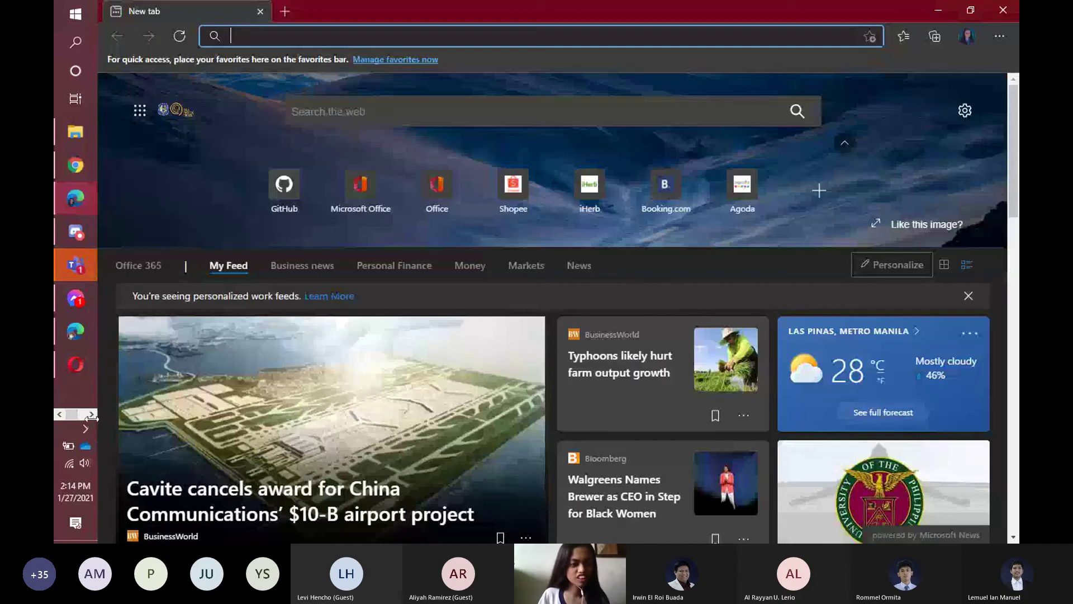
click(968, 36)
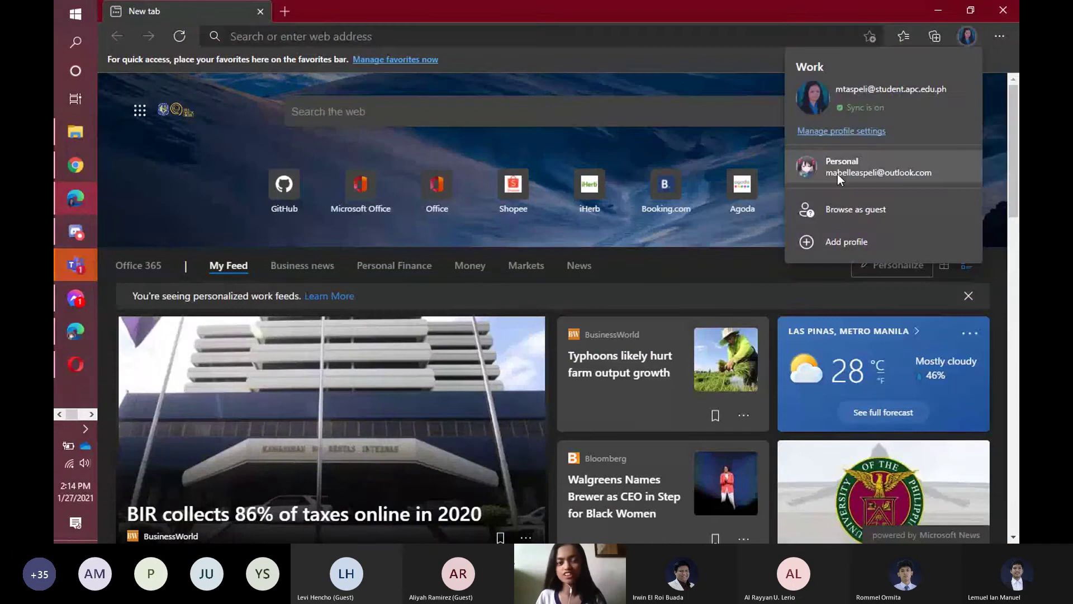
click(837, 174)
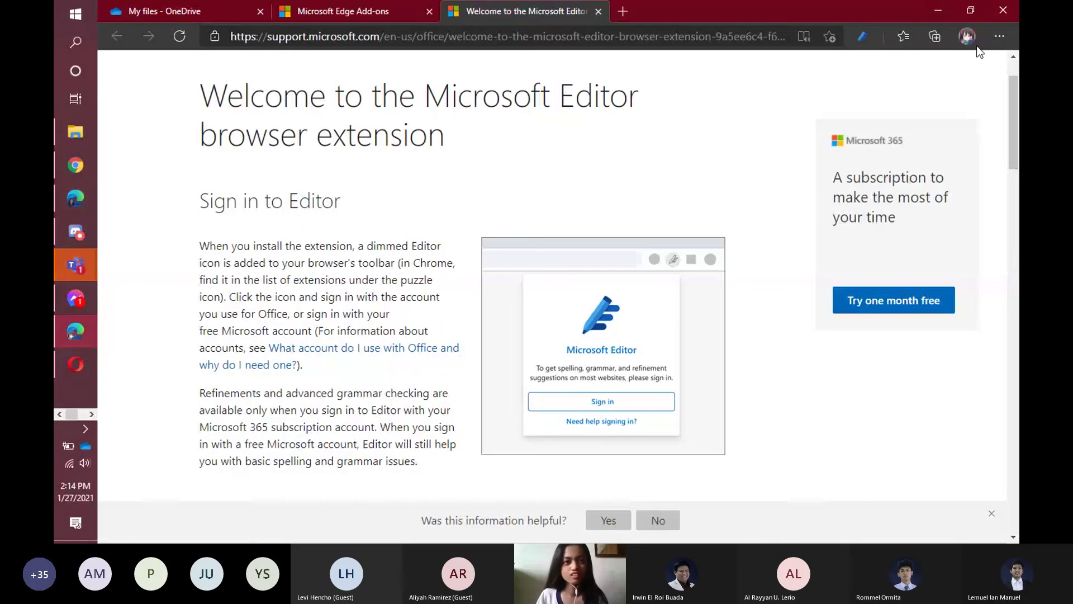
Go back to the 'My files - OneDrive' tab from the Microsoft Editor page.
click(220, 8)
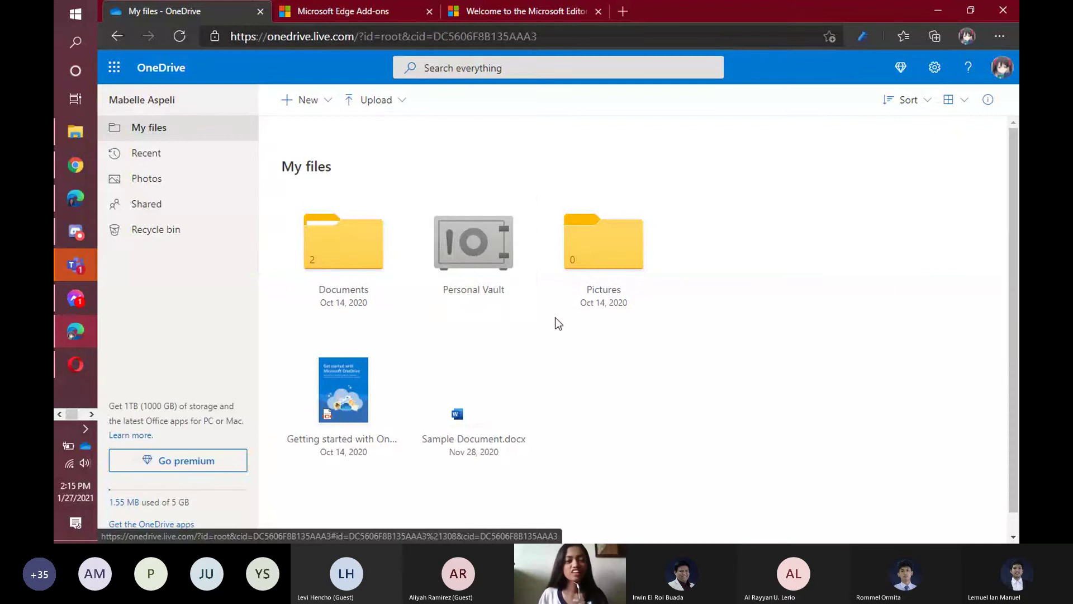
Start unlocking the Personal Vault, requesting a verification code at the backup e-mail address.
click(525, 207)
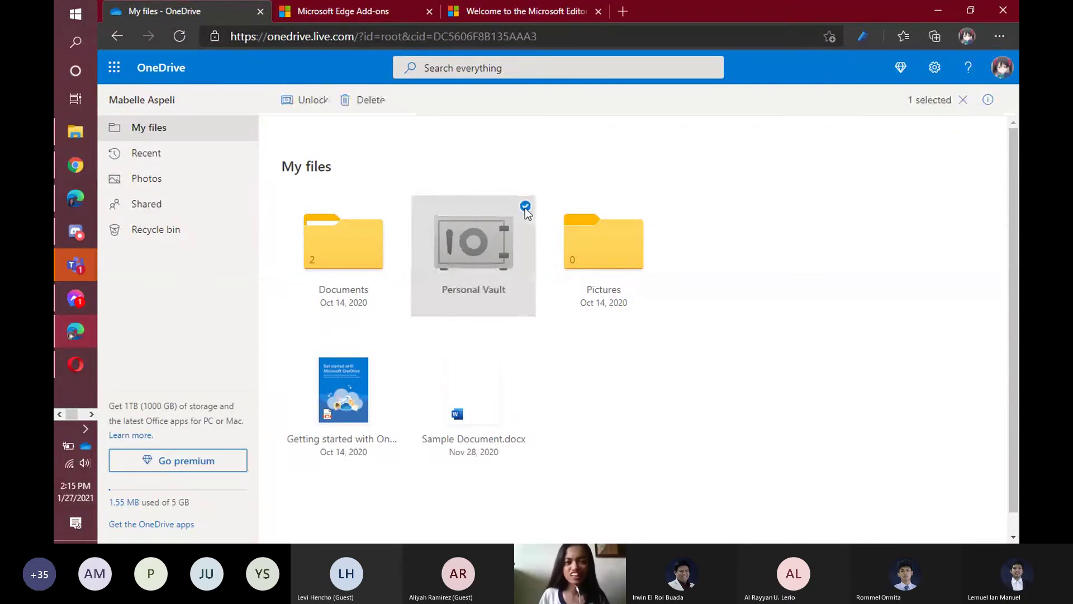
click(297, 102)
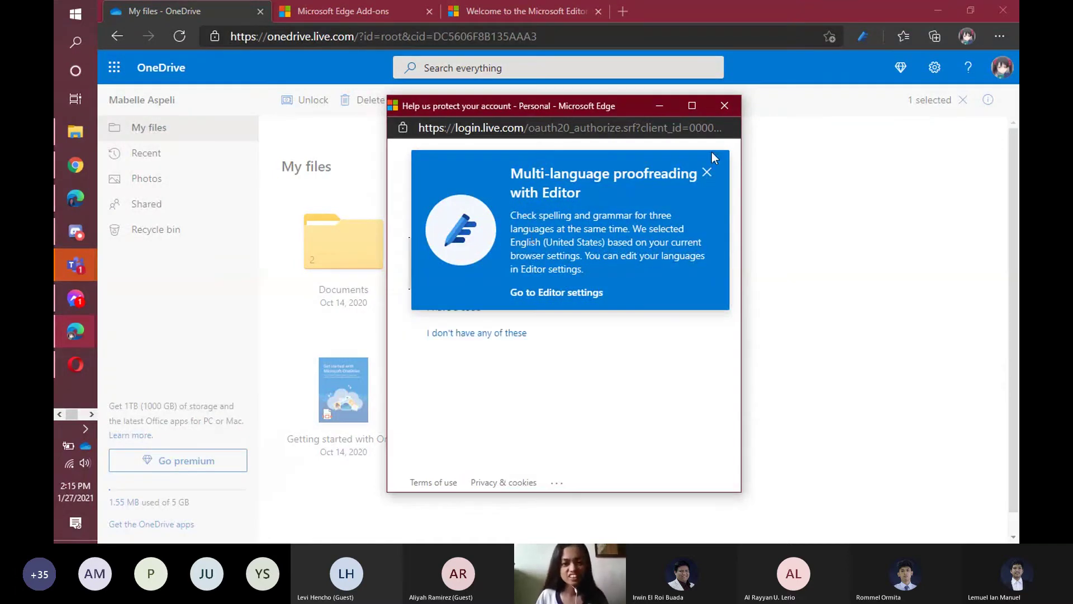
click(707, 172)
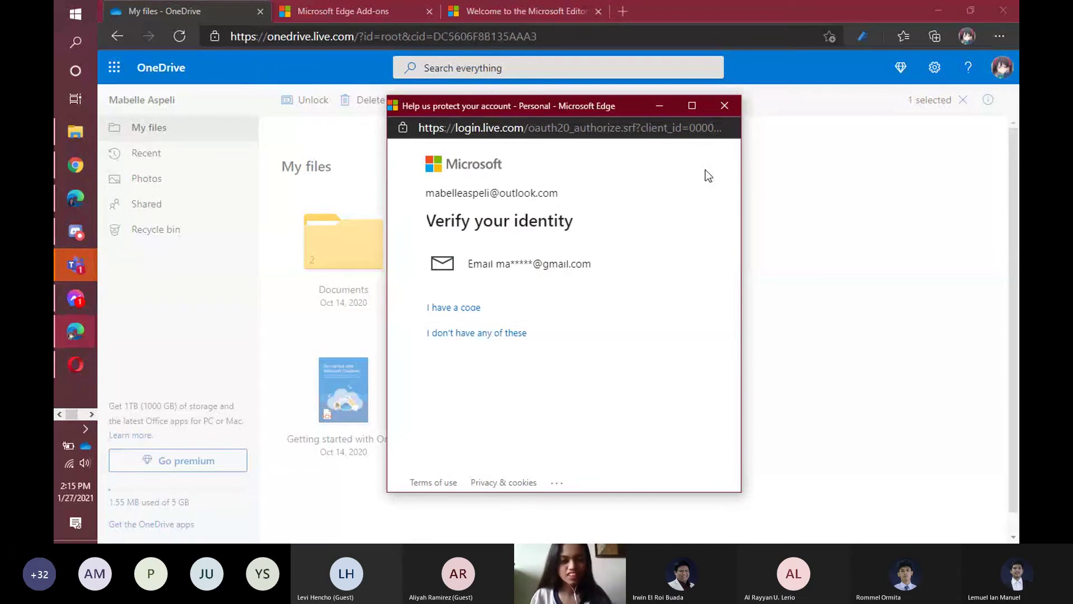
click(517, 264)
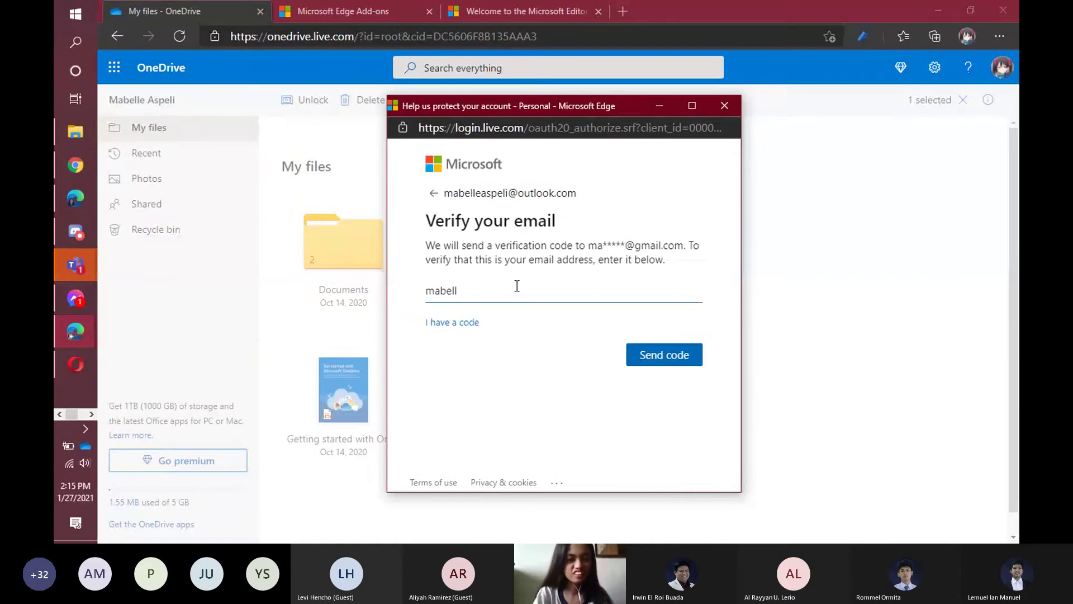
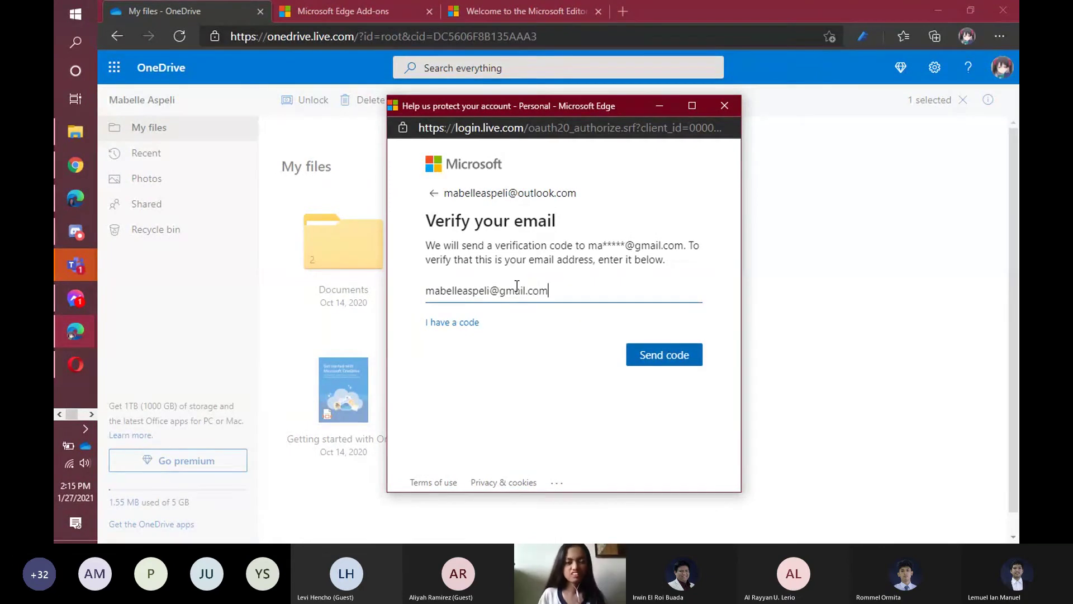
key(Return)
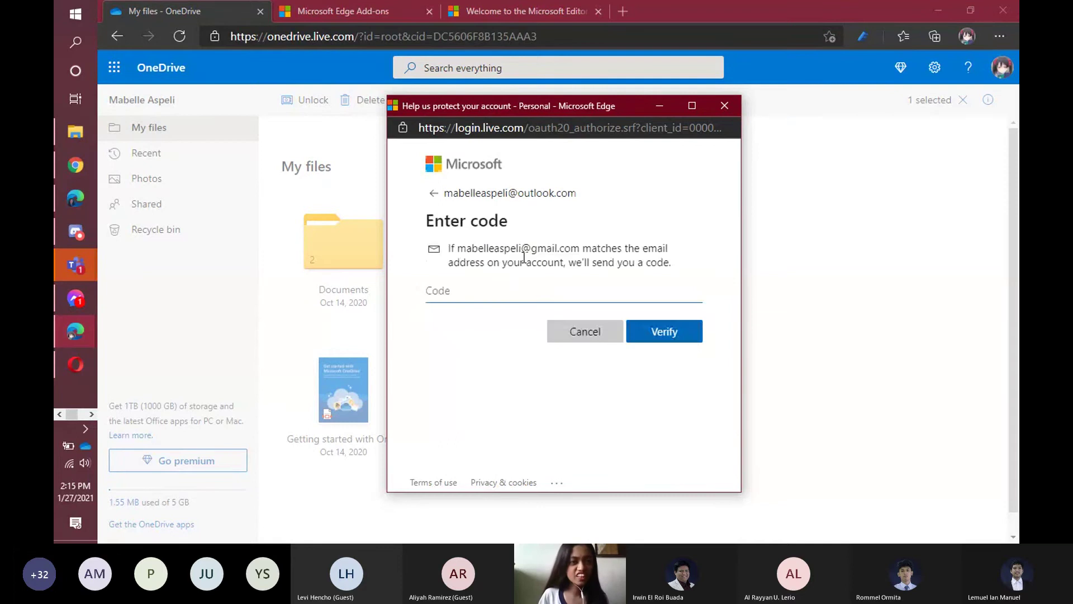
Retrieve the Microsoft account security code from Gmail and use it to verify identity.
click(60, 163)
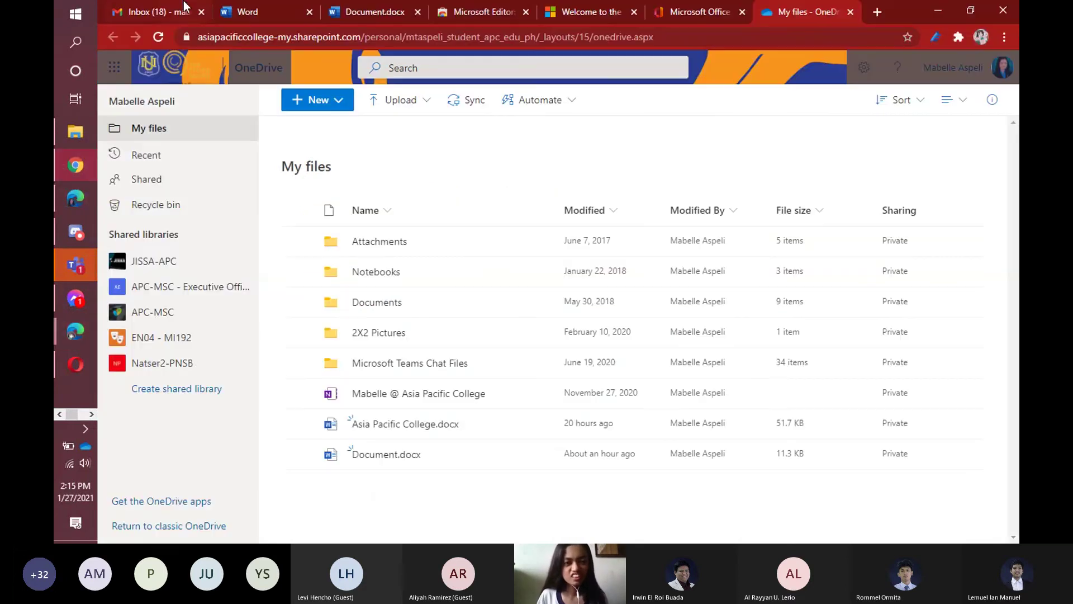
click(180, 8)
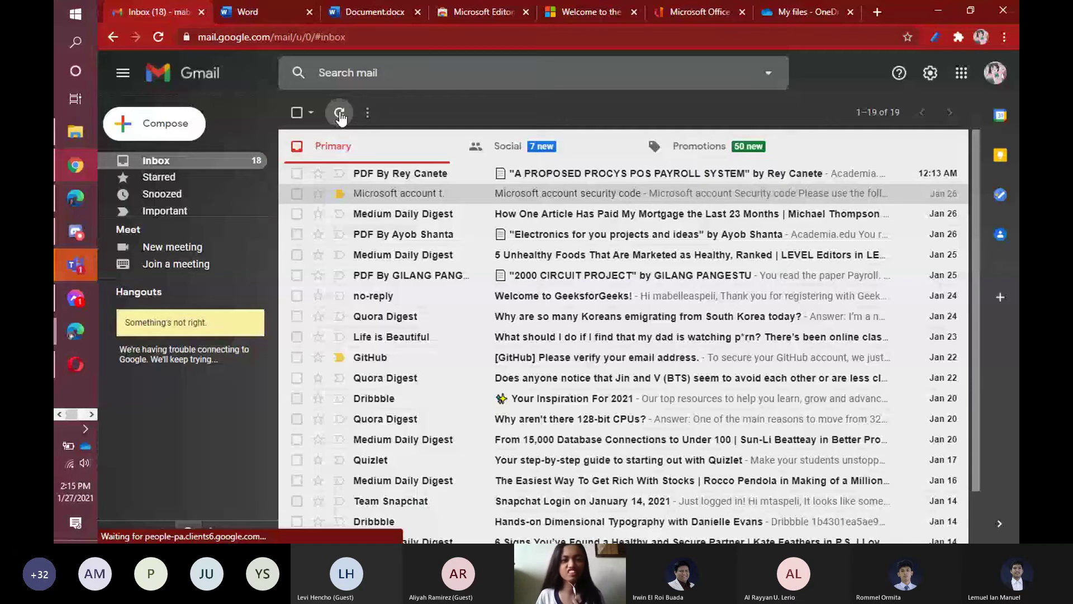
click(340, 113)
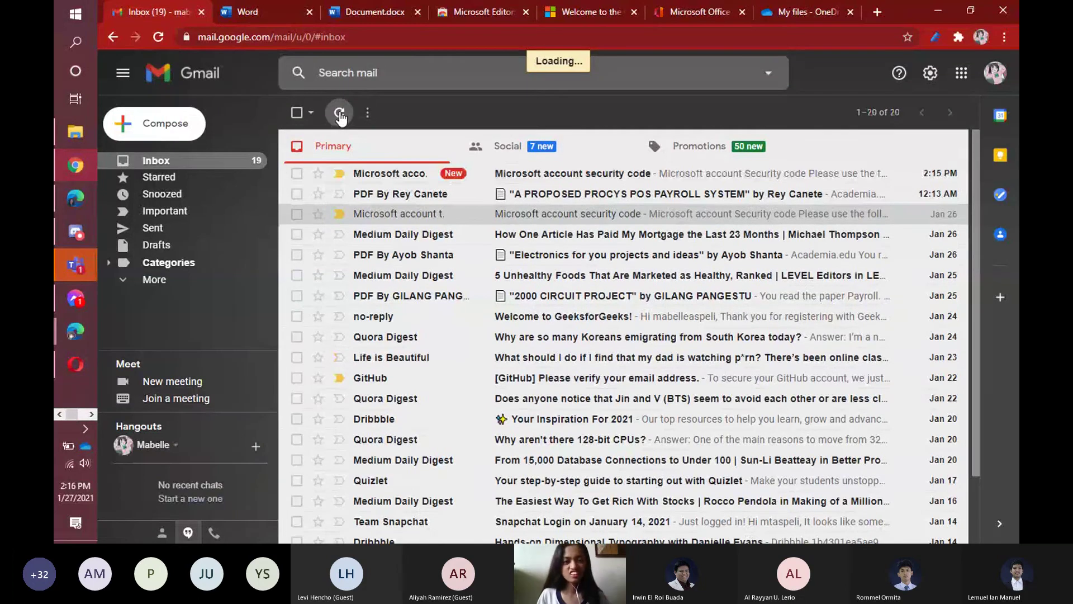
click(378, 179)
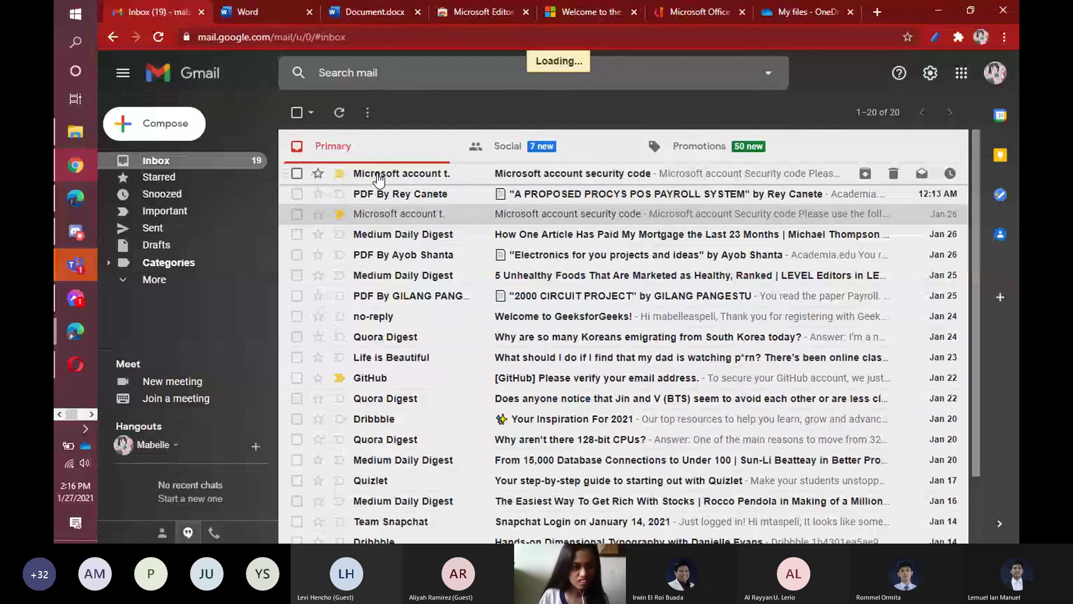
click(345, 174)
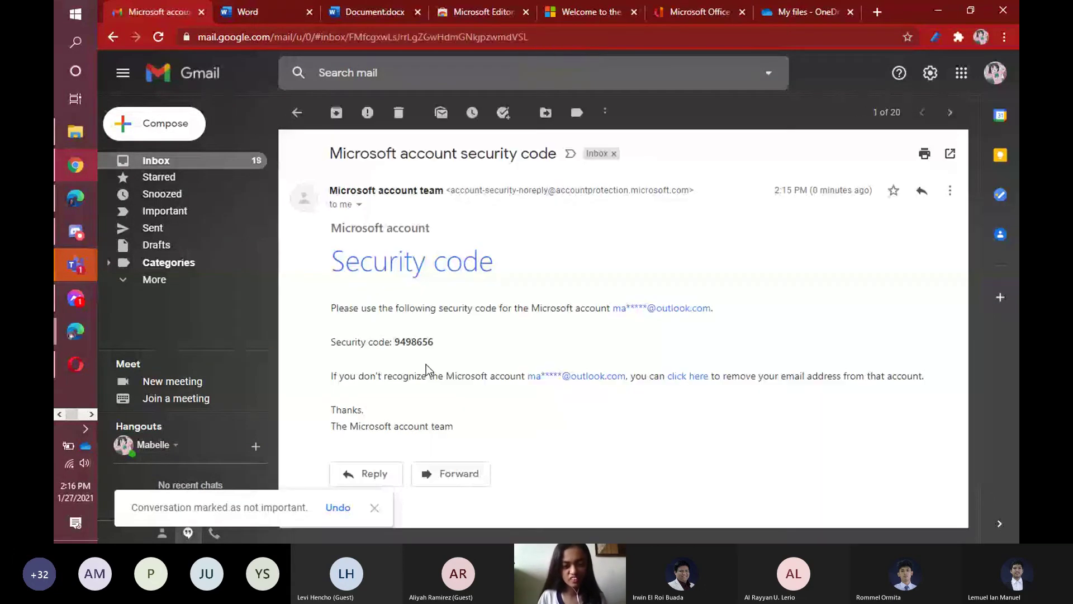
double_click(435, 341)
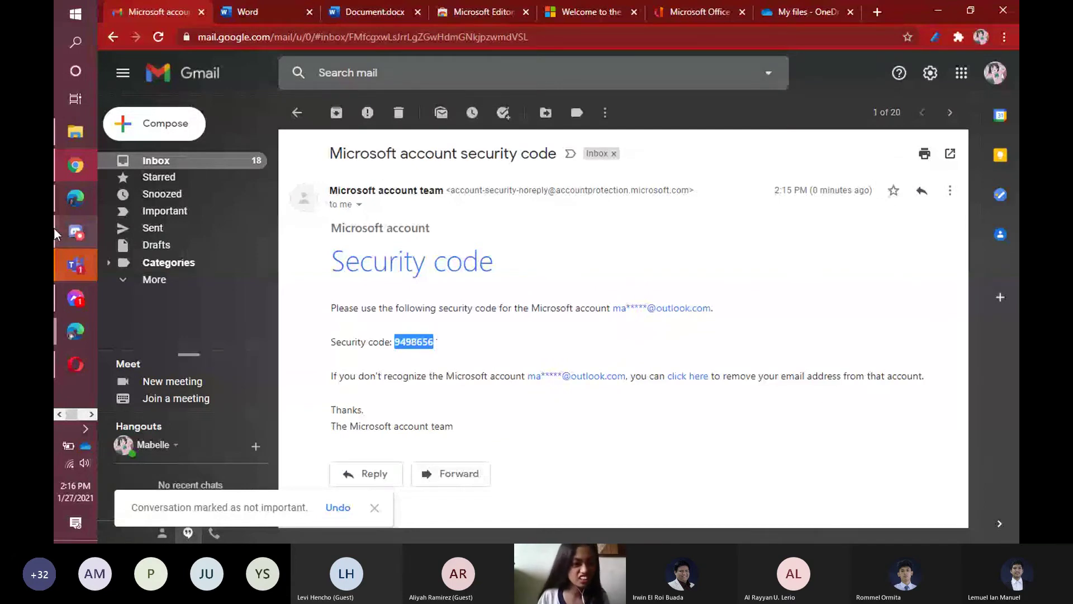
mouse_move(65, 202)
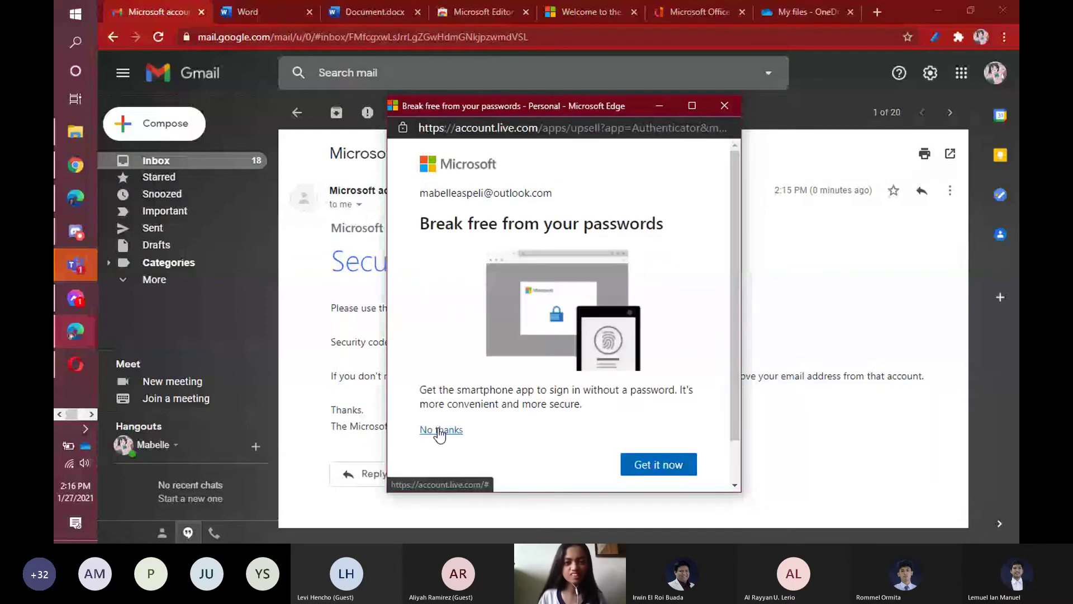
Decline passwordless sign-in, dismiss the verification notice, and open the unlocked Personal Vault.
click(439, 429)
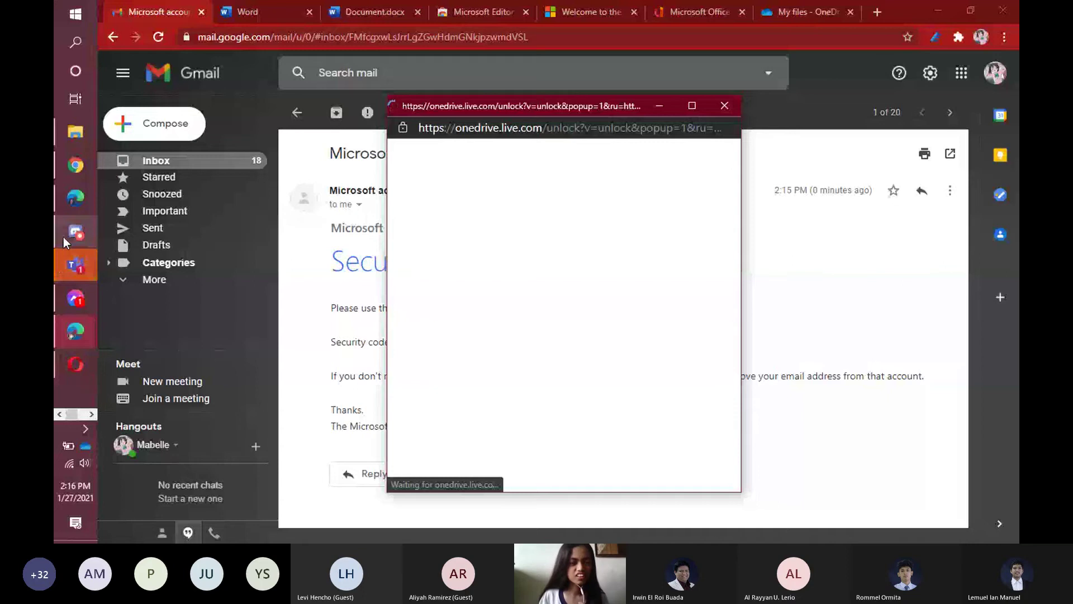
mouse_move(71, 207)
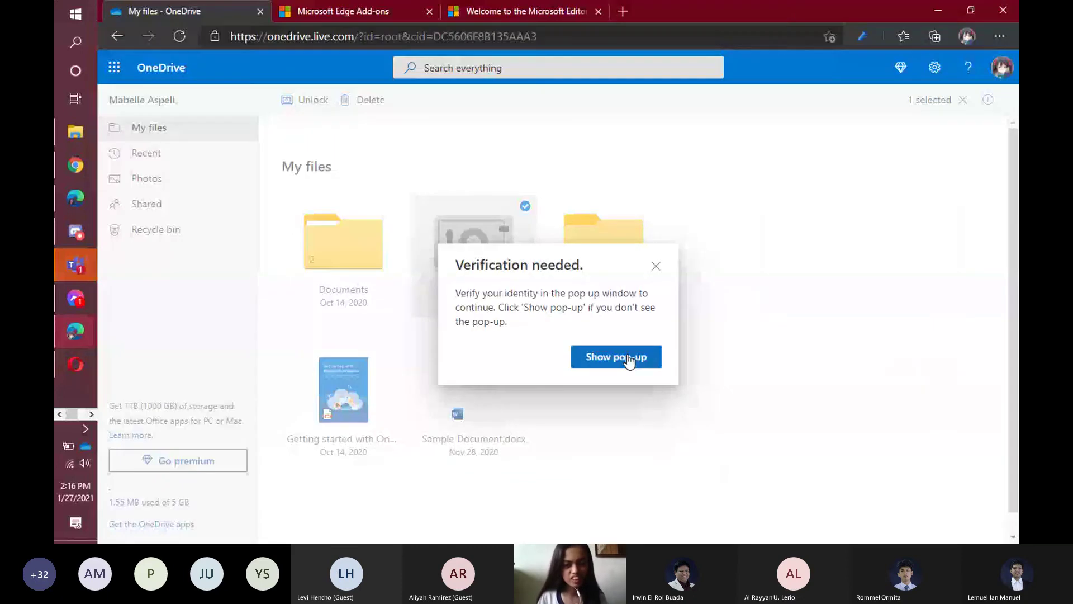
click(629, 361)
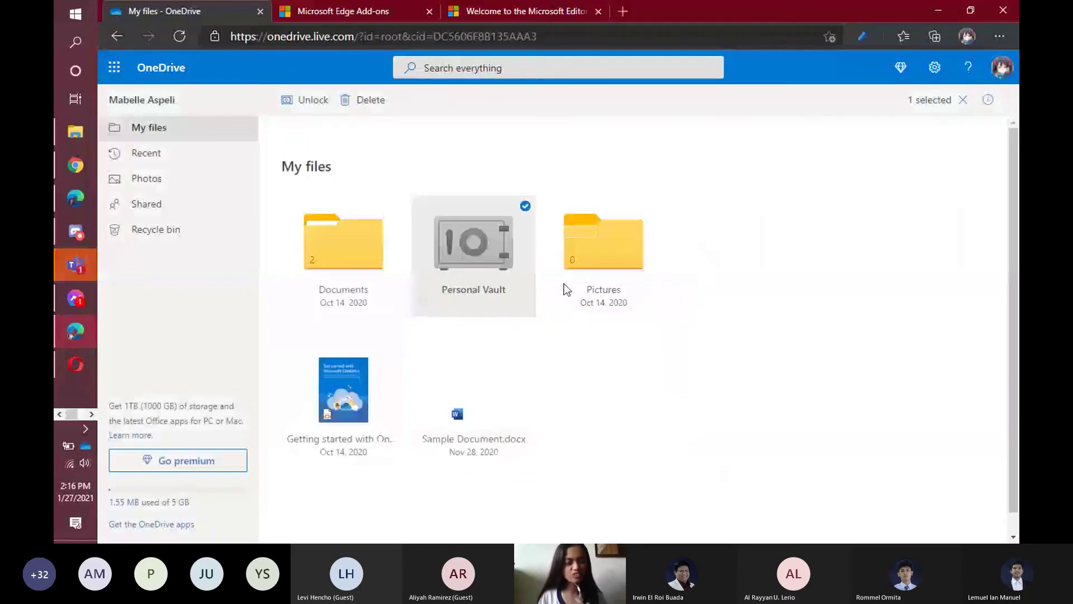
click(521, 253)
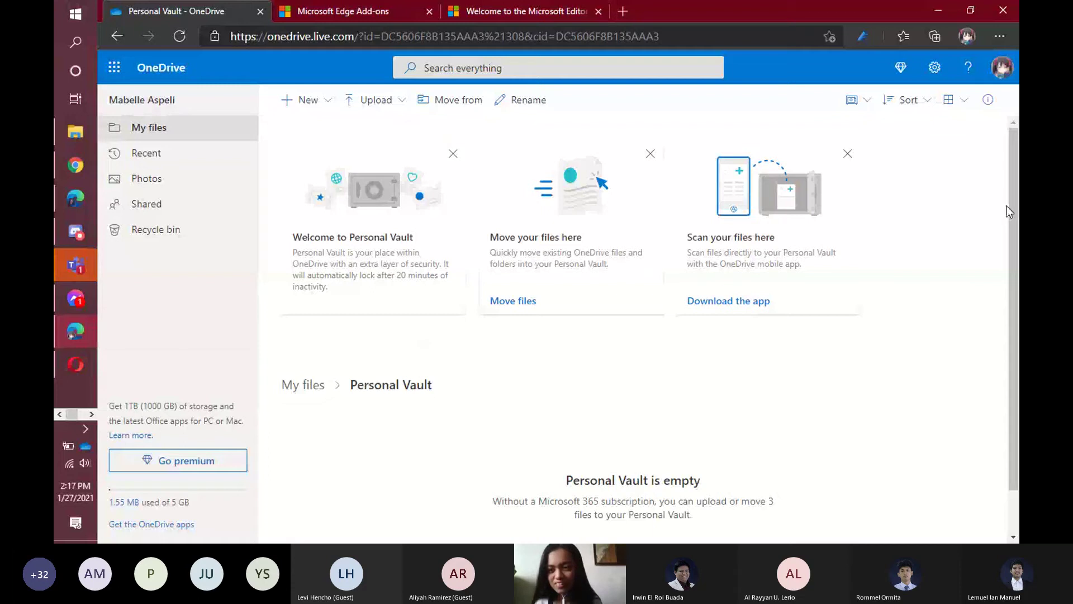
Lock the Personal Vault from its toolbar dropdown, returning to My files.
drag(1011, 211, 1015, 202)
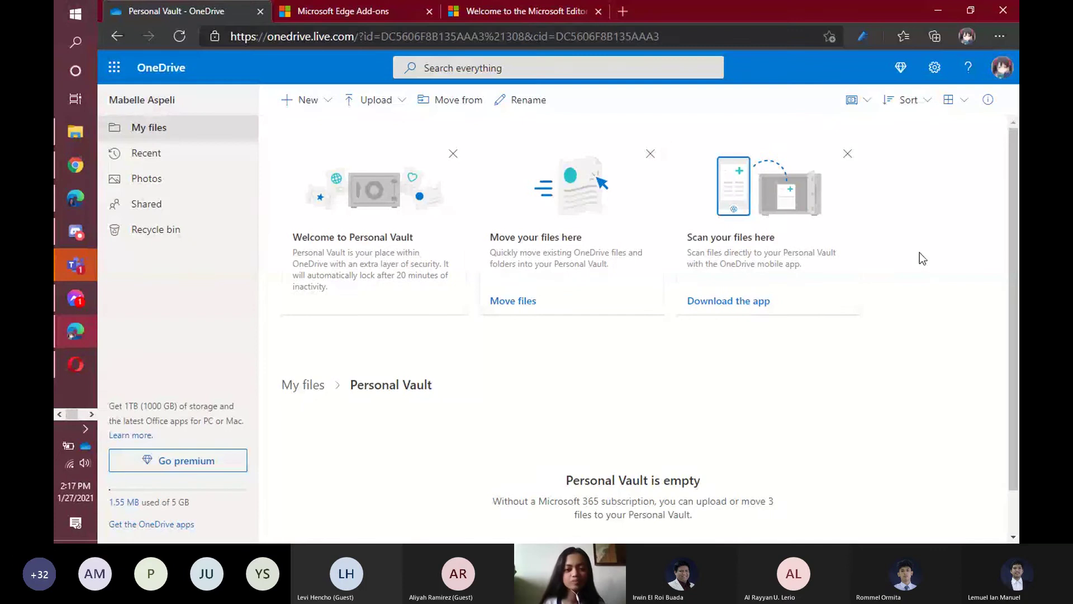
scroll(728, 353, down, 1)
scroll(396, 318, up, 1)
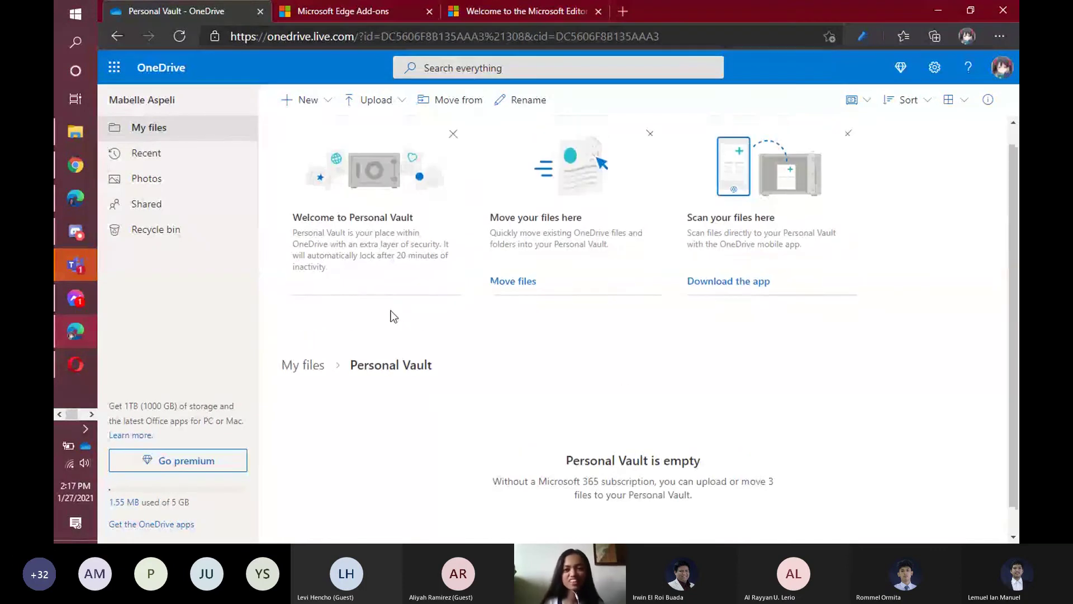
scroll(393, 316, up, 1)
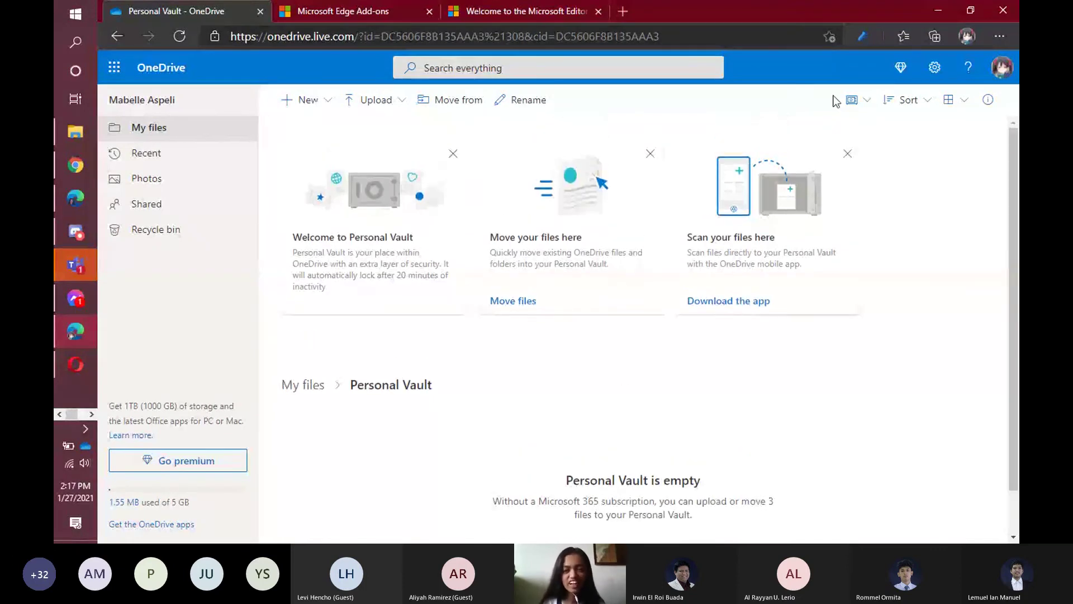
click(861, 101)
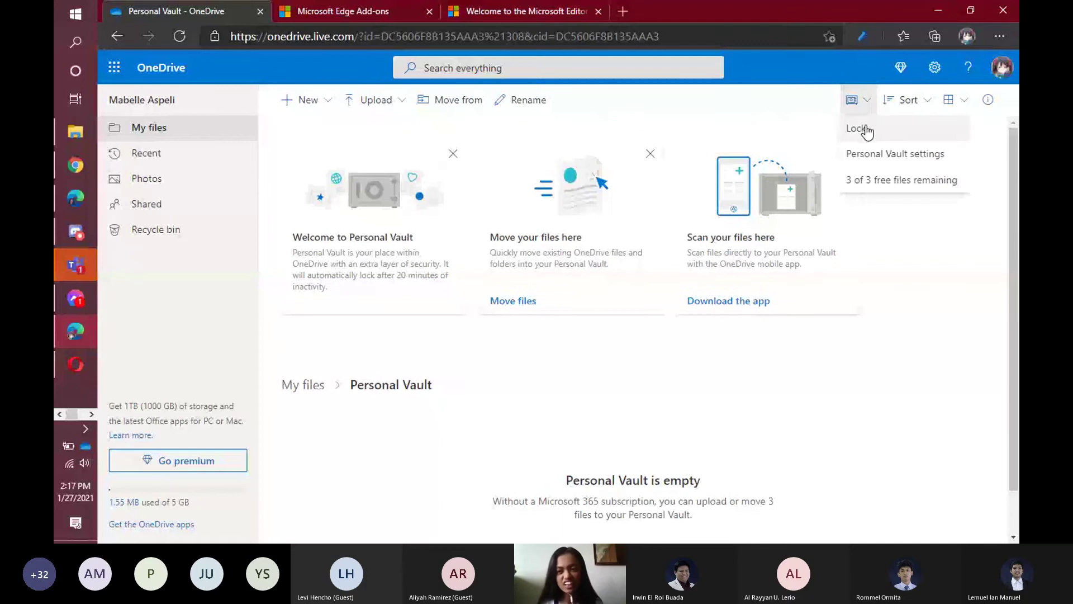
click(867, 130)
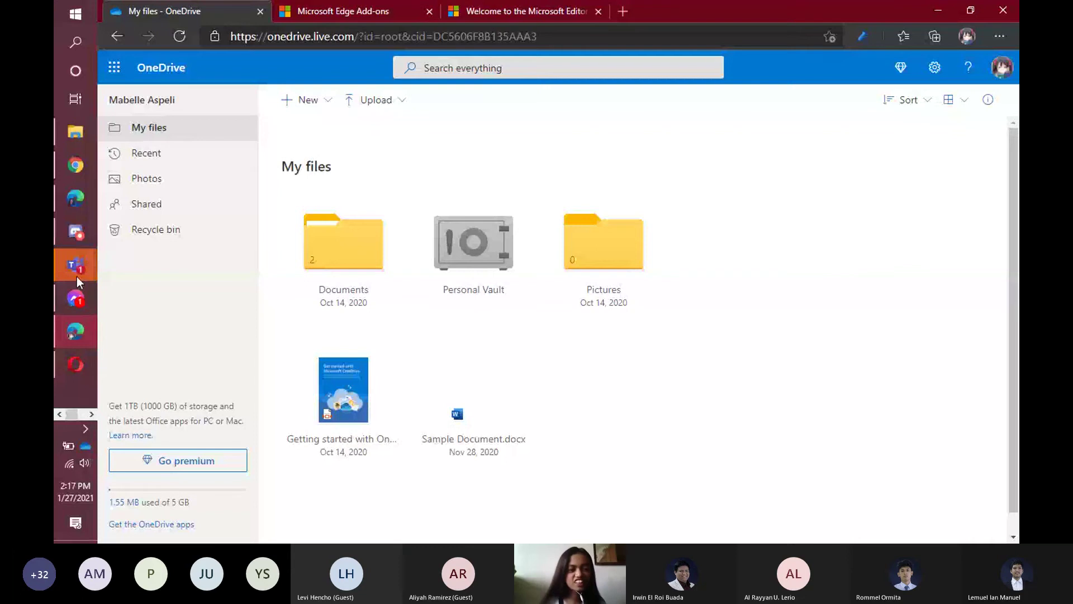
Stop sharing the screen in the Teams meeting.
mouse_move(76, 270)
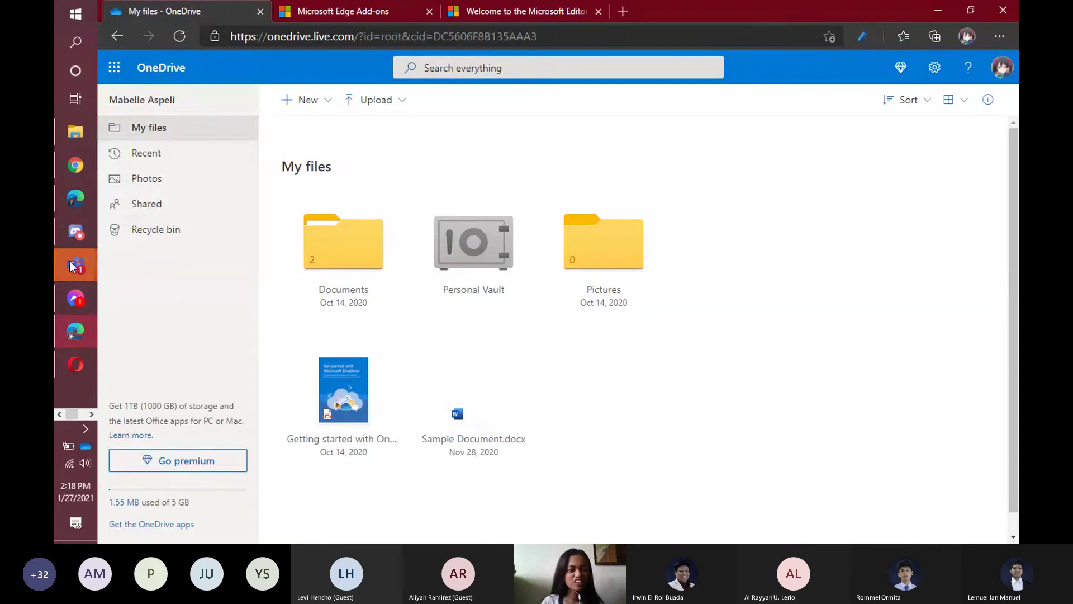
click(130, 257)
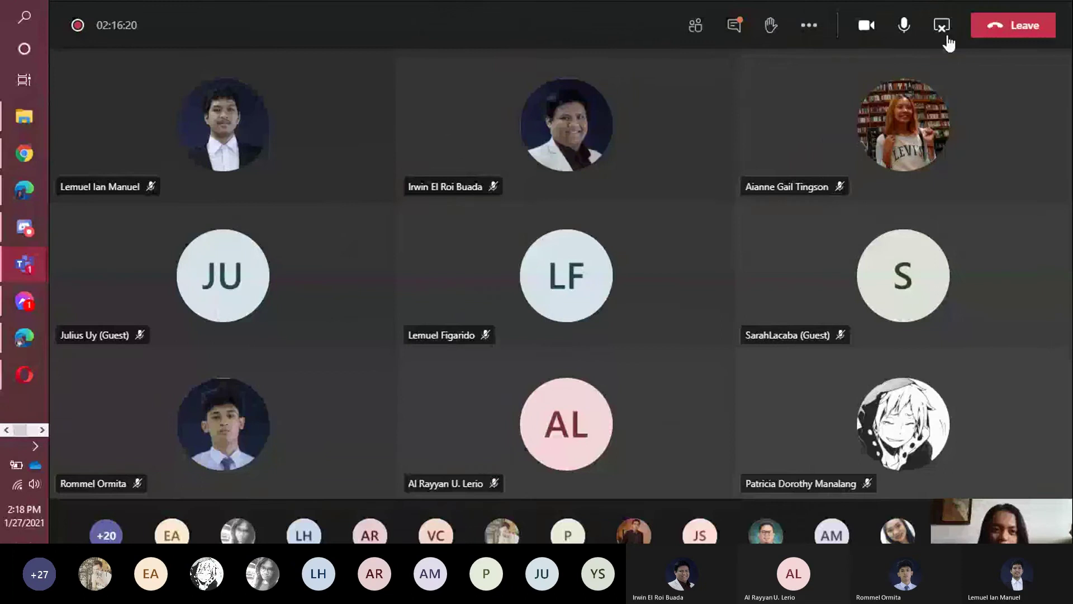
click(905, 59)
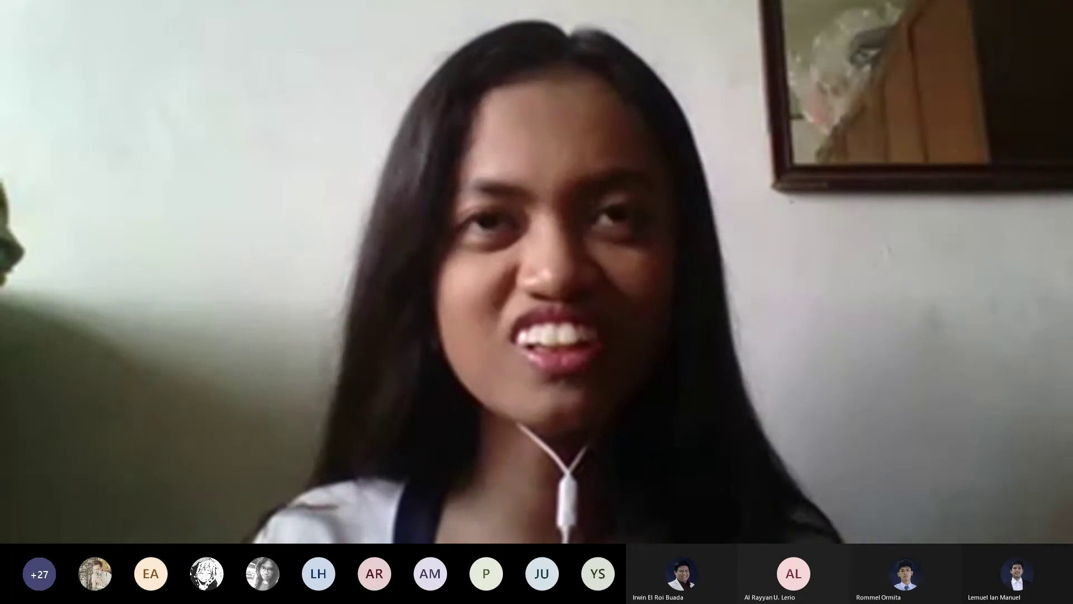